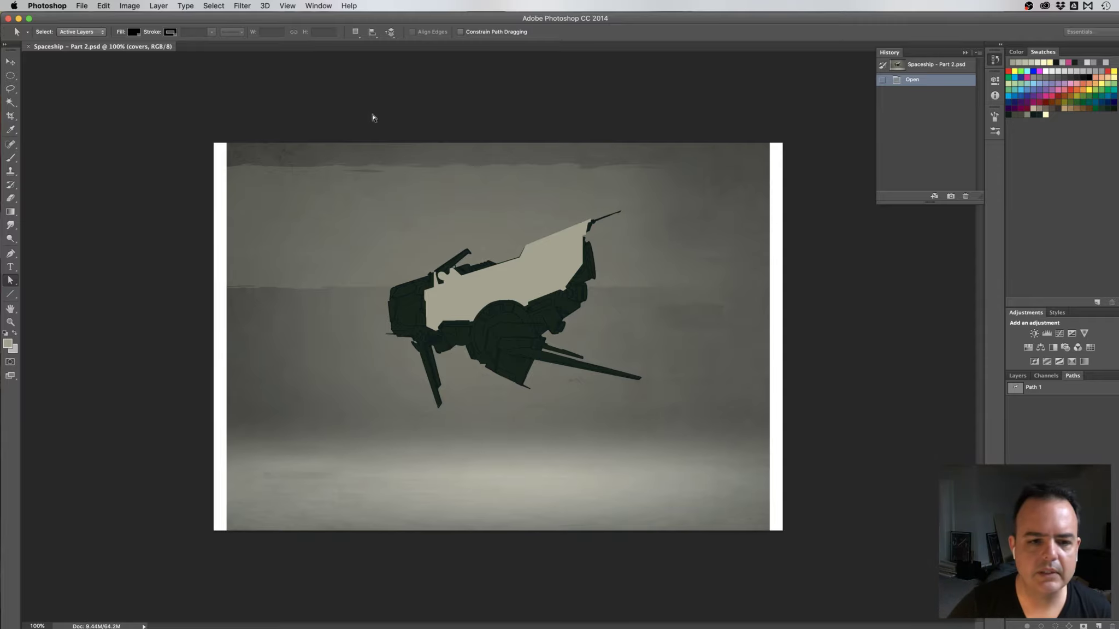
Zoom in on the spaceship and load the covers layer thumbnail as a selection from the Layers panel
left_click_drag(334, 258, 356, 268)
left_click(371, 264, "alt")
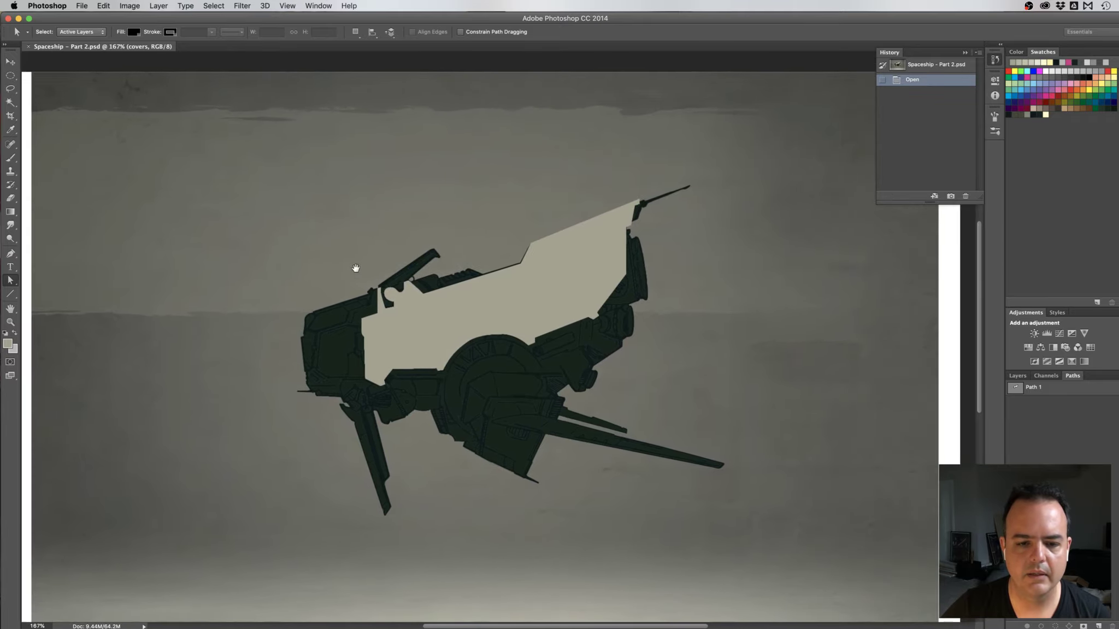
mouse_move(324, 227)
left_mouse_down()
mouse_move(342, 227)
mouse_move(347, 210)
mouse_move(355, 232)
mouse_move(334, 213)
left_mouse_up()
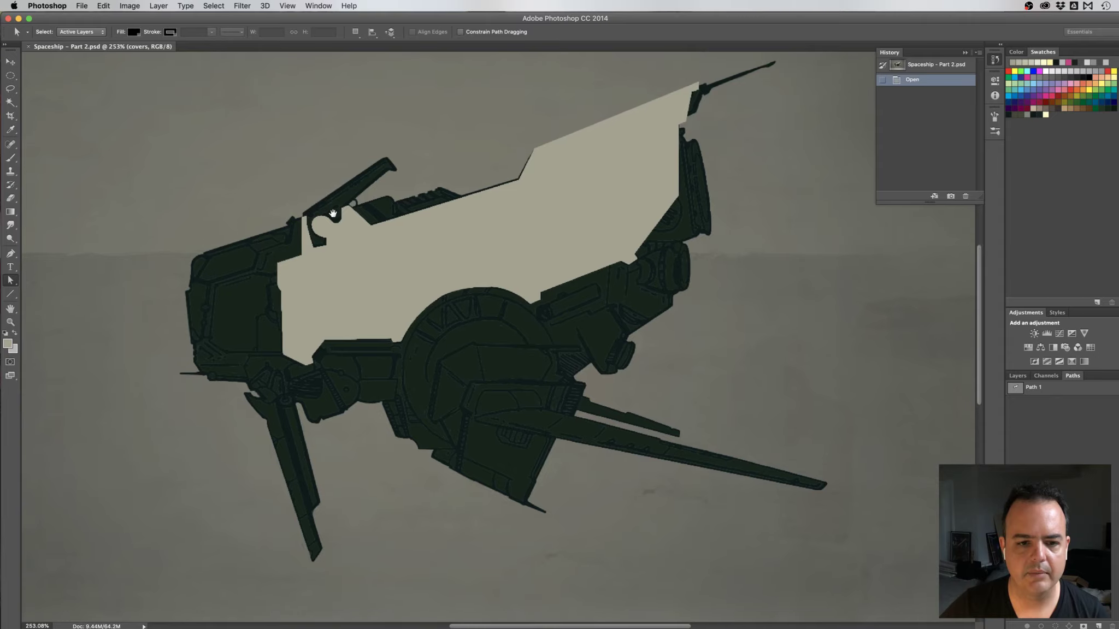
left_click(1017, 381)
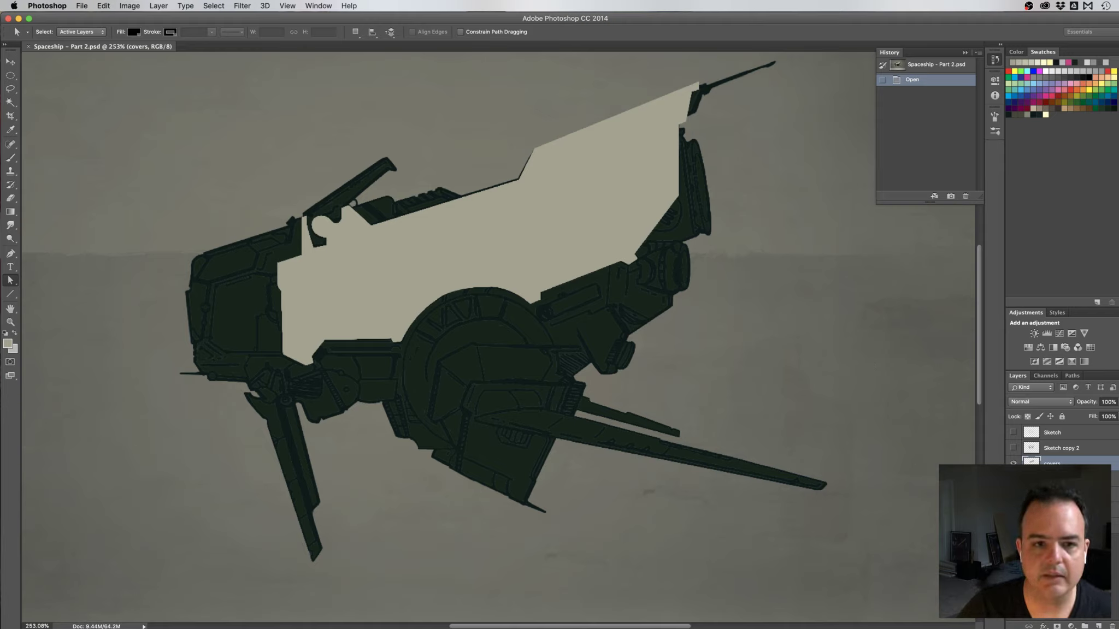
left_click(1031, 463, "super")
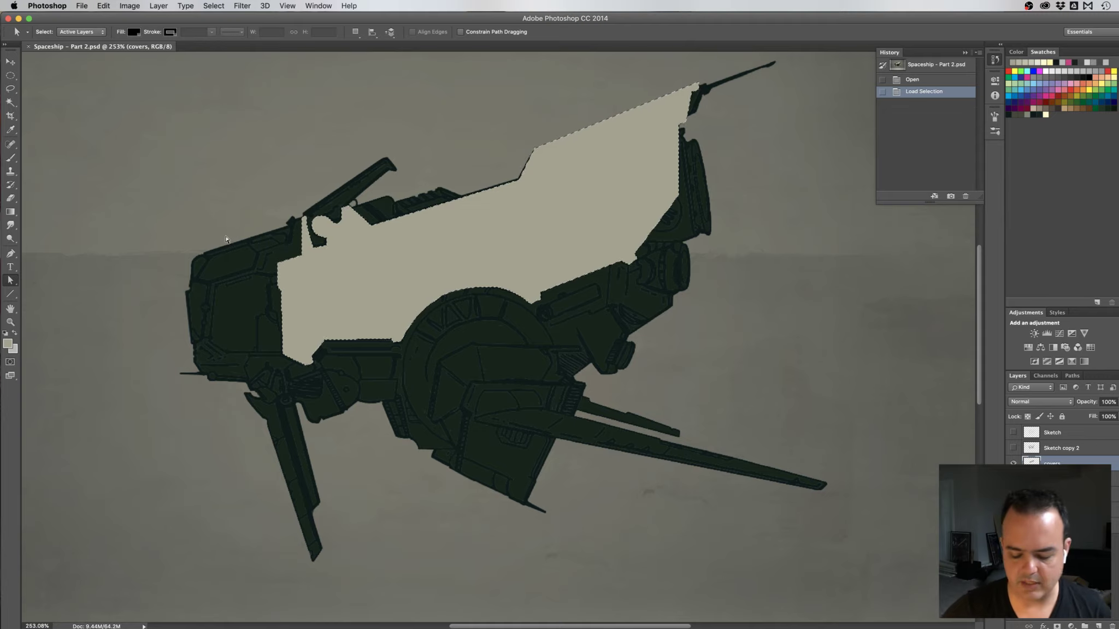
Switch to the Polygonal Lasso and hide the selection's marching ants
key("l")
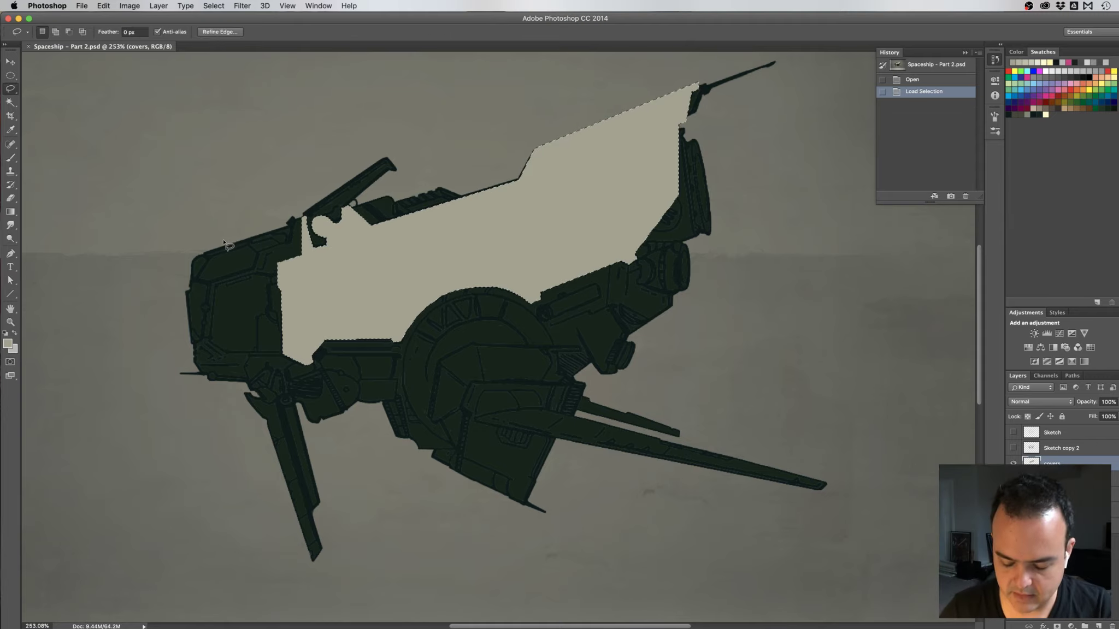
key("shift")
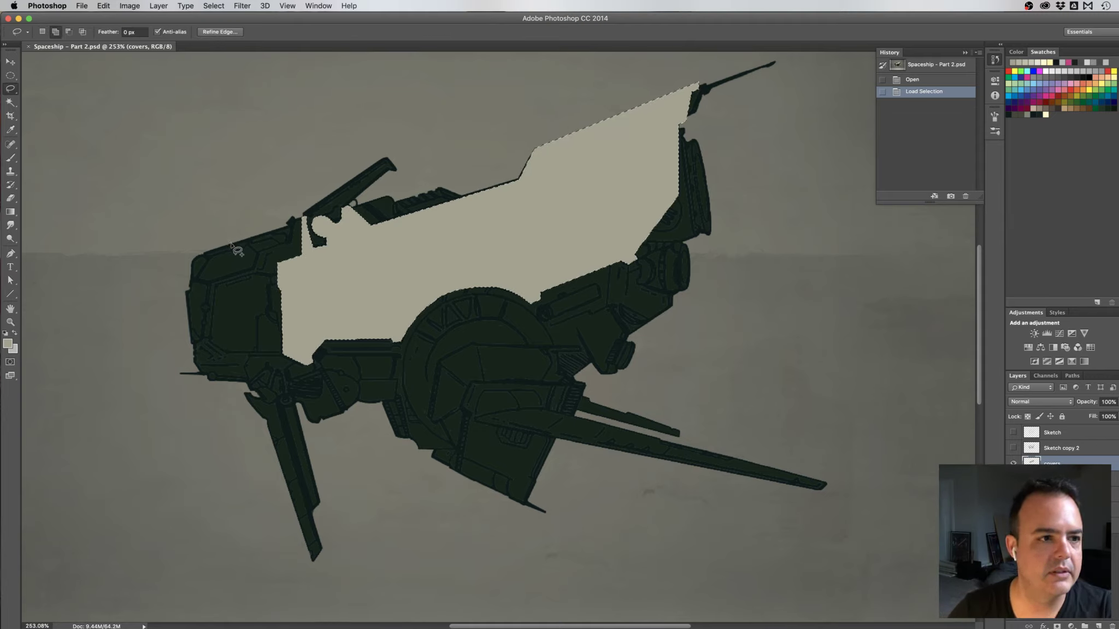
key("shift+l")
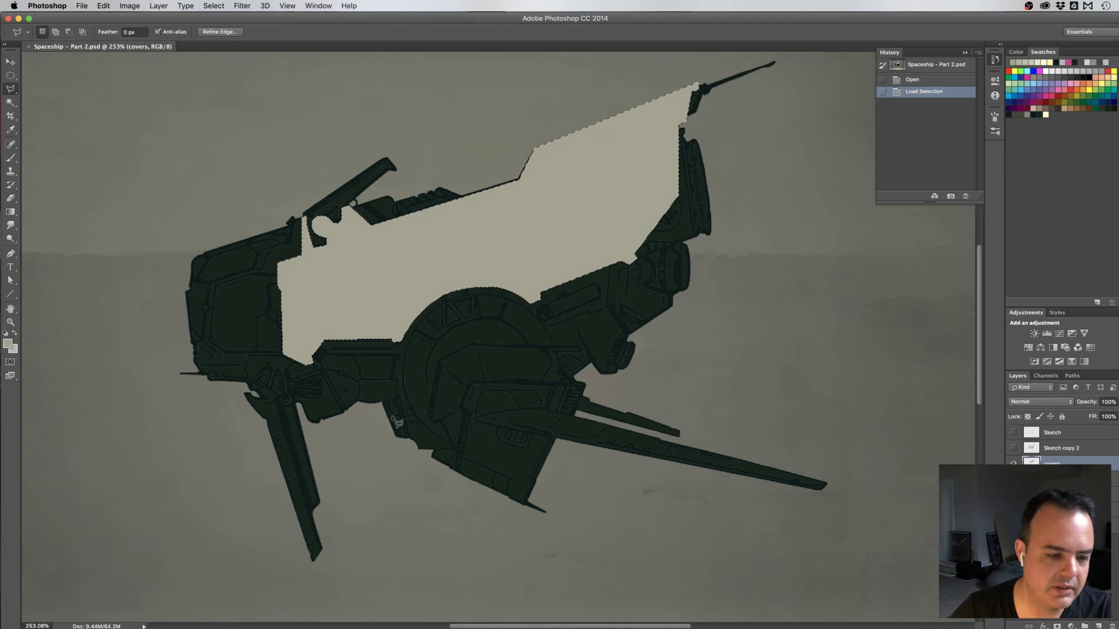
key("super+h")
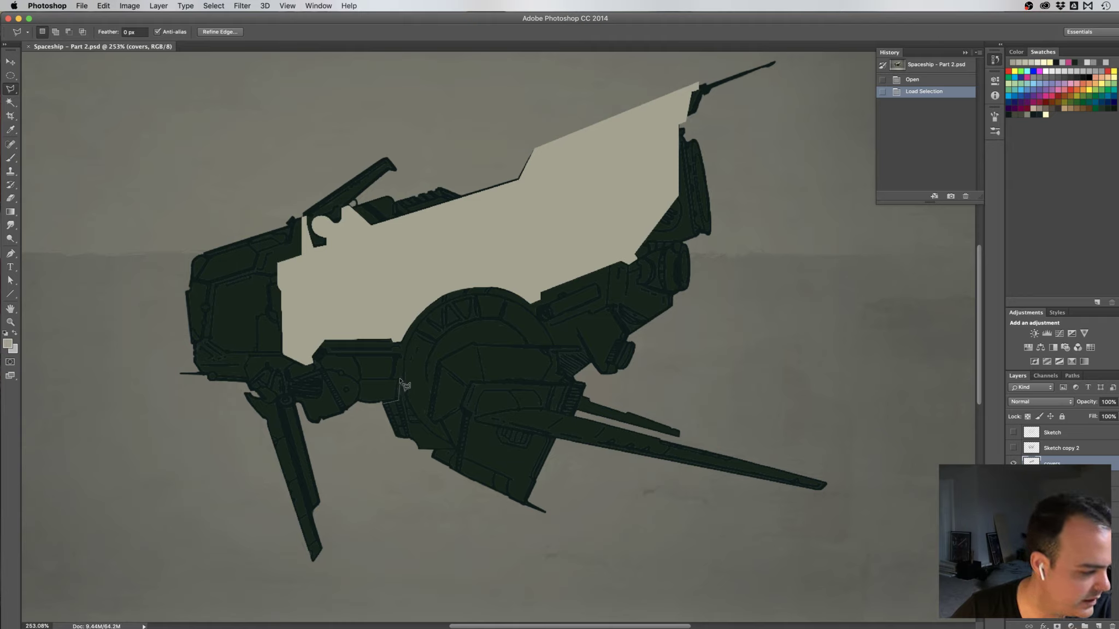
Outline the lower central hull panel with a closed straight-edged polygon selection
left_click(400, 380)
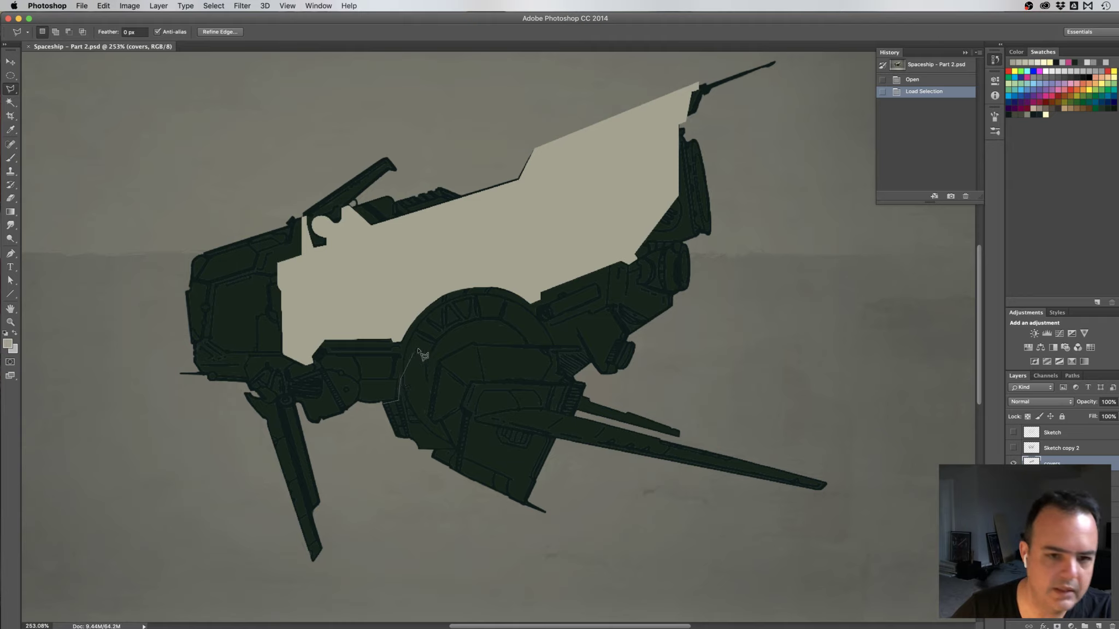
left_click(445, 337)
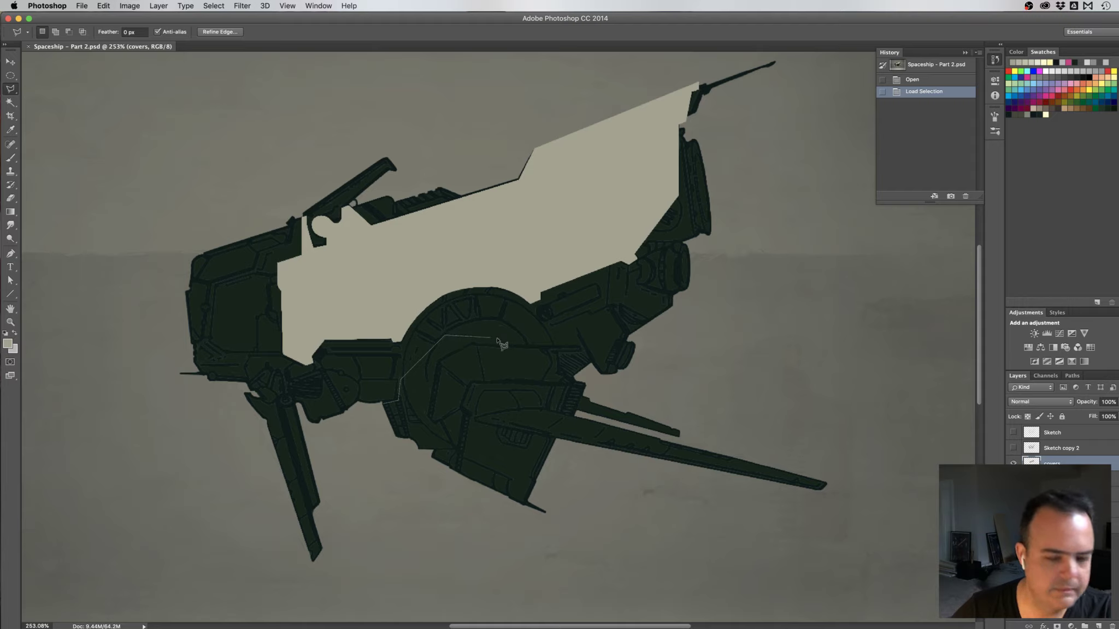
left_click(580, 337)
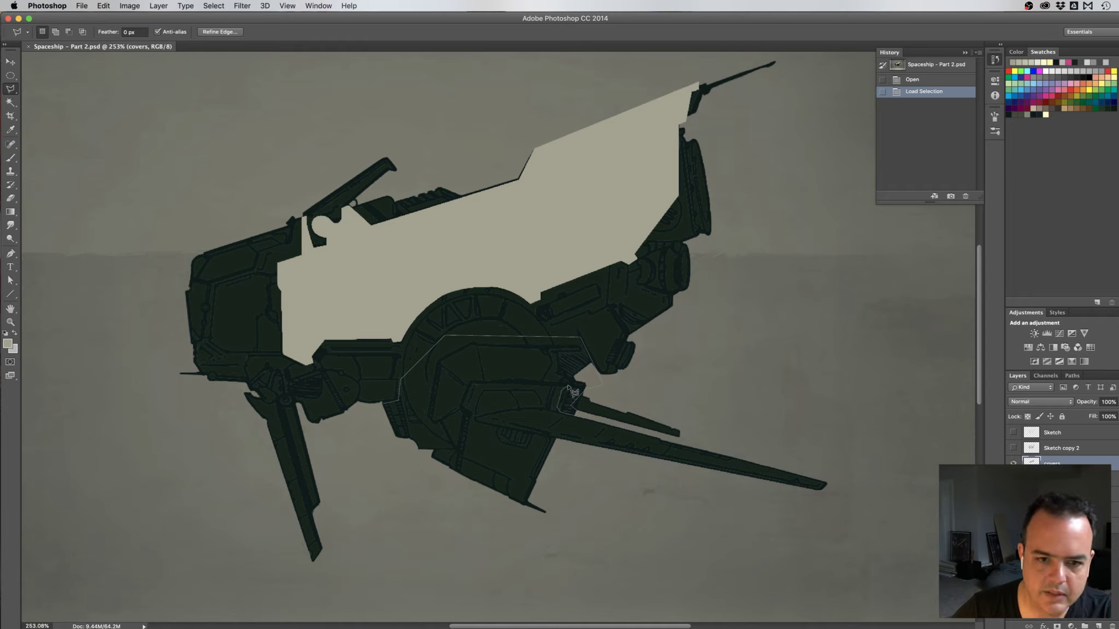
left_click(563, 387)
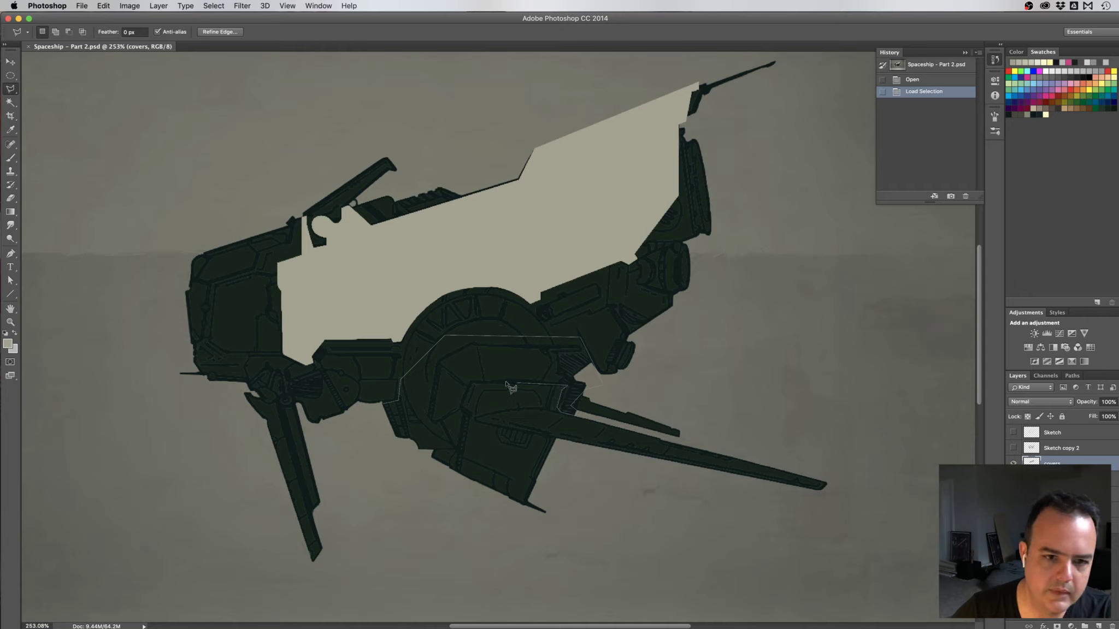
left_click(474, 384)
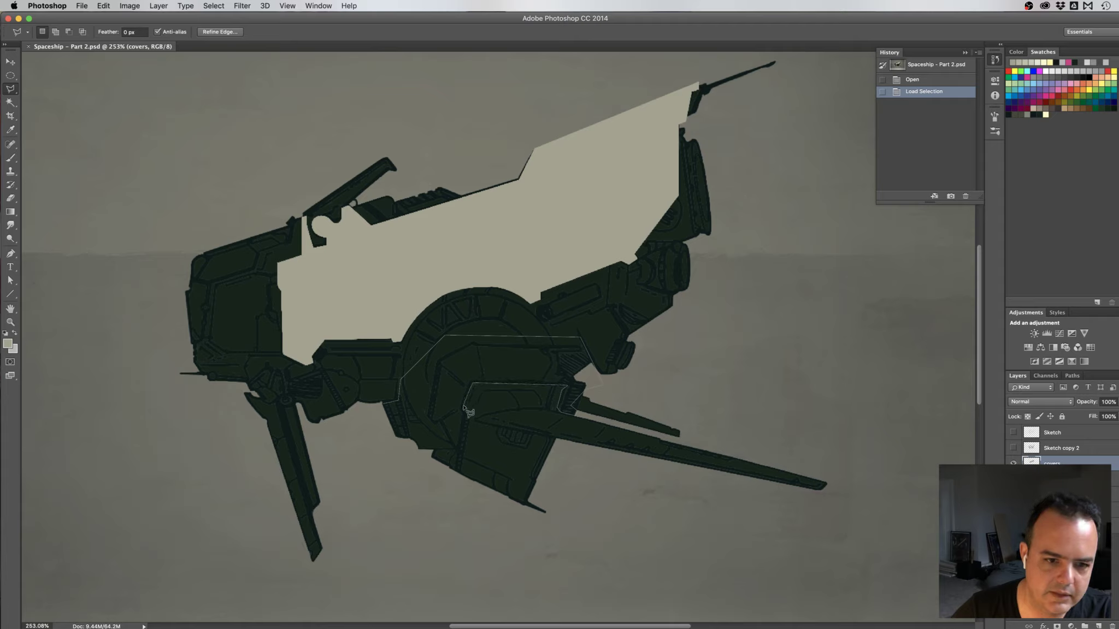
left_click(464, 407)
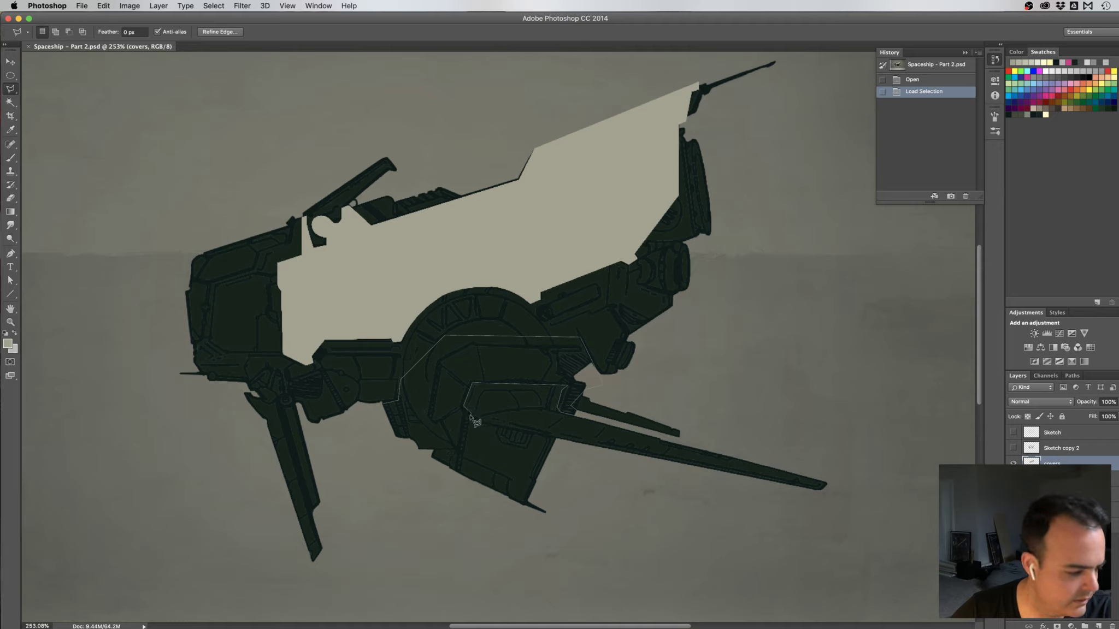
left_click(471, 415)
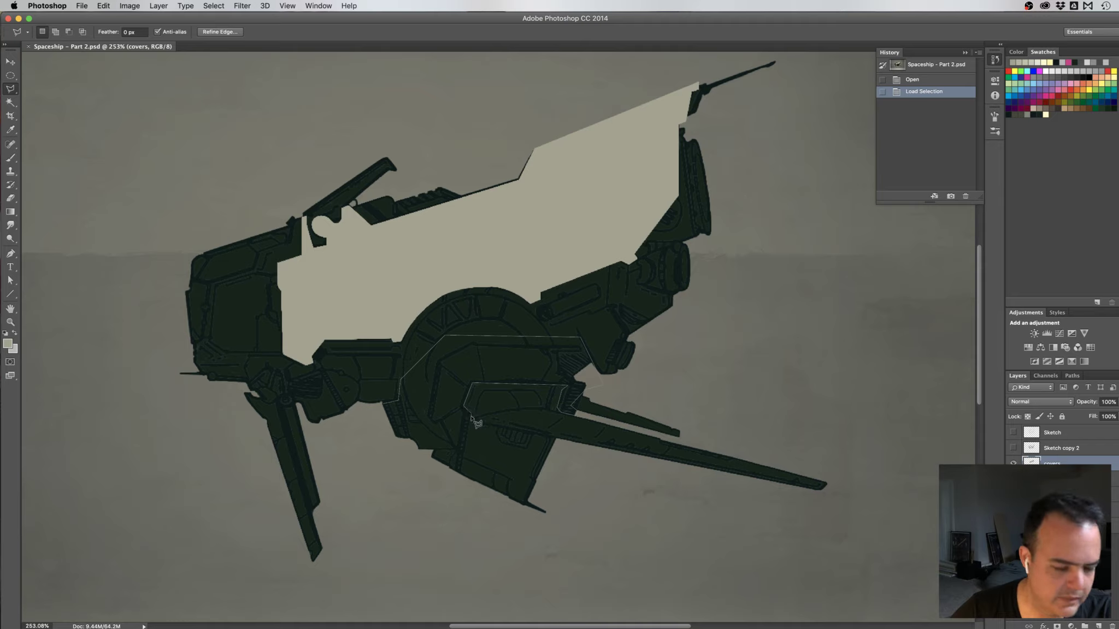
left_click(463, 464)
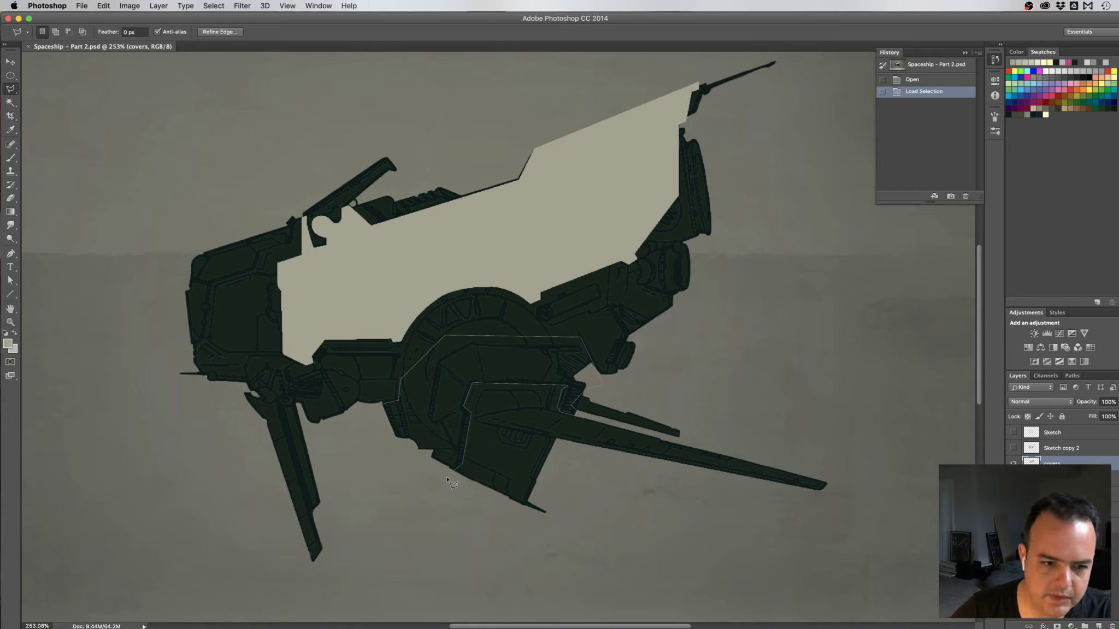
double_click(384, 417)
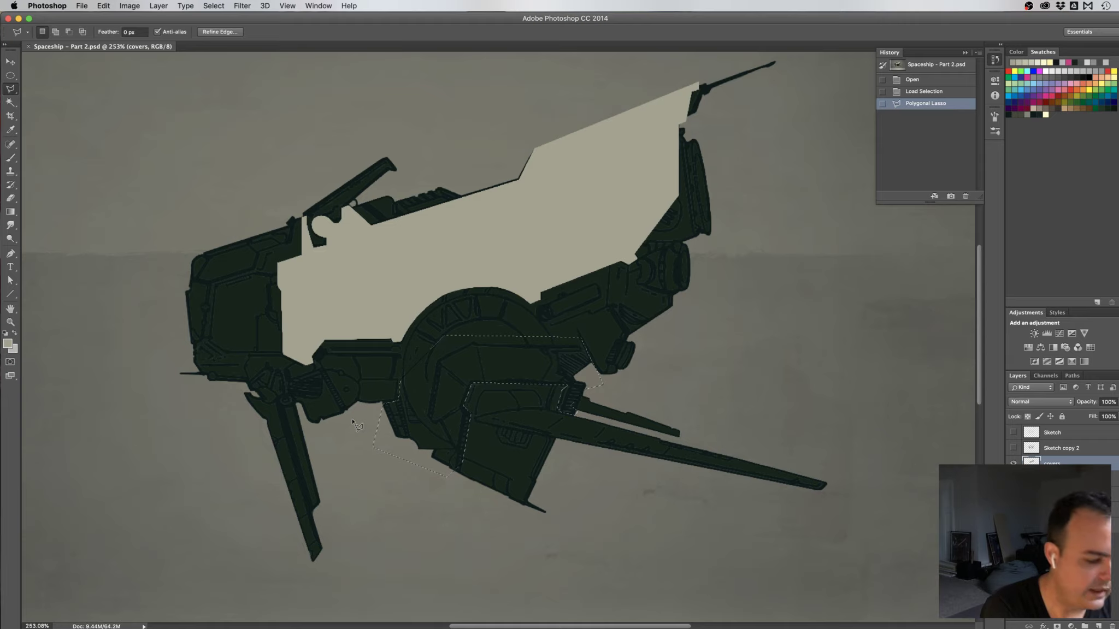
Apply Select > Inverse three times to the lower hull panel selection
left_click(425, 427)
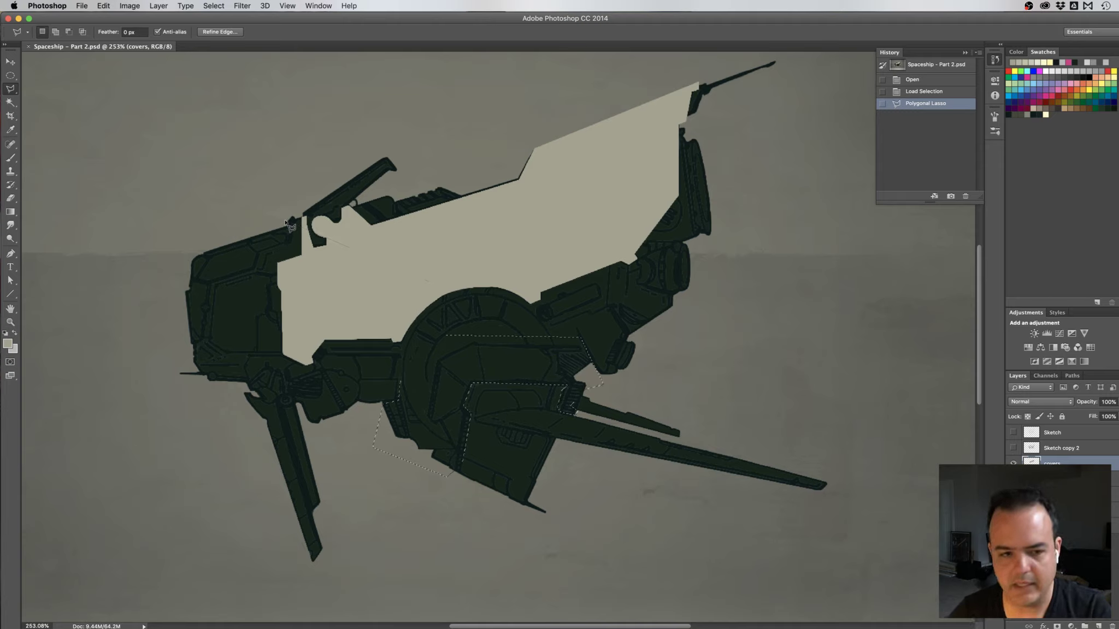
key("Return")
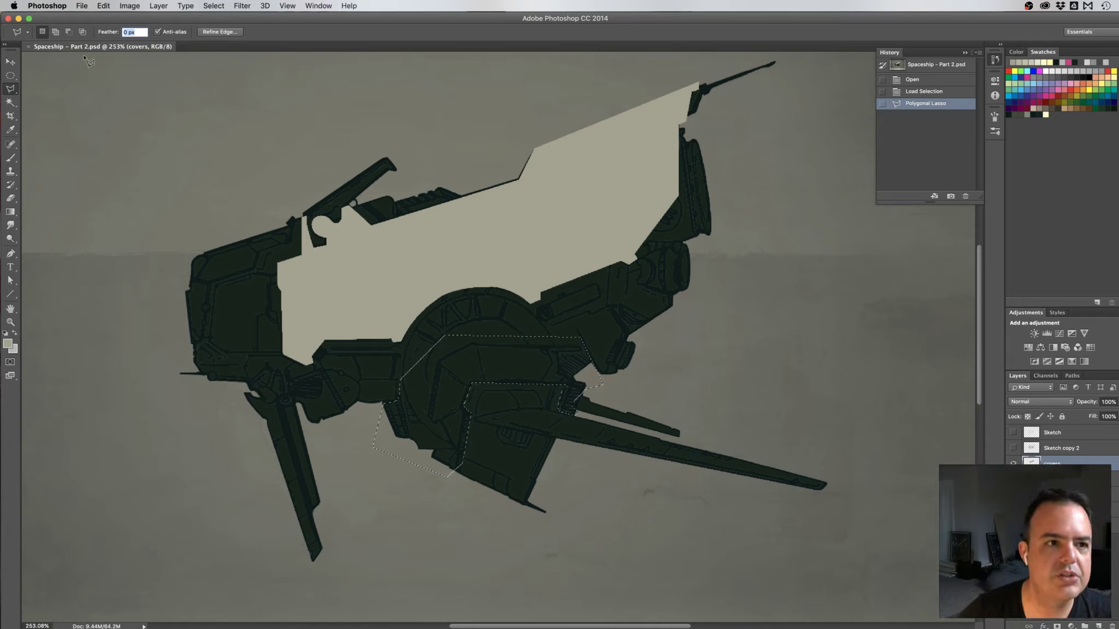
left_click(212, 6)
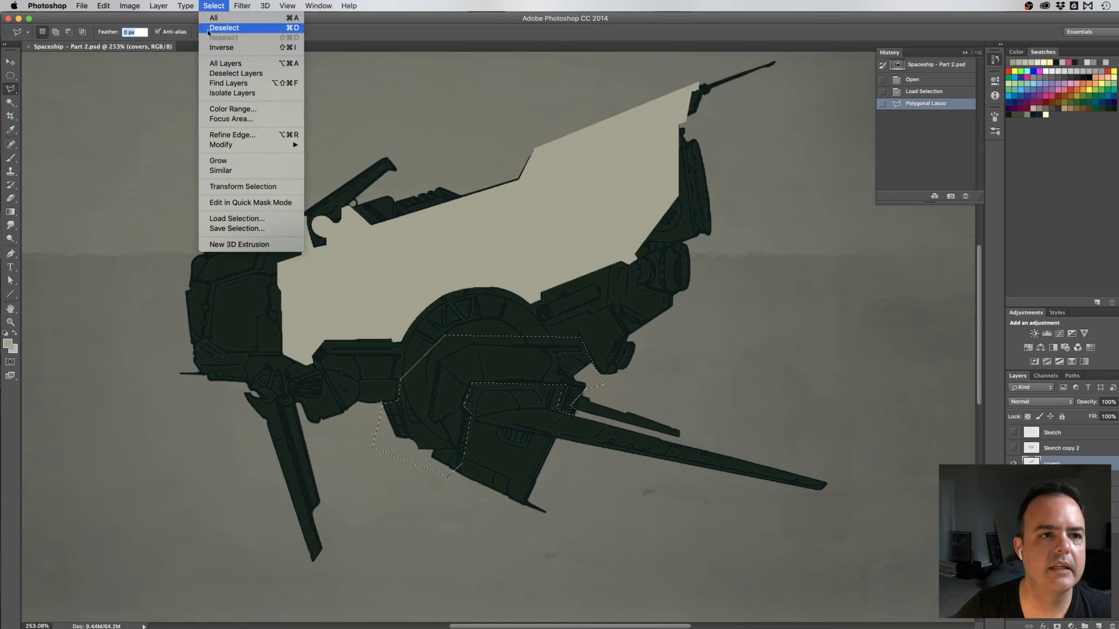
left_click(227, 48)
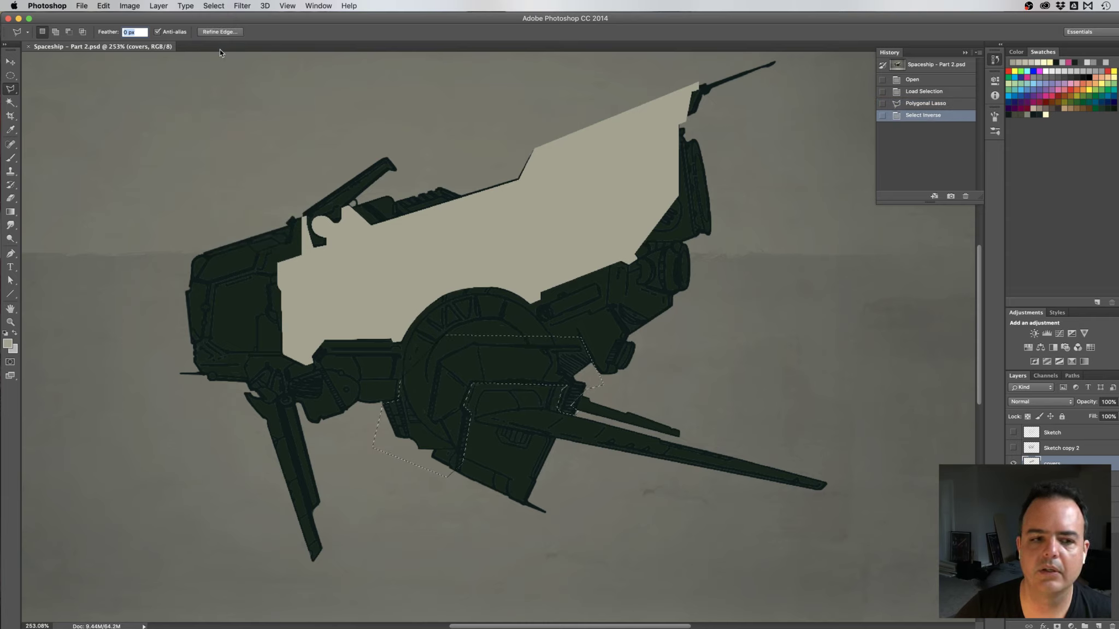
left_click(214, 6)
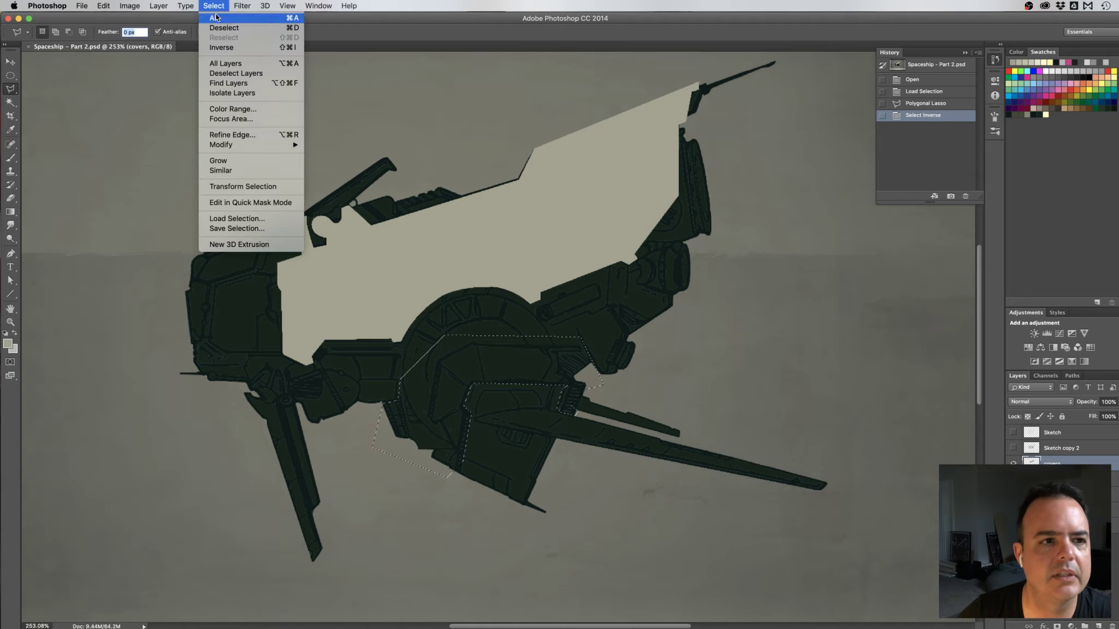
left_click(224, 48)
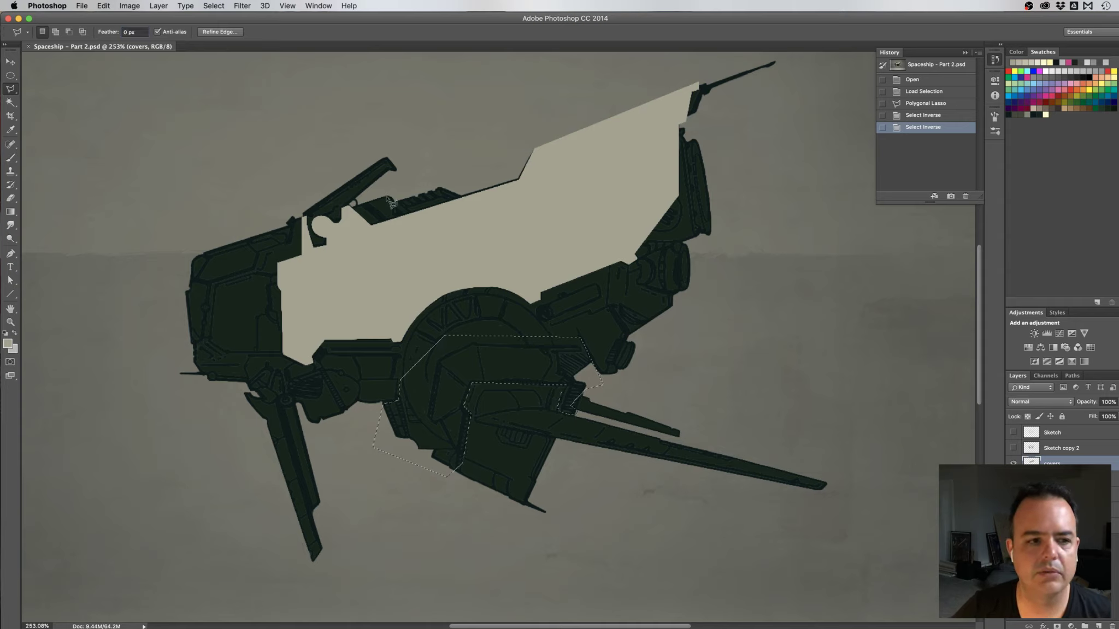
left_click(209, 6)
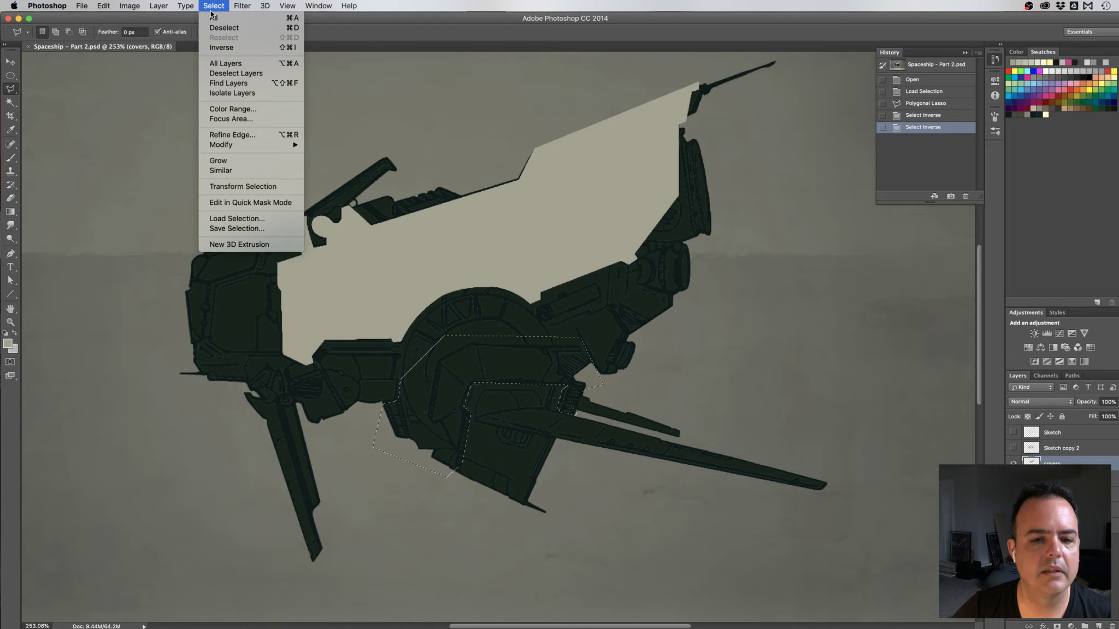
left_click(219, 48)
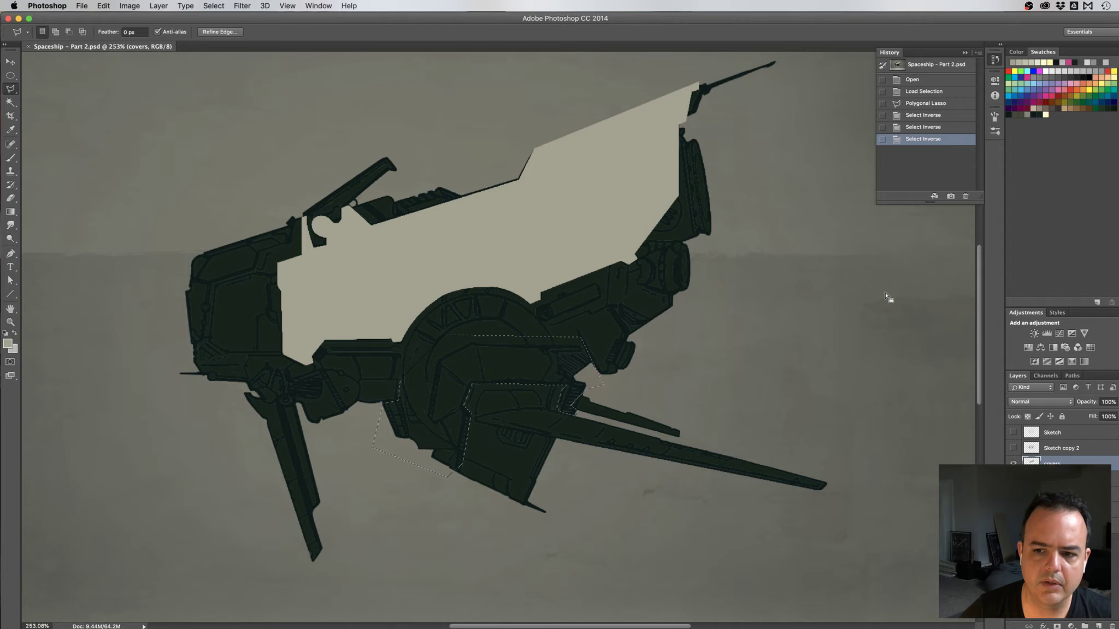
Nudge the panel outline down-right, deselect it, then load the ship layer's shape as a selection
key("shift+Right")
key("shift+Right")
key("shift+Right")
key("shift+Down")
key("shift+Down")
key("shift+Down")
key("shift+Down")
key("shift+Right")
key("shift+Right")
key("shift+Down")
key("shift+Down")
key("shift+Down")
key("shift+Down")
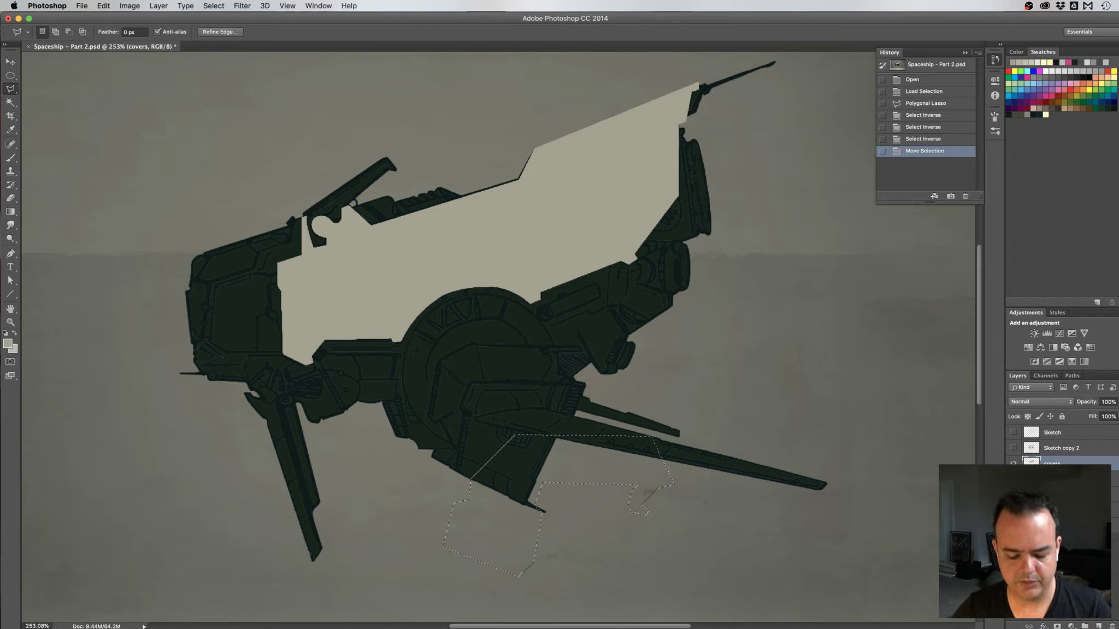
key("super+d")
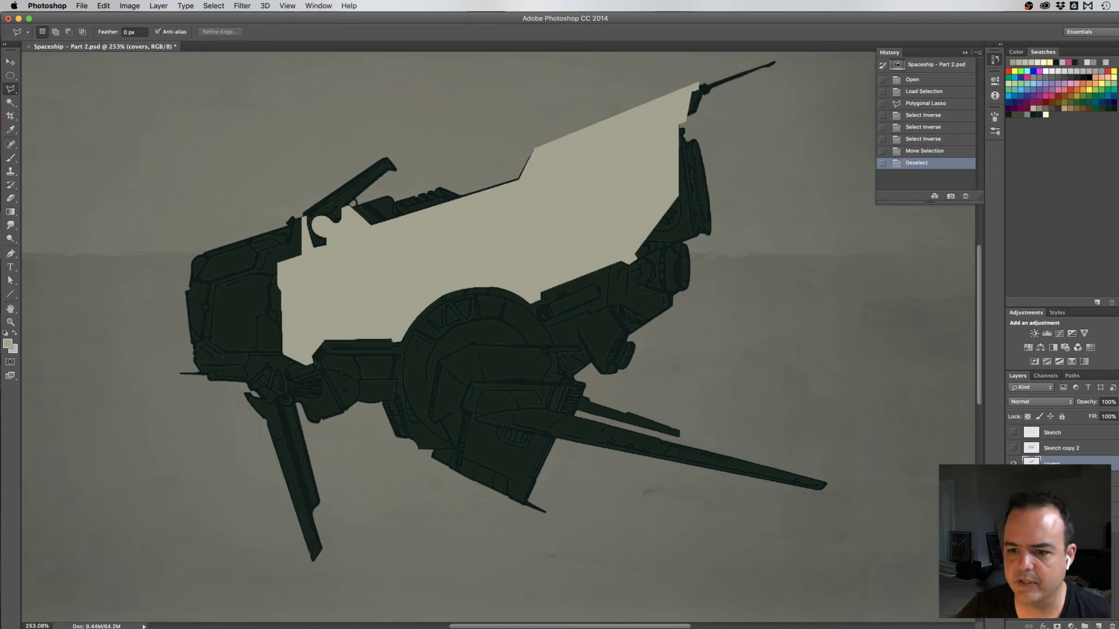
key("super+comma")
key("super+comma")
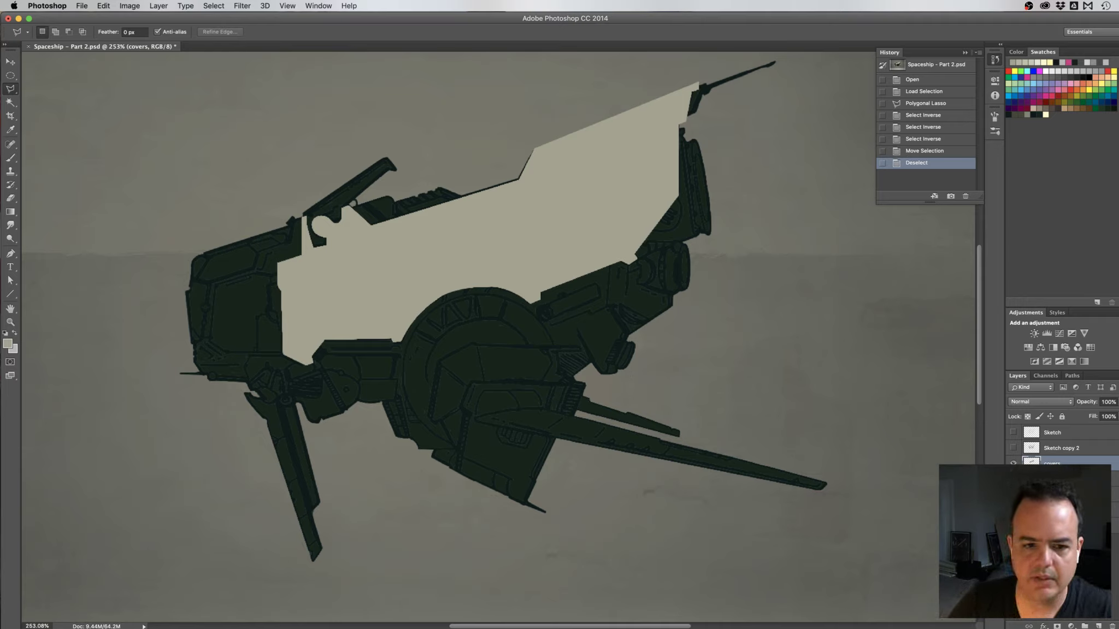
left_click(1031, 462, "super")
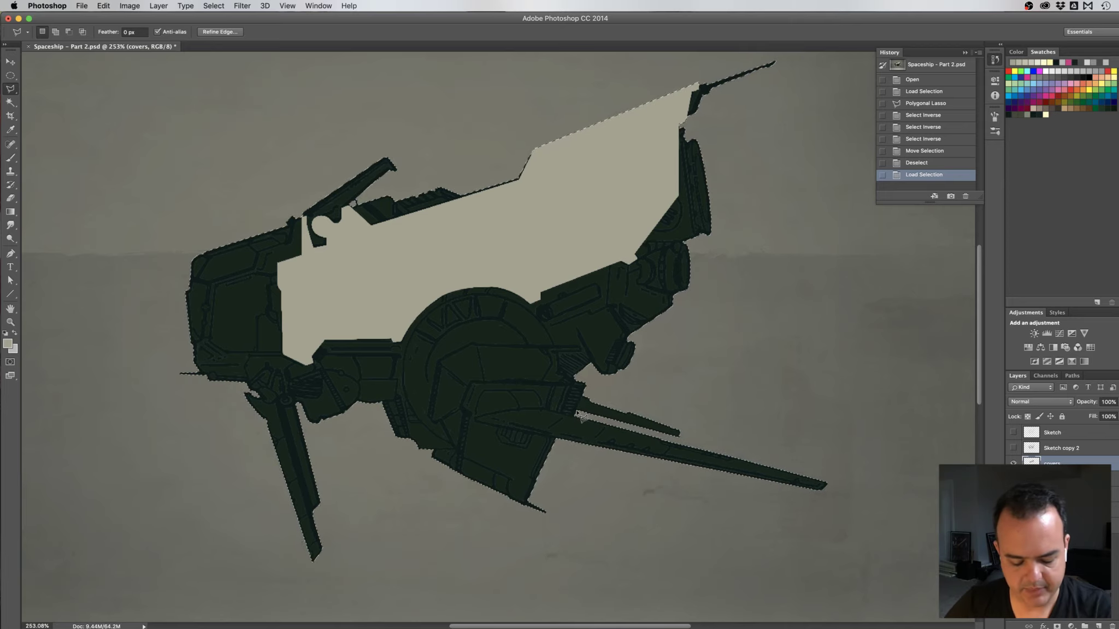
Subtract a polygon covering the lower tail and long spike from the ship selection
key("alt")
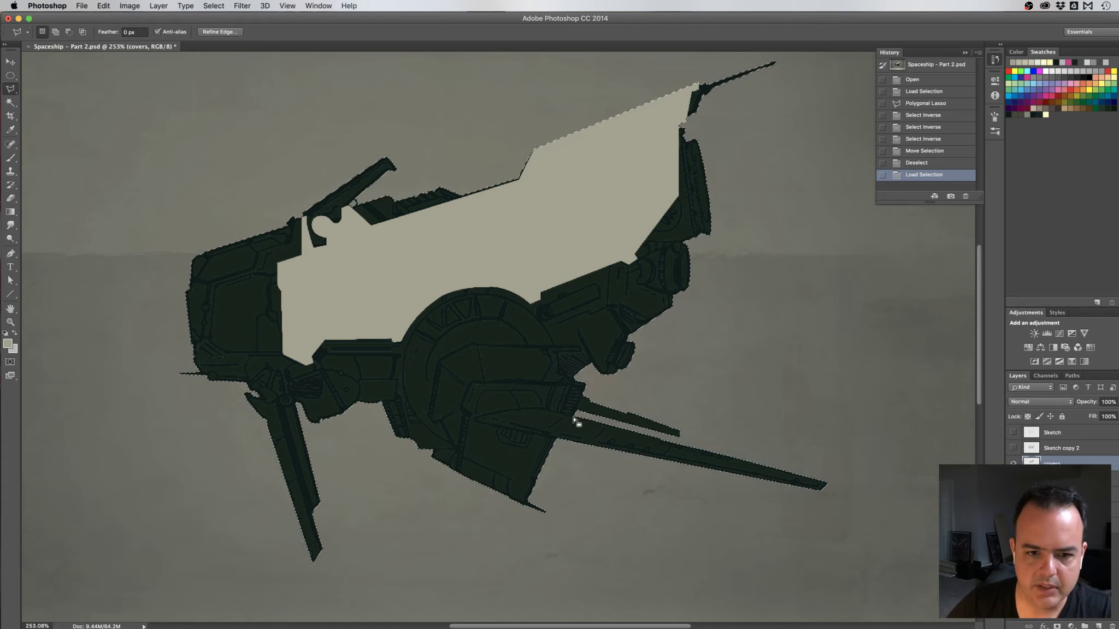
key("alt")
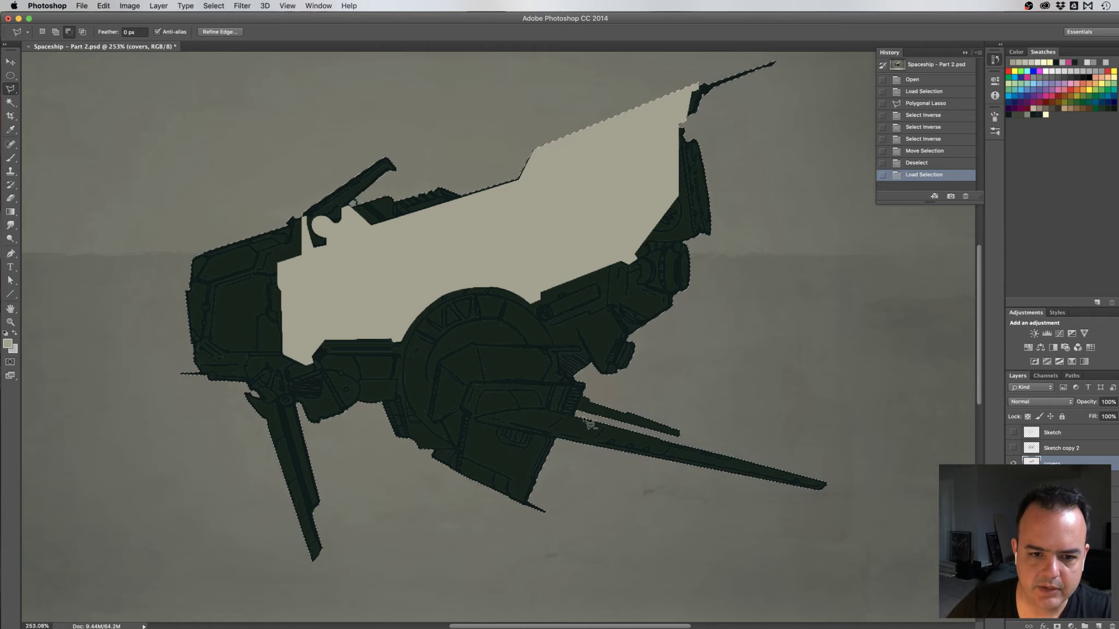
left_click(559, 386)
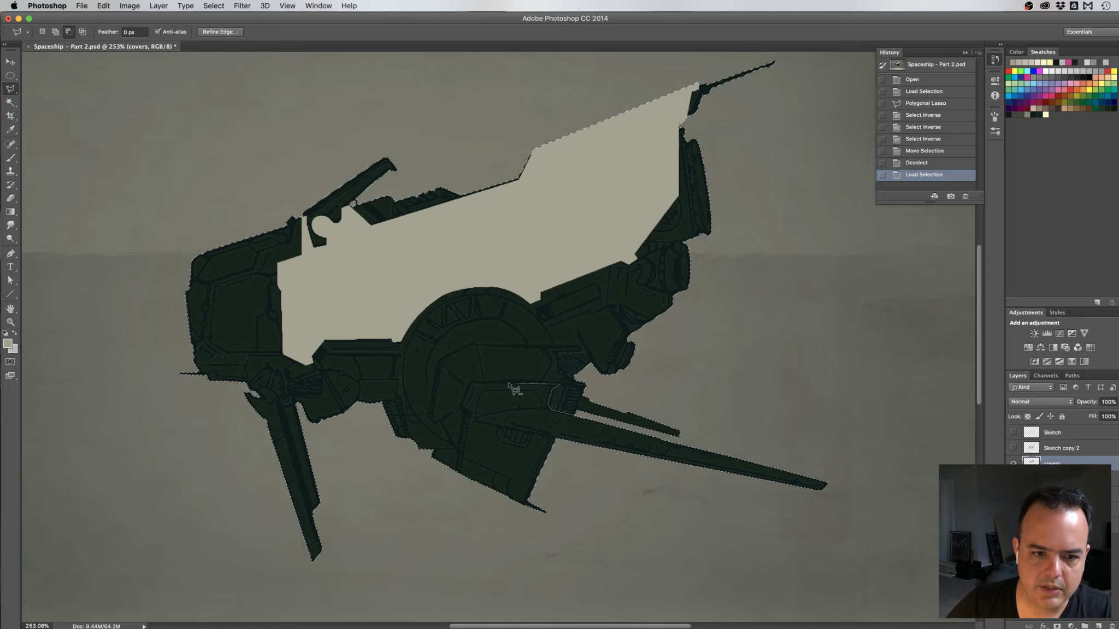
left_click(471, 383)
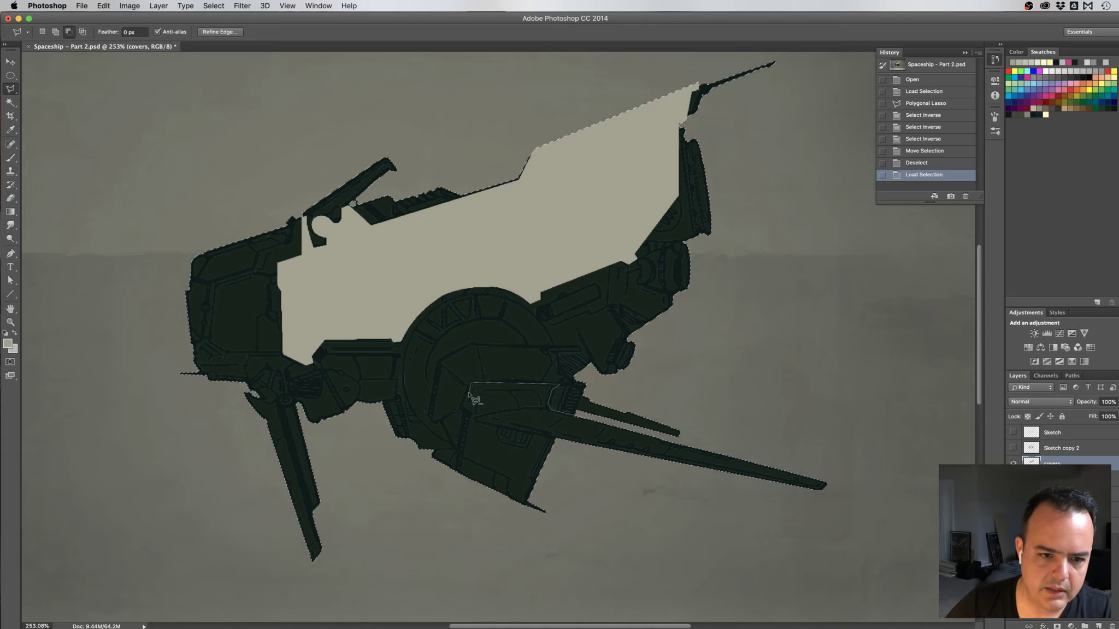
left_click(462, 407)
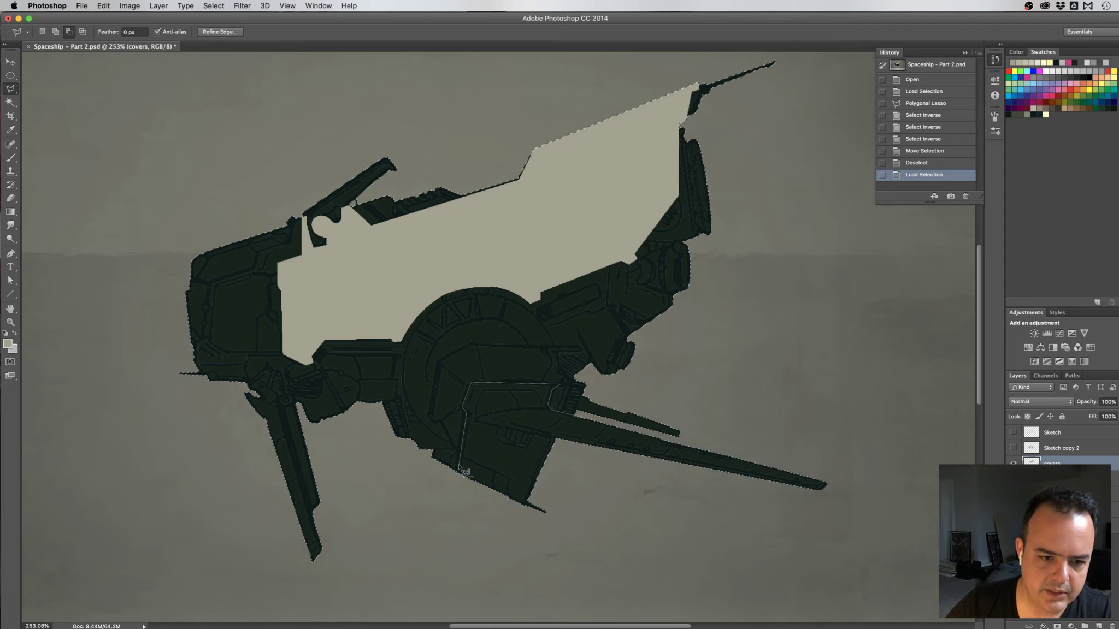
left_click(448, 476)
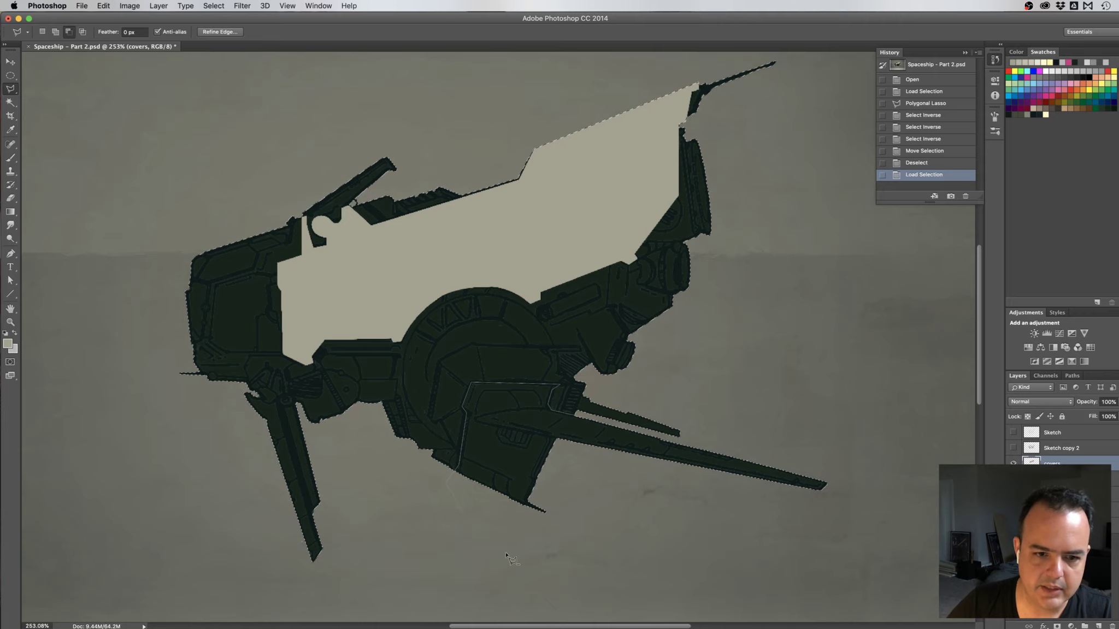
left_click(614, 591)
left_click(853, 560)
left_click(928, 483)
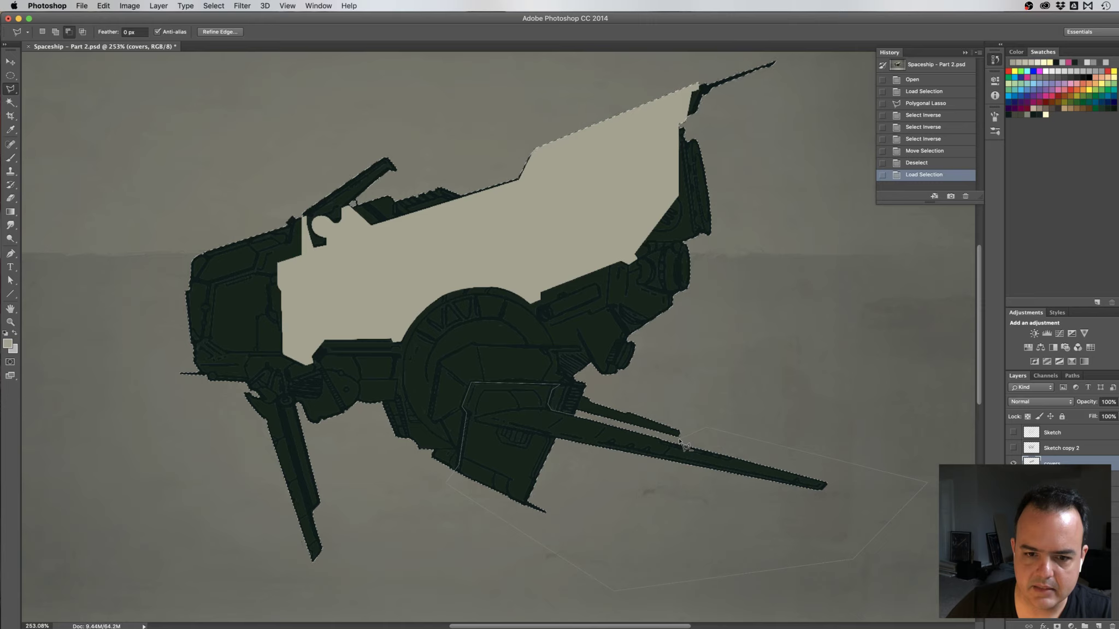
left_click(589, 423)
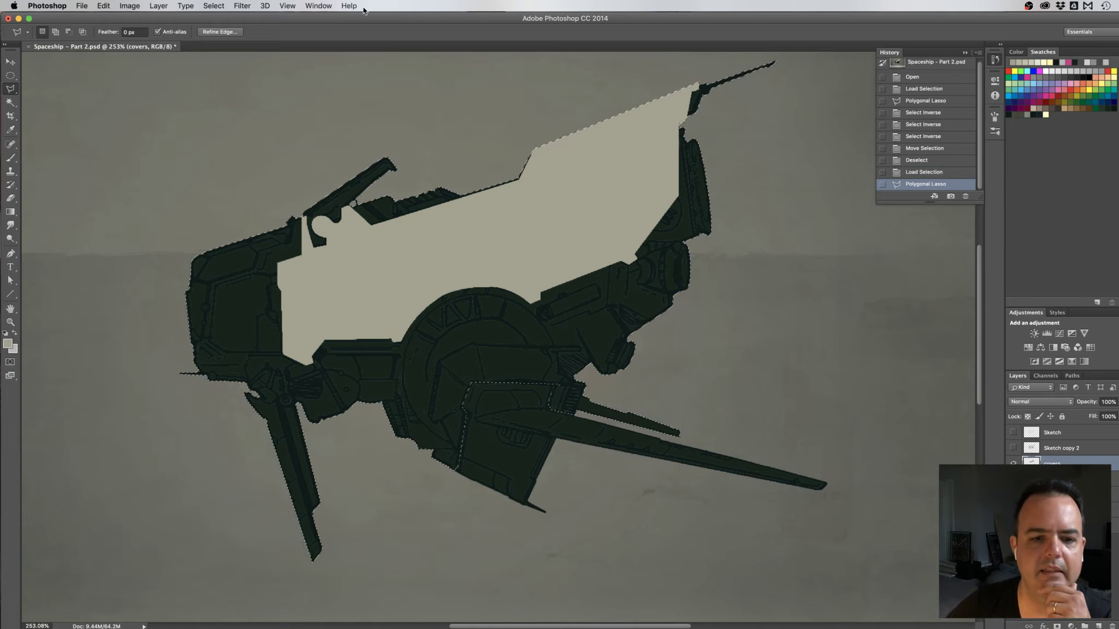
Invert the selection on the Sketch copy layer, check it, then reload the full ship outline
left_click(213, 5)
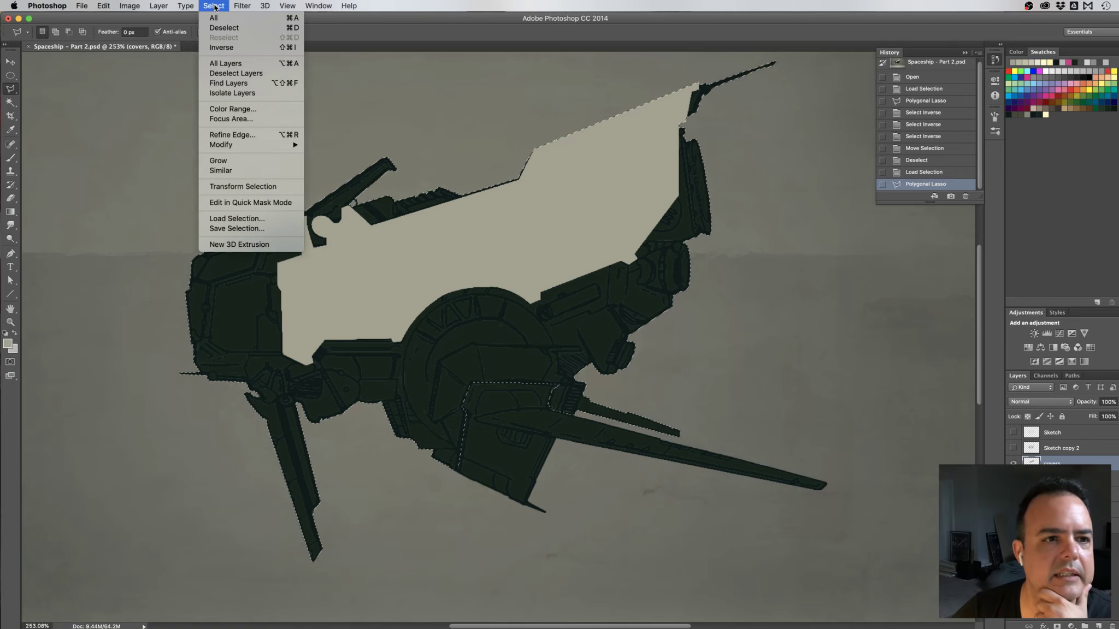
left_click(231, 47)
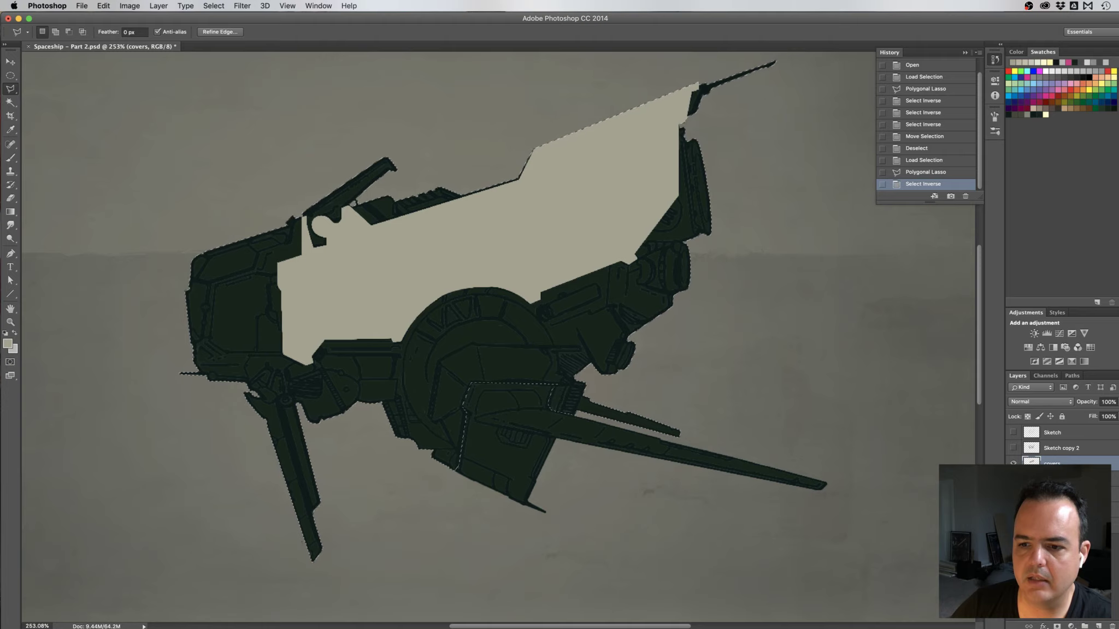
key("alt+[")
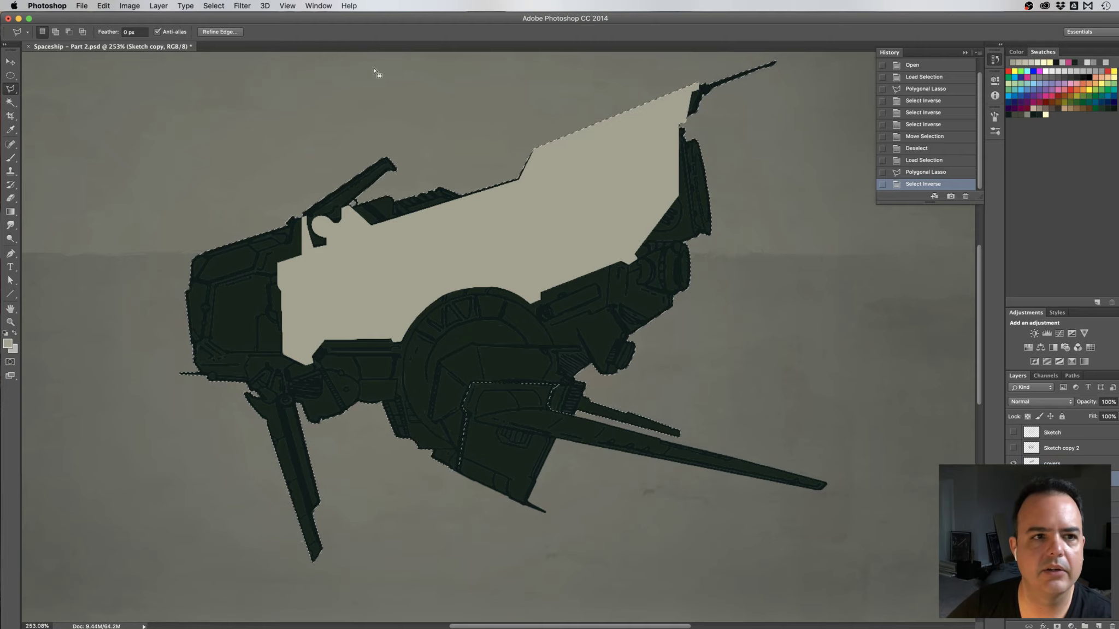
left_click(163, 8)
mouse_move(214, 6)
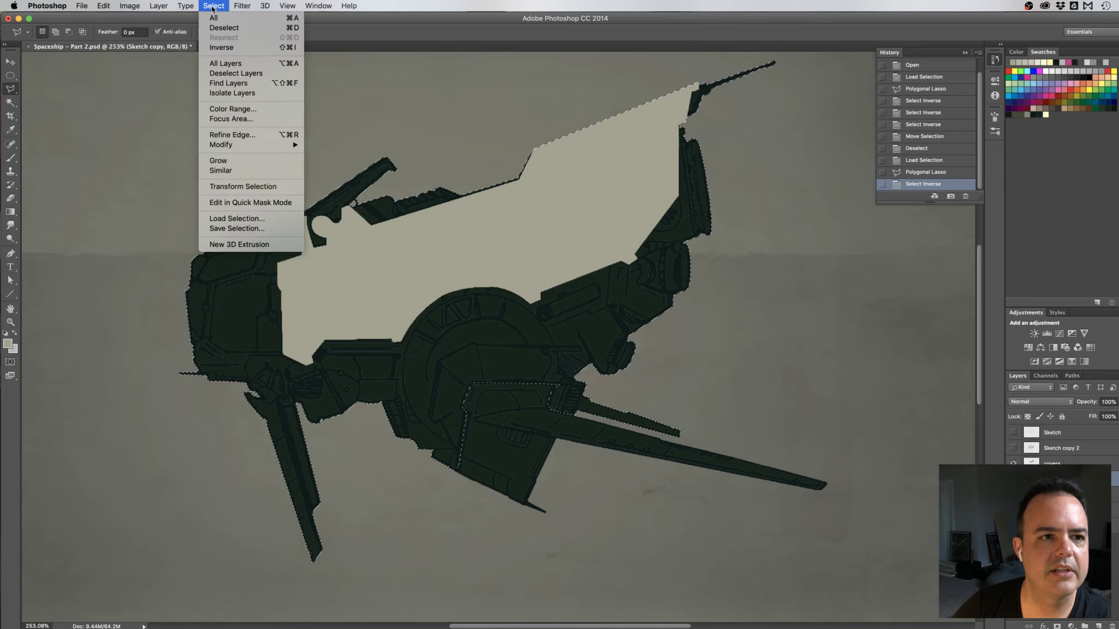
left_click(216, 48)
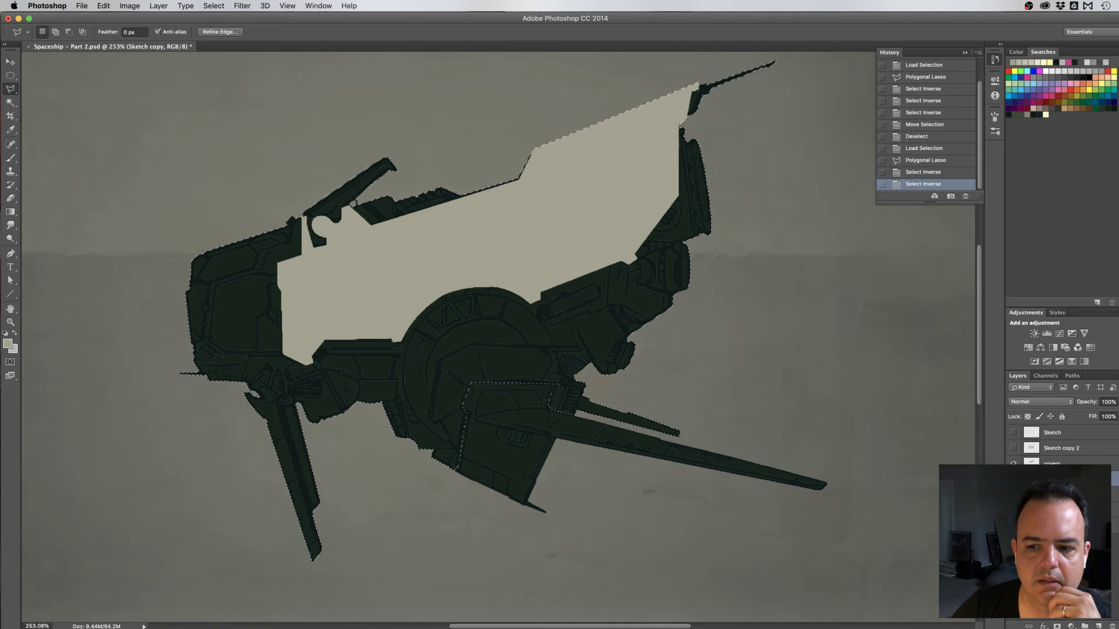
key("super+comma")
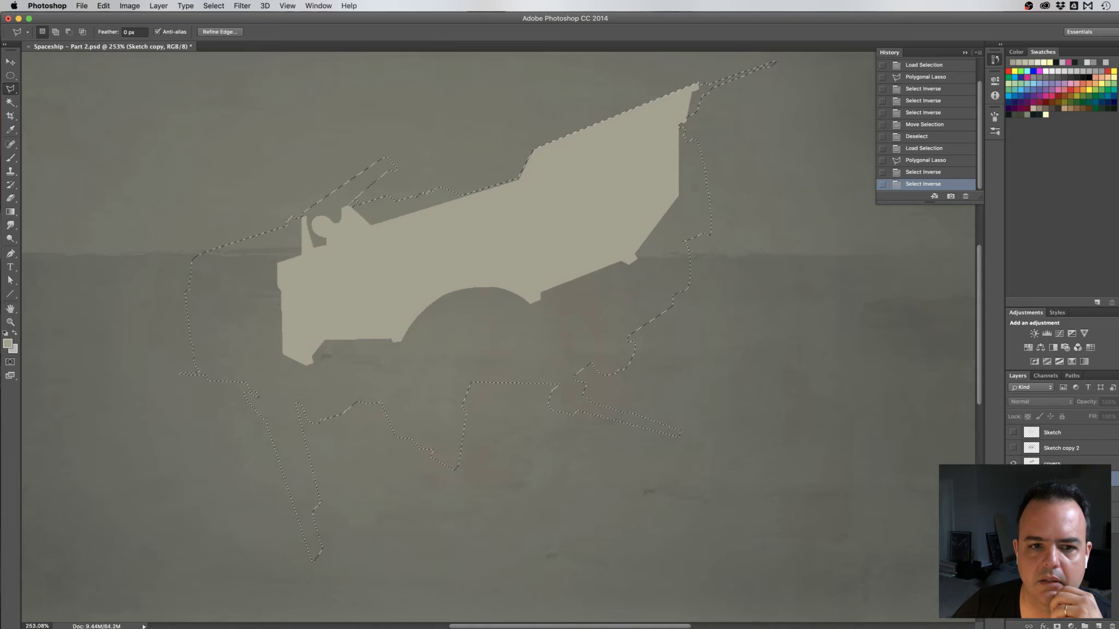
key("super+comma")
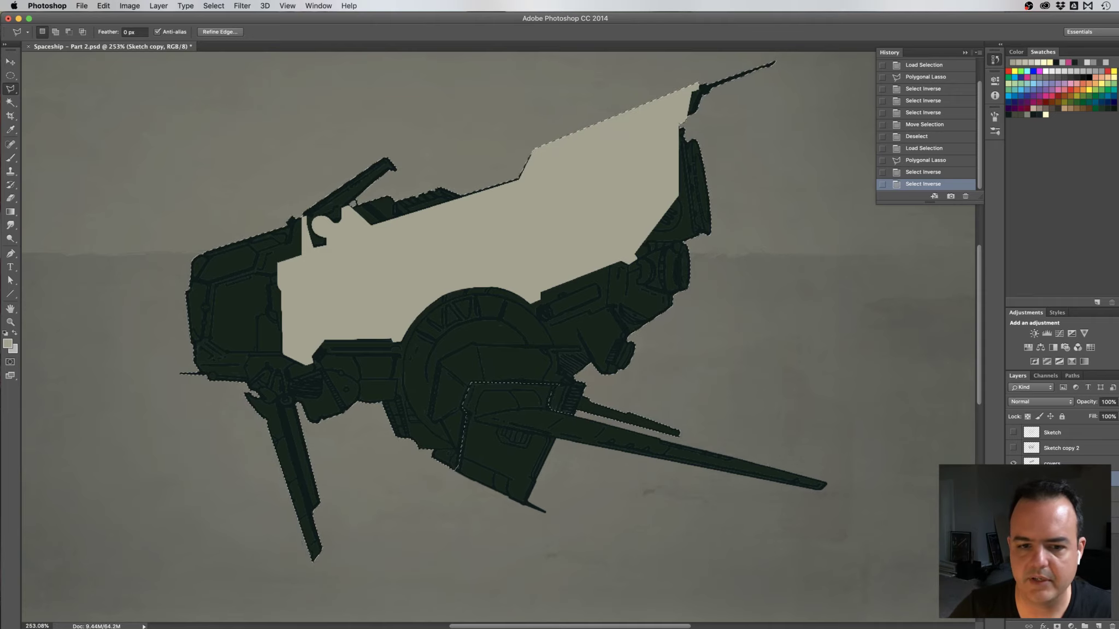
key("super+alt+l")
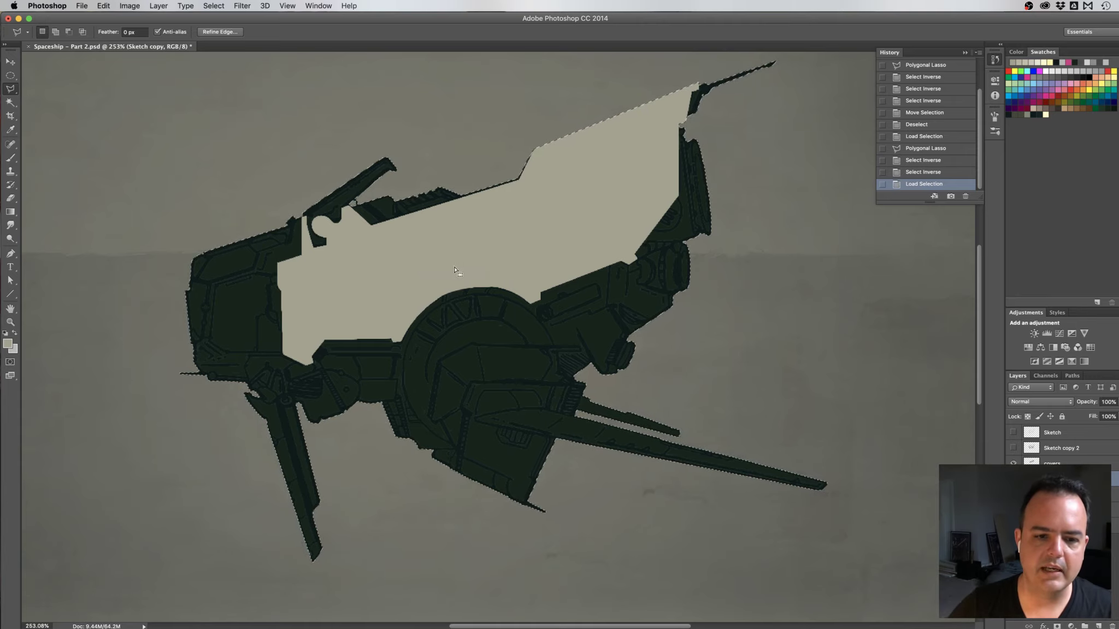
Subtract a large polygon around the upper hull, left legs and nose, leaving only the lower tail panel and spike
key("alt")
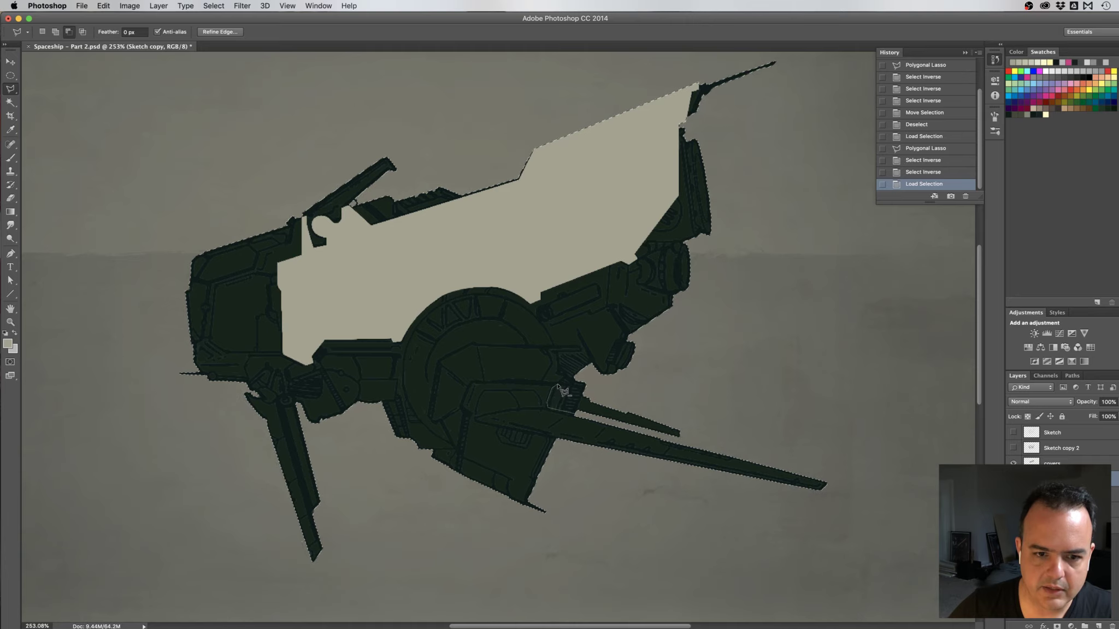
left_click(471, 382)
left_click(462, 407)
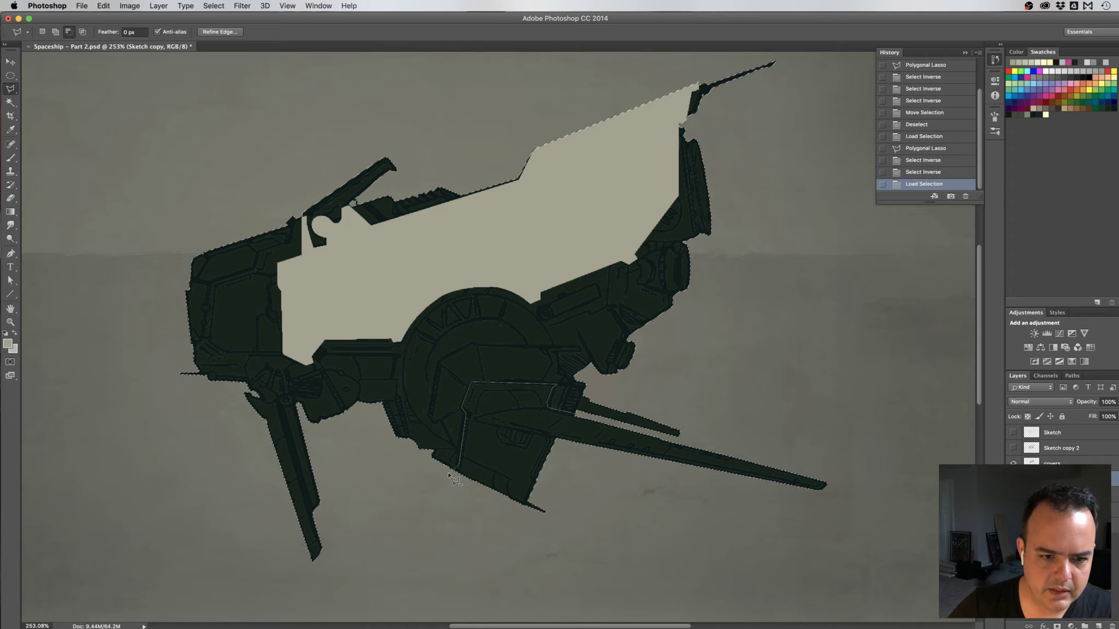
left_click(351, 573)
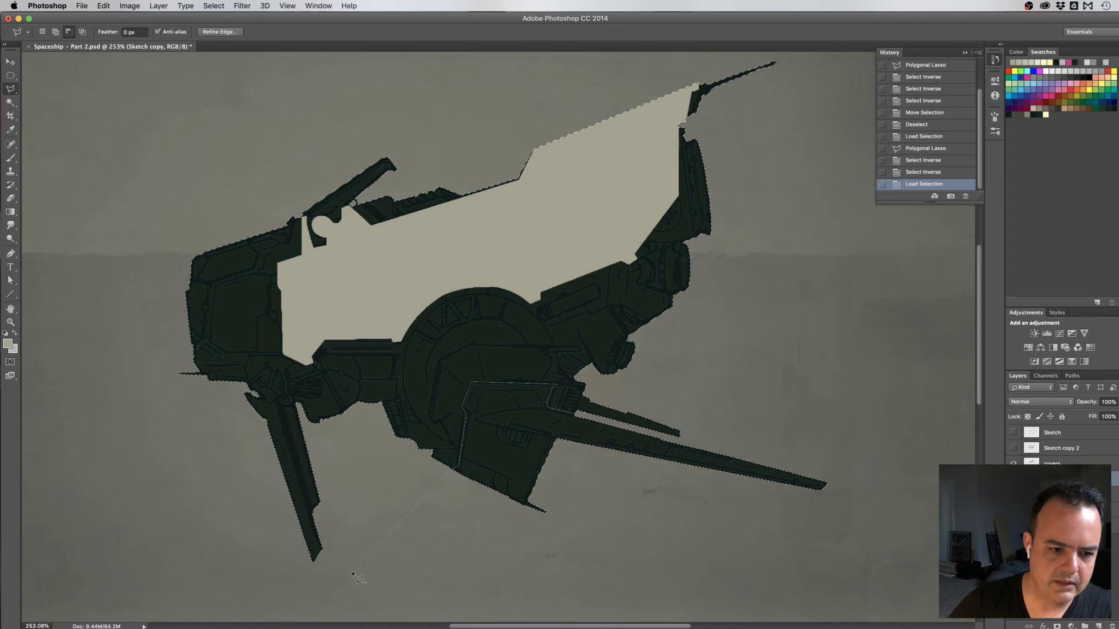
left_click(282, 595)
left_click(133, 435)
left_click(129, 201)
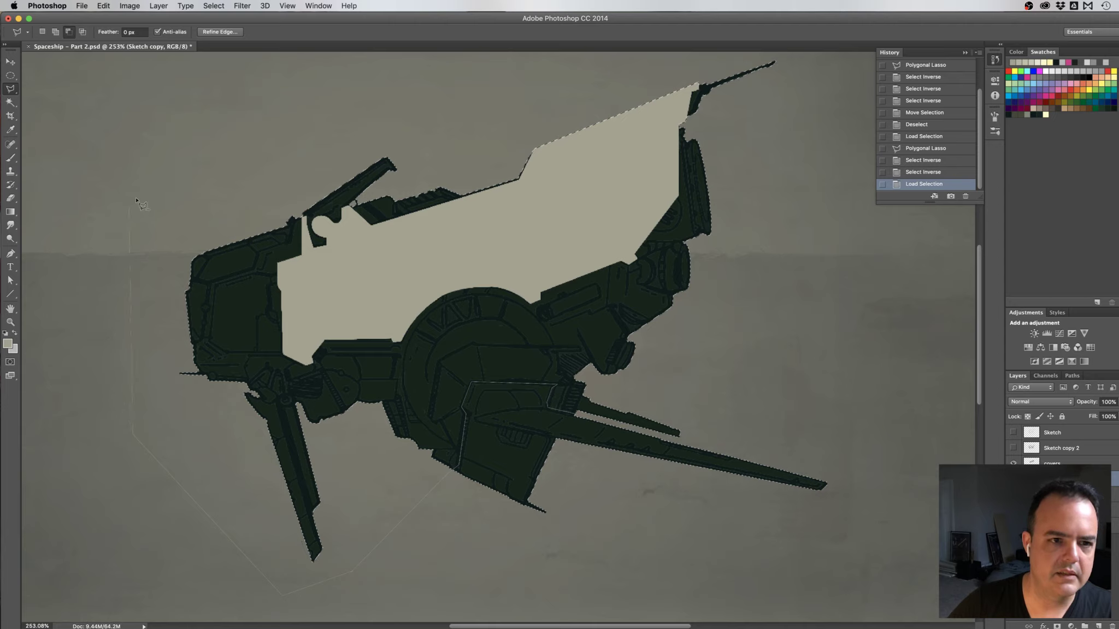
left_click(263, 125)
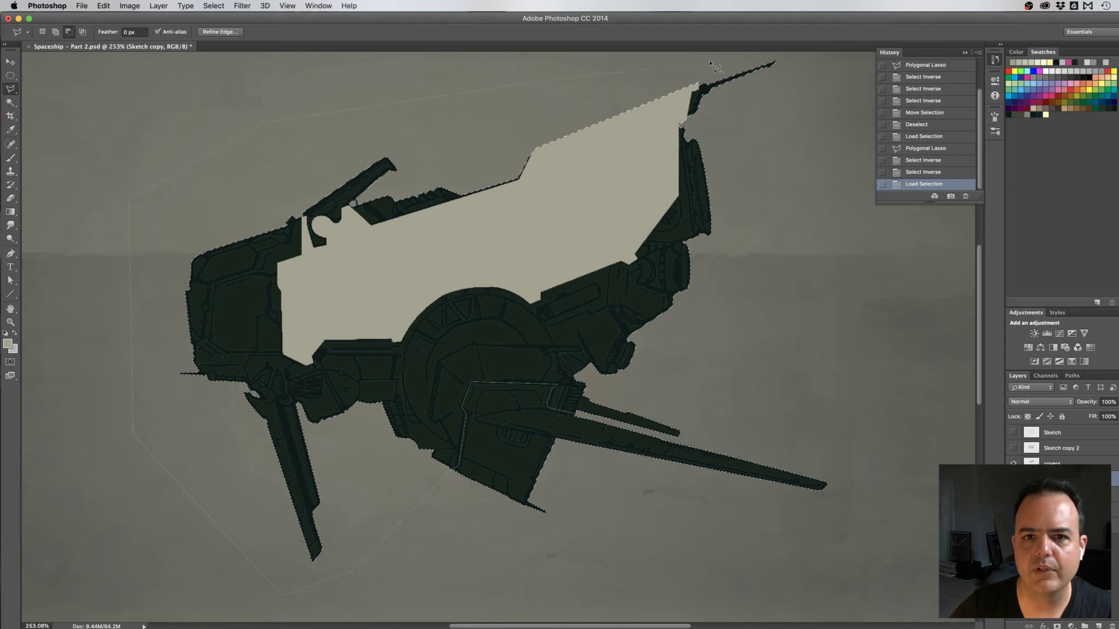
left_click(796, 59)
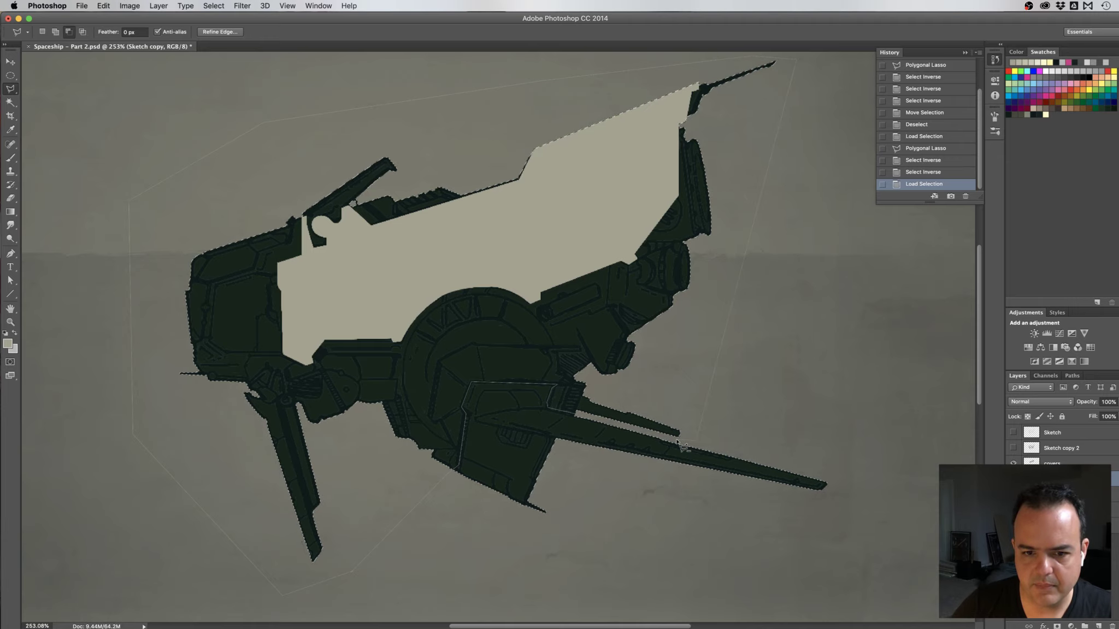
double_click(581, 421)
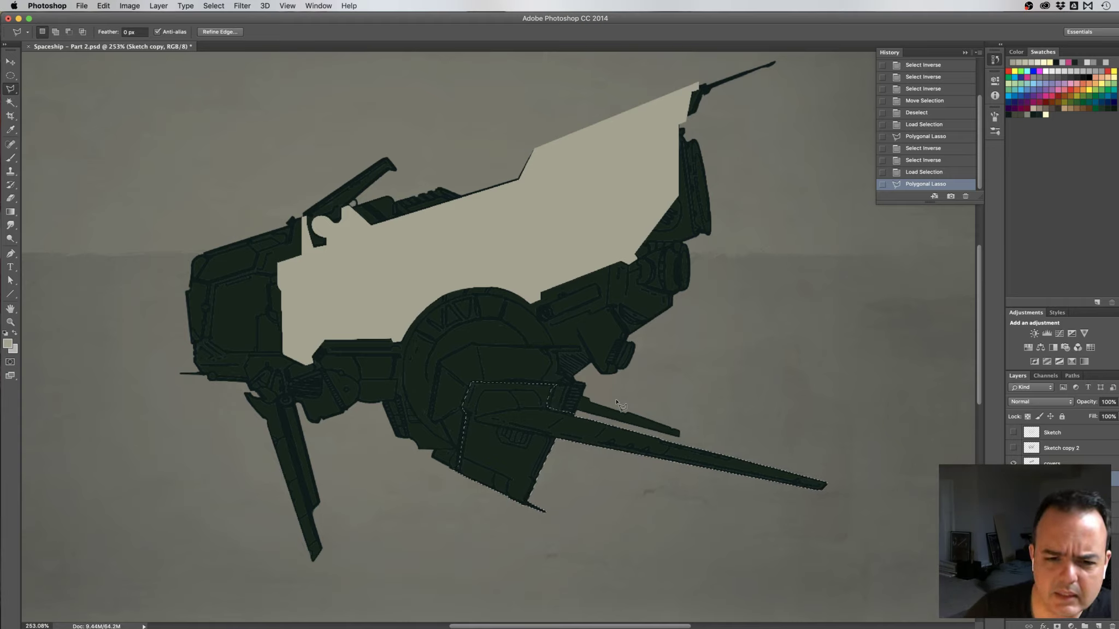
Frame the lower tail panel and make the covers layer active
scroll(601, 393, "up", 5)
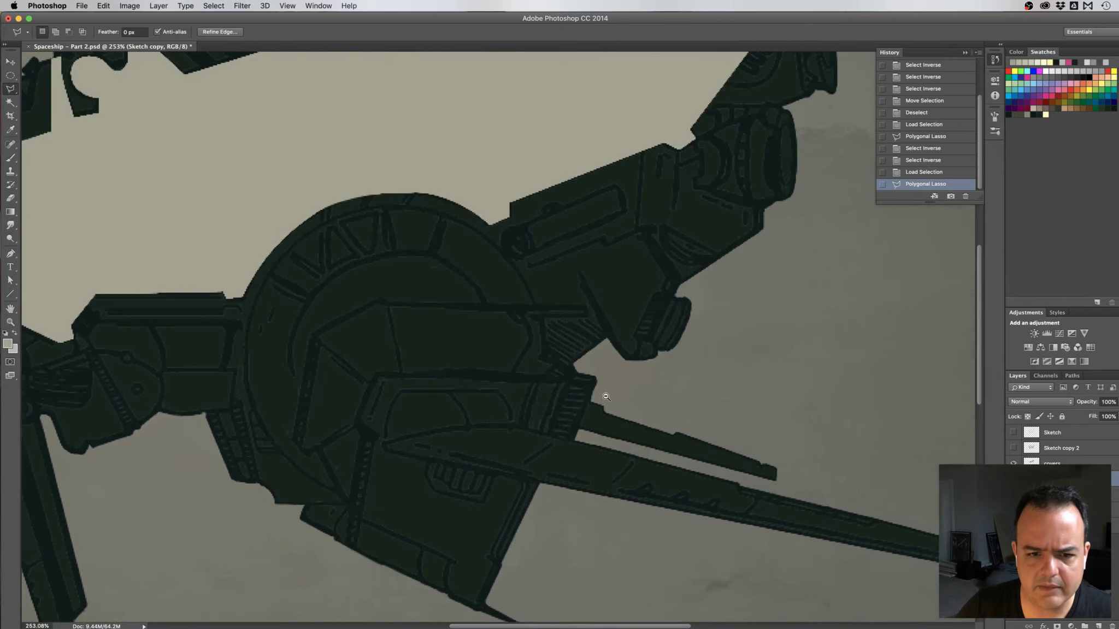
left_click_drag(604, 409, 563, 375)
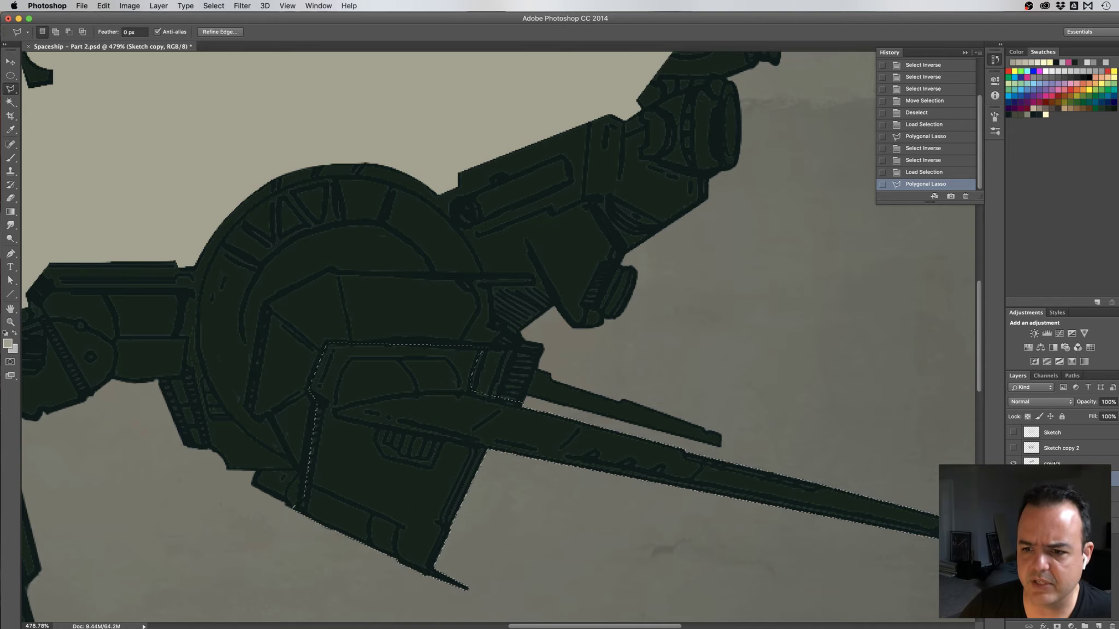
key("alt+bracketright")
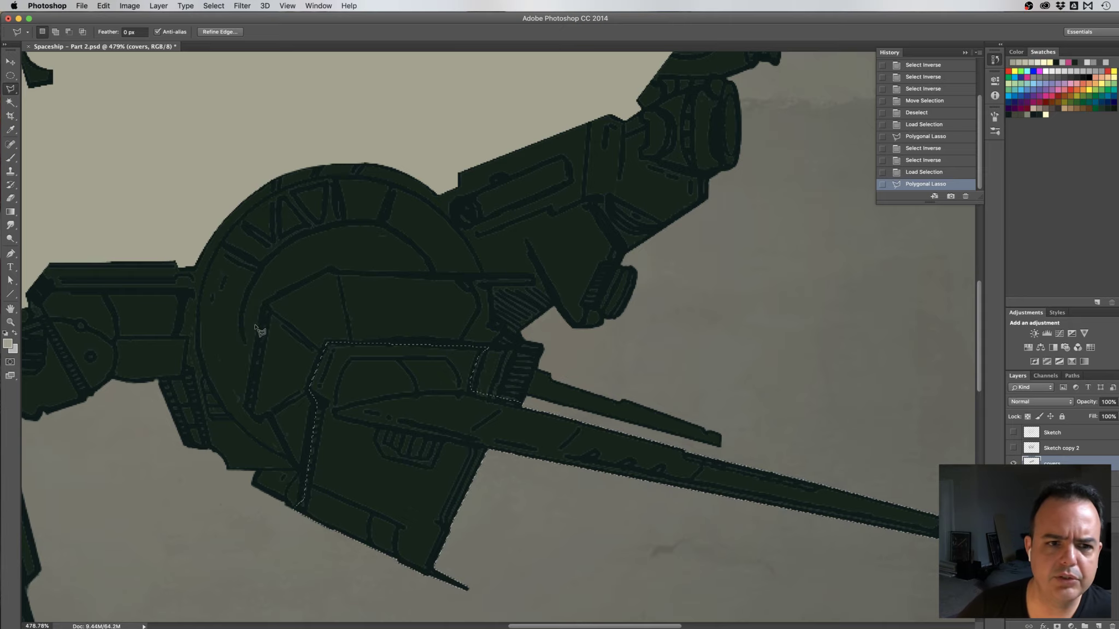
key("i")
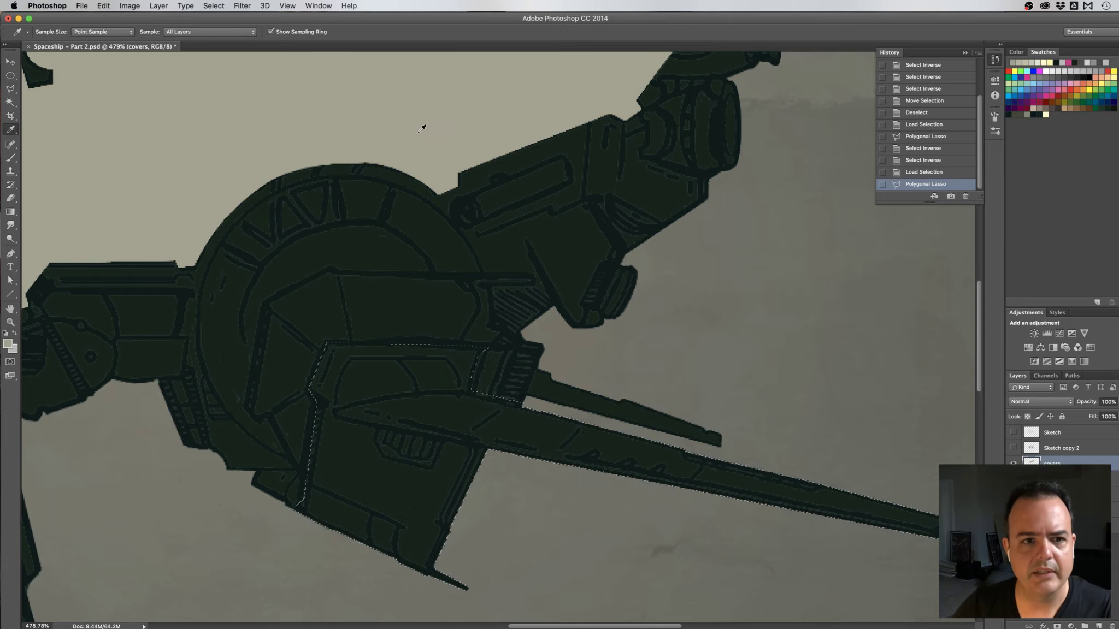
key("l")
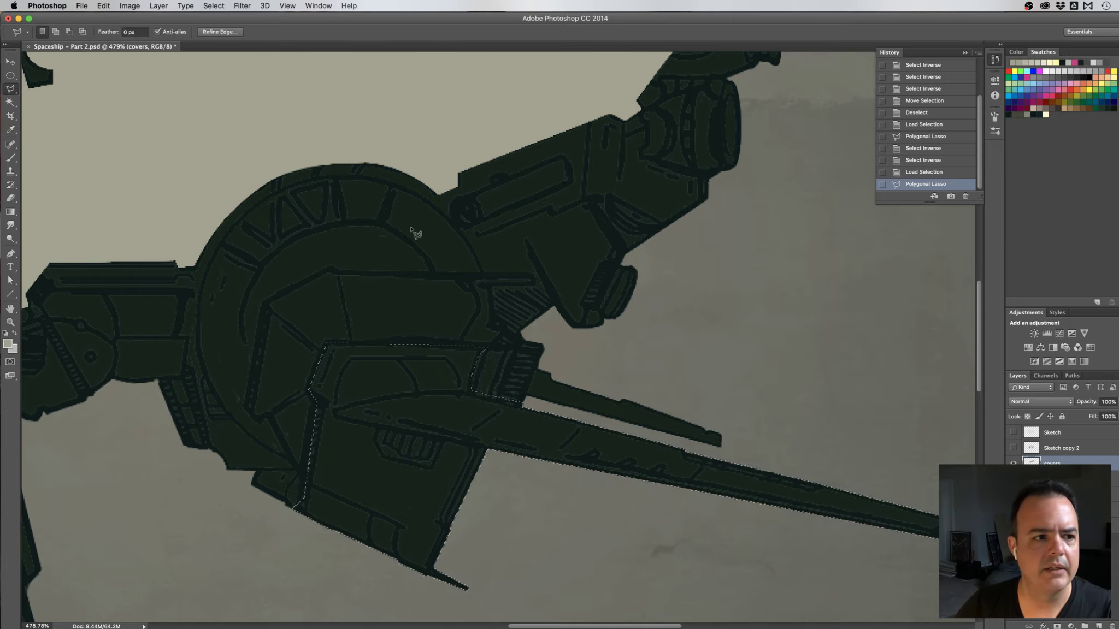
Paint the selection light beige with a greatly enlarged brush, then deselect
key("b")
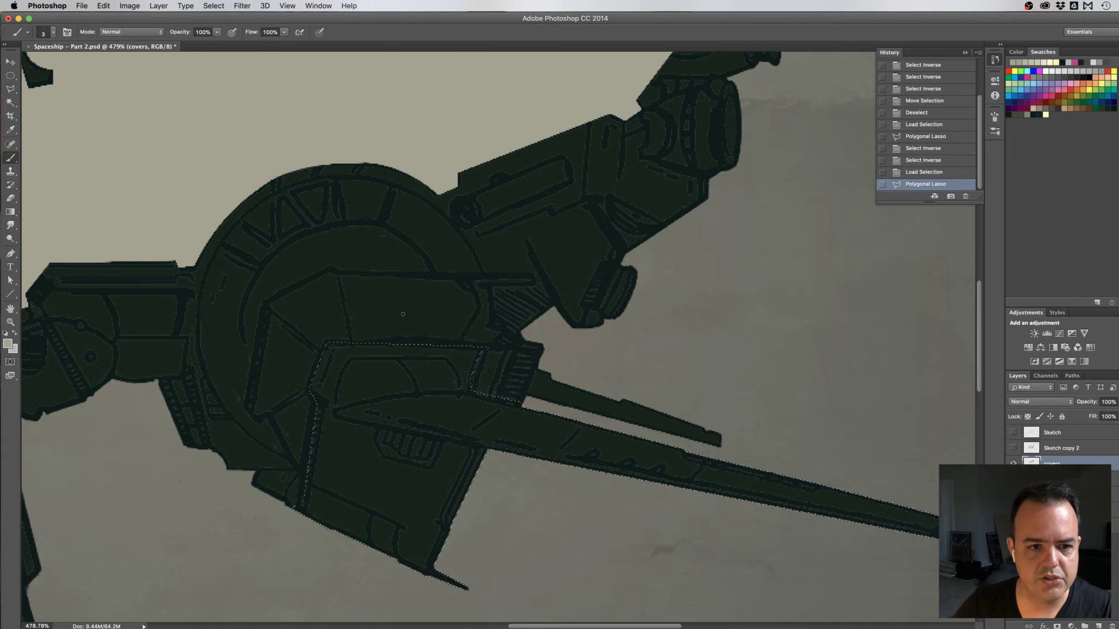
left_click(439, 284, "ctrl+alt")
left_click_drag(438, 285, 537, 300)
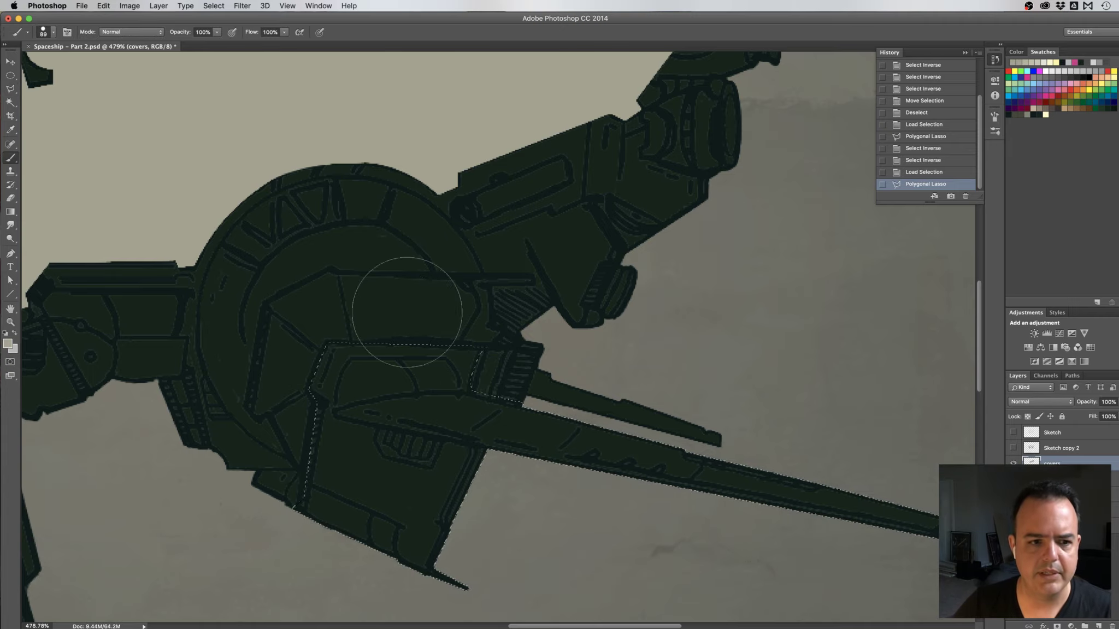
mouse_move(340, 354)
left_mouse_down()
mouse_move(321, 467)
mouse_move(383, 508)
mouse_move(415, 475)
mouse_move(444, 392)
mouse_move(404, 477)
mouse_move(672, 473)
mouse_move(897, 520)
left_mouse_up()
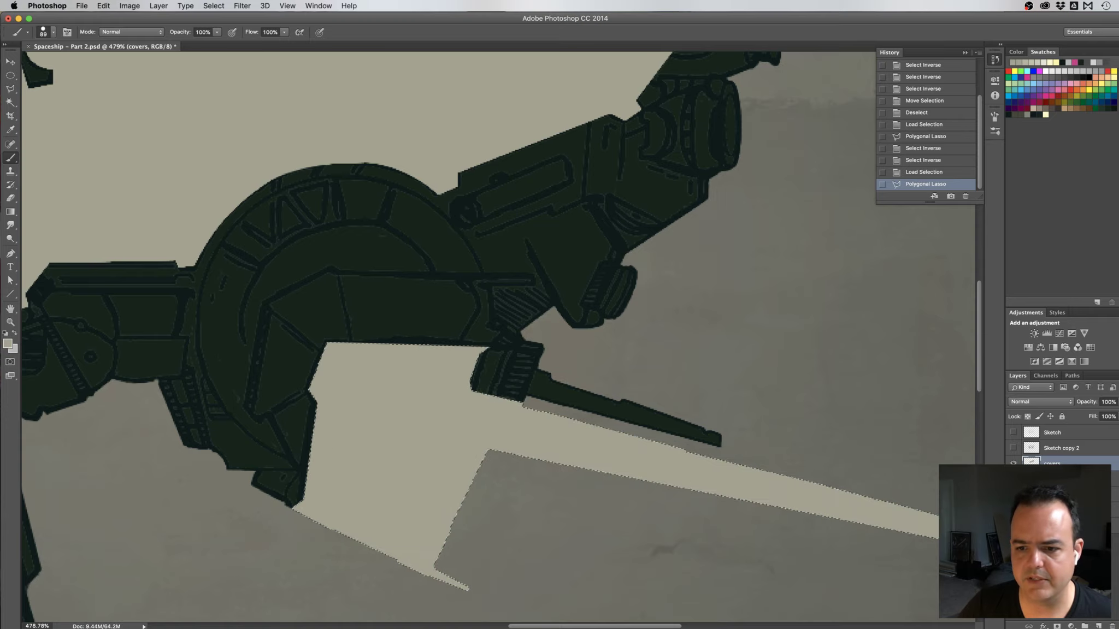
scroll(686, 394, "down", 4)
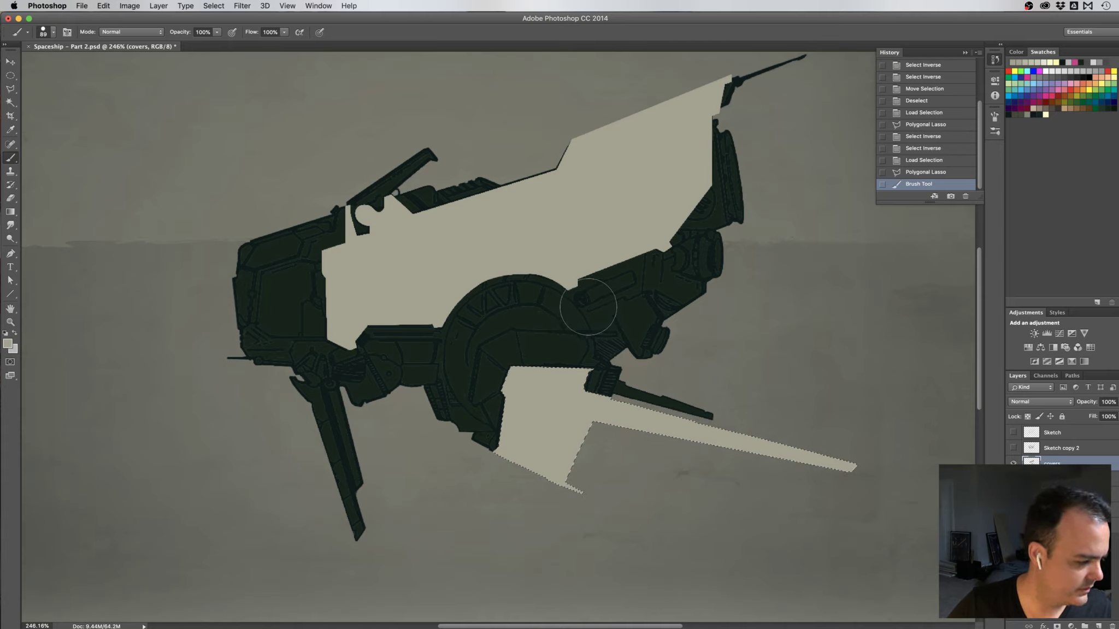
key("super+d")
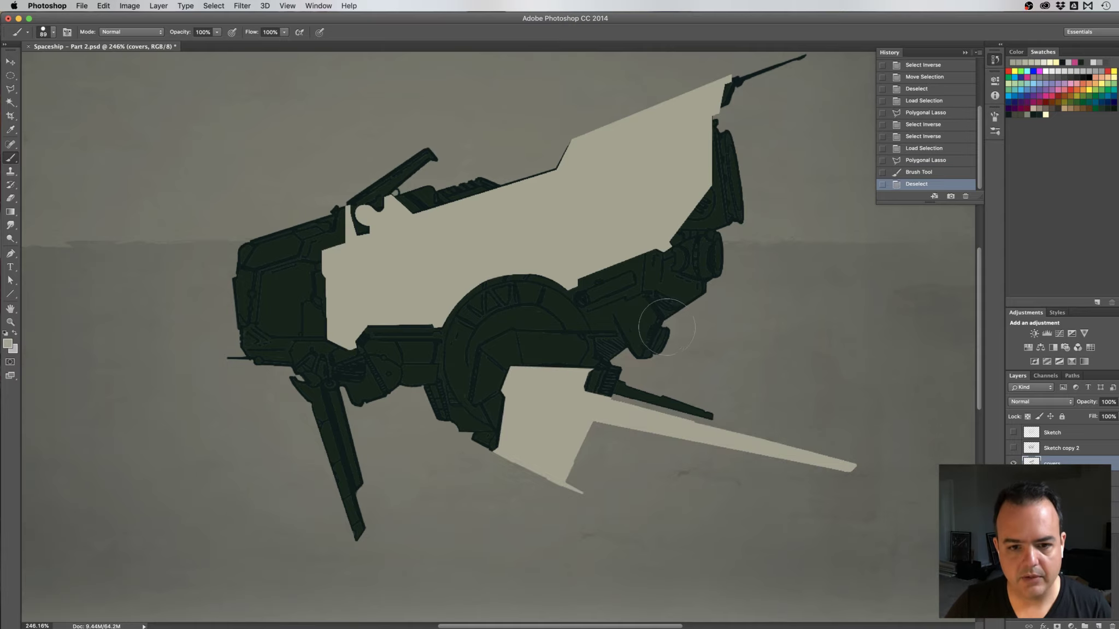
left_click(589, 372)
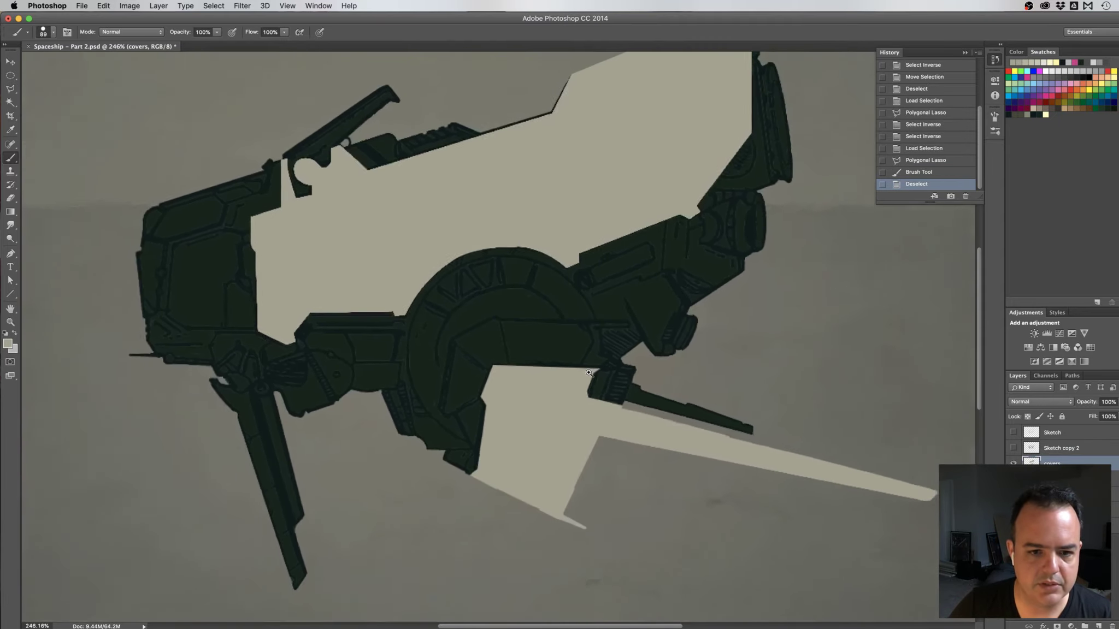
left_click_drag(589, 373, 607, 373)
left_click_drag(494, 374, 547, 347)
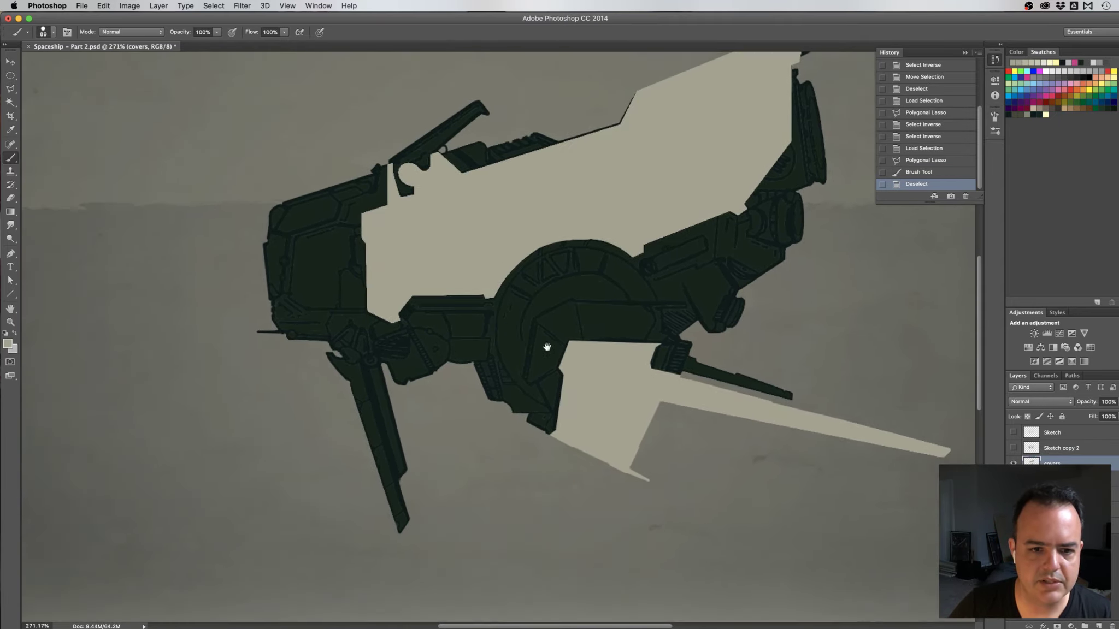
scroll(507, 356, "up", 5)
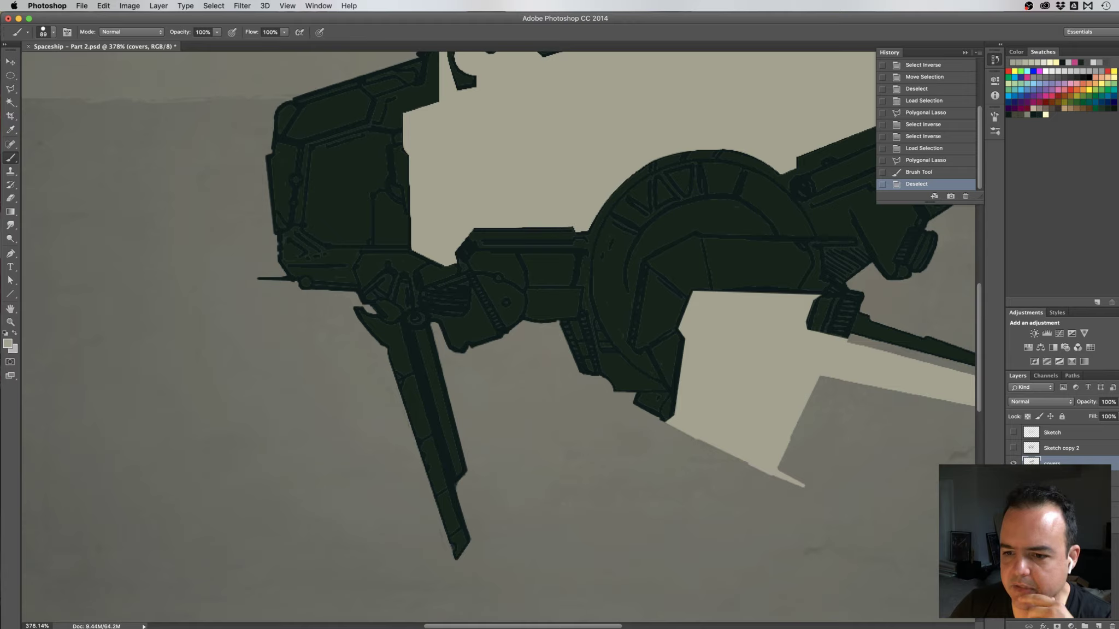
On the Sketch copy layer, erase a thin light highlight stroke down the long lower-left leg
left_click(1052, 478)
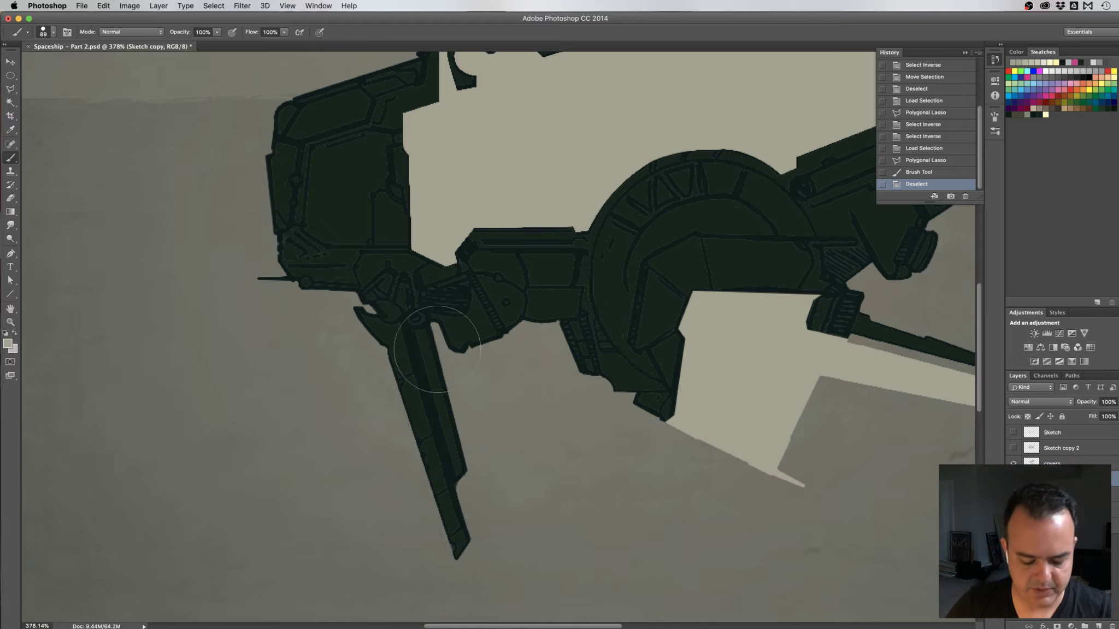
key("e")
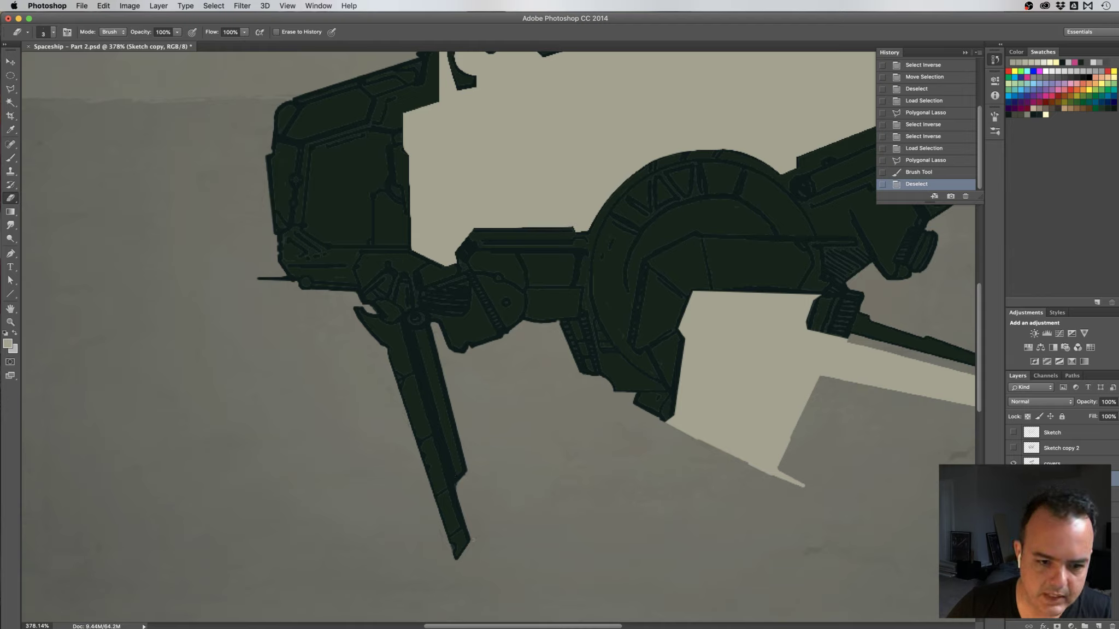
left_click(455, 455)
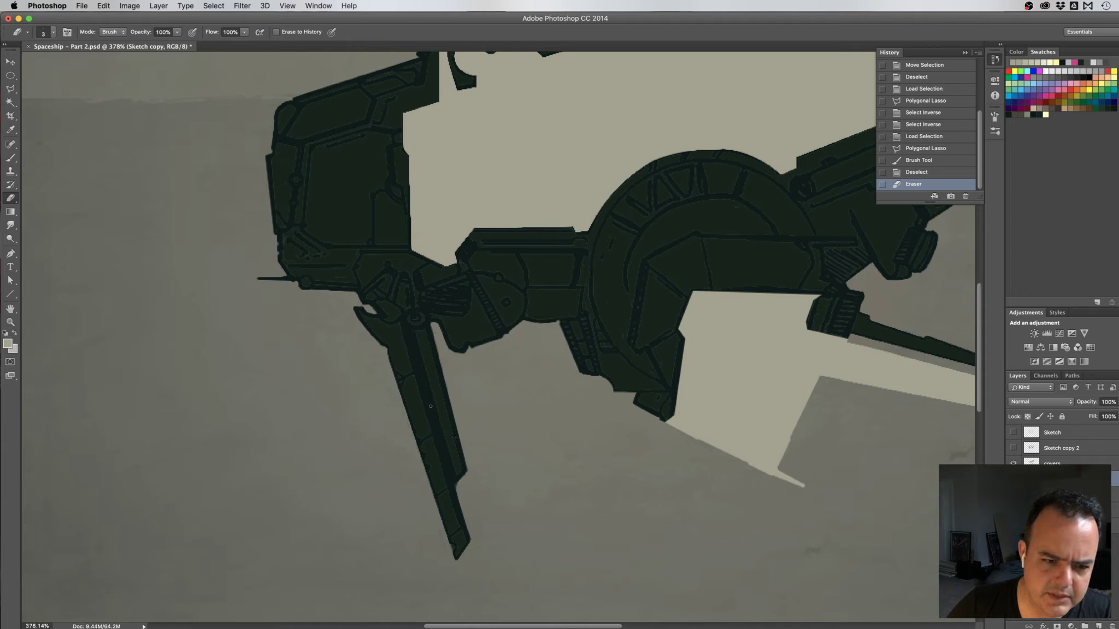
left_click_drag(430, 406, 457, 483)
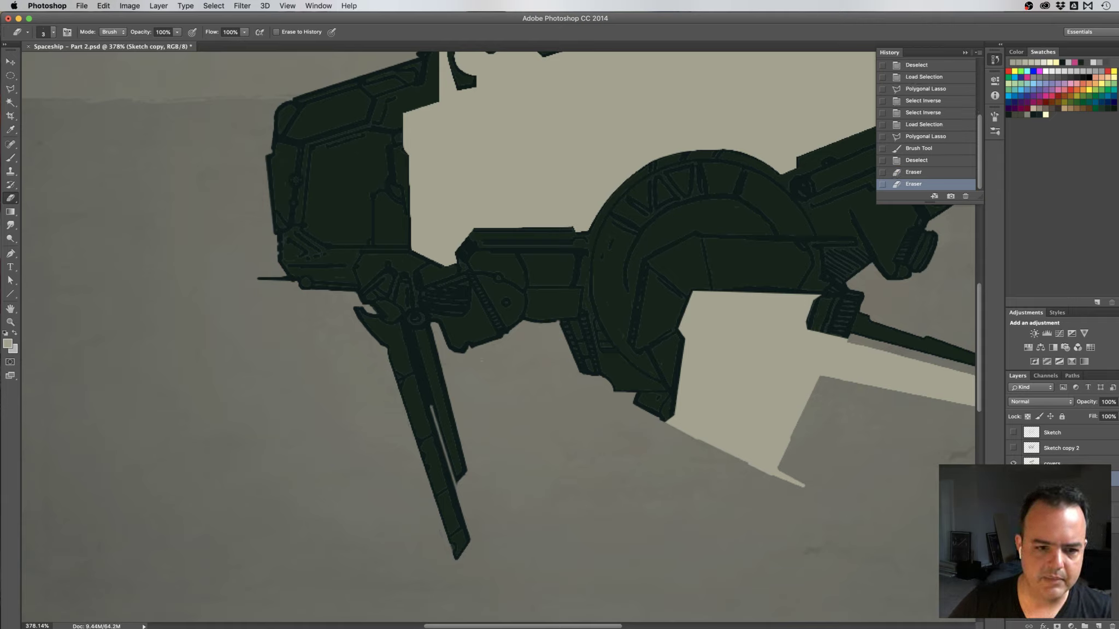
key("ctrl+z")
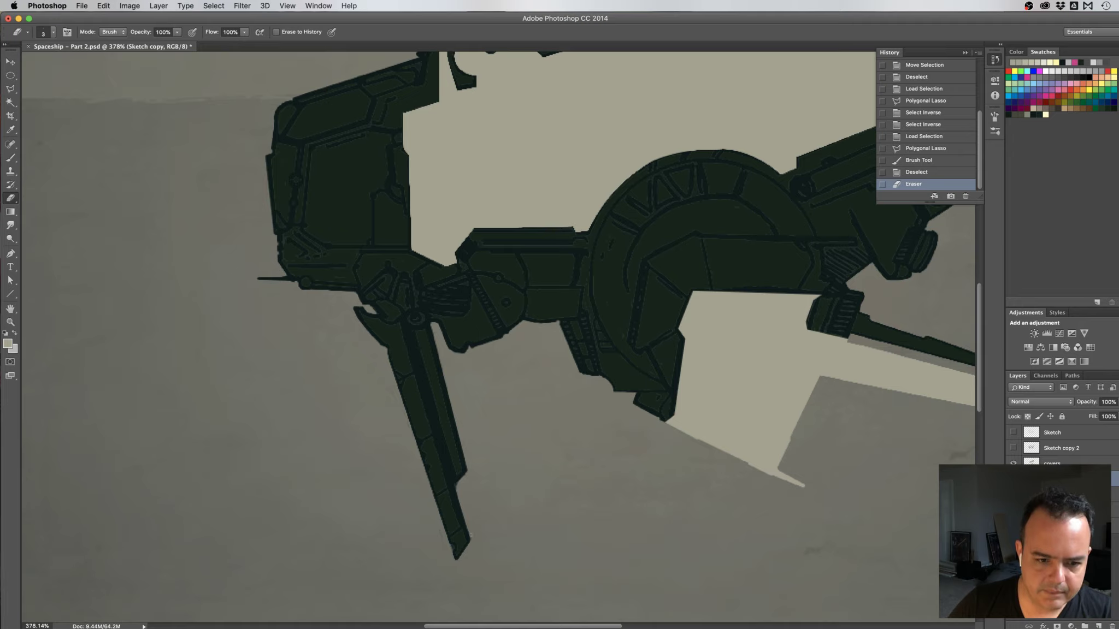
left_click_drag(434, 406, 450, 423)
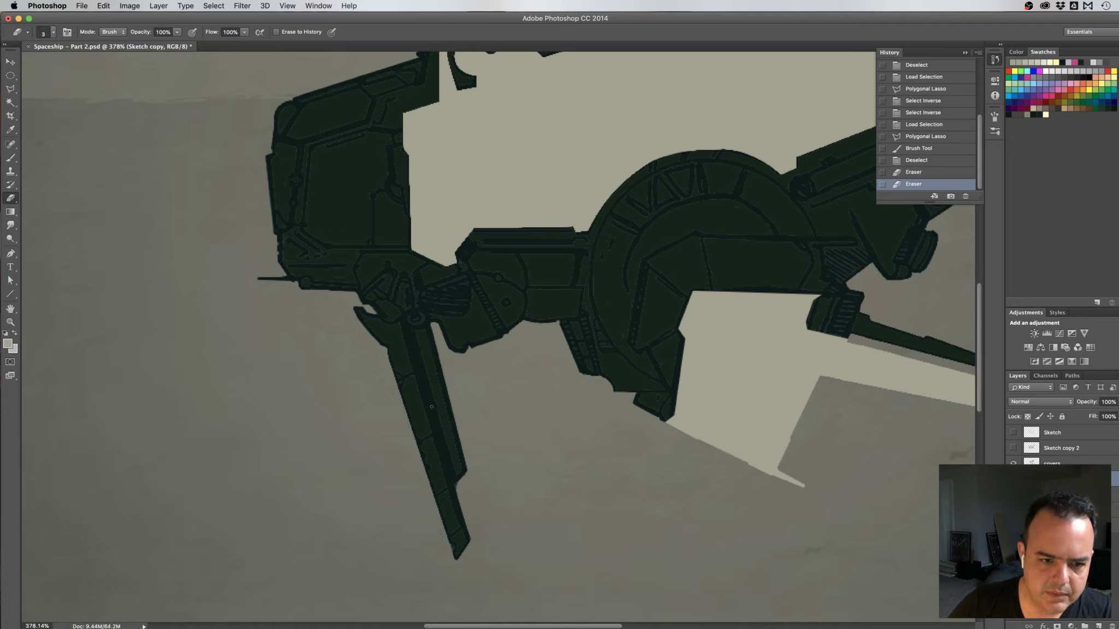
left_click_drag(432, 407, 456, 485)
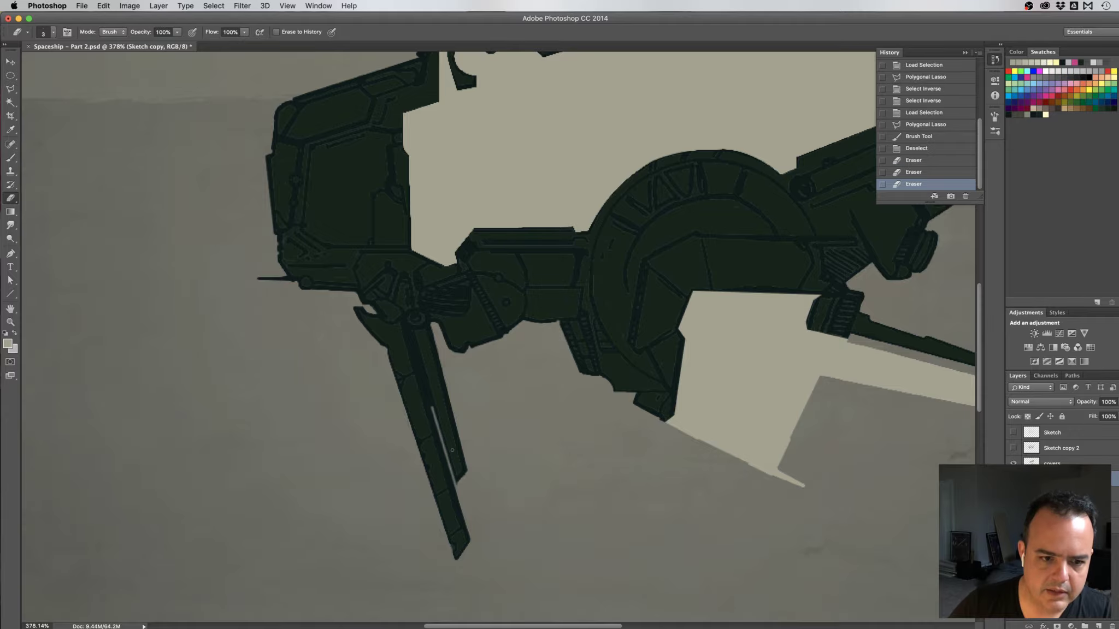
left_click(519, 412, "super")
scroll(519, 412, "down", 3)
left_click_drag(549, 407, 510, 402)
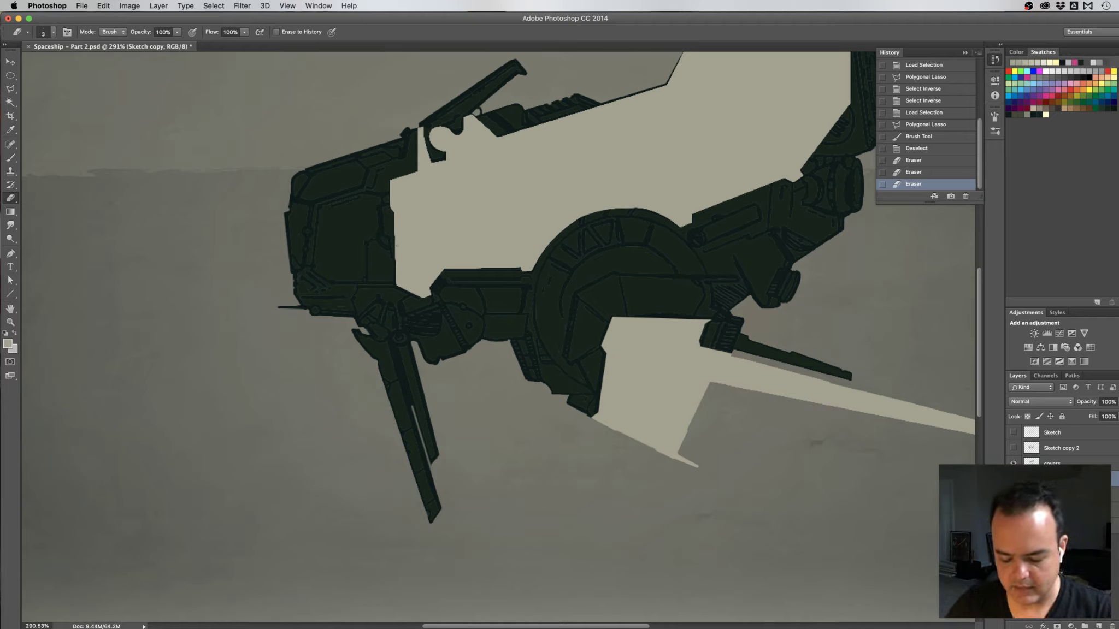
On the covers layer, draw a closed polygon selection around the long lower-left leg
left_click(1054, 463)
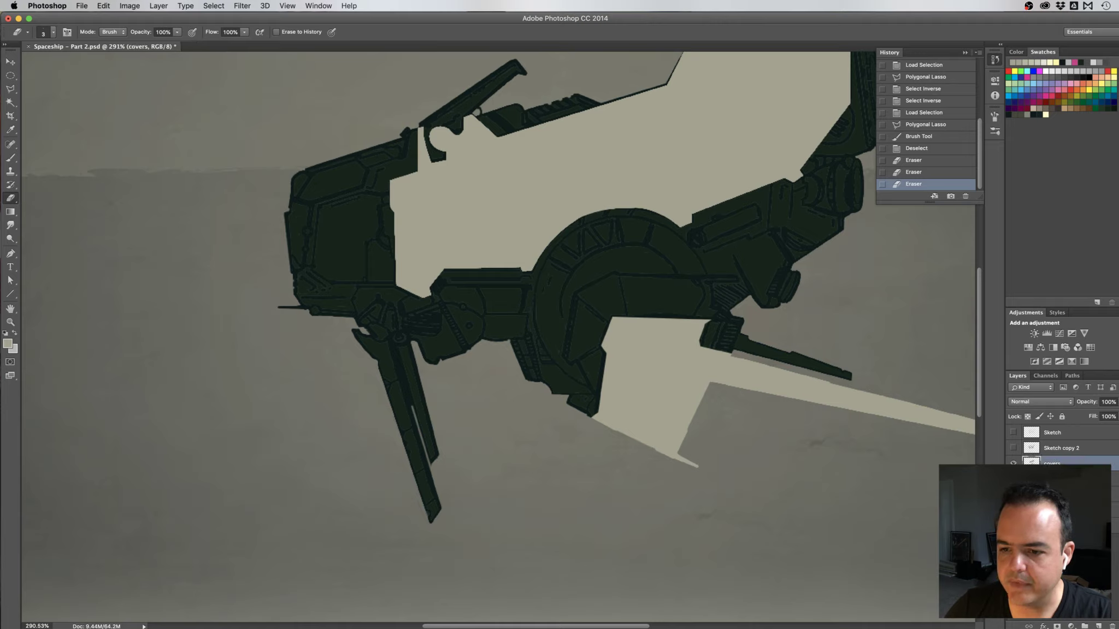
key("l")
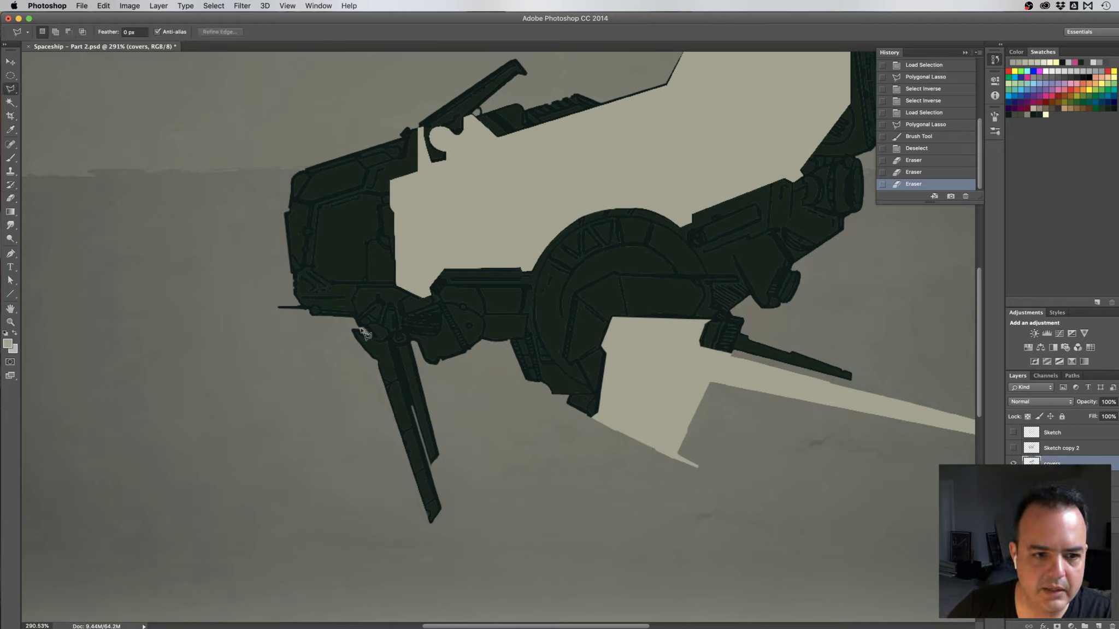
left_click(352, 328)
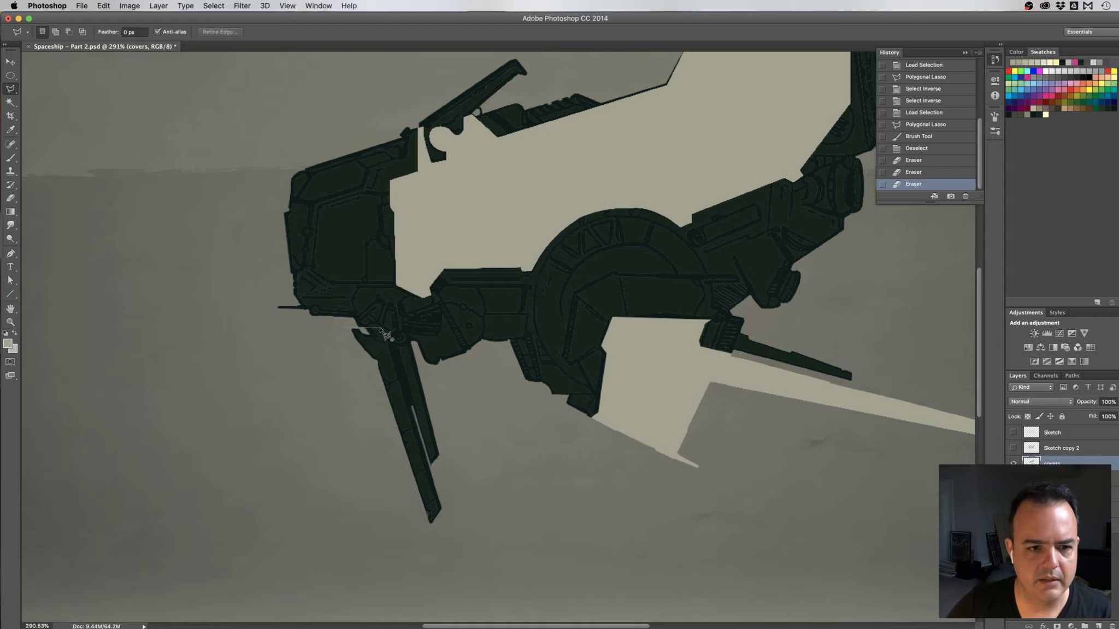
left_click_drag(385, 334, 402, 307)
scroll(401, 307, "down", 5)
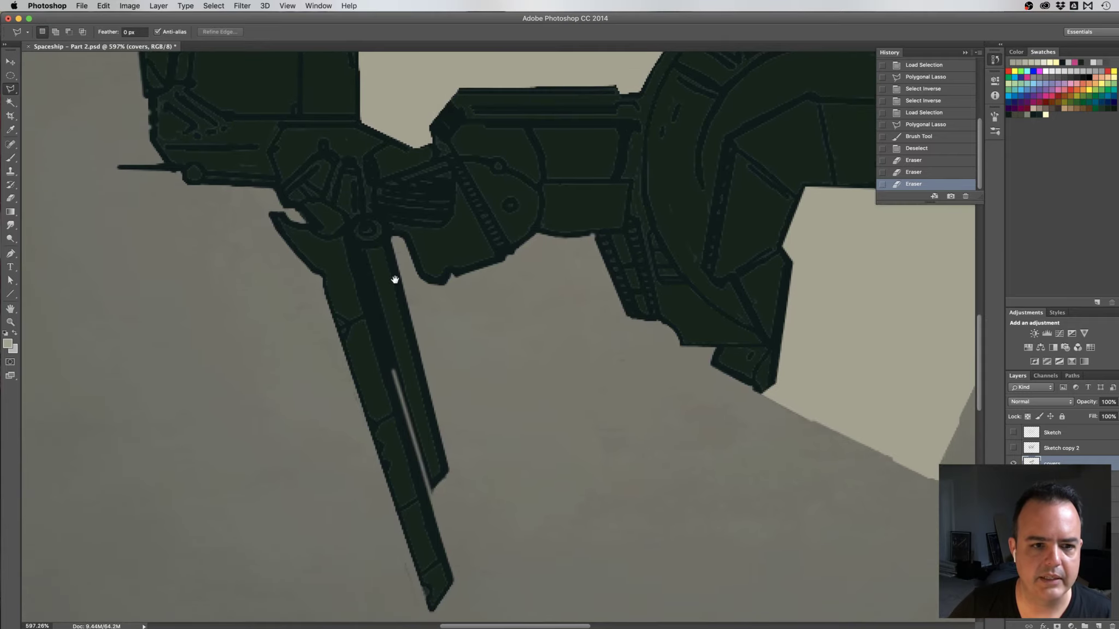
scroll(423, 297, "up", 1)
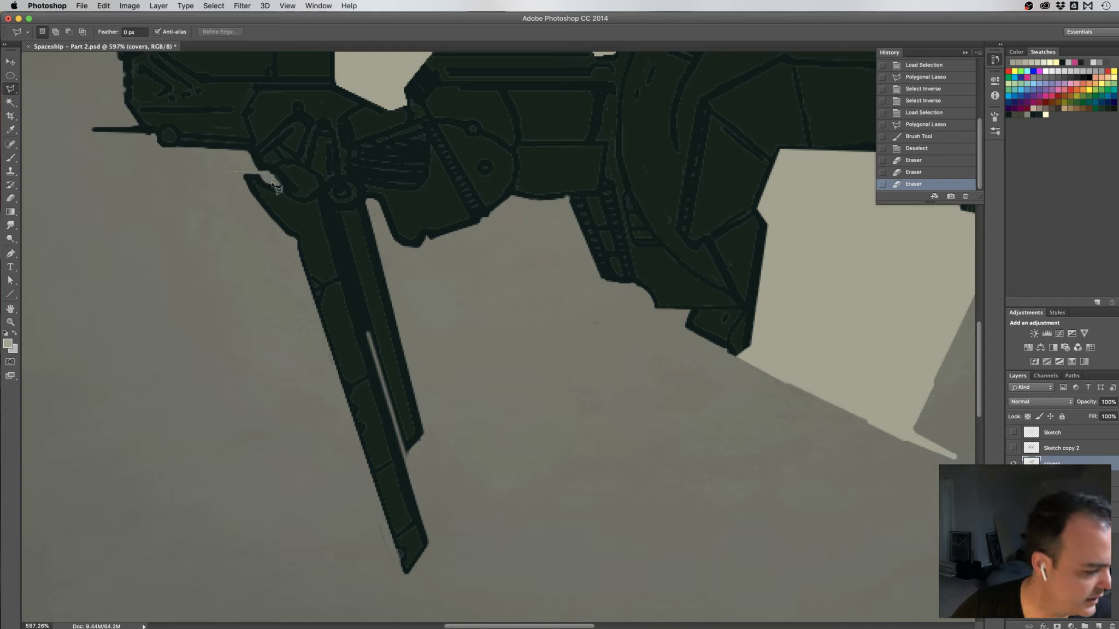
left_click(301, 201)
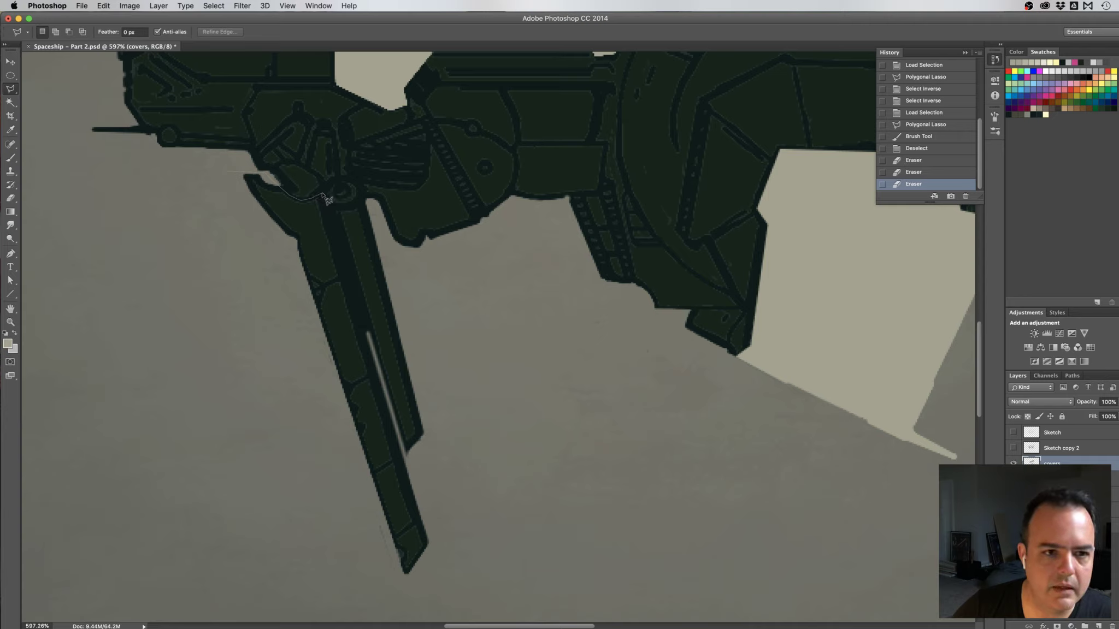
left_click(322, 194)
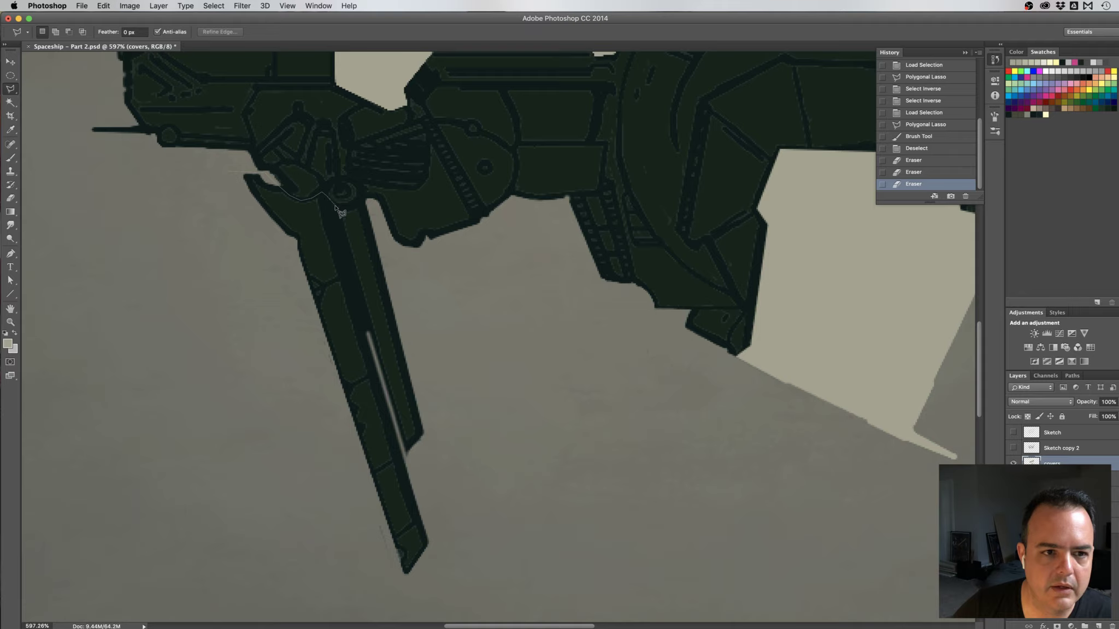
left_click(332, 205)
left_click(374, 205)
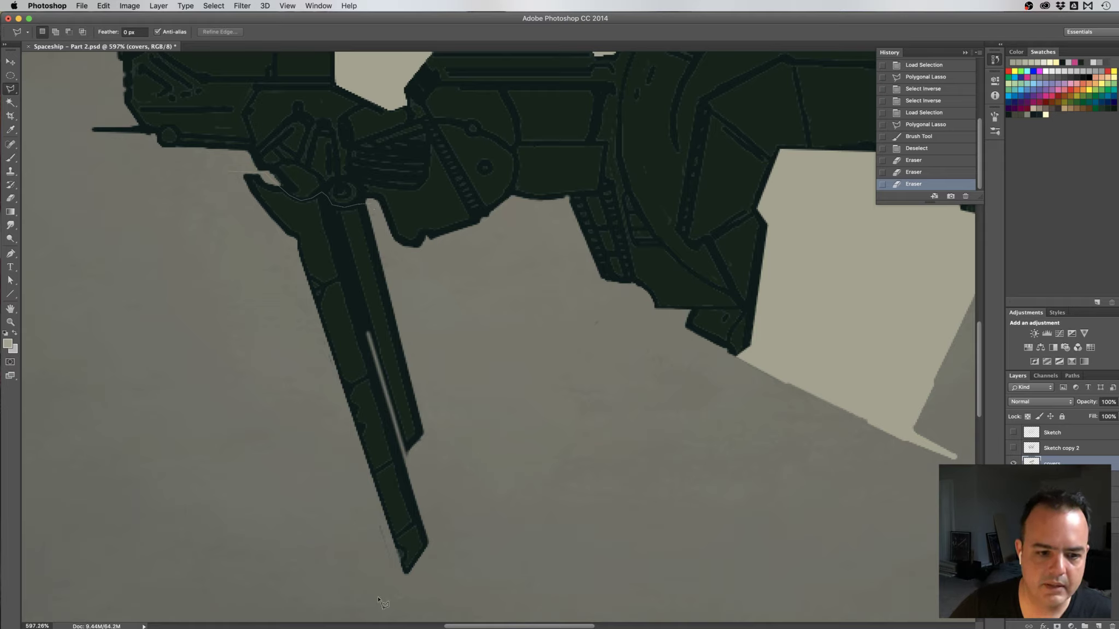
left_click(240, 329)
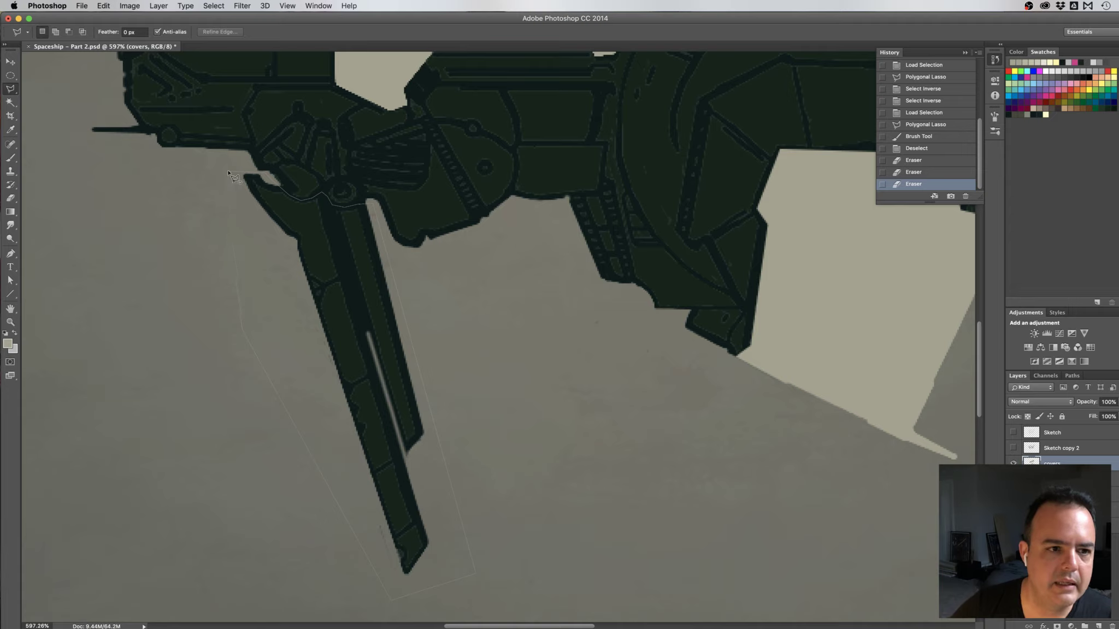
left_click(227, 172)
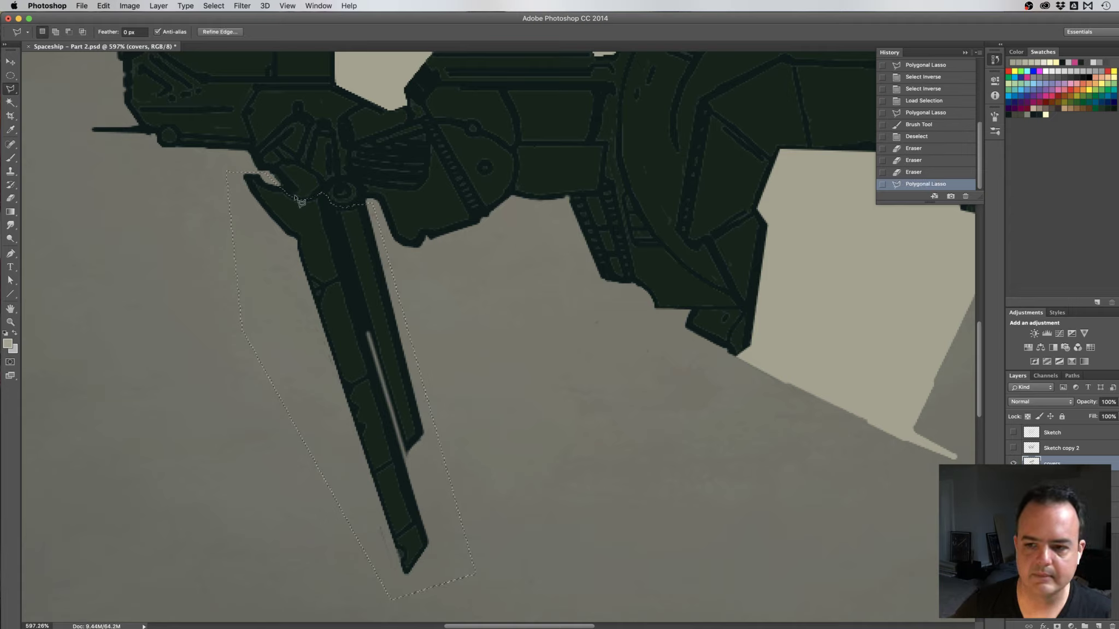
Sample the beige background colour and make the Sketch copy layer active
key("i")
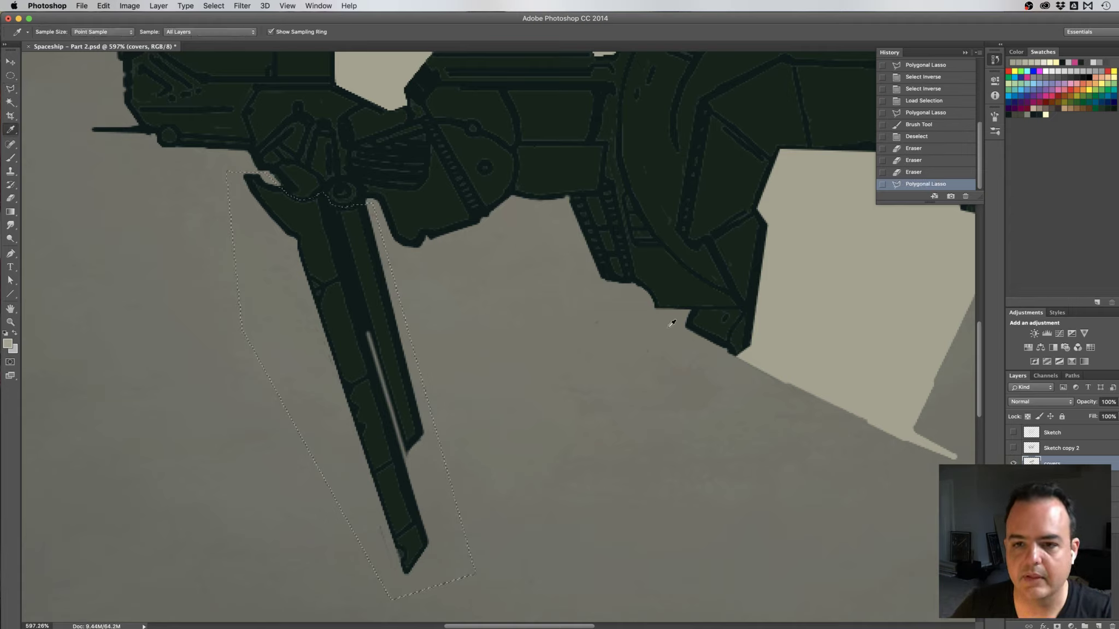
left_click(853, 321)
key("l")
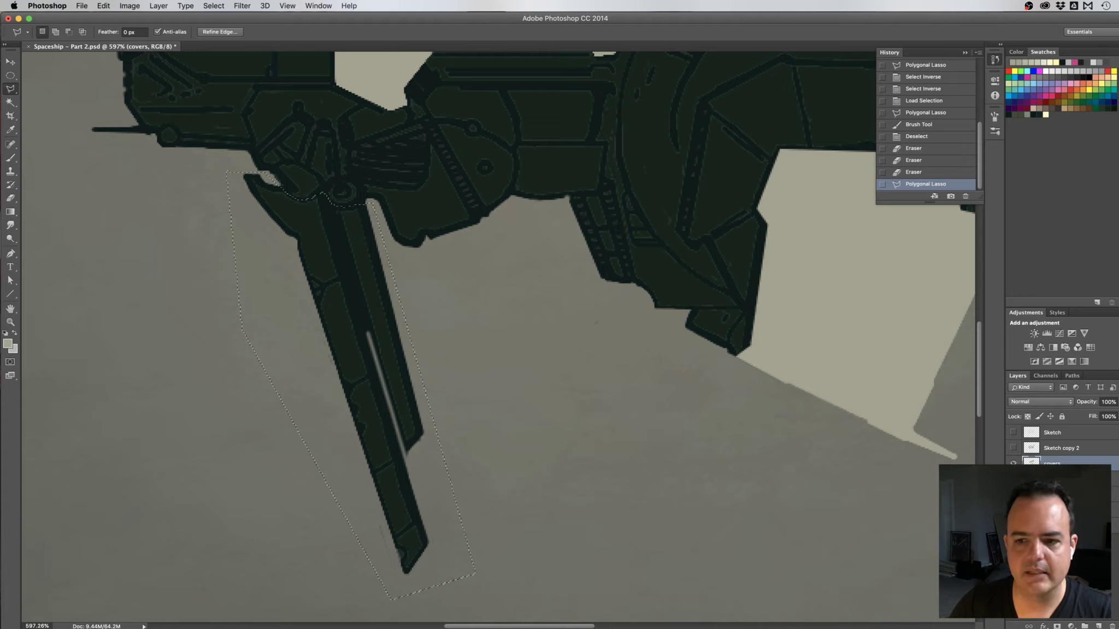
key("alt")
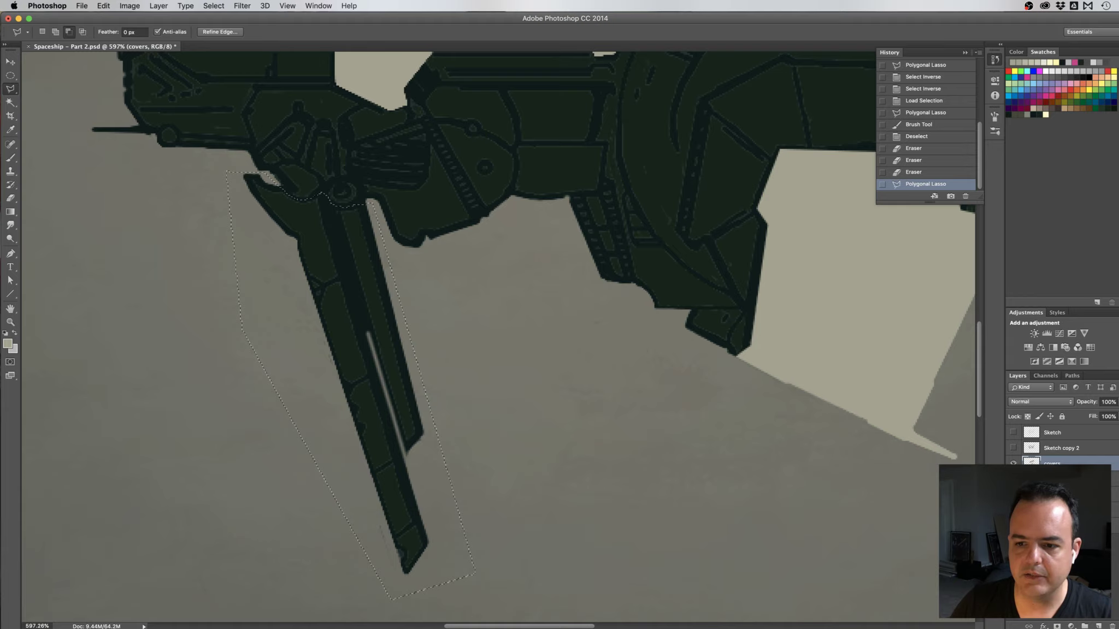
key("alt+bracketleft")
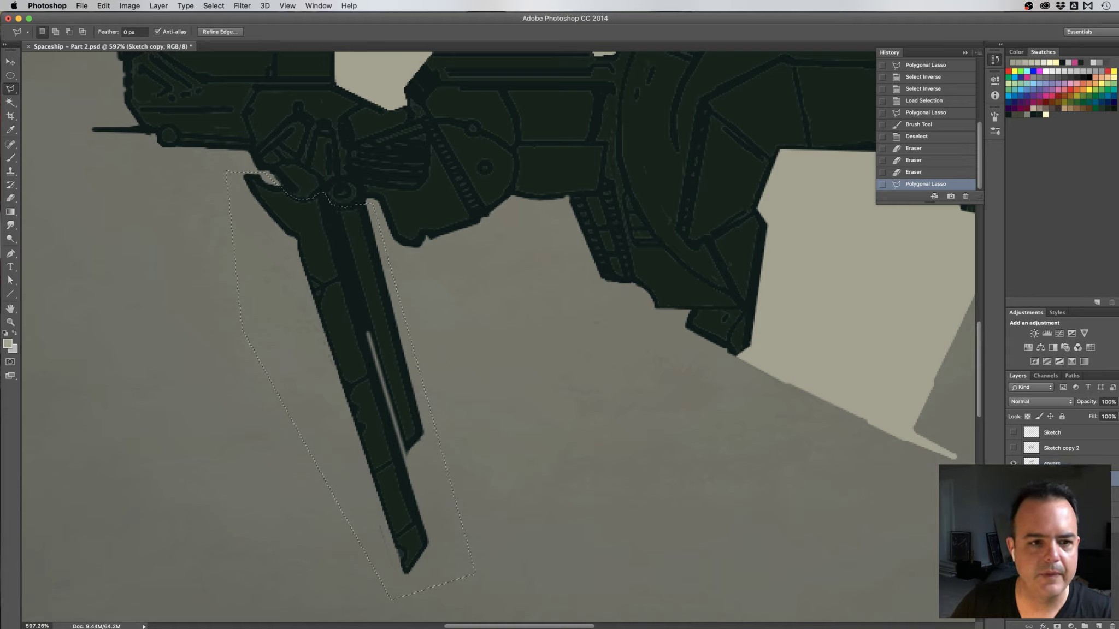
Load the ship's dark silhouette from its layer thumbnail, undoing the earlier subtract attempts
left_click(1031, 479, "alt+super")
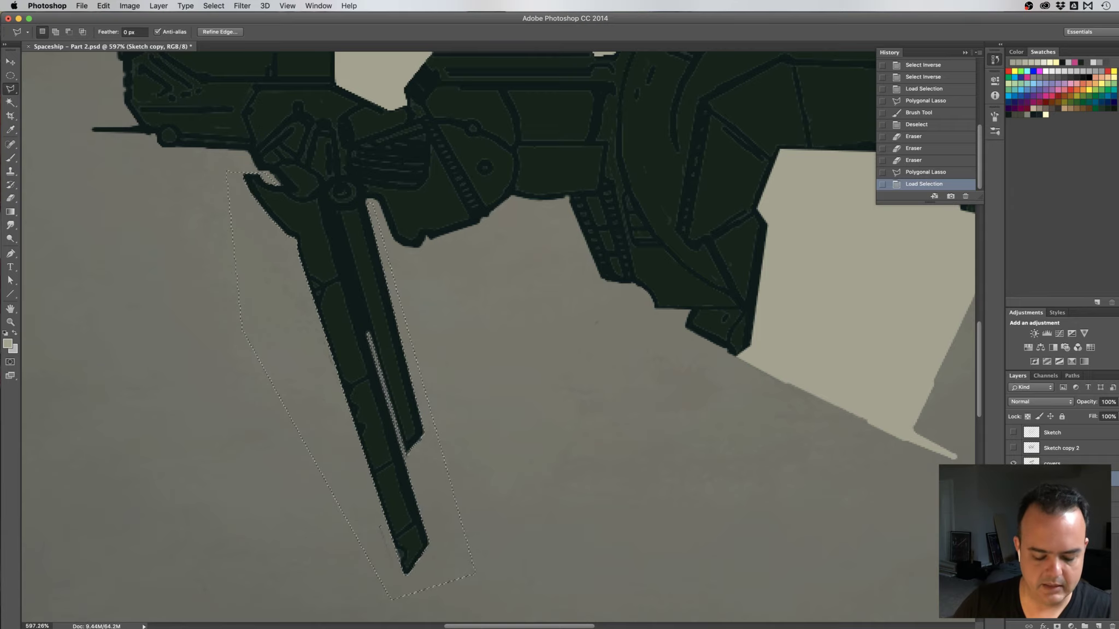
key("super+z")
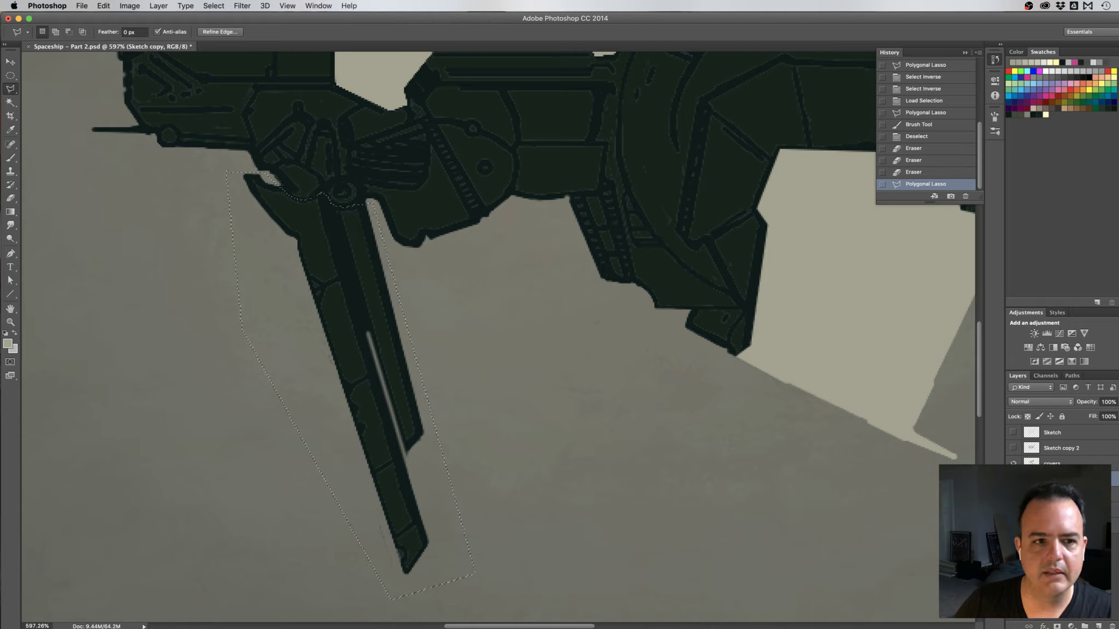
left_click(1031, 479, "alt+super")
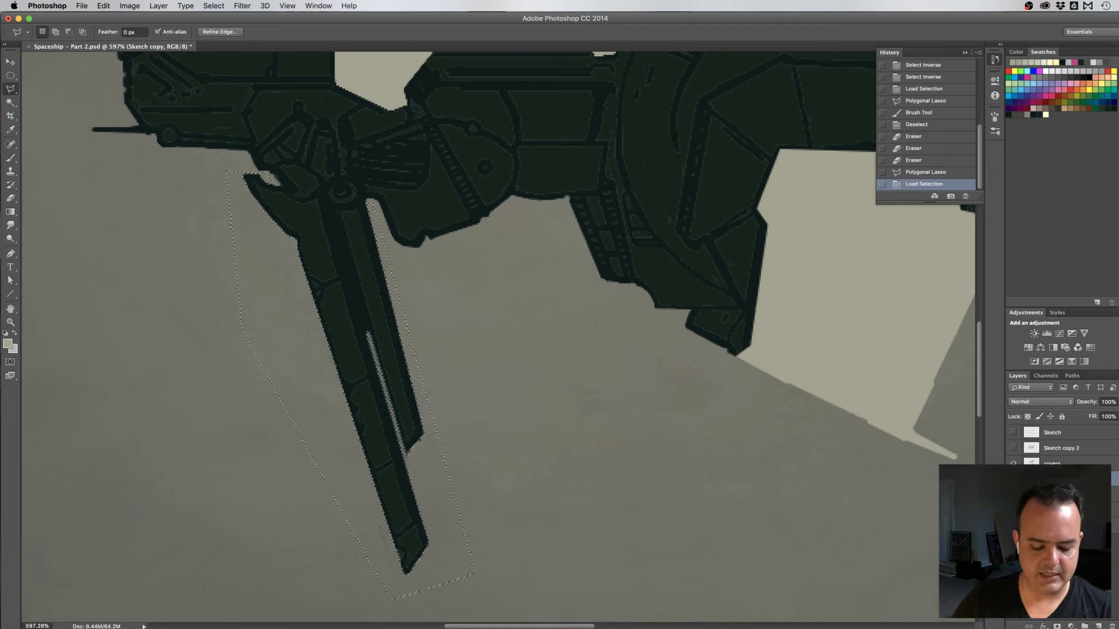
key("Return")
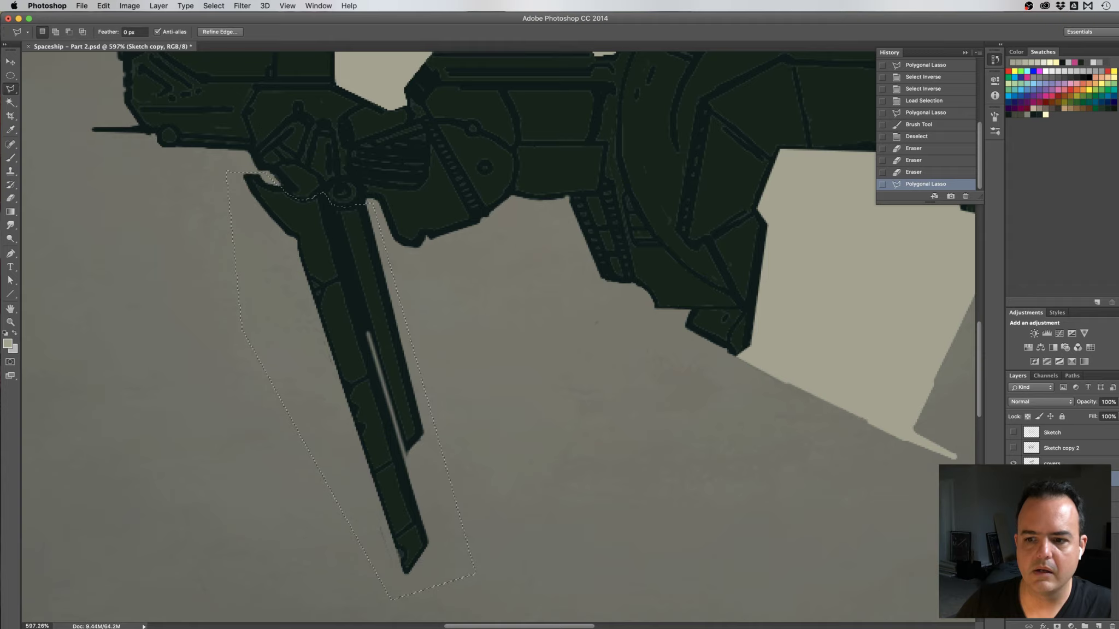
left_click(1031, 478, "super")
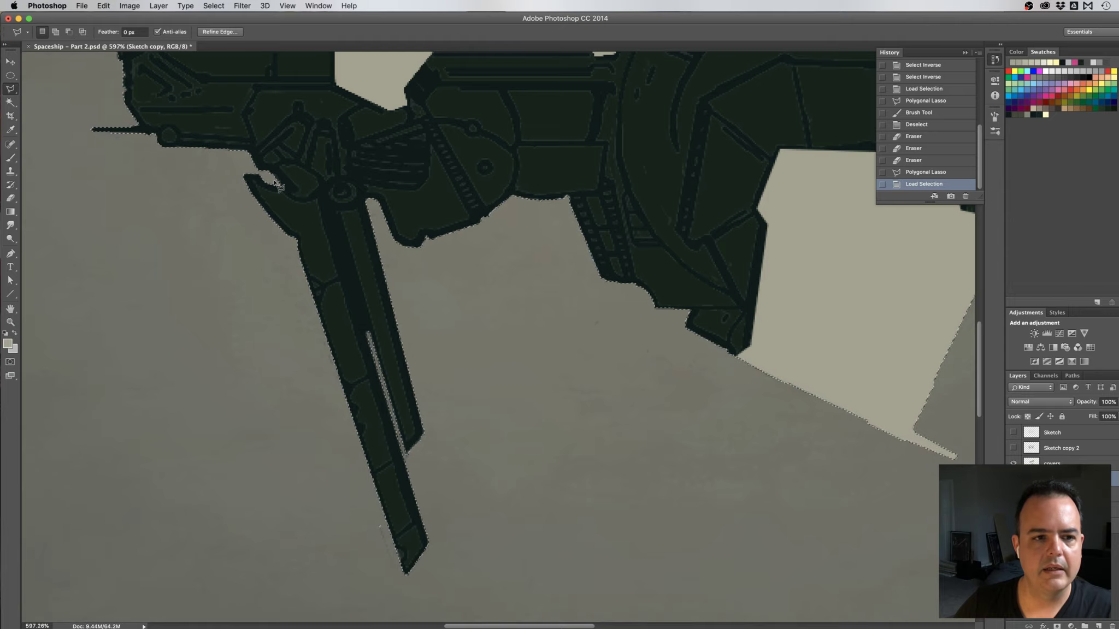
Subtract the long lower-left leg from the ship selection with an Option-held polygonal lasso outline
key("alt")
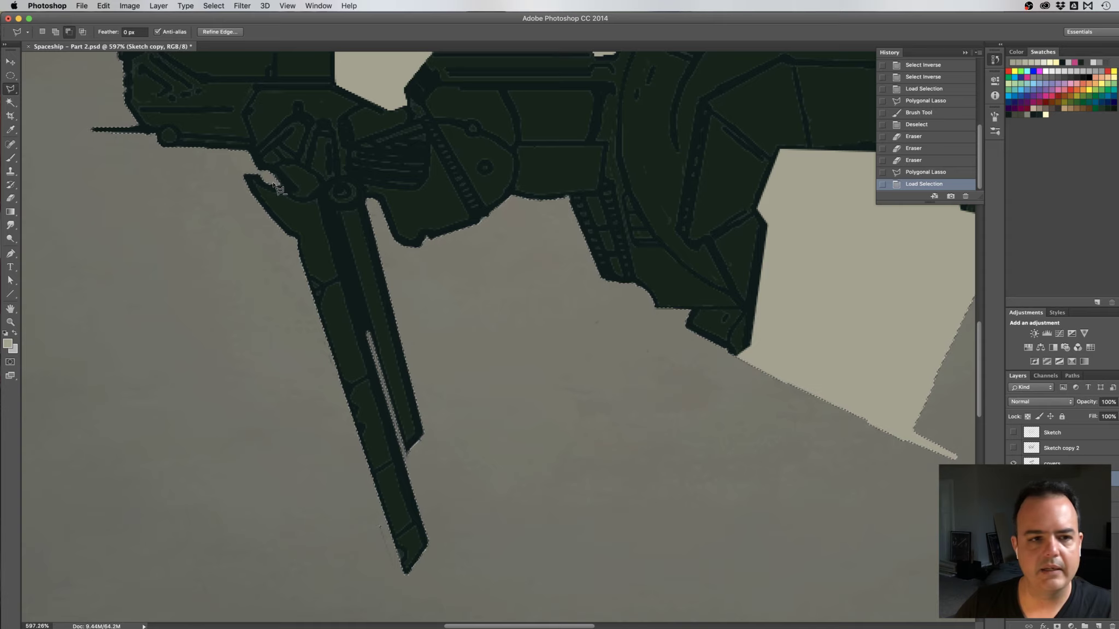
left_click(273, 180)
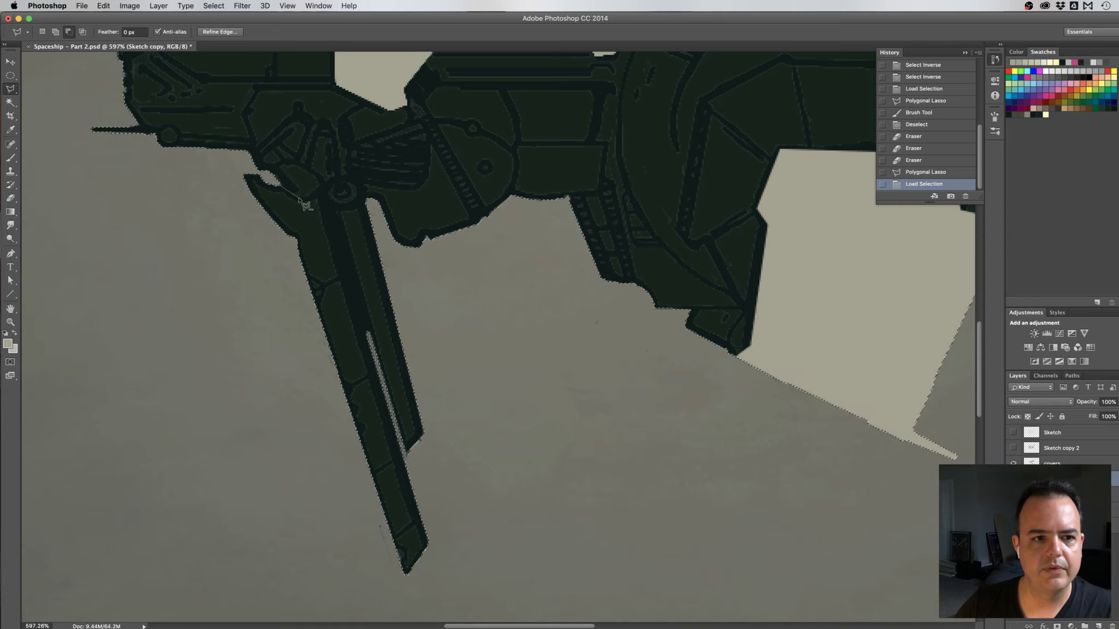
left_click(293, 197)
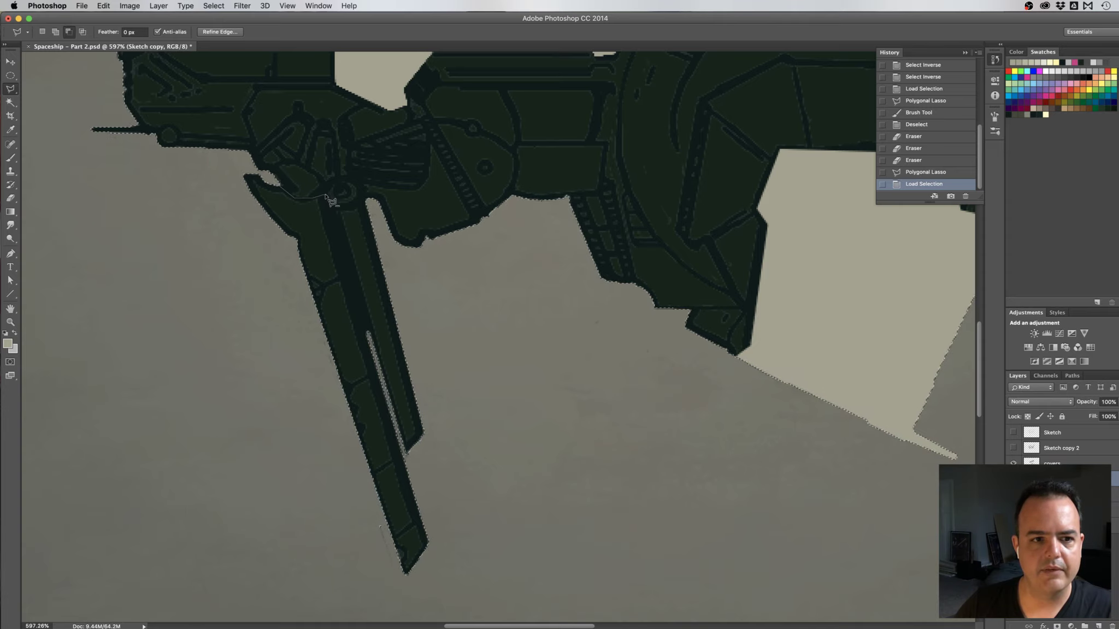
left_click(325, 194)
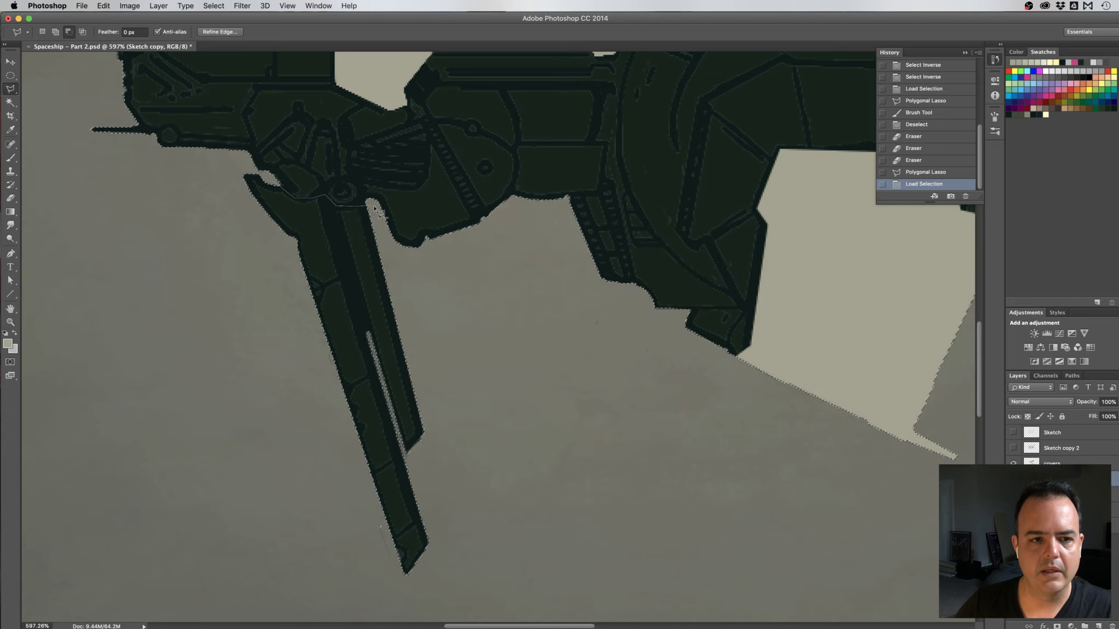
left_click(480, 573)
left_click(394, 599)
left_click(180, 170)
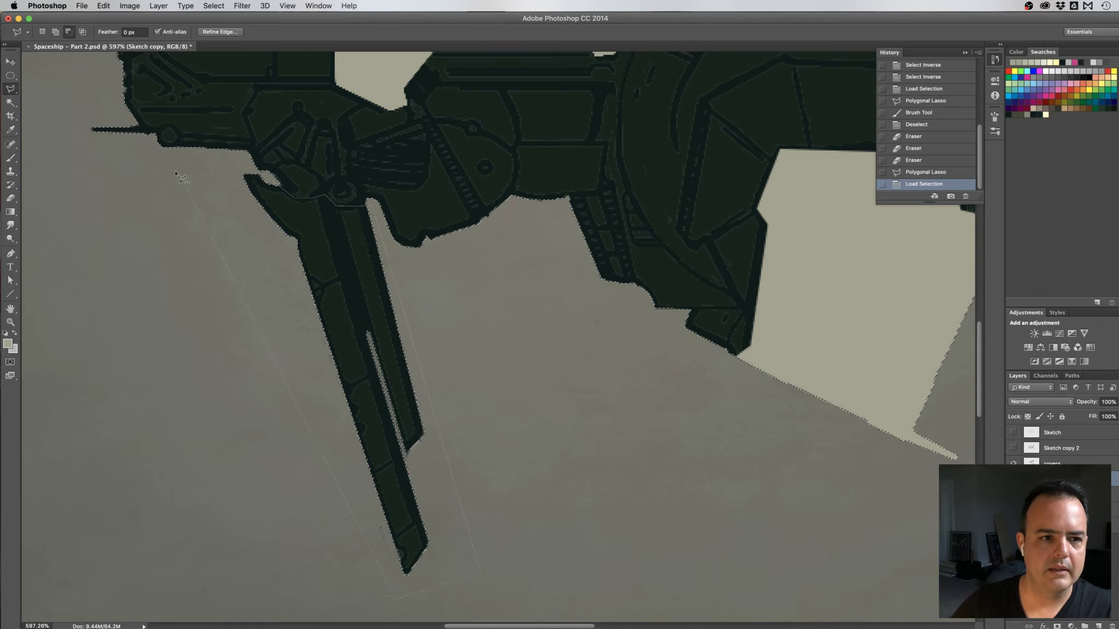
left_click(222, 160)
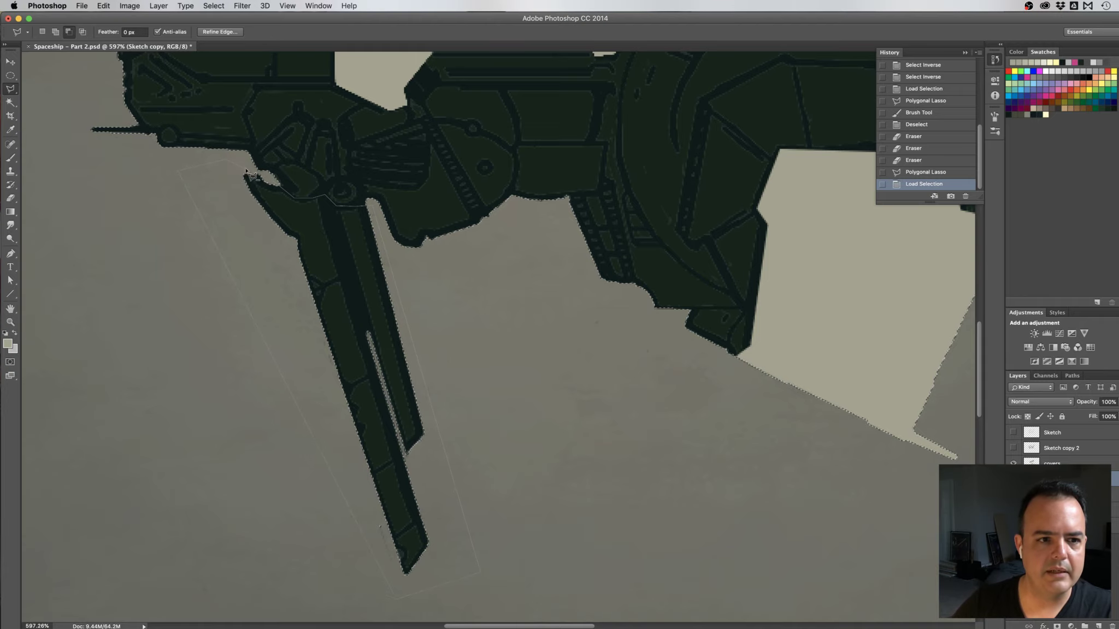
left_click(274, 182)
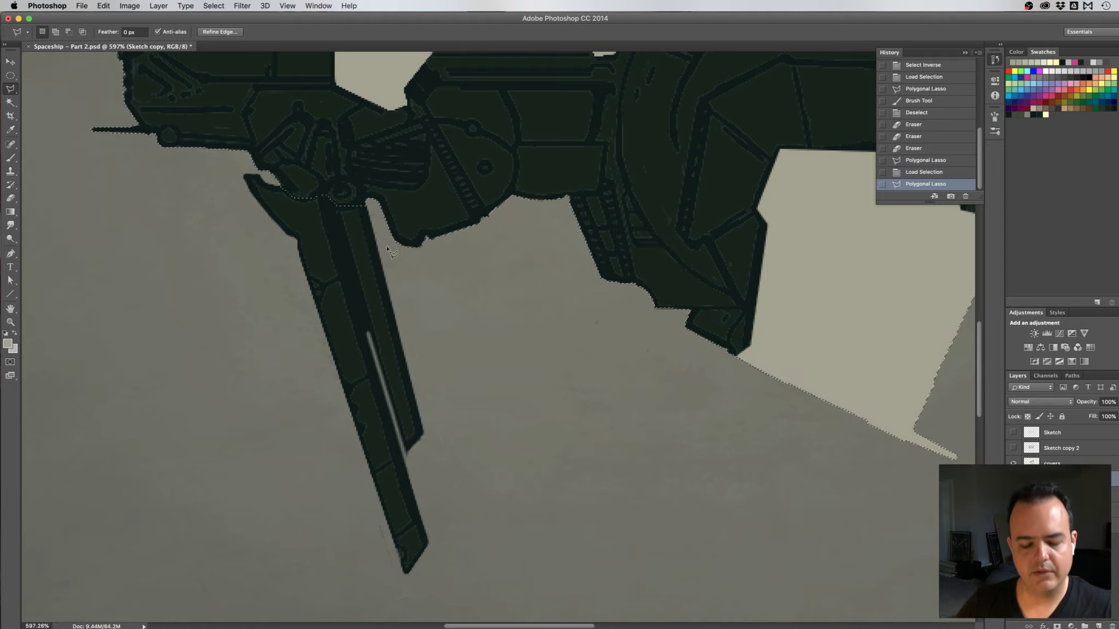
Invert the ship selection with Select > Inverse, zoom out to check it, then switch to Safari
left_click(215, 7)
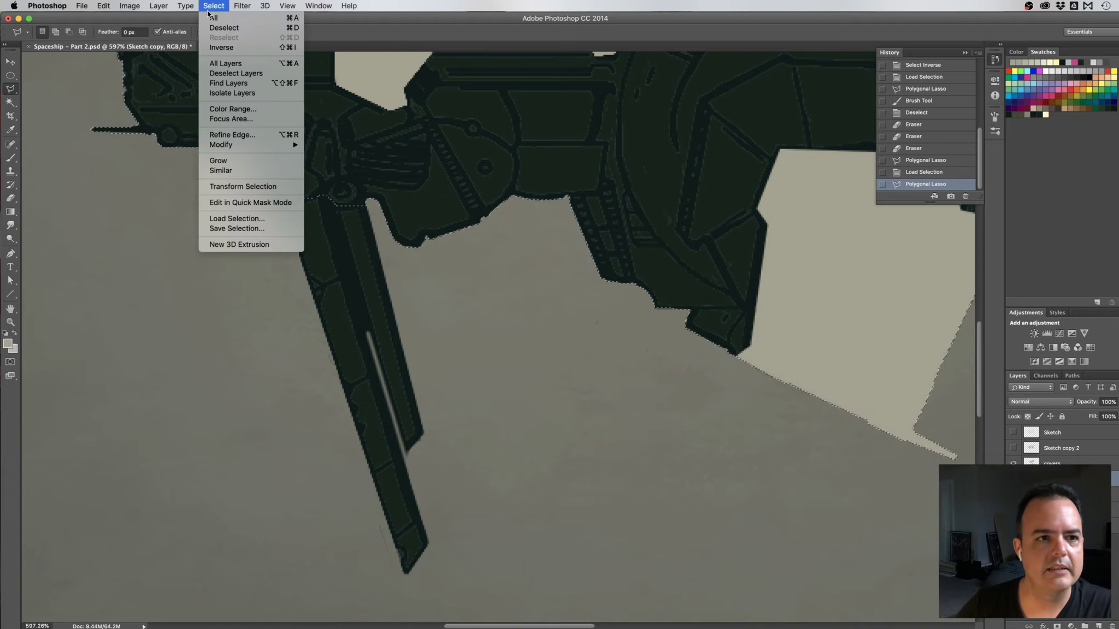
left_click(224, 48)
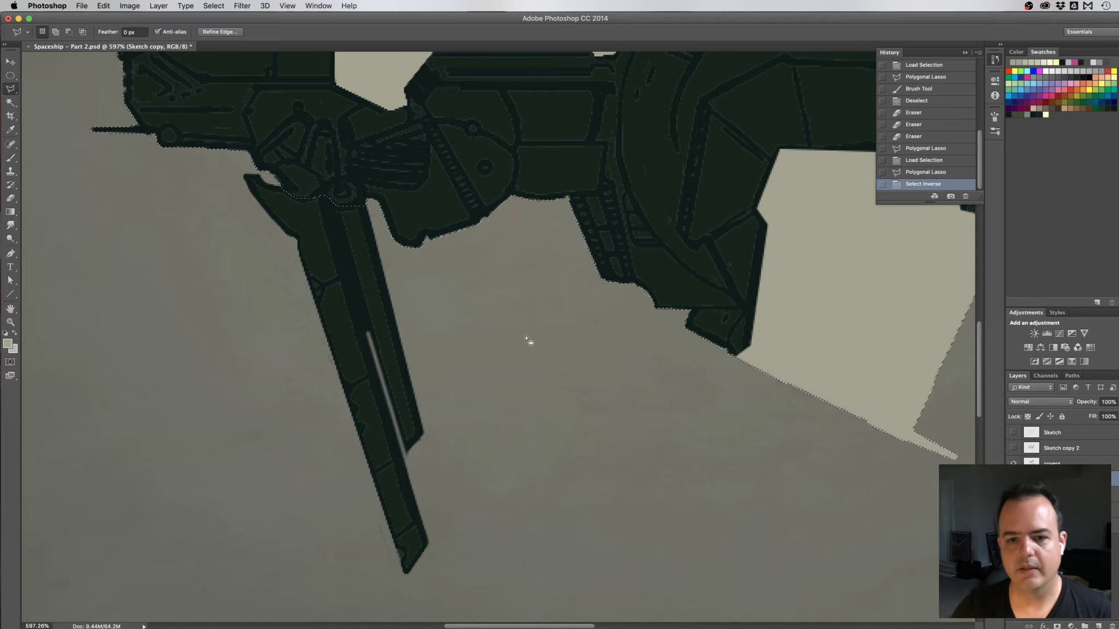
left_click_drag(554, 339, 527, 332)
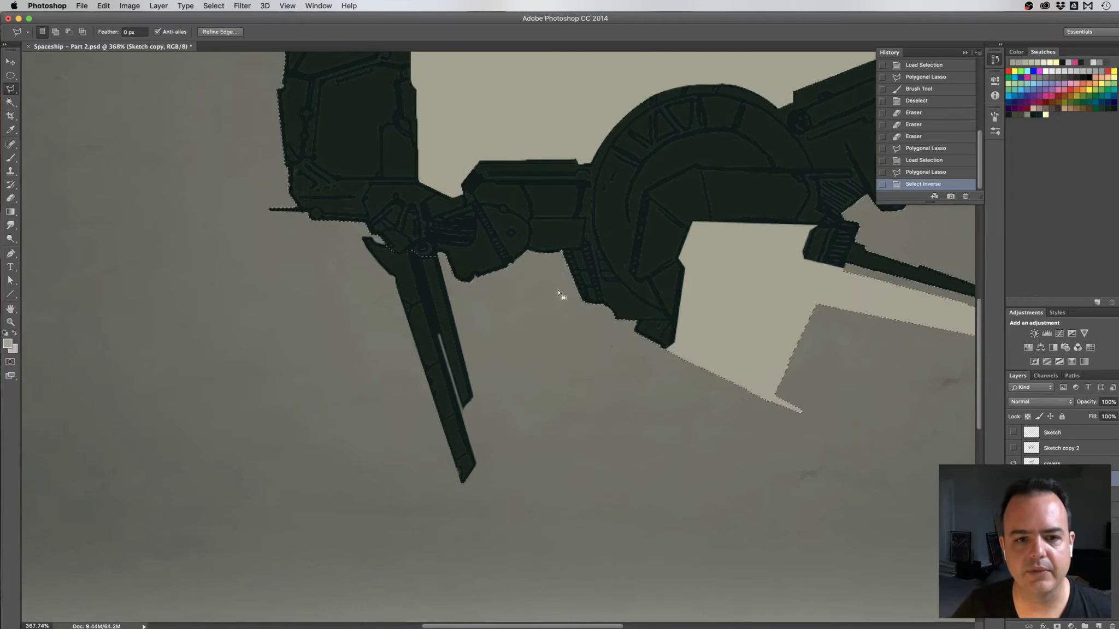
scroll(563, 295, "up", 4)
scroll(563, 295, "right", 4)
scroll(542, 303, "right", 3)
scroll(554, 300, "down", 4)
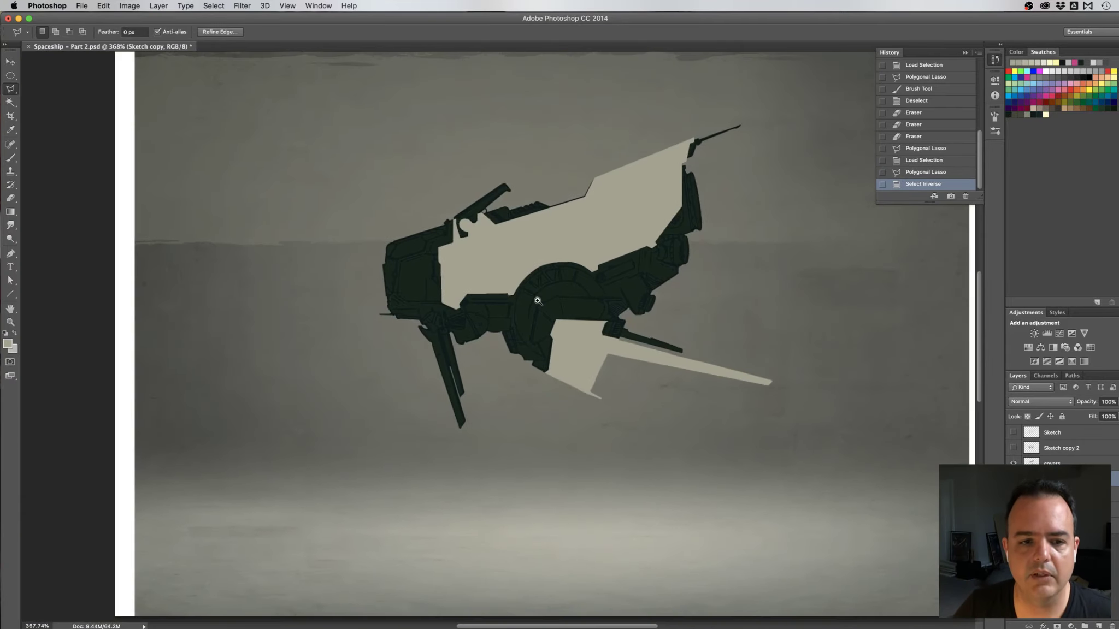
scroll(563, 303, "up", 4)
scroll(567, 306, "down", 1)
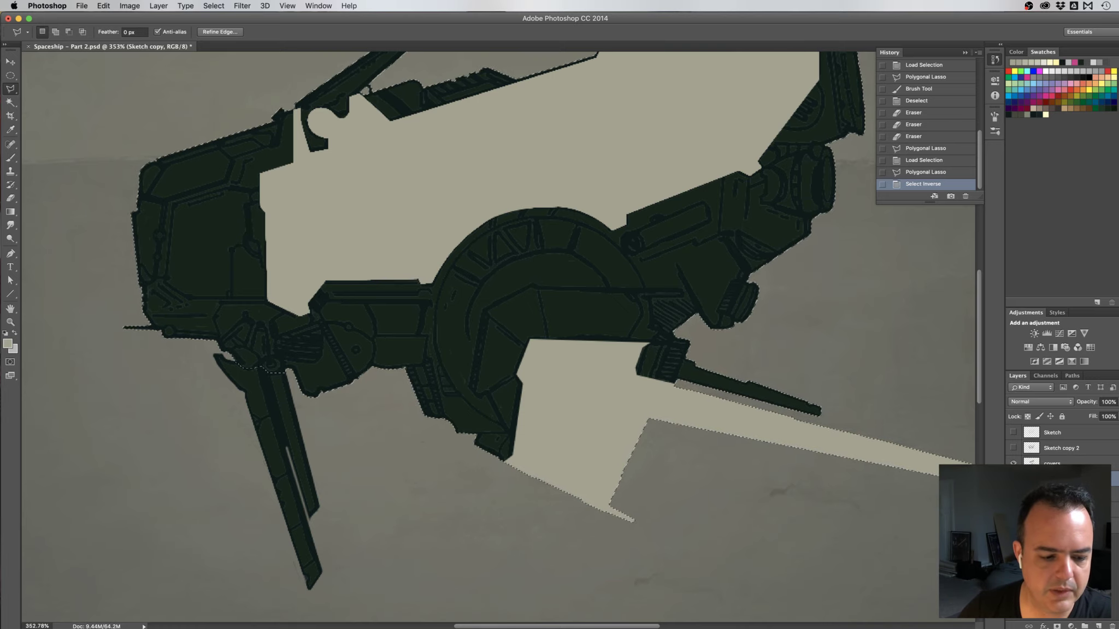
key("super+Tab")
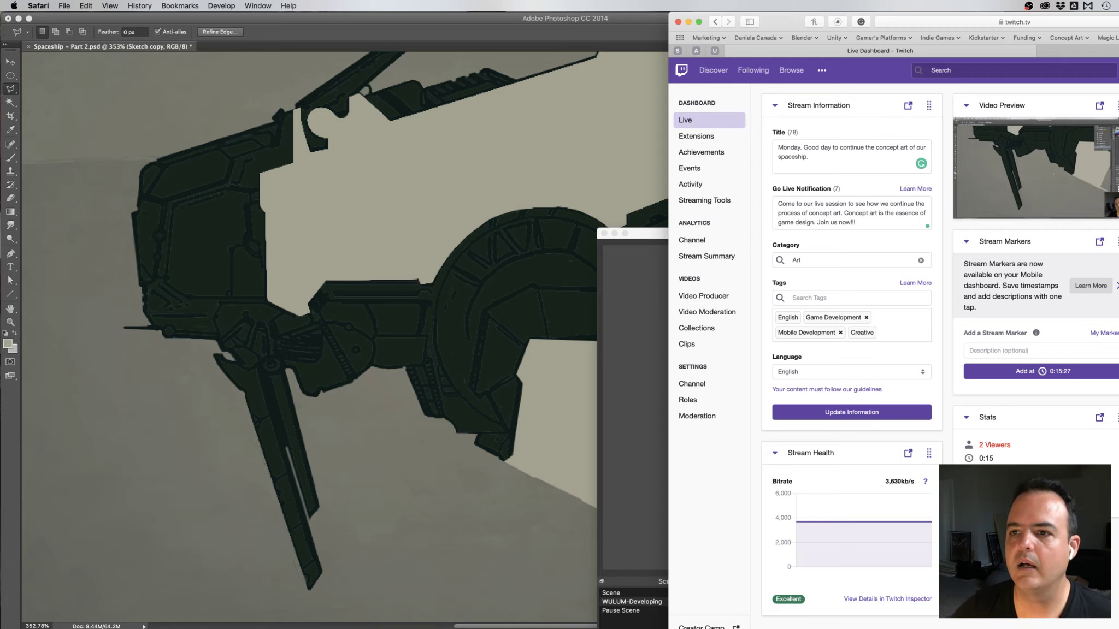
Search Google in a new tab for 'photoshop remove a selection from antoher selection'
key("super+t")
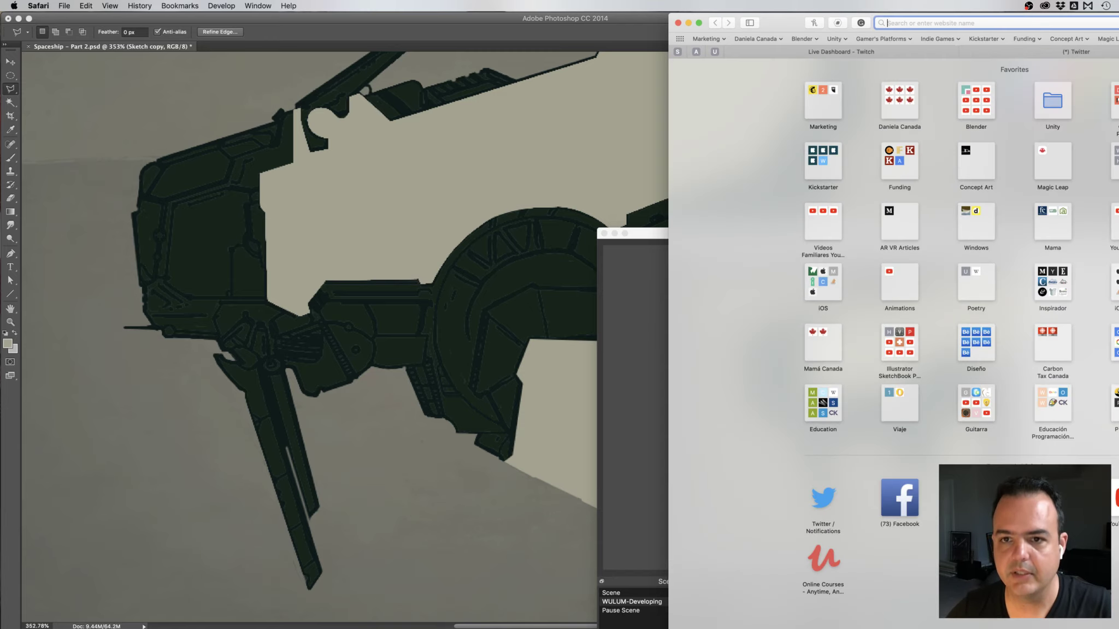
type("p")
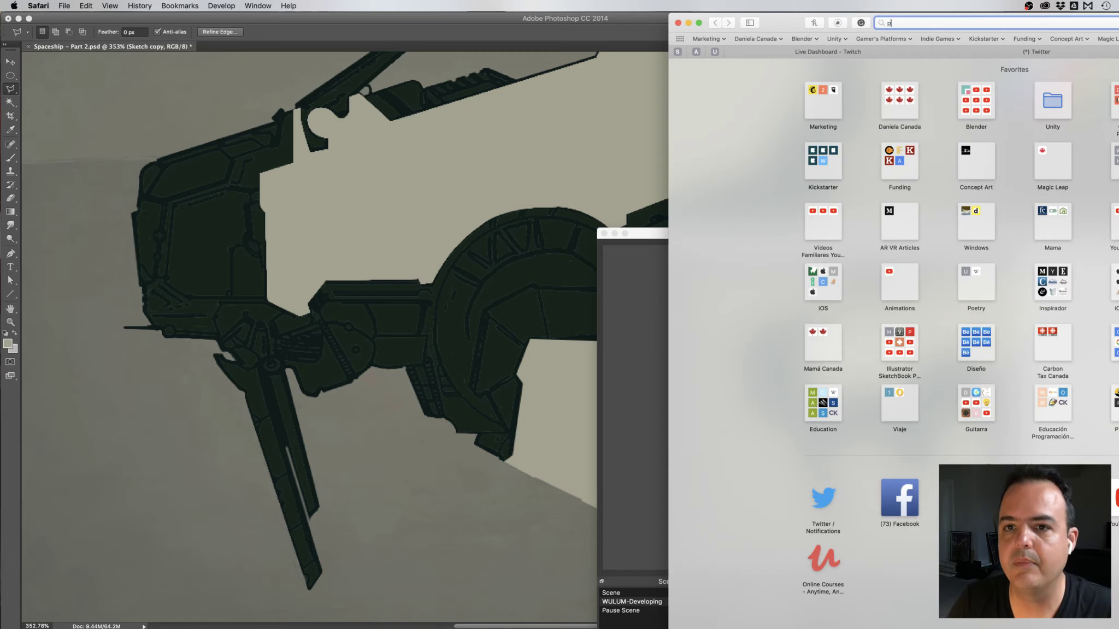
type("htohsop")
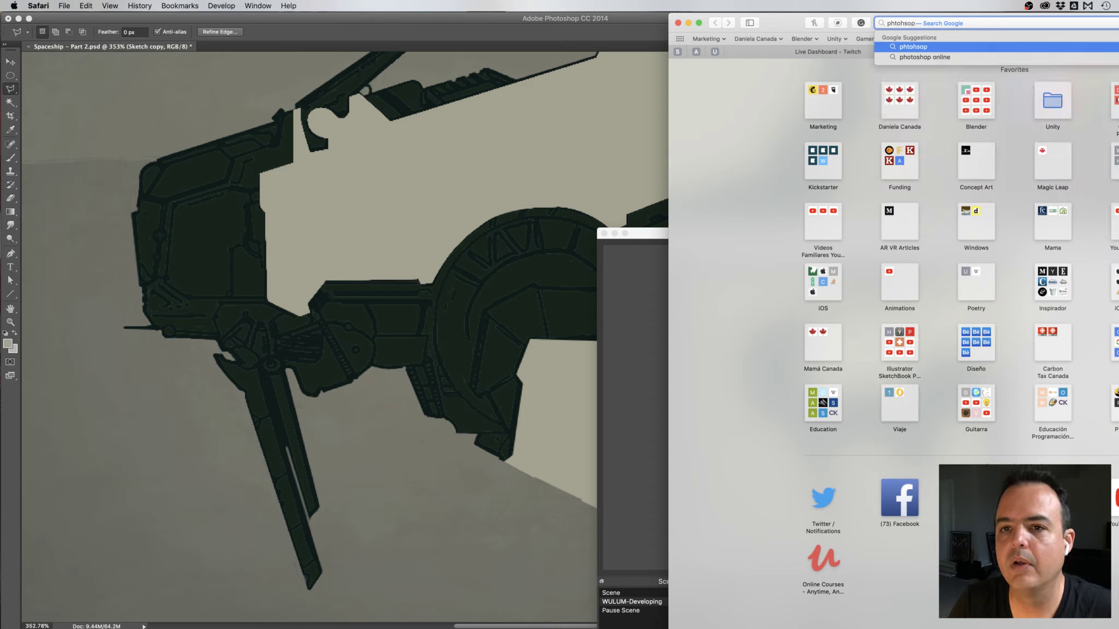
key("BackSpace")
key("BackSpace")
key("BackSpace")
key("BackSpace")
key("BackSpace")
key("BackSpace")
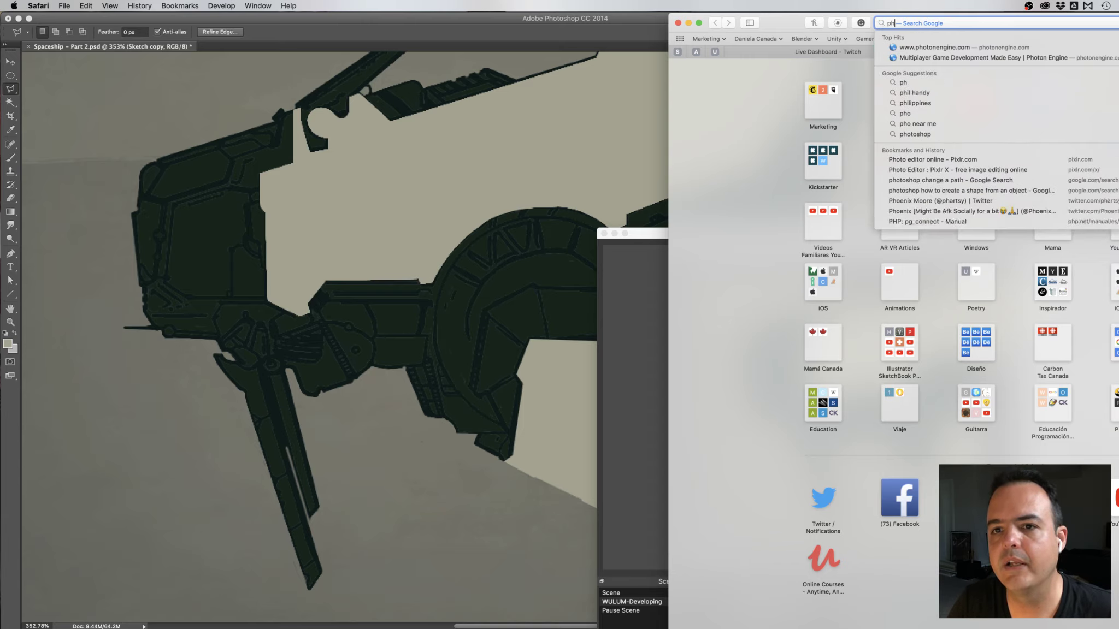
type("otoshop remo")
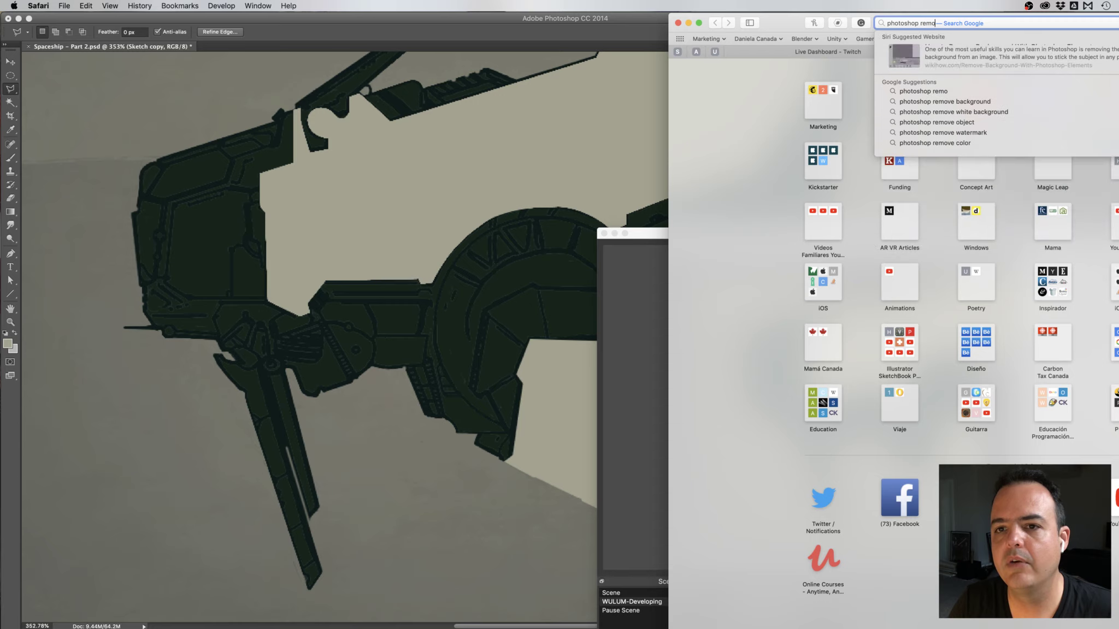
type("ve o")
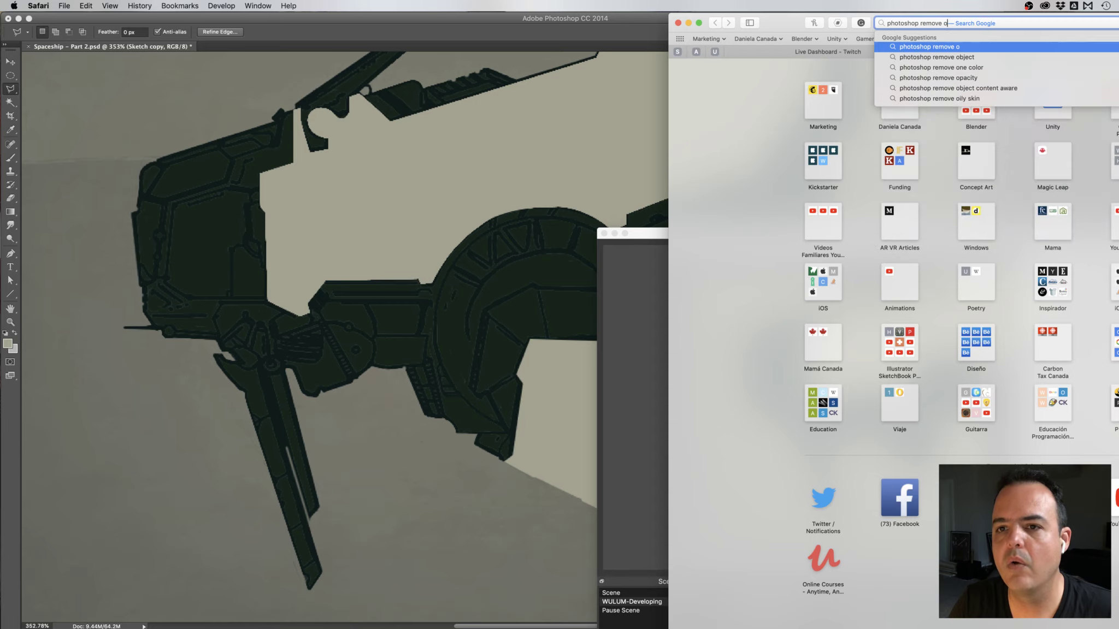
key("BackSpace")
type("a selection ")
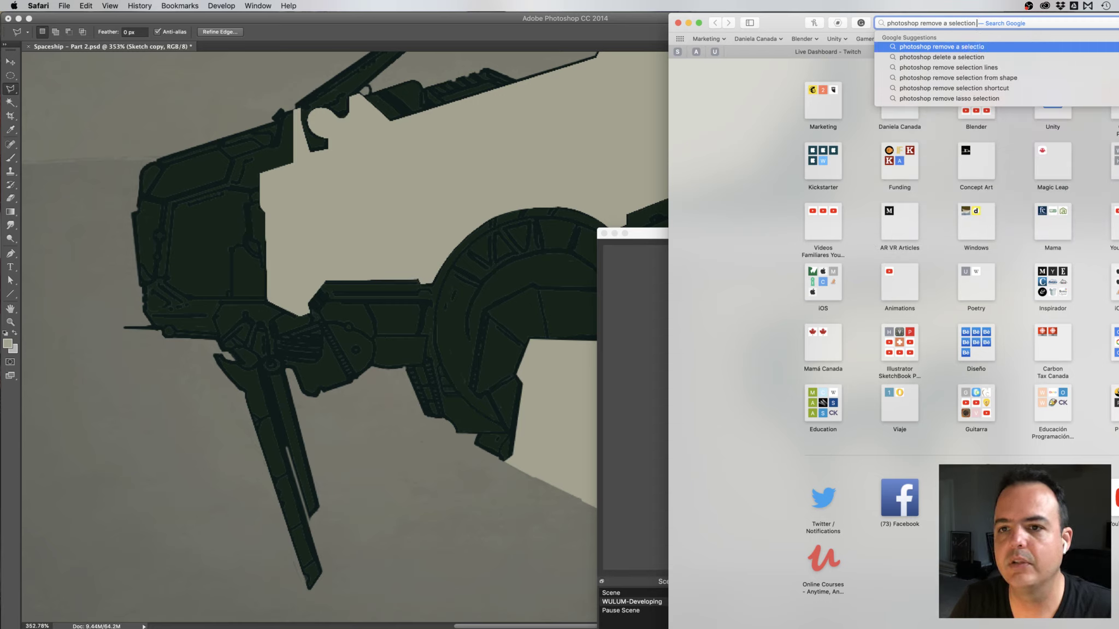
type("from")
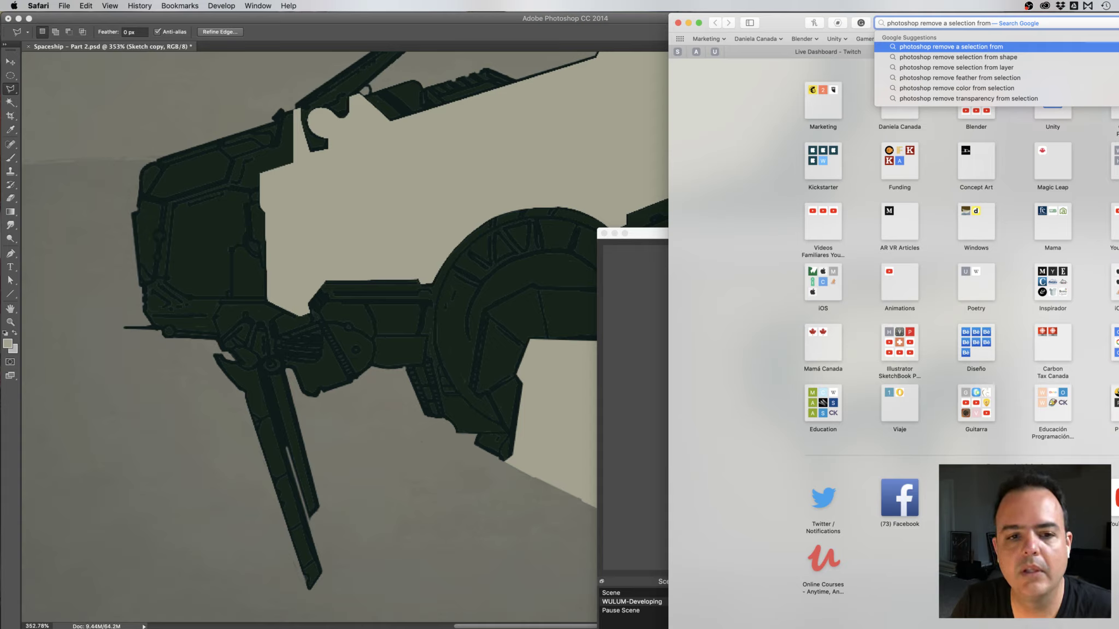
type("a")
key("BackSpace")
type("a")
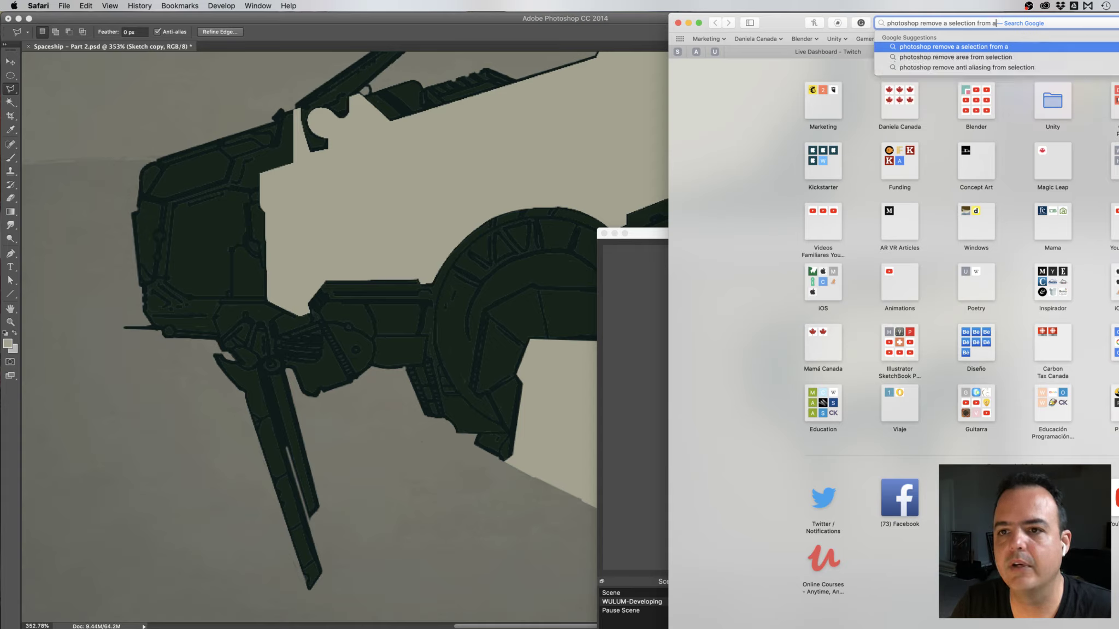
type("ntoher selection")
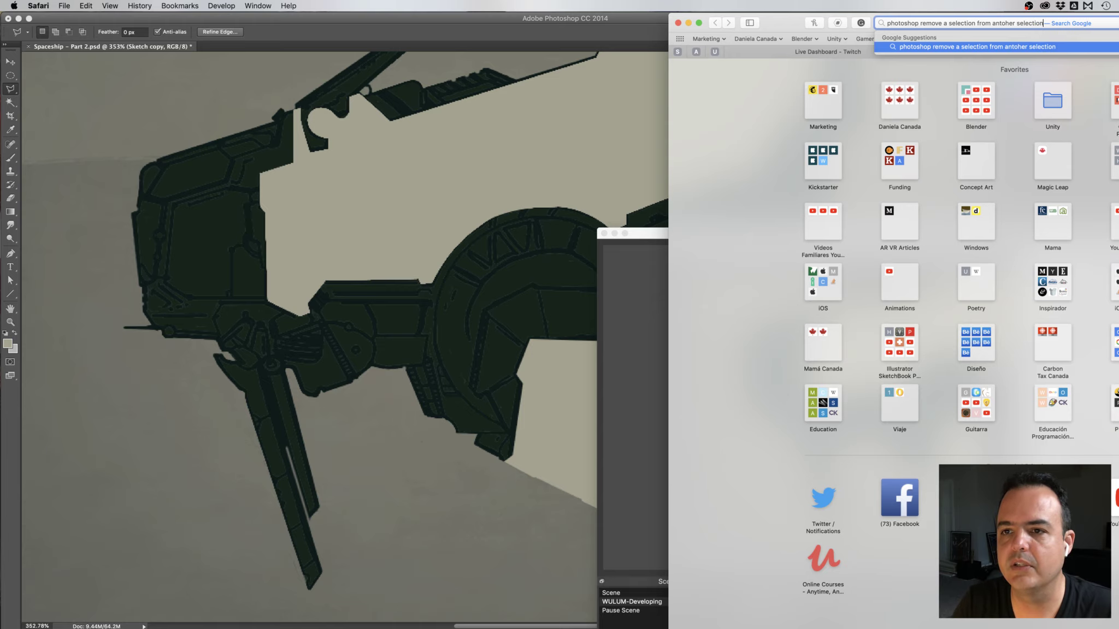
key("Return")
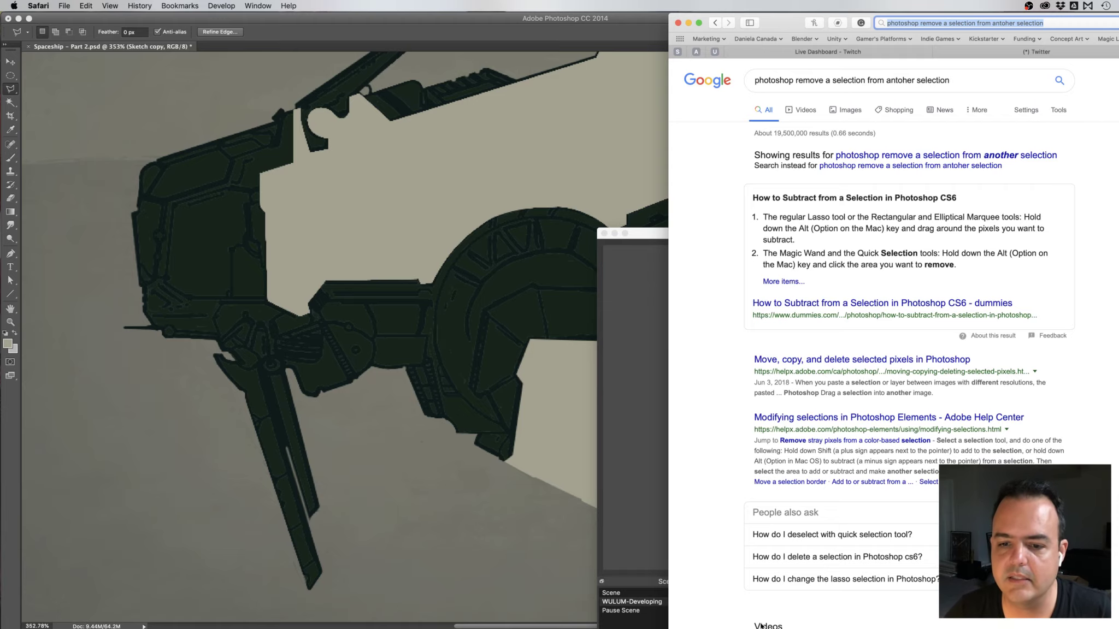
key("super+Tab")
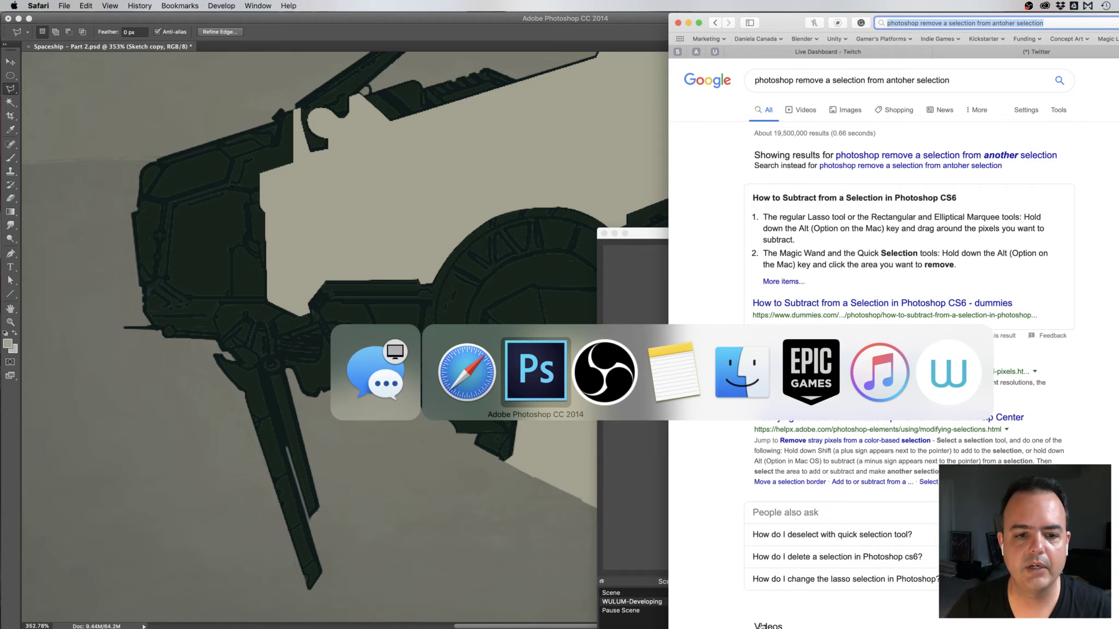
Switch back to Photoshop, zoom out to 246% and pan to frame the whole ship
key("super+Tab")
key("super+shift+Tab")
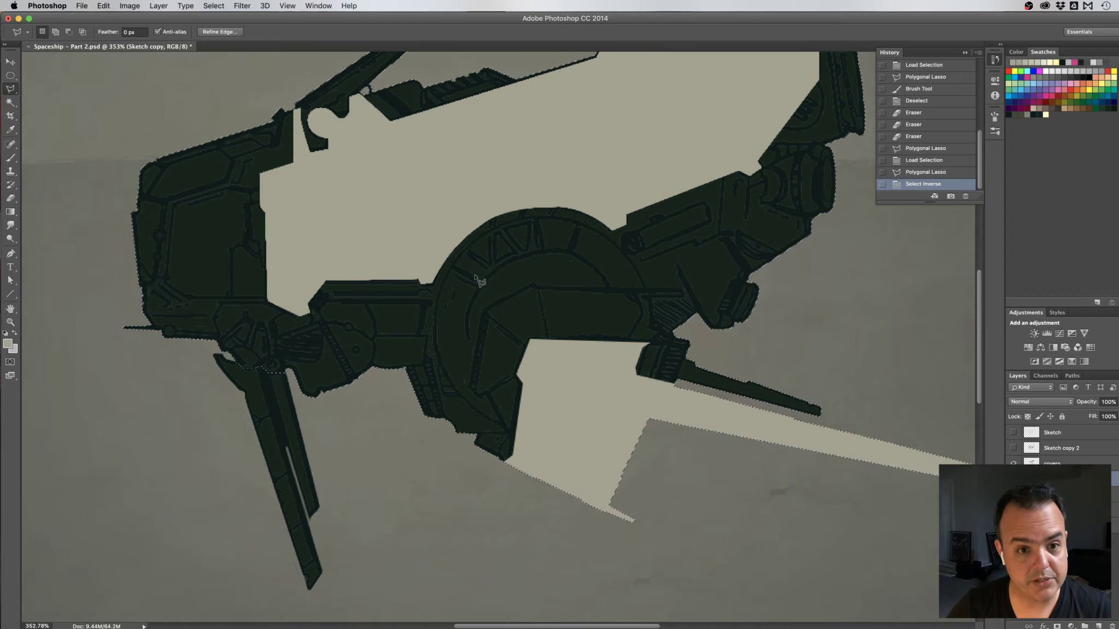
left_click_drag(470, 290, 456, 295)
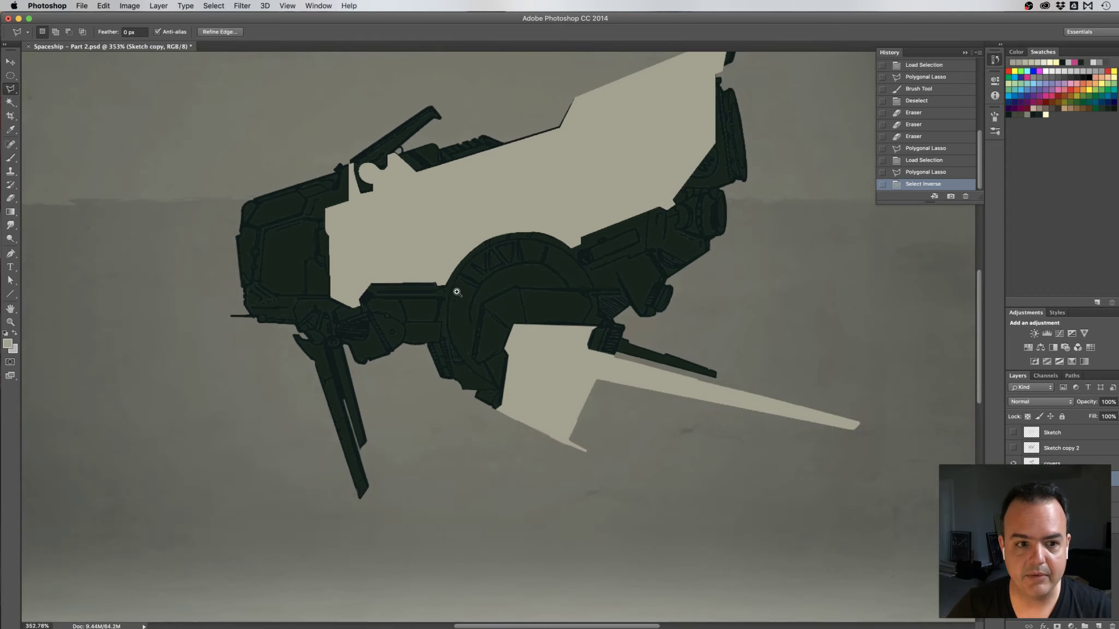
left_click_drag(482, 256, 465, 274)
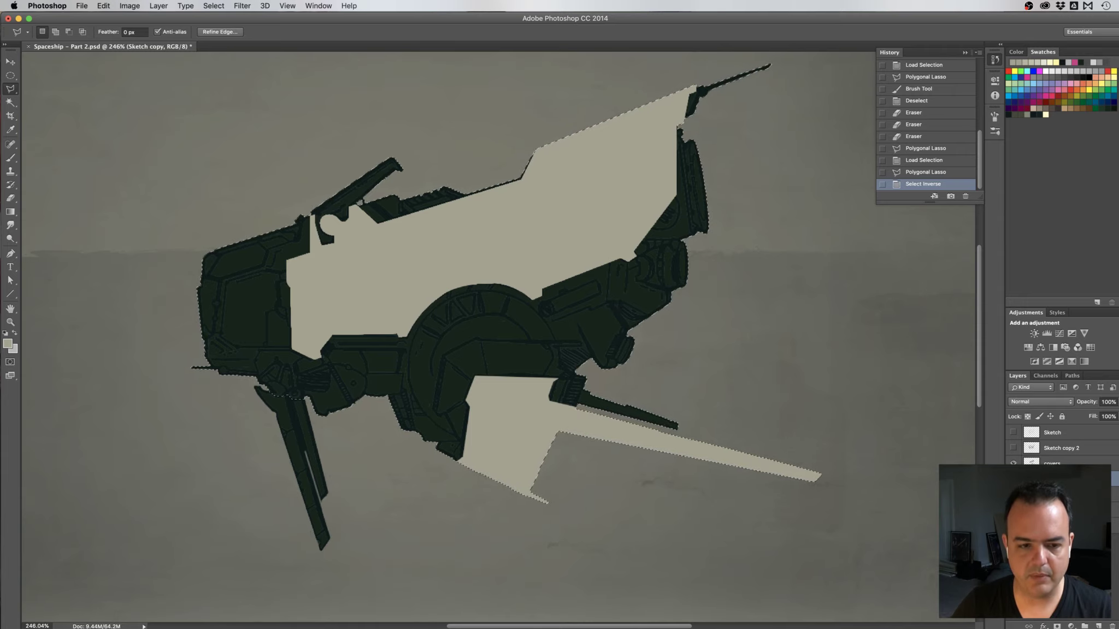
Load the ship's shapes as a selection from the layer thumbnail, legs included
left_click(1031, 479, "super")
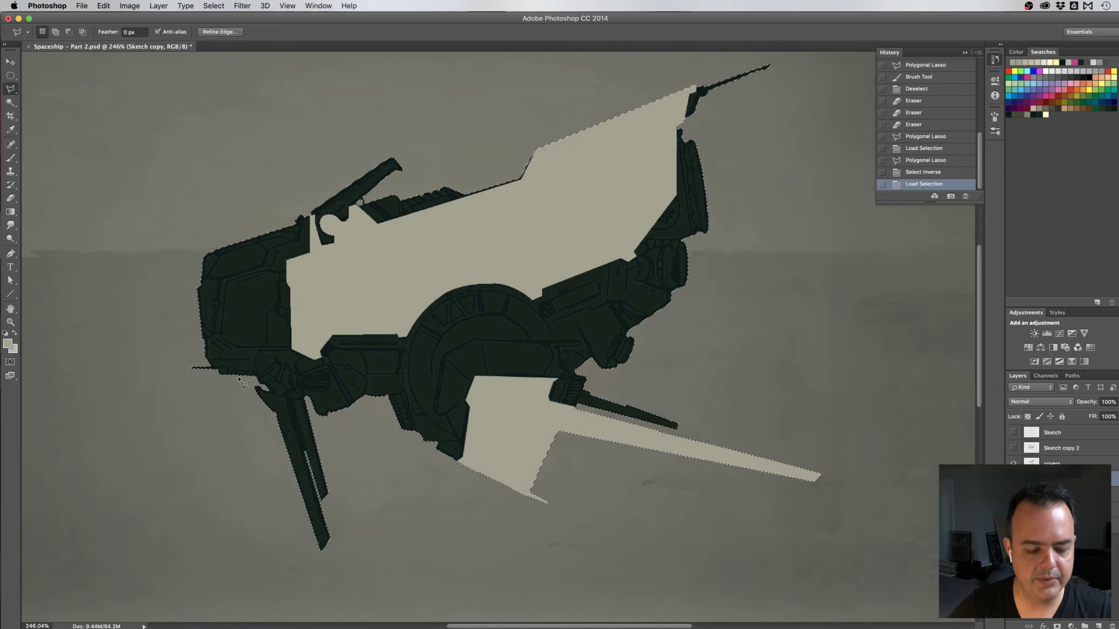
scroll(210, 350, "up", 3)
left_click(213, 404)
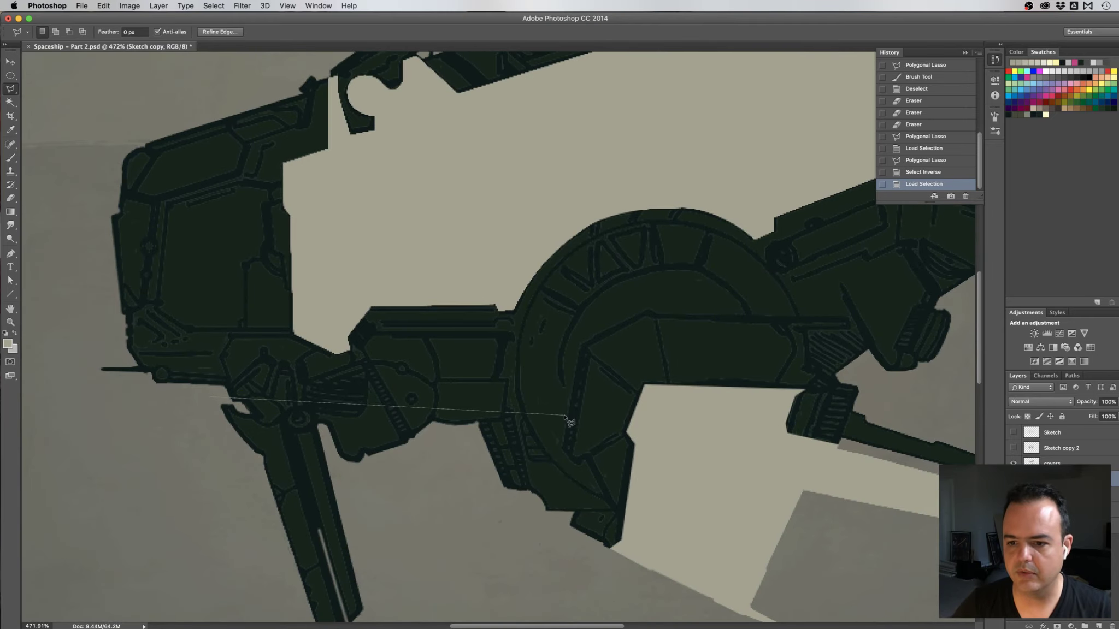
key("Escape")
Try subtracting the leg with an Alt polygonal lasso outline, then undo it and zoom out
key("alt")
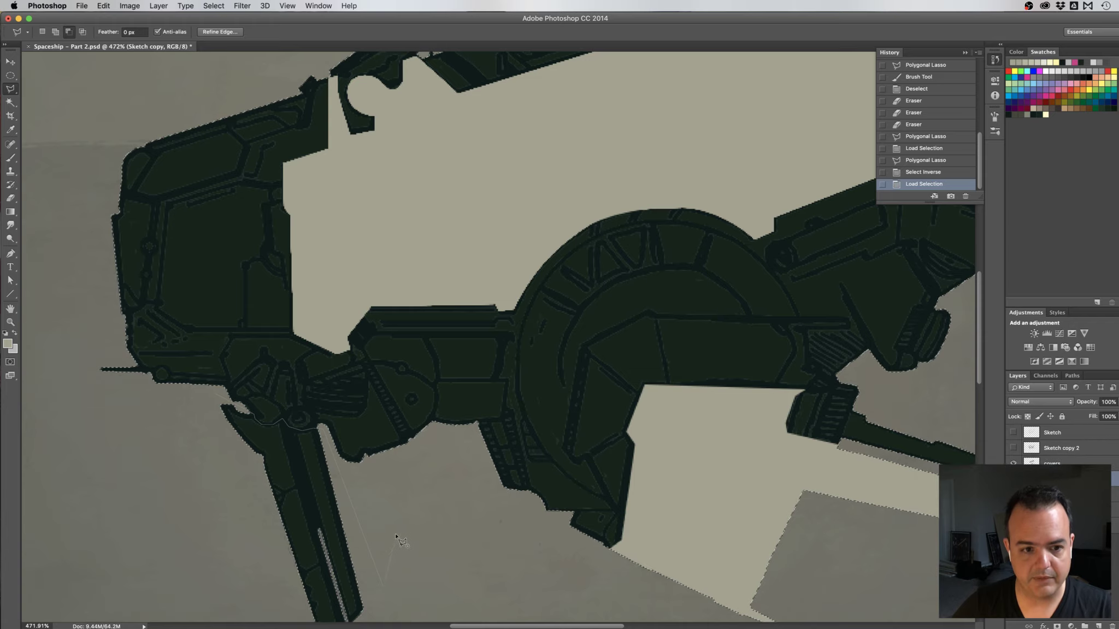
double_click(416, 542, "alt")
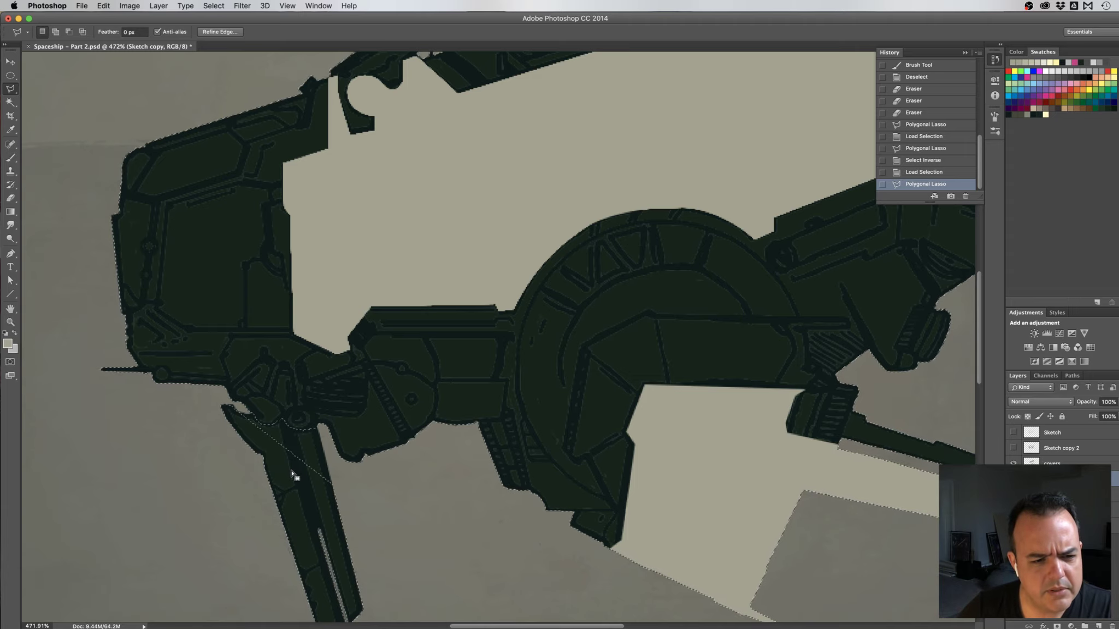
key("super+z")
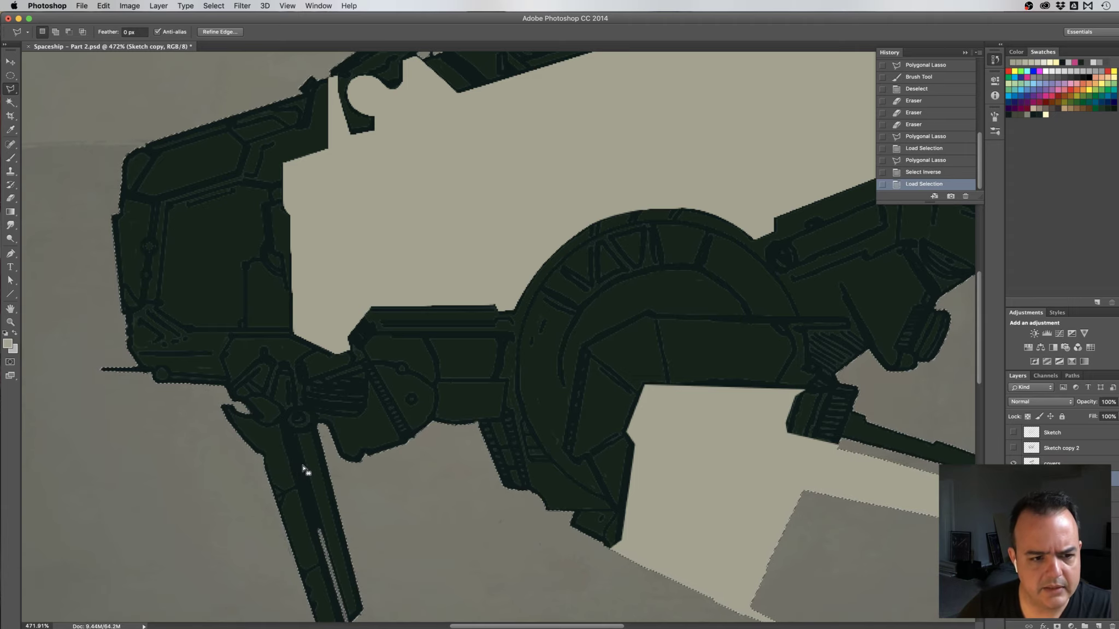
left_click_drag(470, 446, 425, 452)
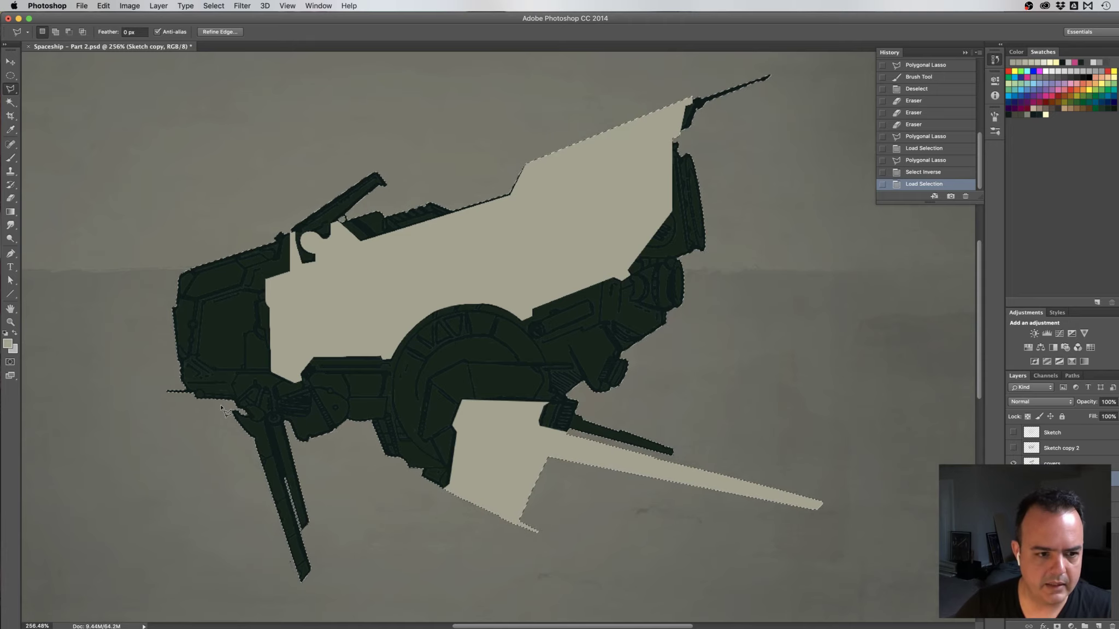
Subtract the rest of the ship with an Alt polygonal lasso, leaving only the lower-left legs
key("alt")
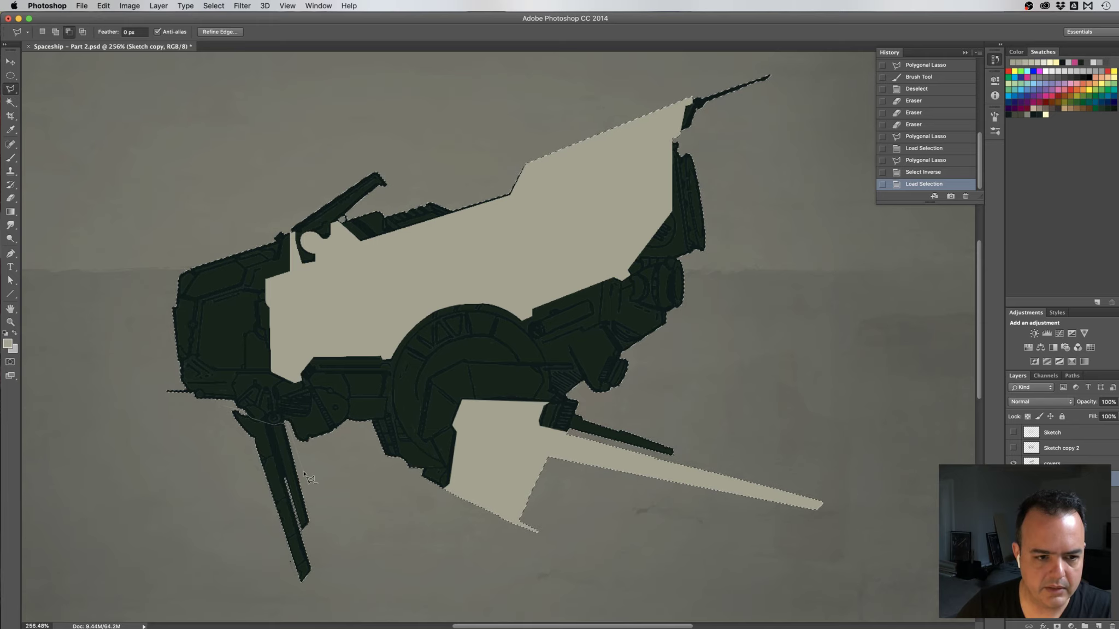
left_click(443, 579)
left_click(715, 609)
left_click(918, 581)
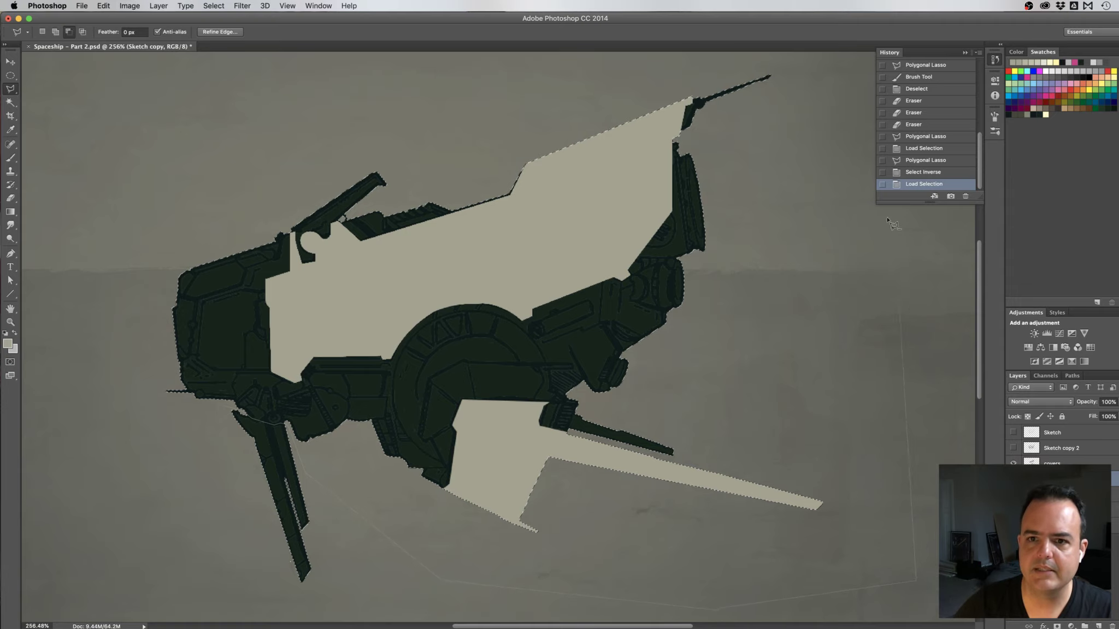
left_click(815, 64)
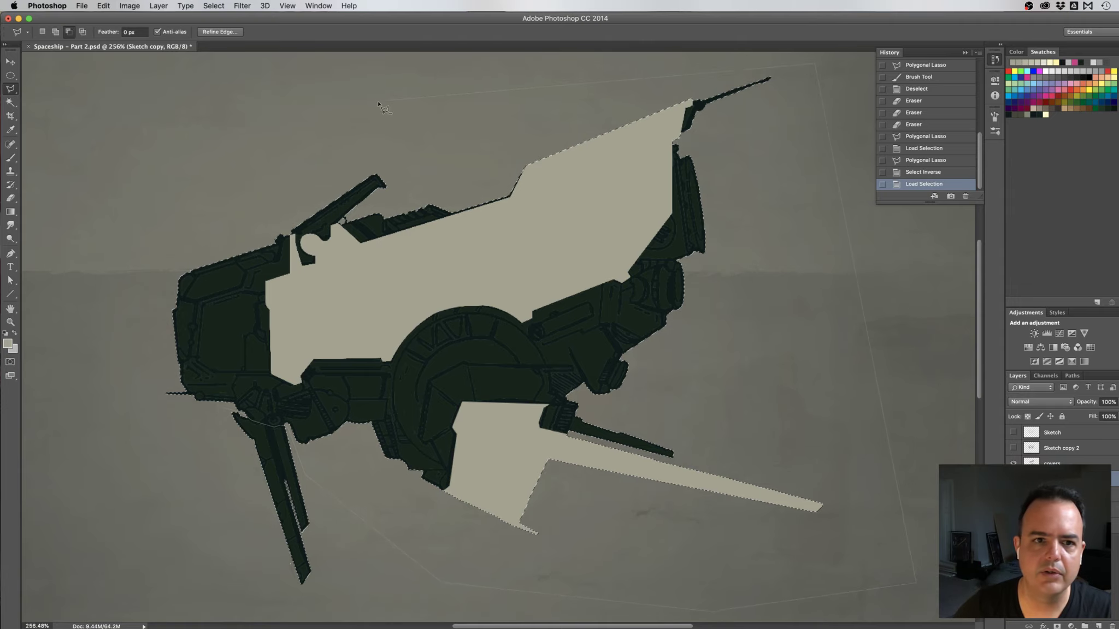
left_click(345, 104)
left_click(138, 218)
left_click(82, 422)
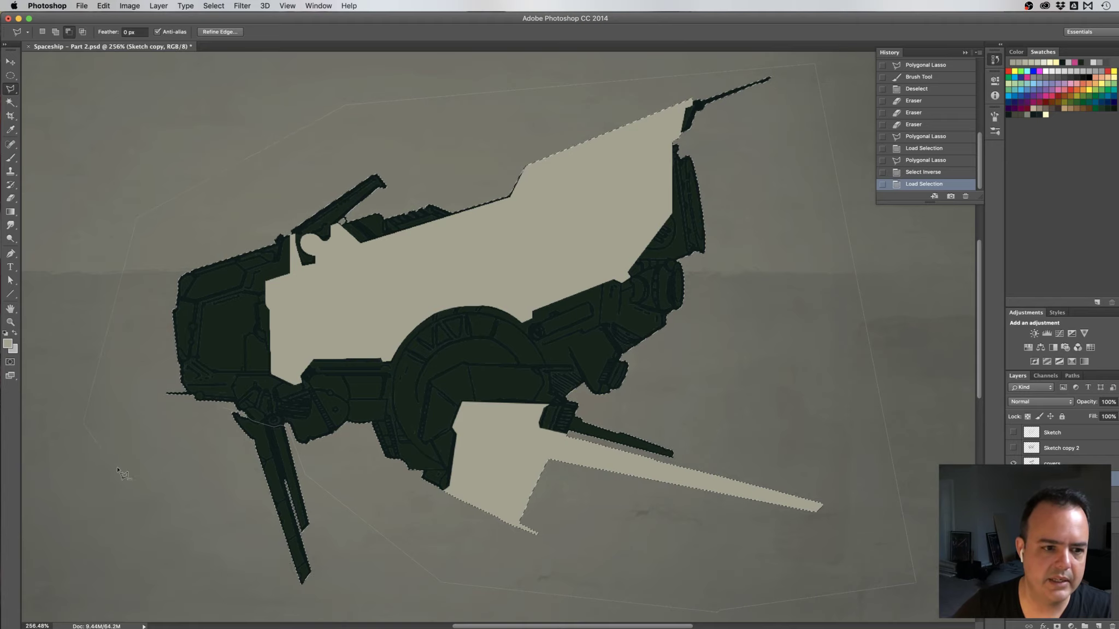
left_click(116, 467)
left_click(224, 410)
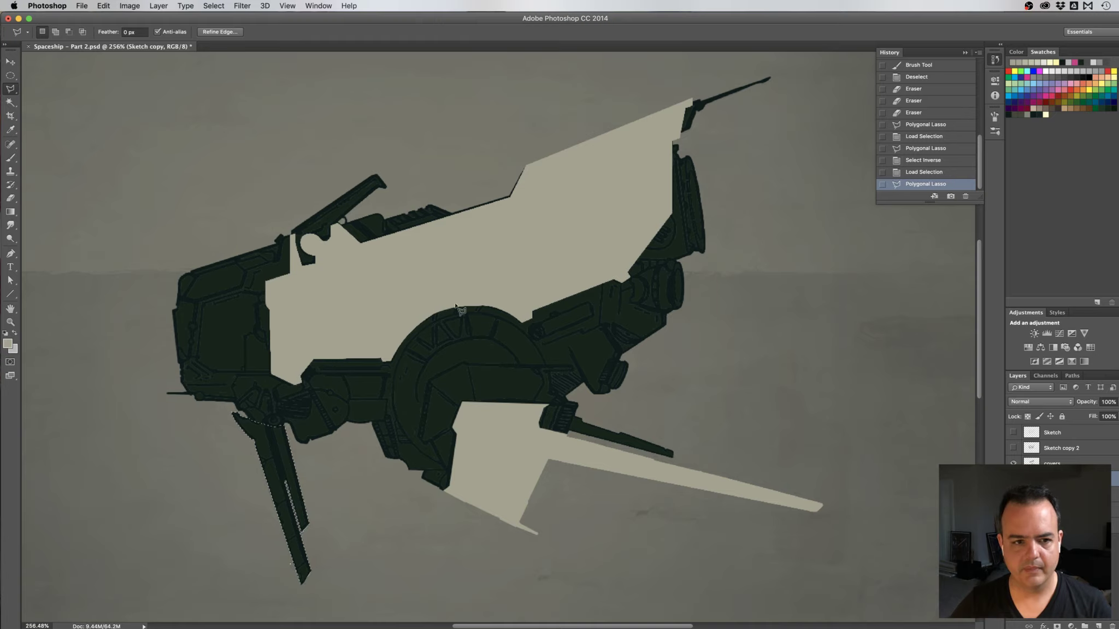
Sample the beige panel colour from the canvas and switch to the Brush tool
key("i")
left_click(384, 277)
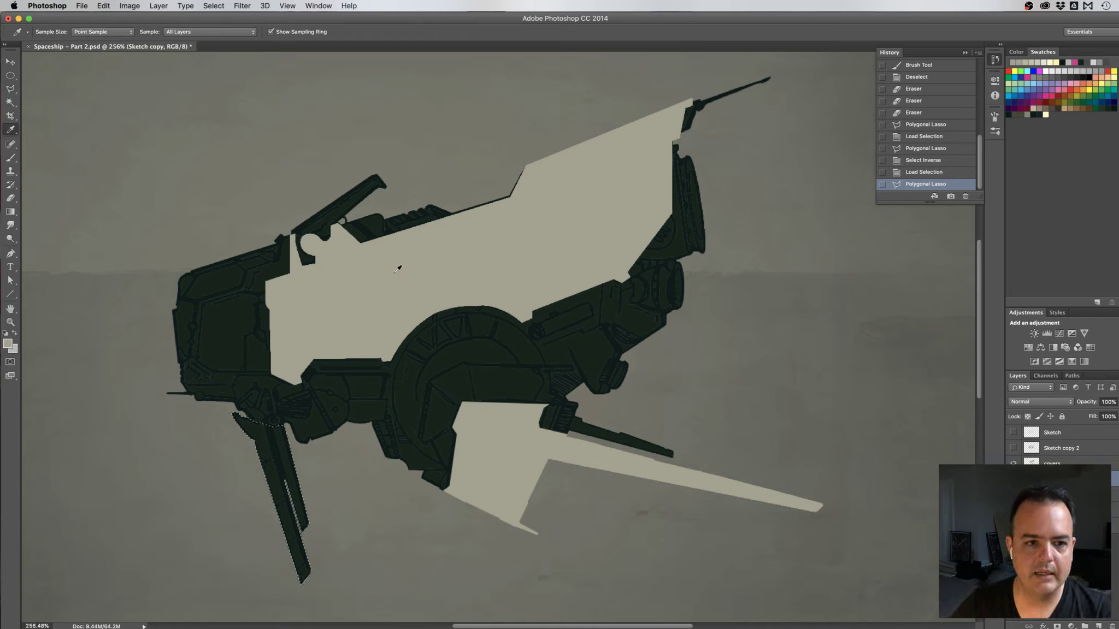
key("b")
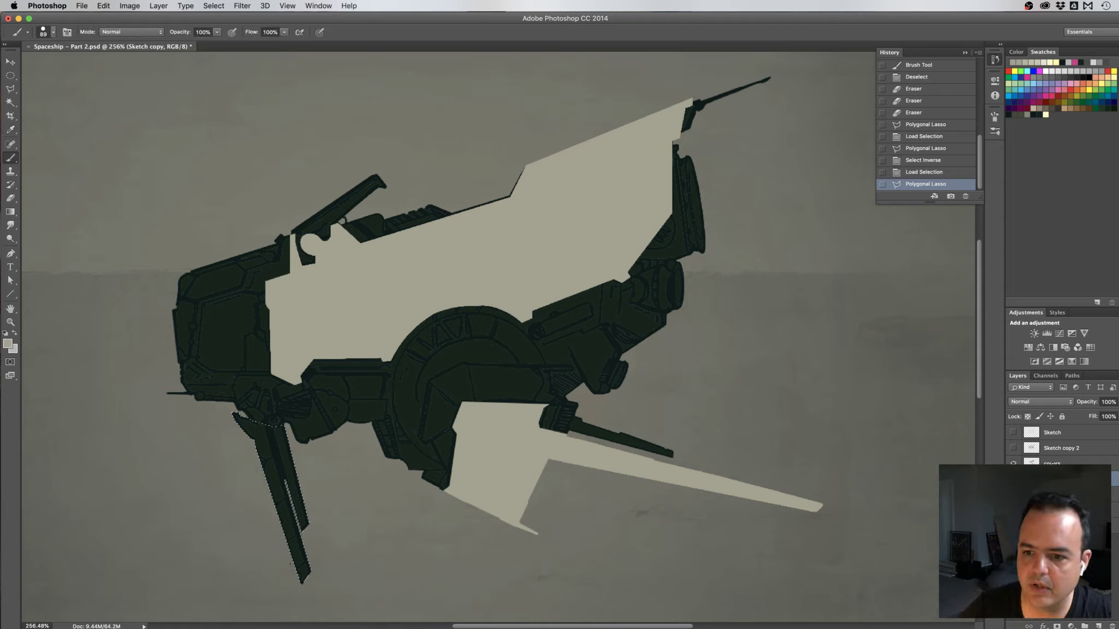
Switch to the covers layer and brush beige over the selected lower-left legs
key("alt+bracketright")
mouse_move(288, 495)
left_mouse_down()
mouse_move(322, 437)
mouse_move(257, 431)
mouse_move(303, 577)
mouse_move(288, 452)
mouse_move(228, 413)
left_mouse_up()
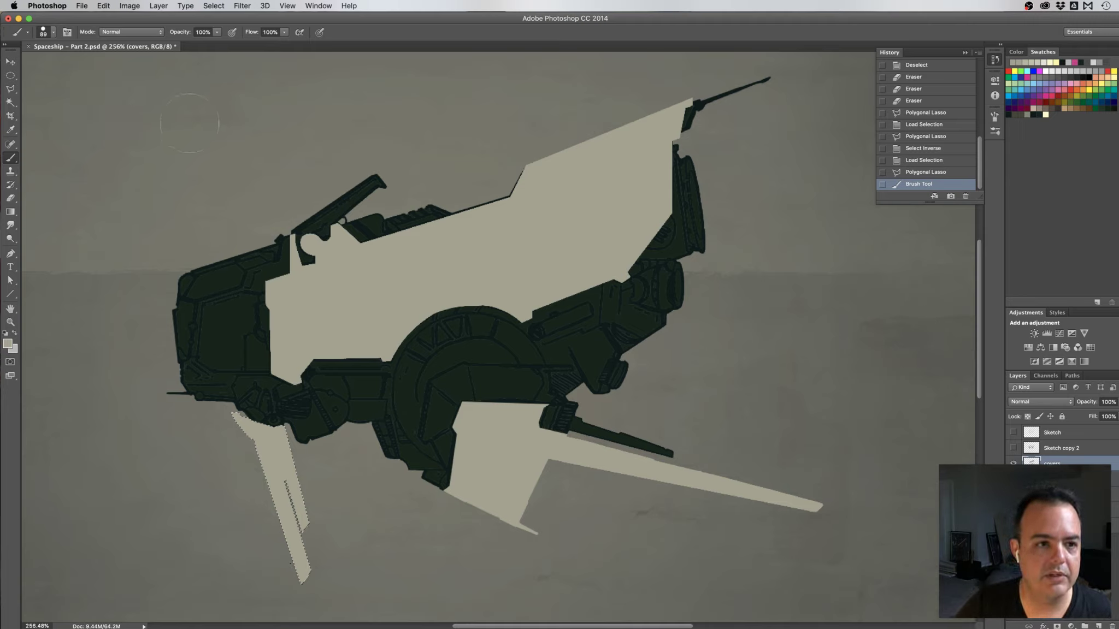
Set the brush to size 65 with 30% opacity and 30% flow
left_click_drag(190, 123, 184, 121)
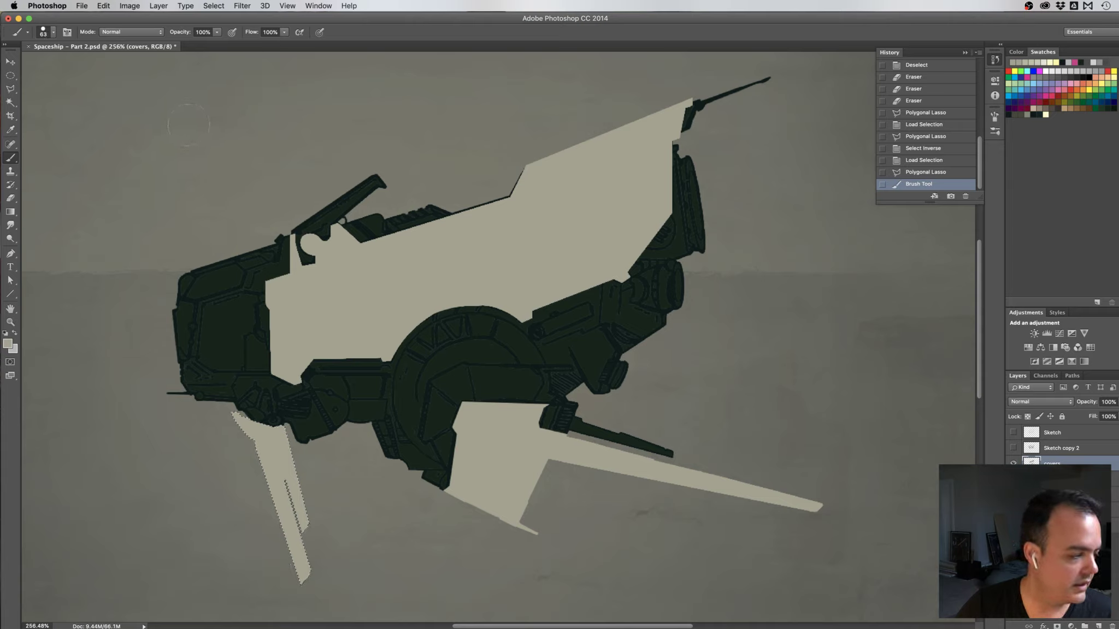
left_click_drag(190, 124, 195, 125)
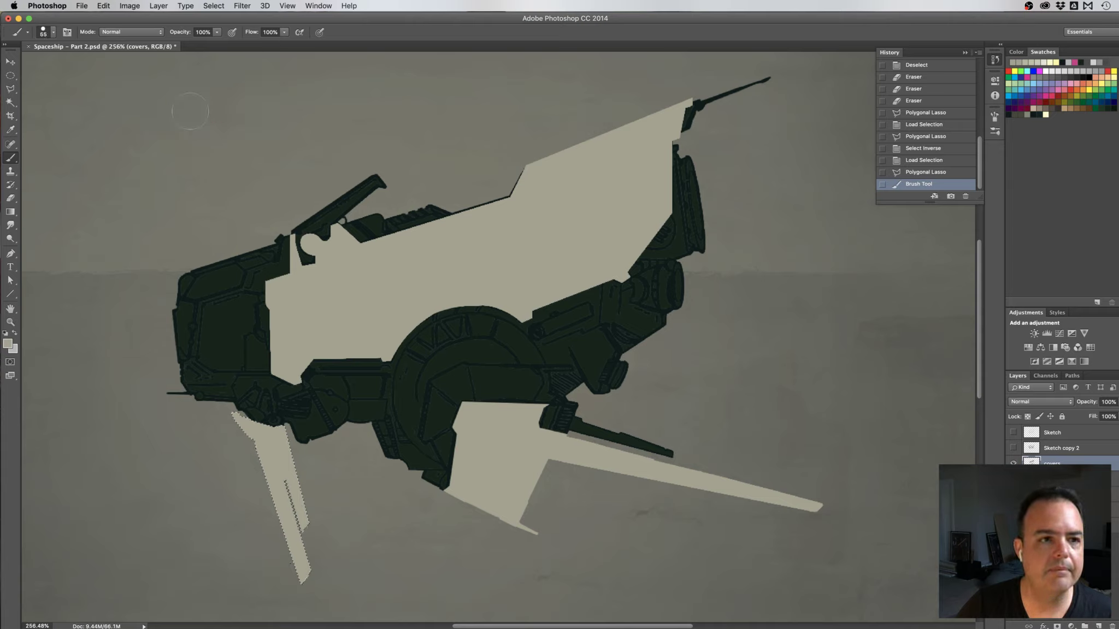
left_click(202, 32)
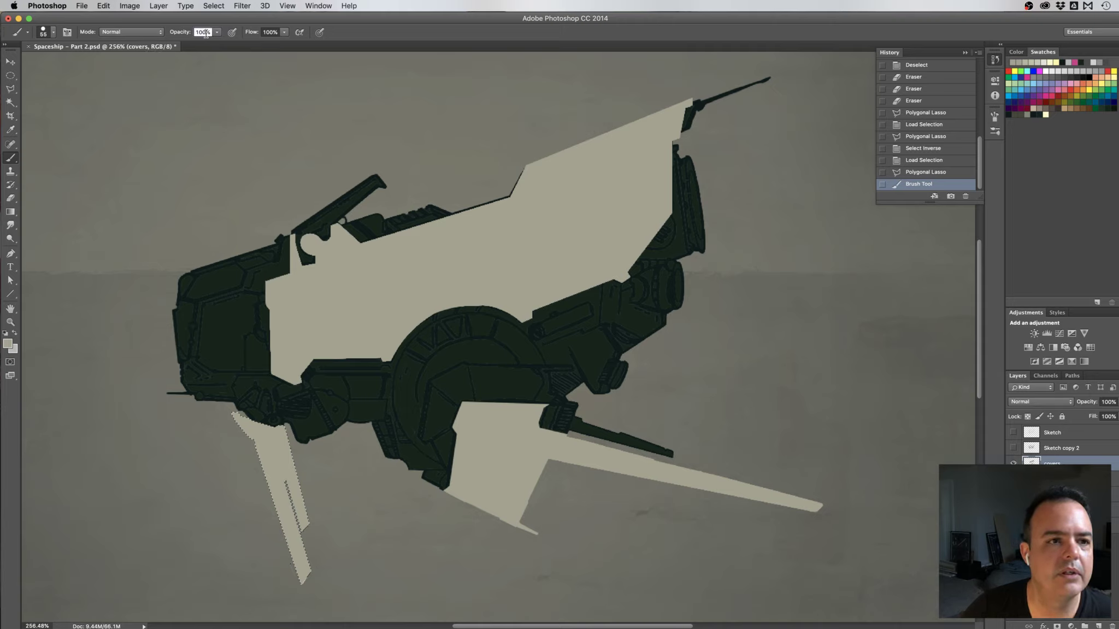
type("30")
key("Tab")
type("30")
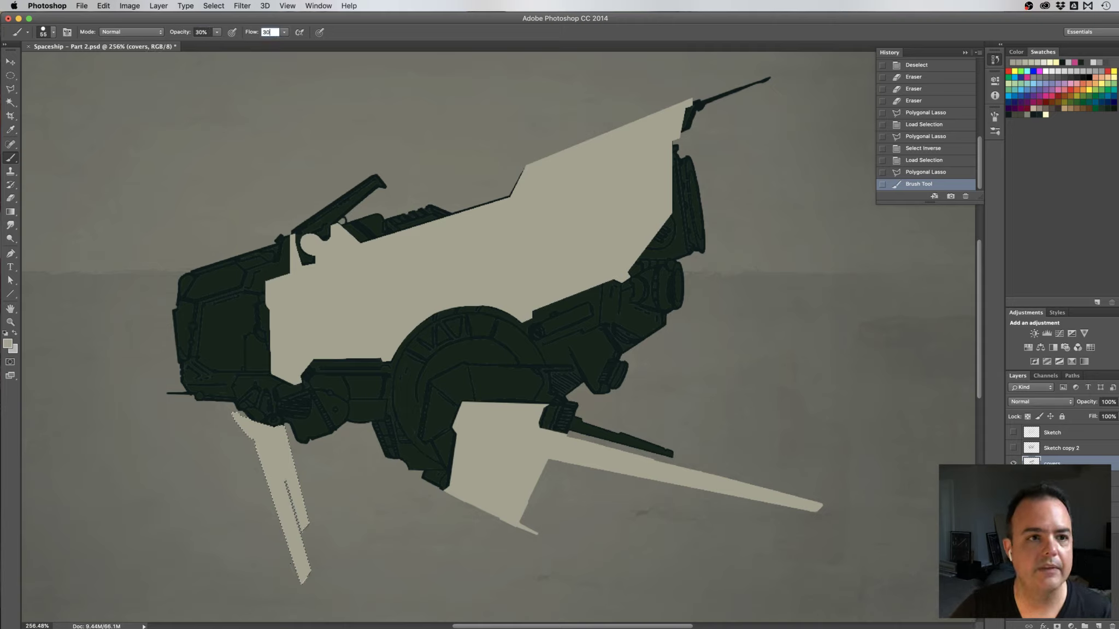
key("shift+Tab")
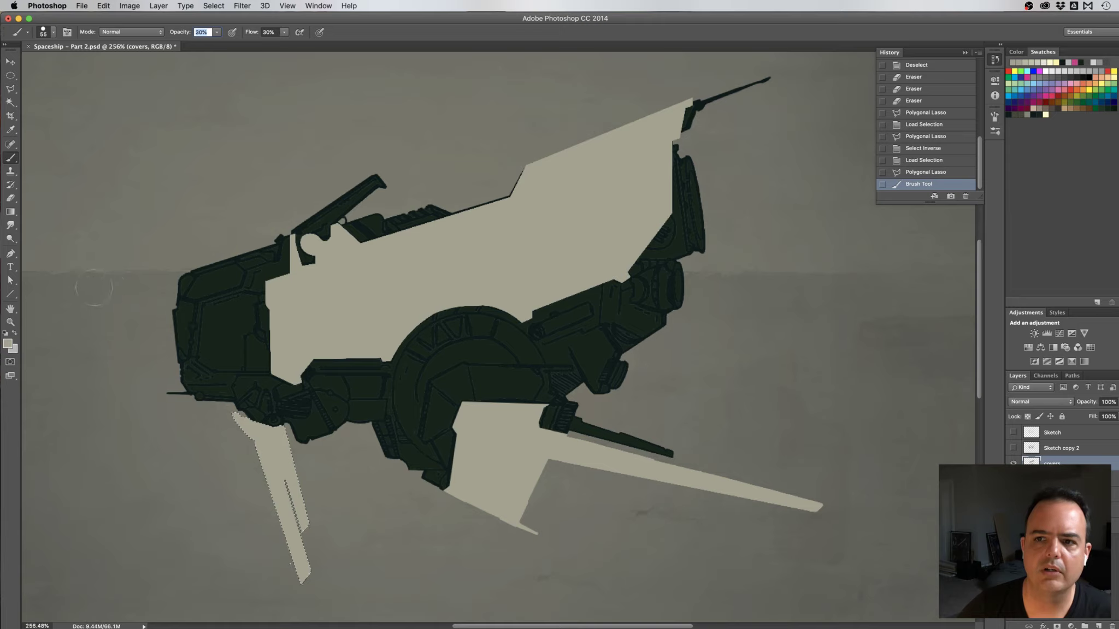
Save the beige as a swatch, then pick and save darker beige #8e8d7f as foreground
left_click(9, 344)
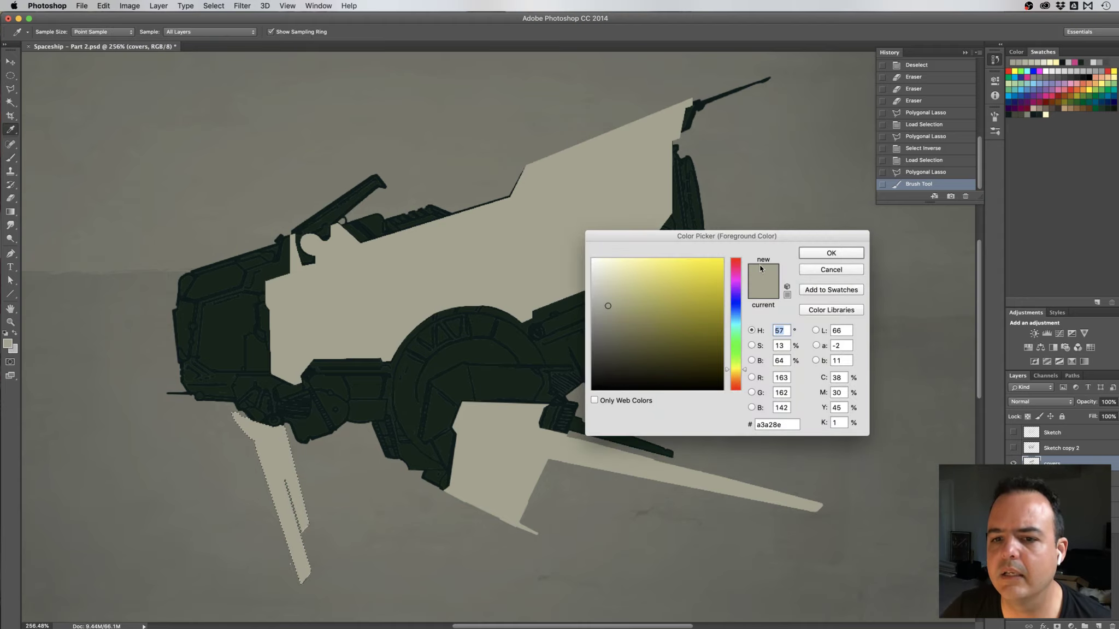
left_click(834, 295)
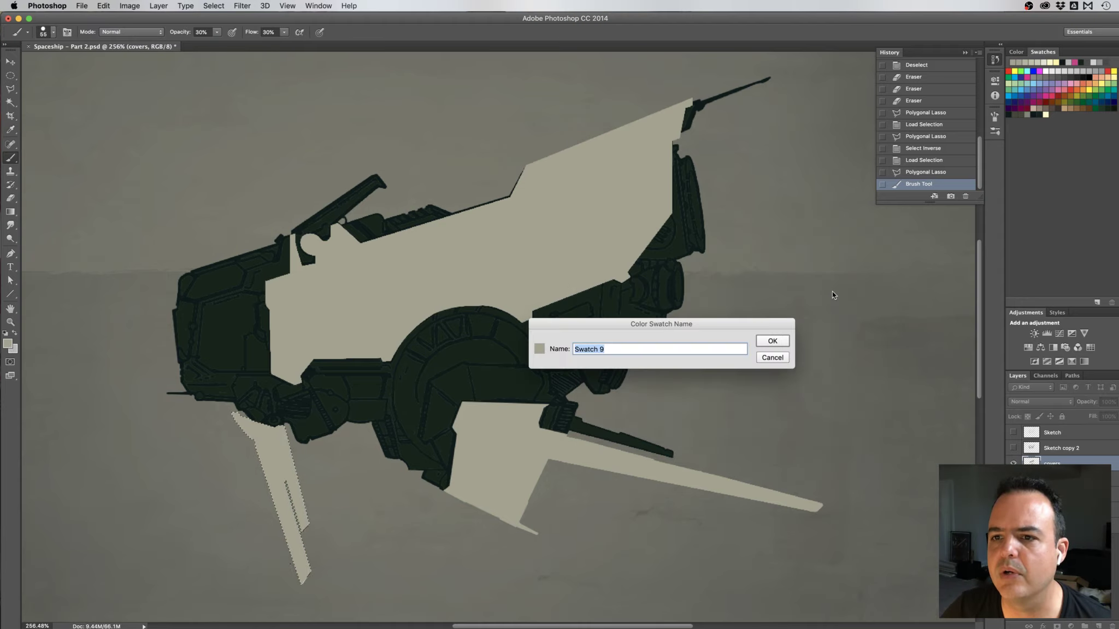
left_click(774, 340)
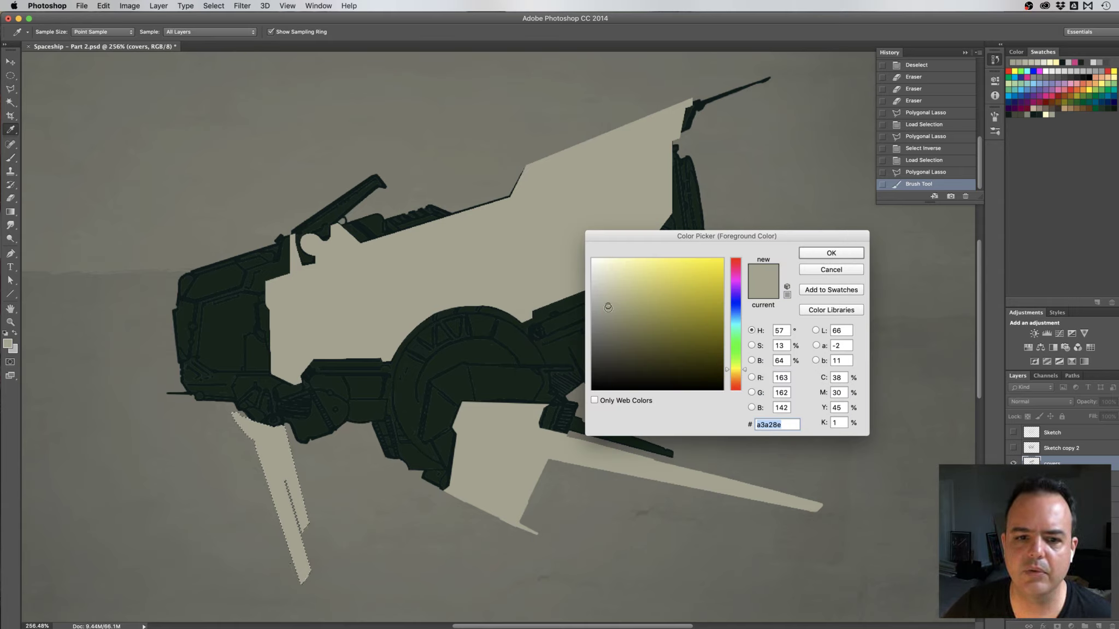
left_click_drag(607, 306, 605, 317)
left_click(819, 291)
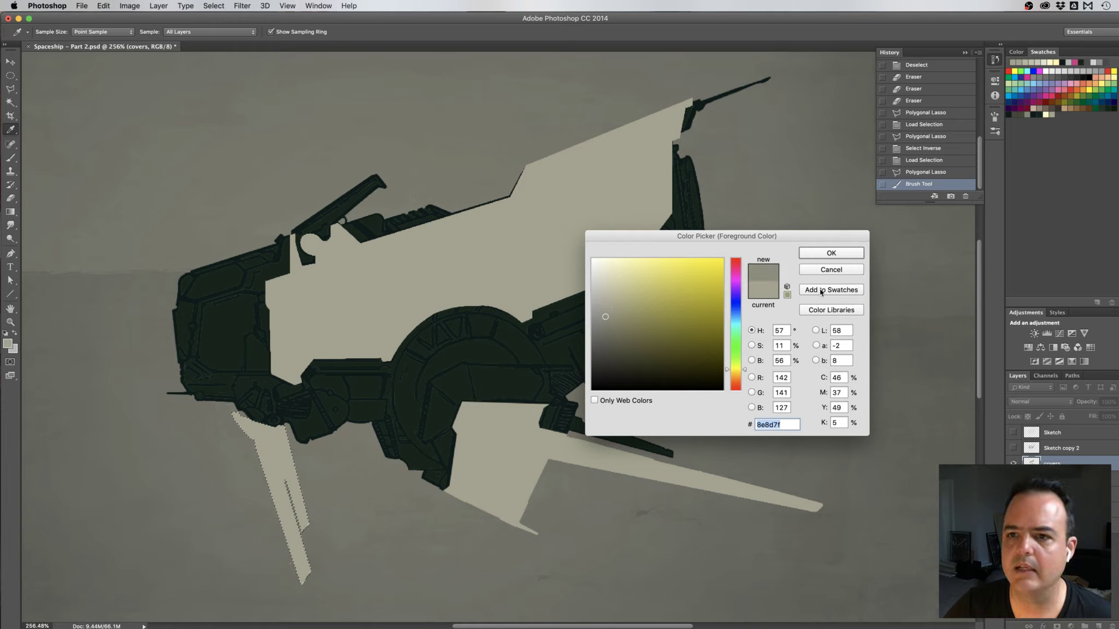
left_click(771, 342)
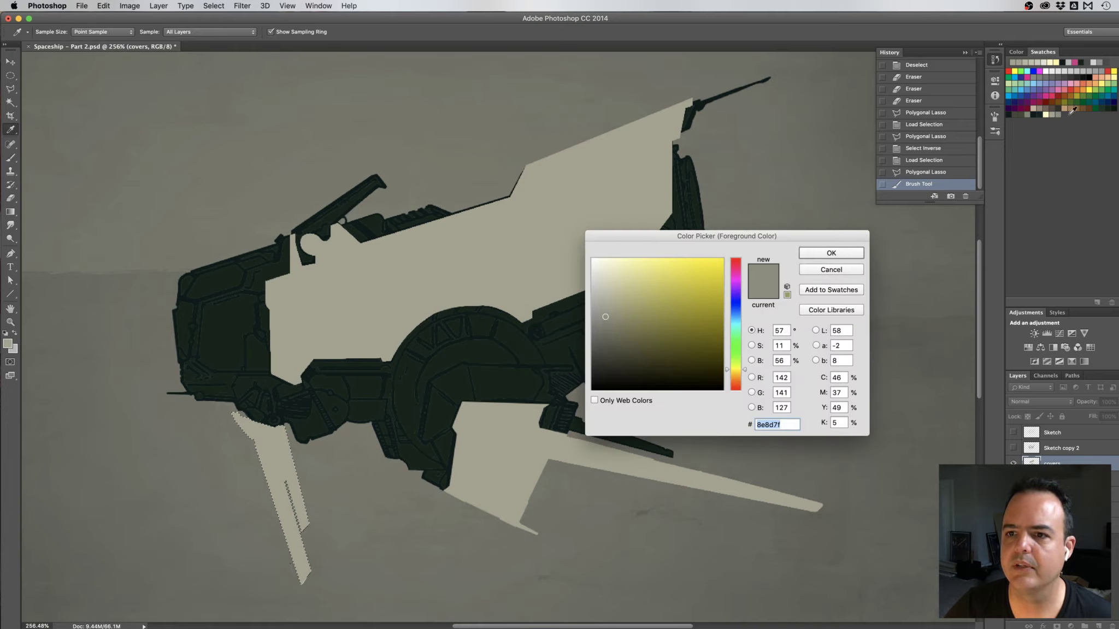
left_click(828, 255)
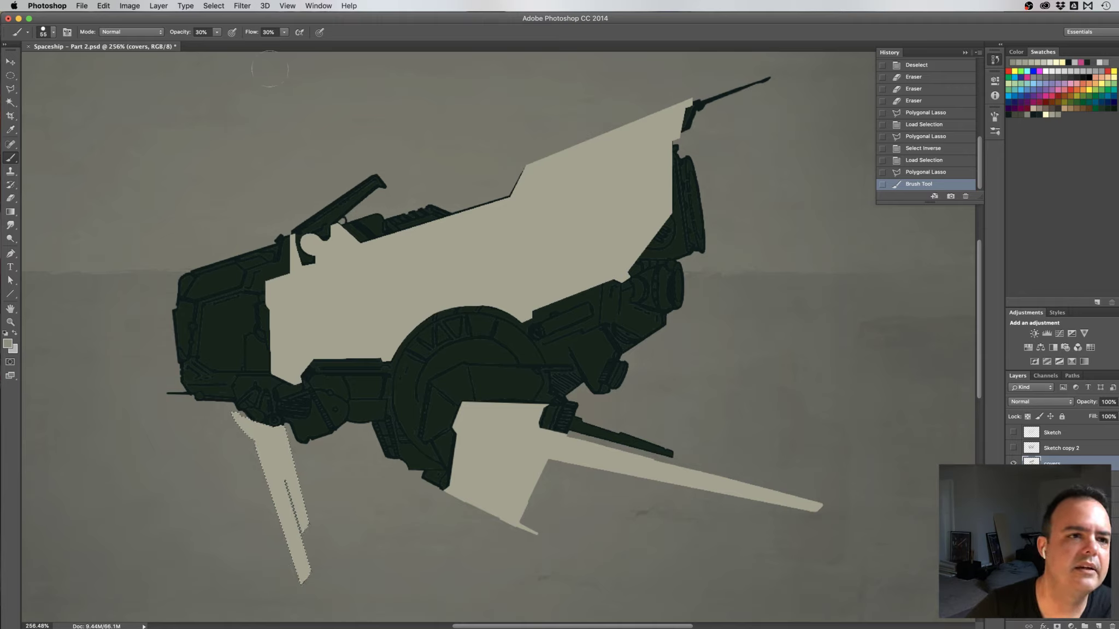
Keep the blend mode at Normal, switch to the standard Eraser, and deselect the legs
left_click(156, 33)
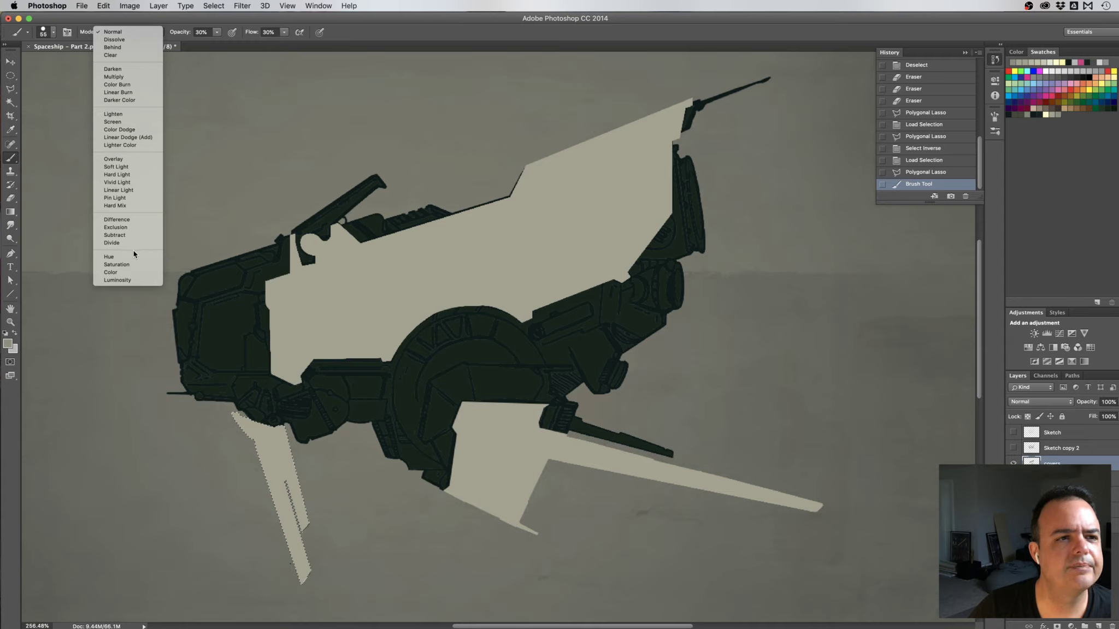
left_click(114, 17)
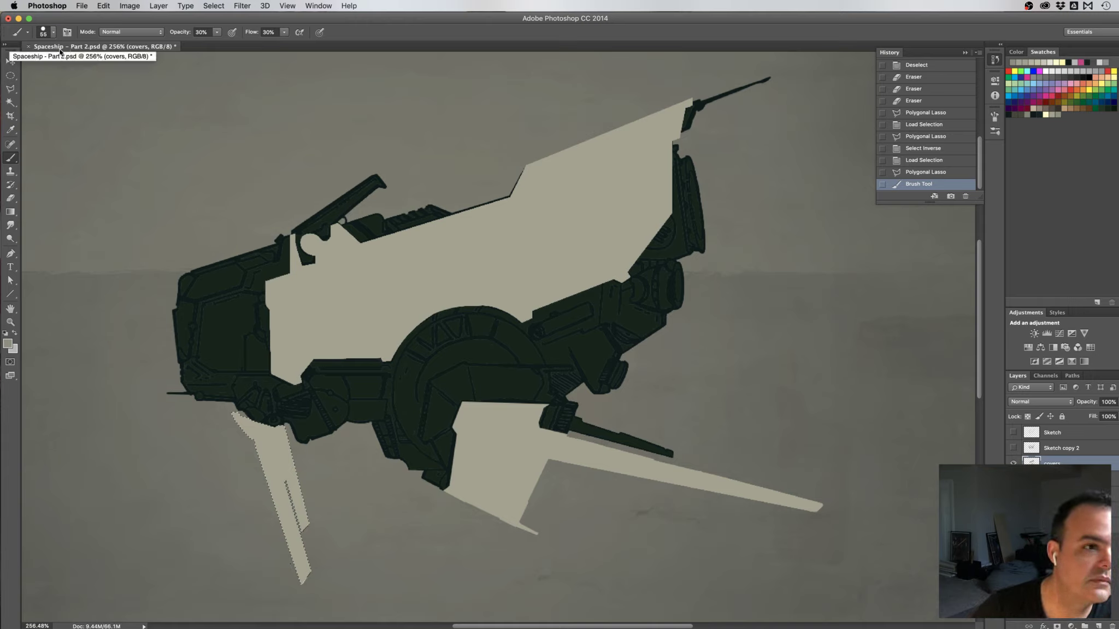
left_click(14, 200)
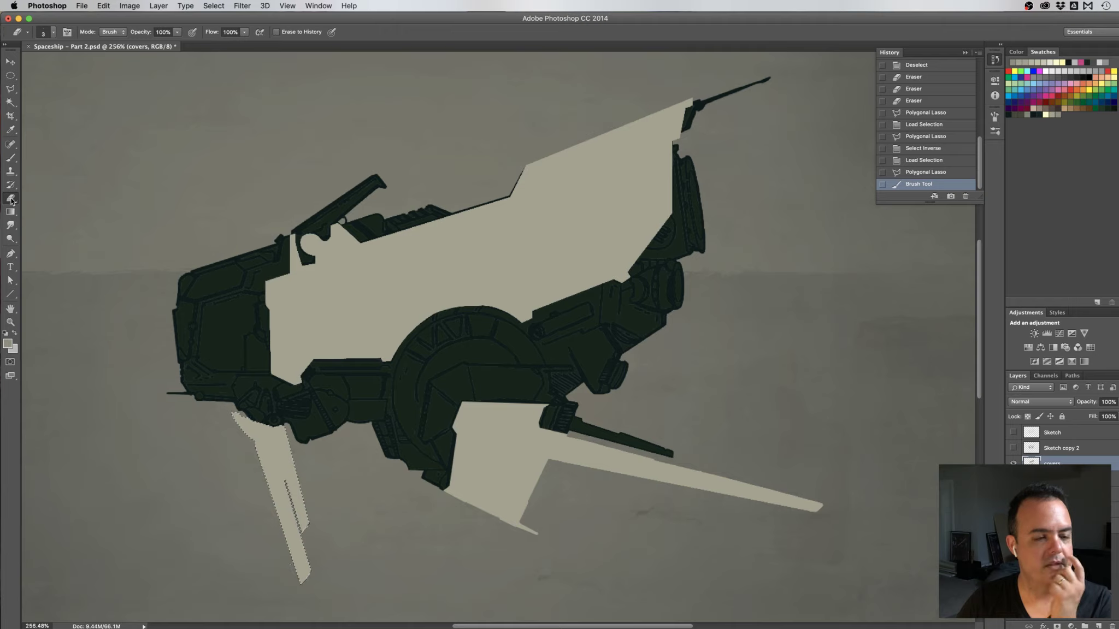
left_click(12, 200)
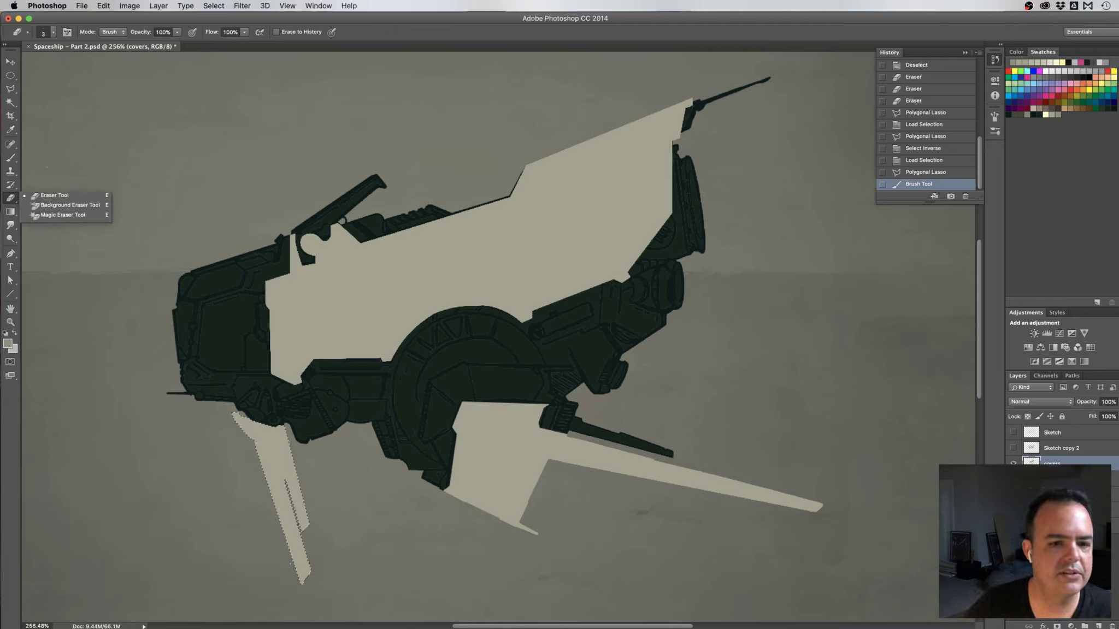
left_click(371, 20)
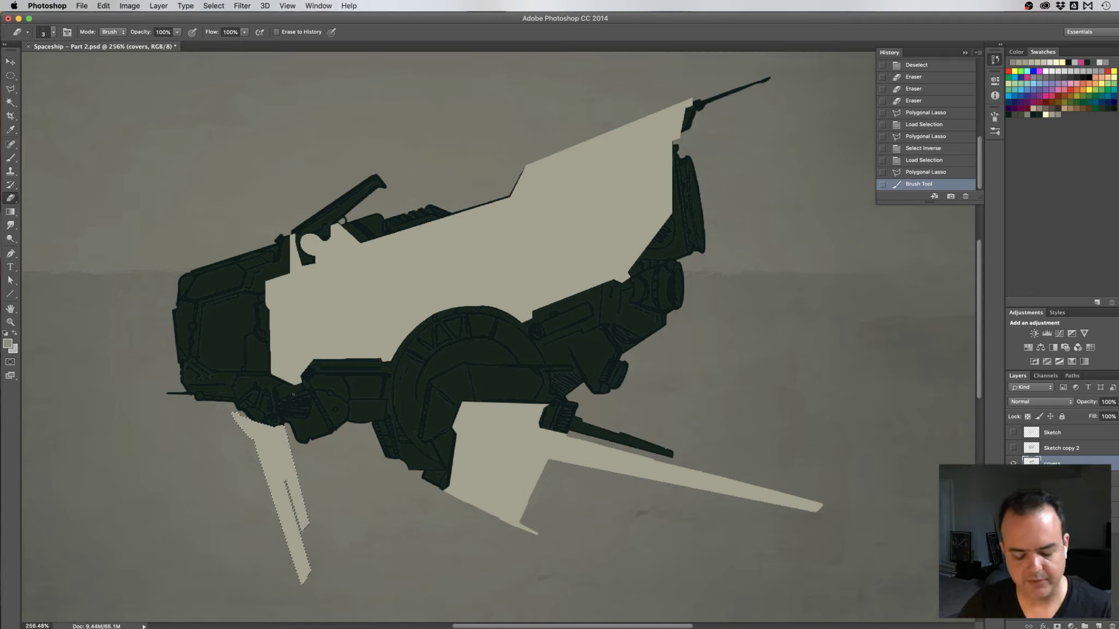
key("super+d")
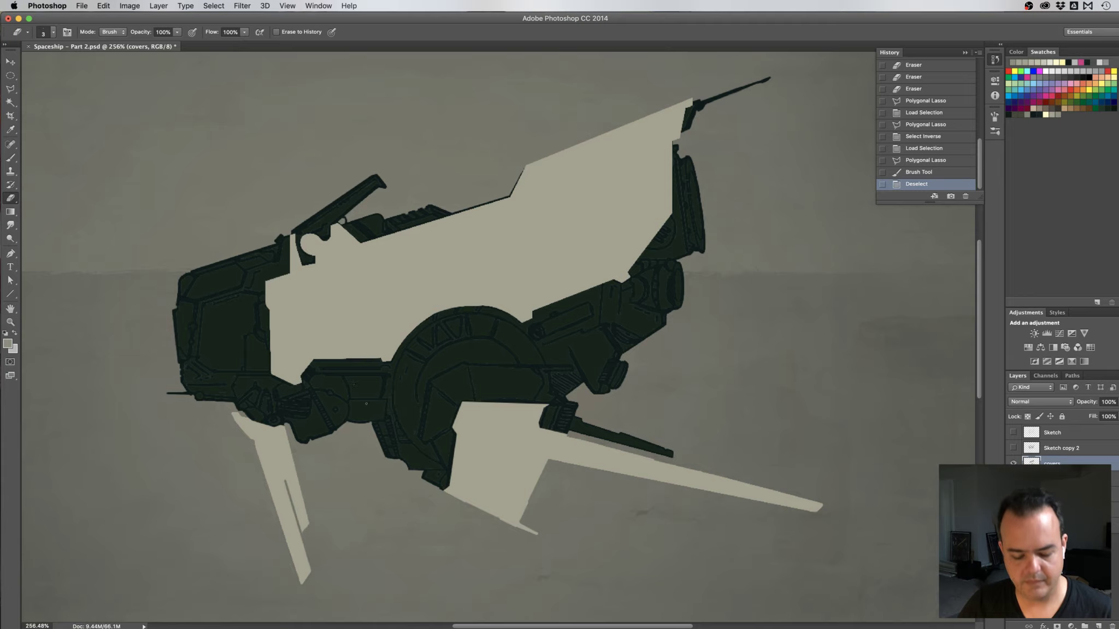
Load the pale cover shapes as a selection and size the eraser to about 50 px
left_click_drag(366, 401, 415, 402)
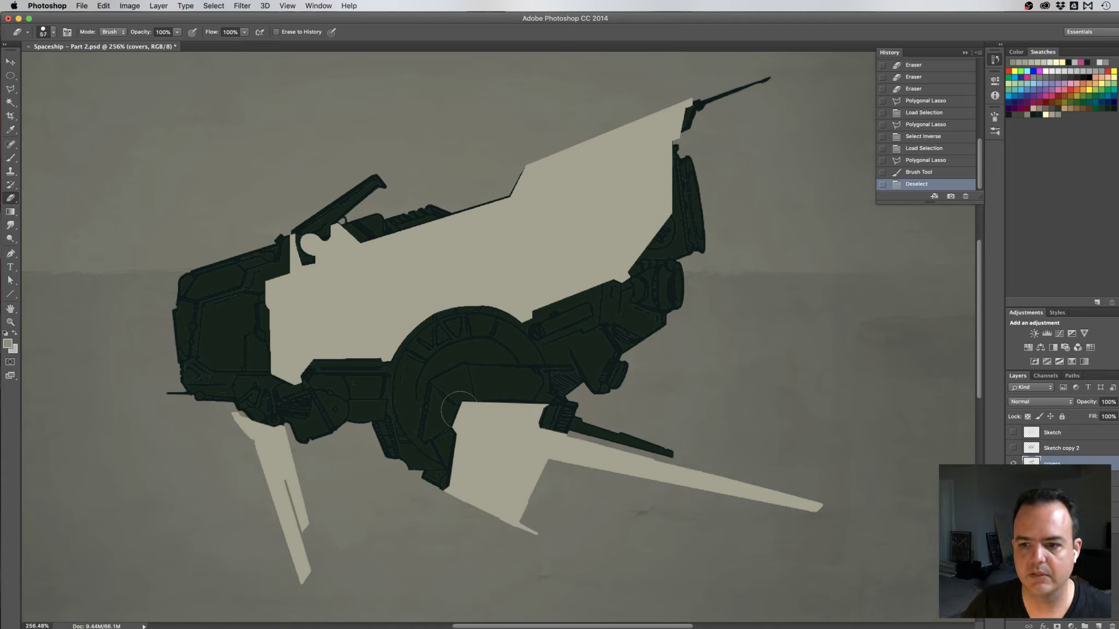
left_click(1031, 463, "super")
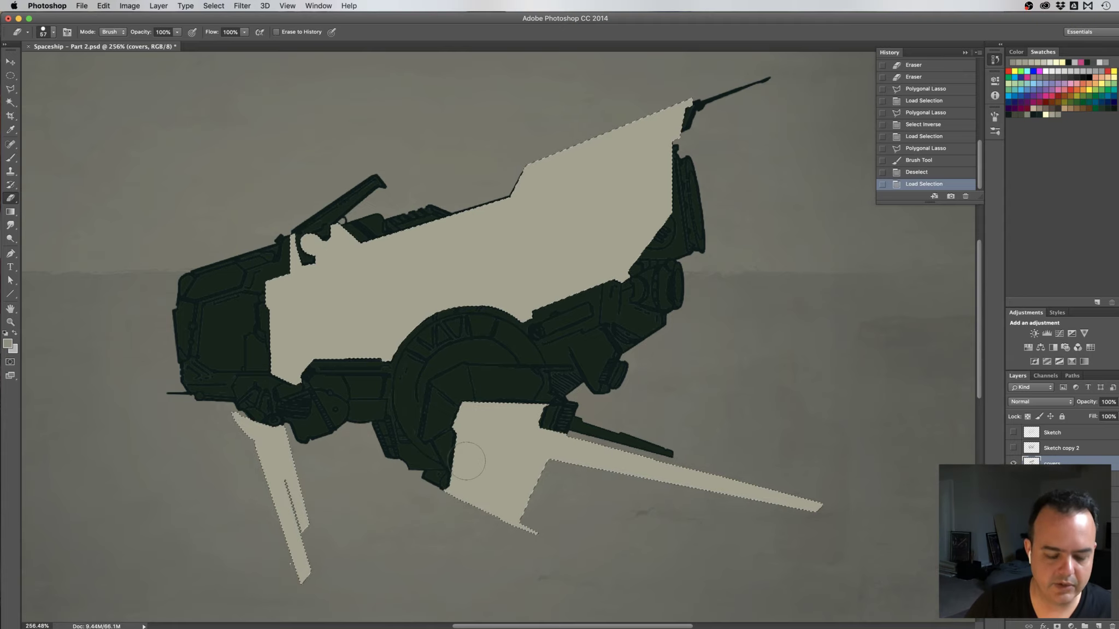
left_click_drag(465, 460, 465, 459)
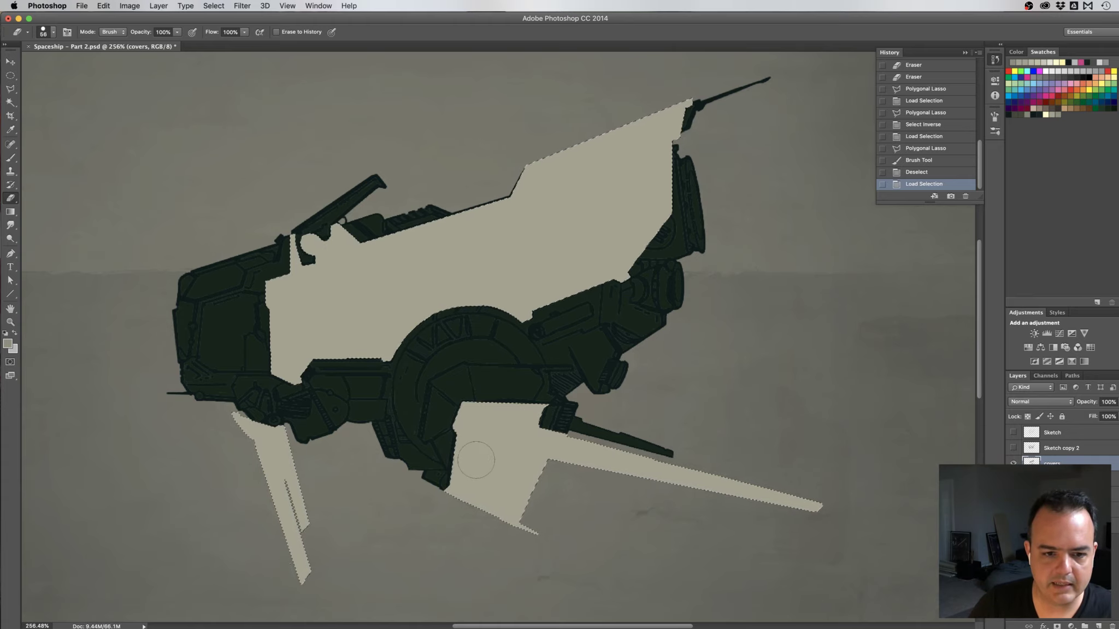
left_click_drag(435, 445, 519, 492)
key("ctrl+z")
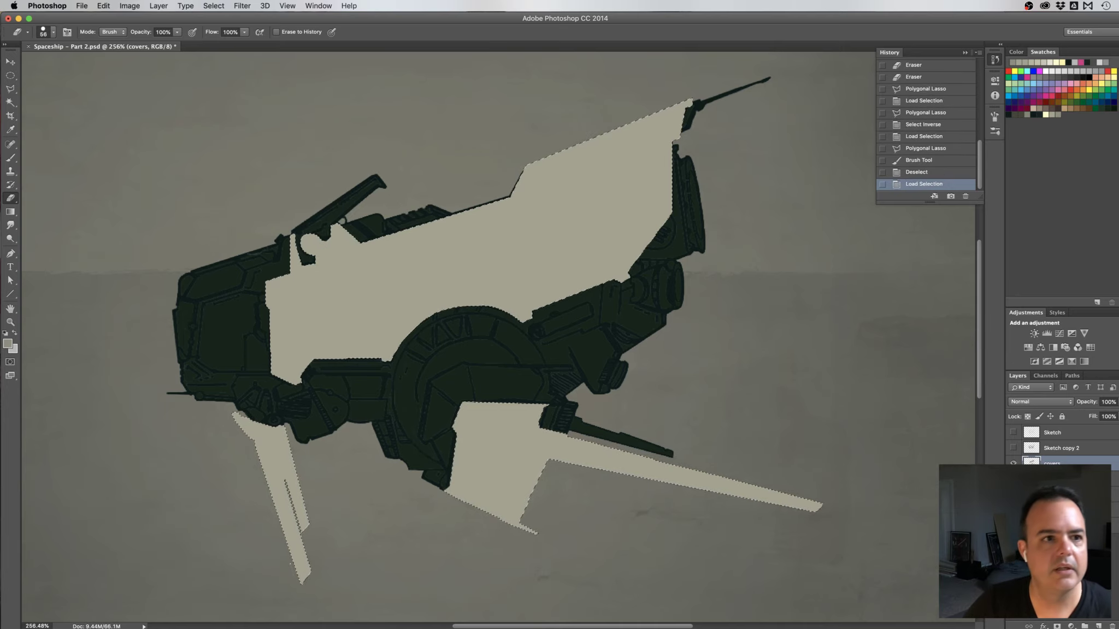
Set the Eraser opacity and flow to 30%
left_click(177, 32)
left_click(162, 31)
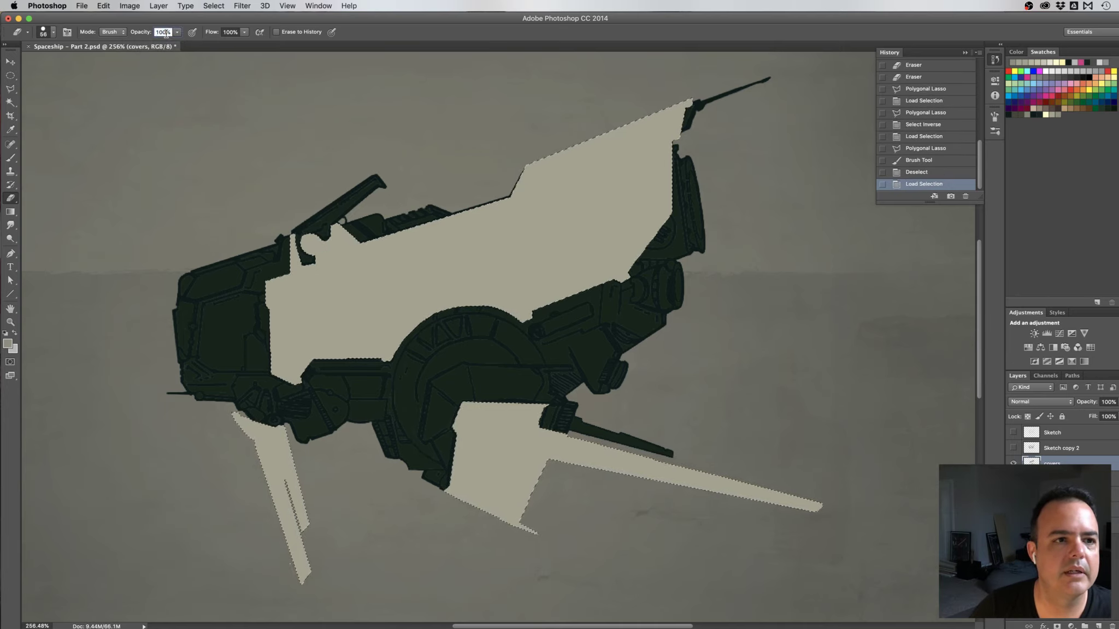
type("30")
key("Tab")
type("3")
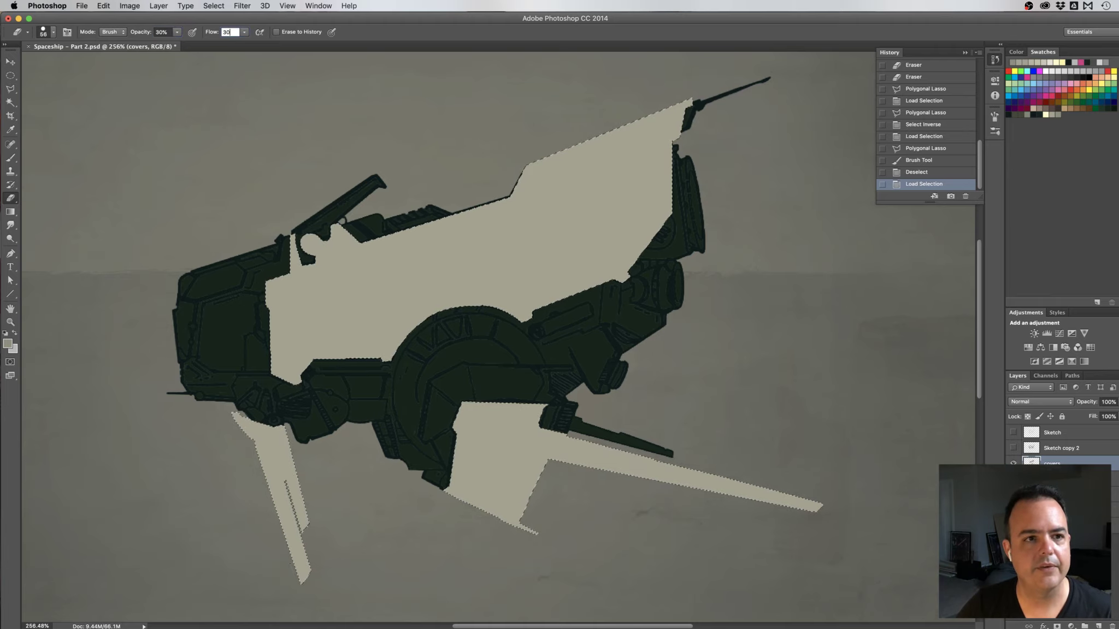
type("0")
key("Tab")
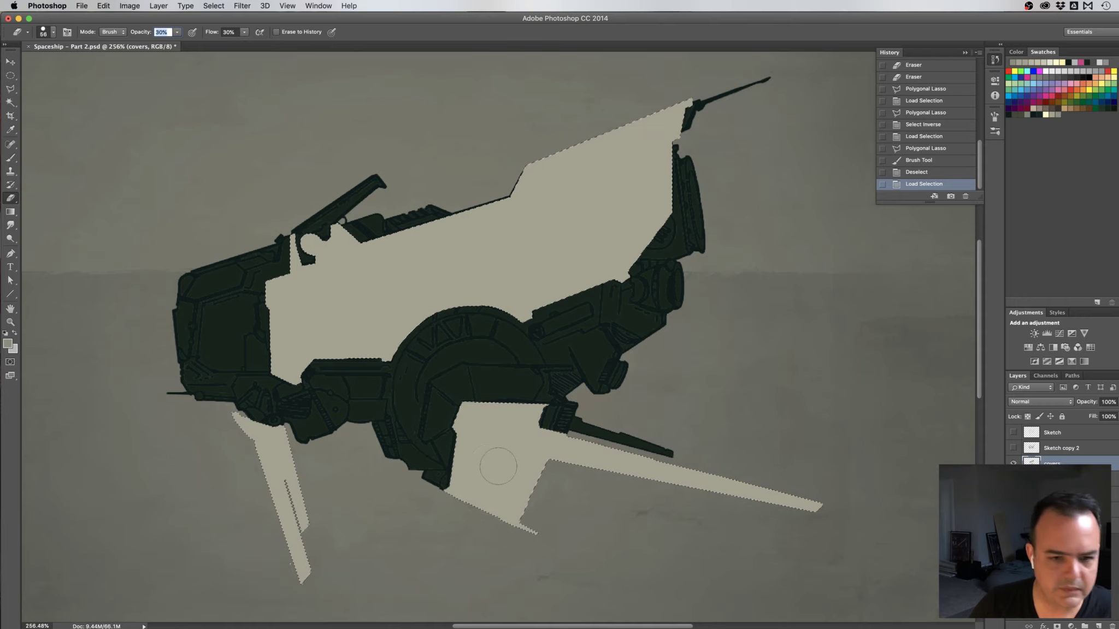
Erase small test patches on the lower cover panel, undoing the unwanted strokes
left_click_drag(444, 455, 554, 495)
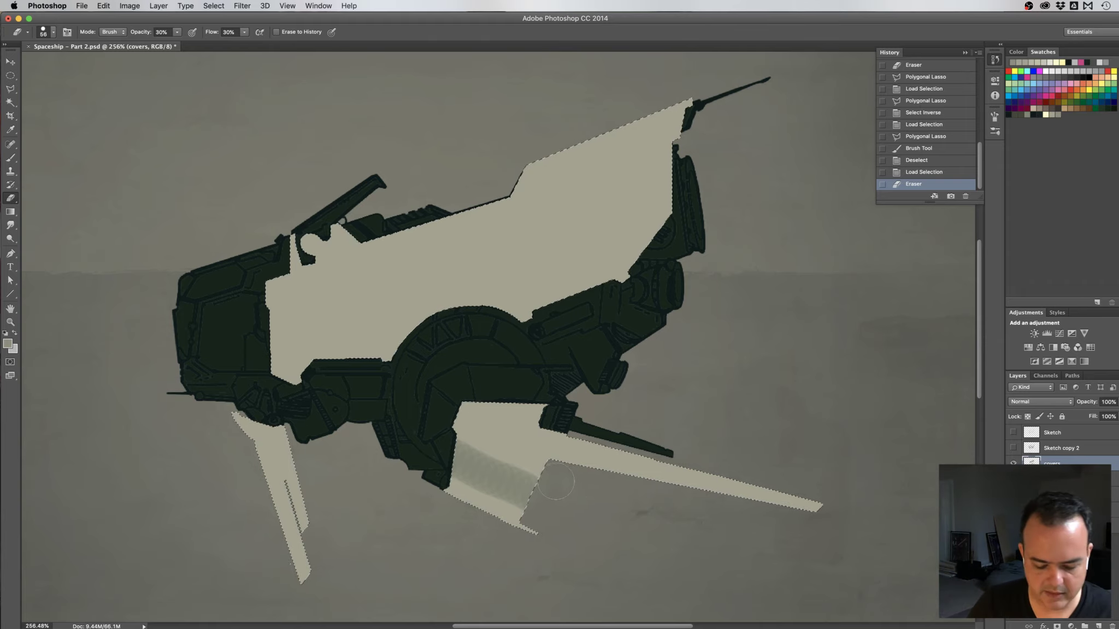
key("super+z")
left_click_drag(433, 449, 437, 454)
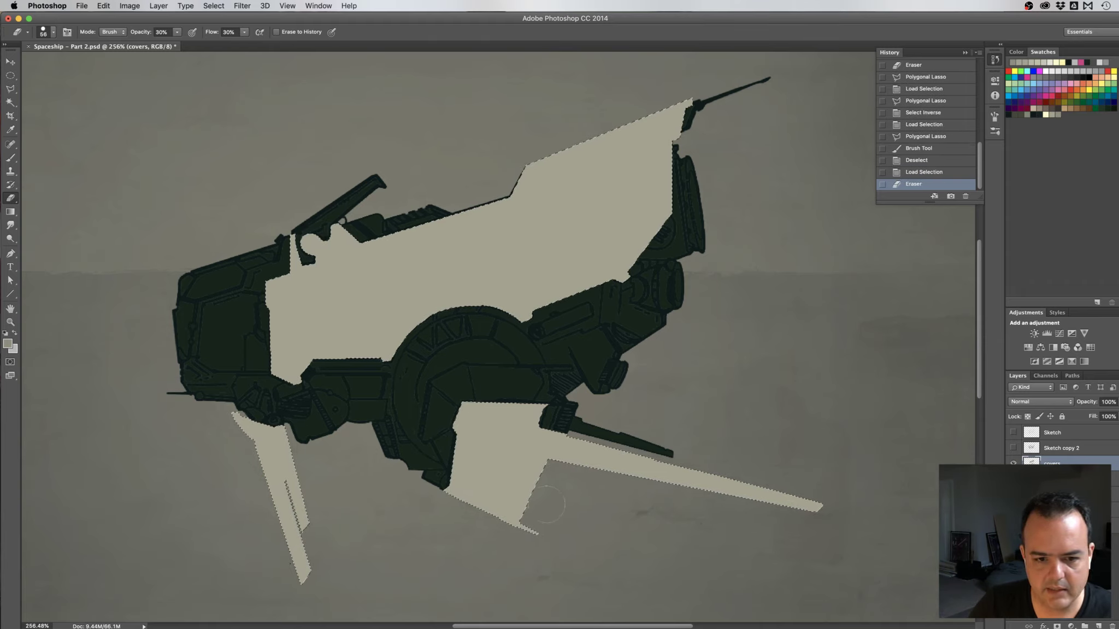
left_click_drag(554, 510, 549, 509)
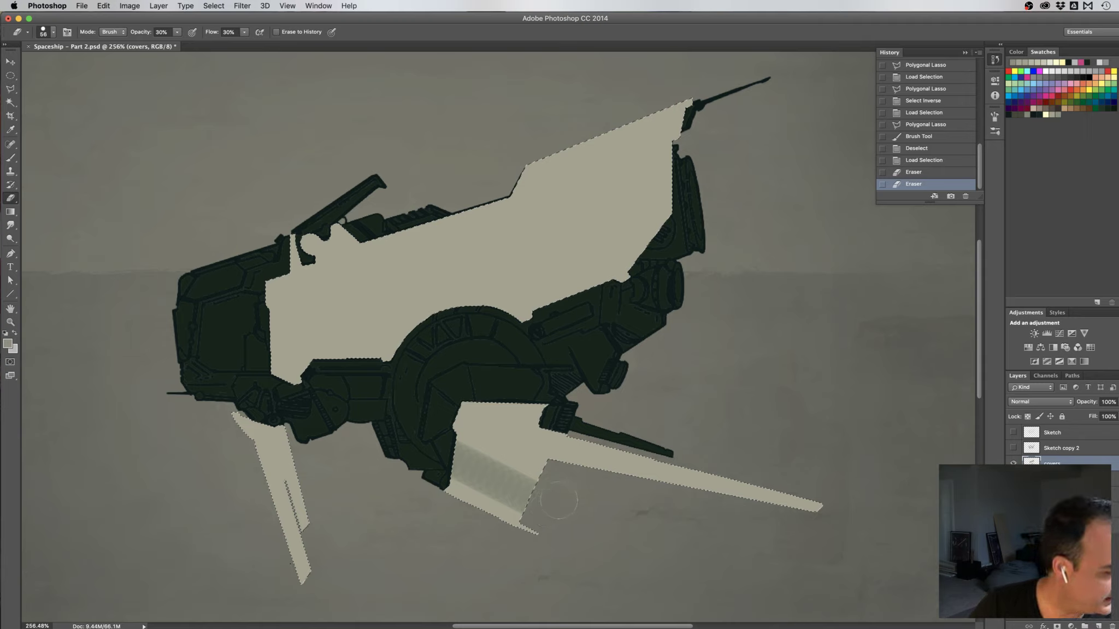
key("ctrl+z")
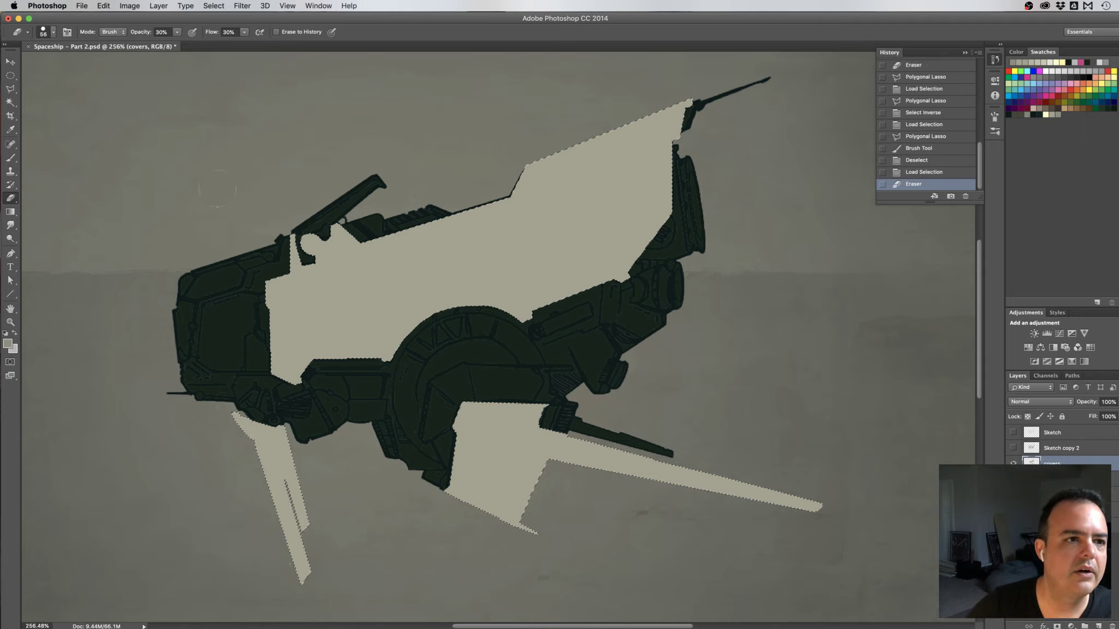
Switch to a different eraser brush preset and dab soft erased spots on the lower panel
left_click(50, 33)
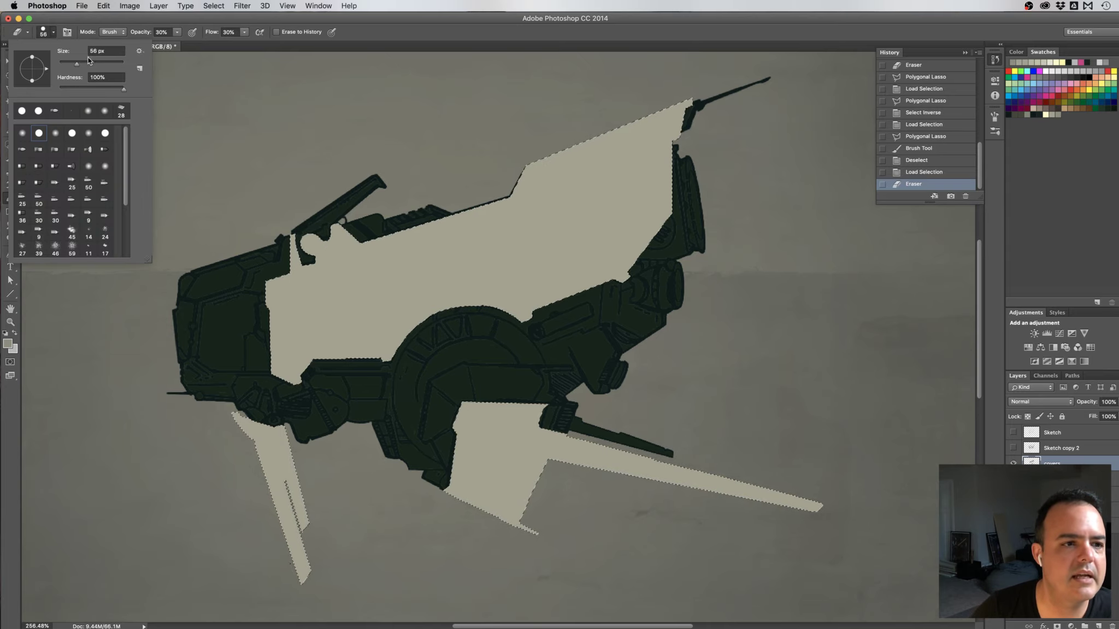
left_click(72, 134)
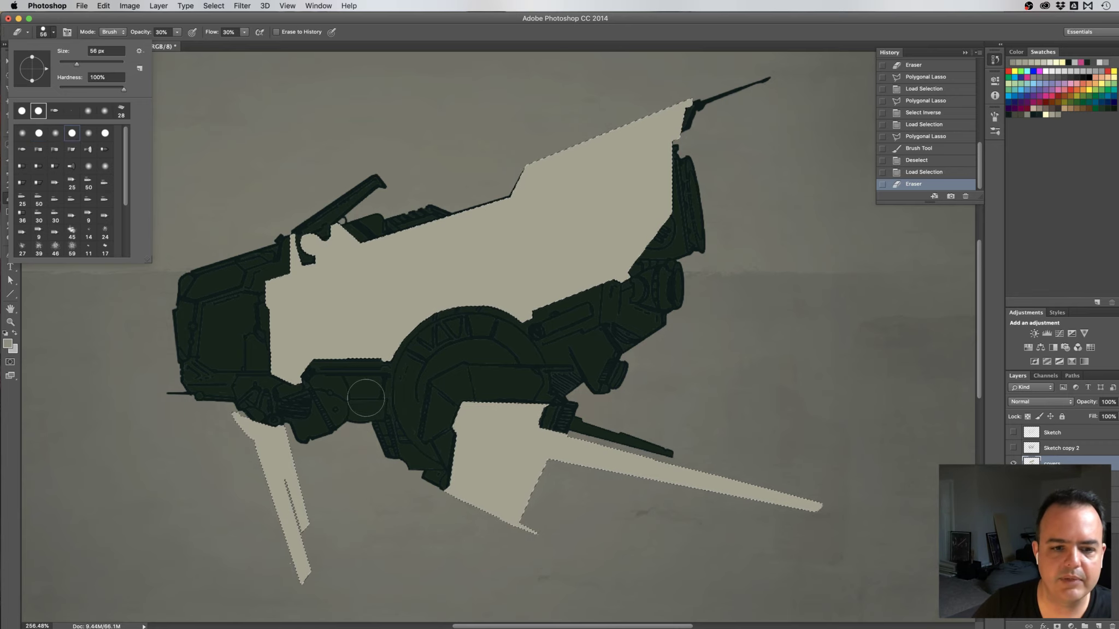
left_click(474, 480)
left_click(478, 470)
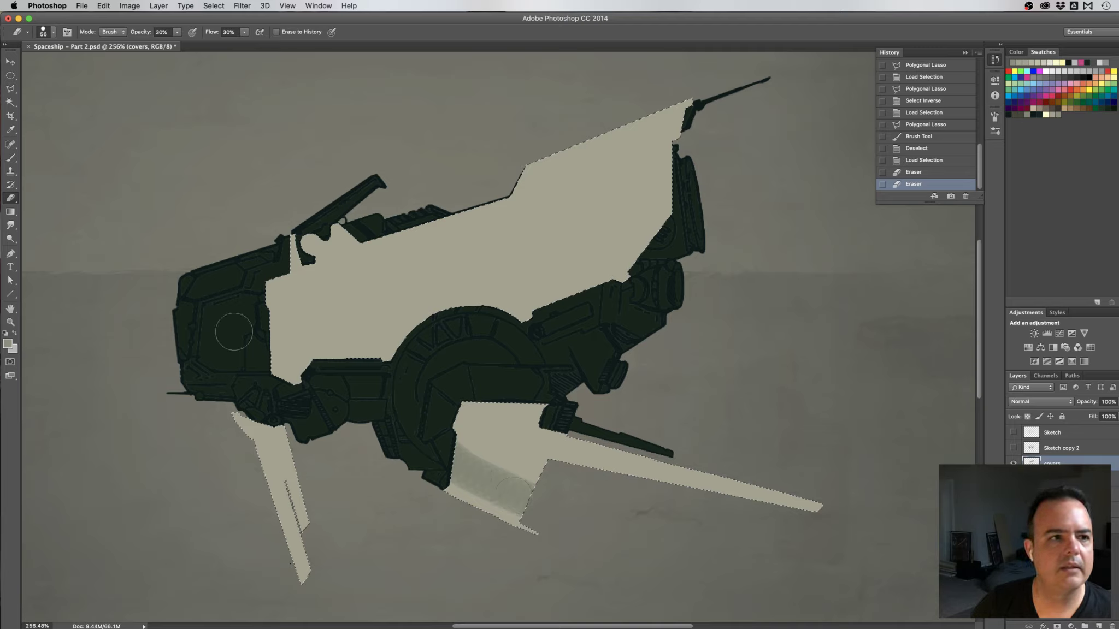
key("super+z")
Try a bristle eraser preset on the lower cover panel, then undo the streaks
left_click(53, 34)
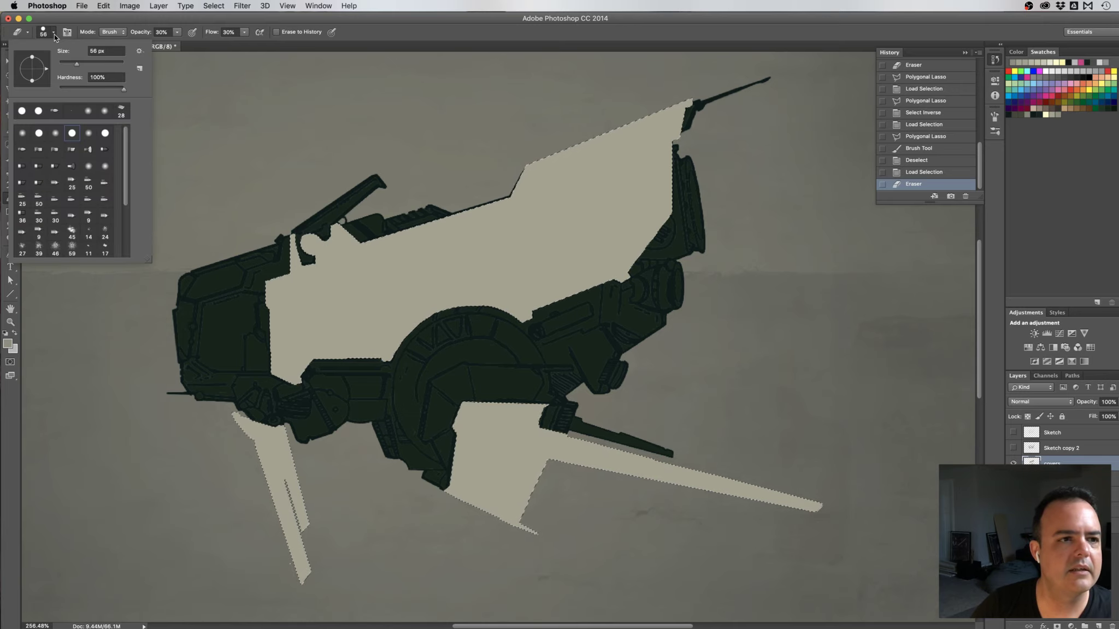
left_click(72, 166)
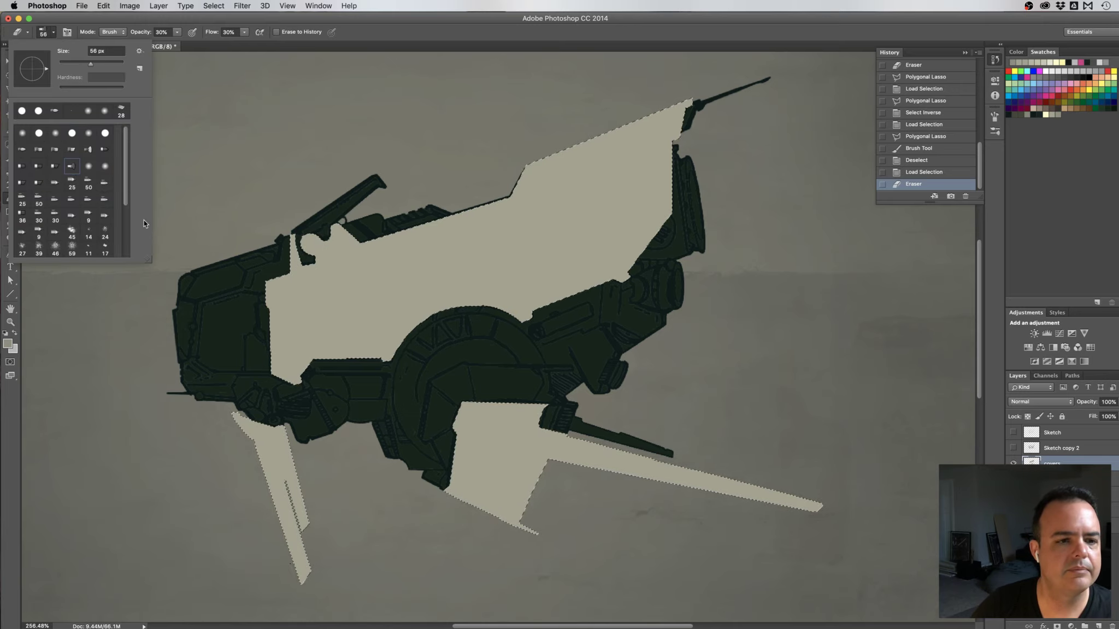
left_click_drag(437, 431, 527, 516)
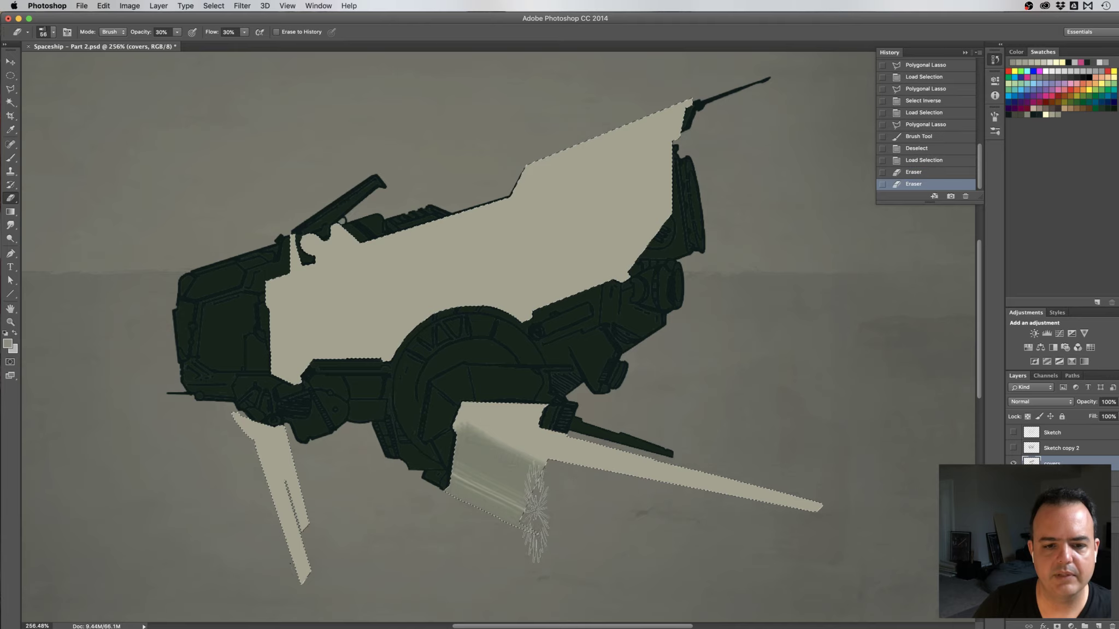
key("super+z")
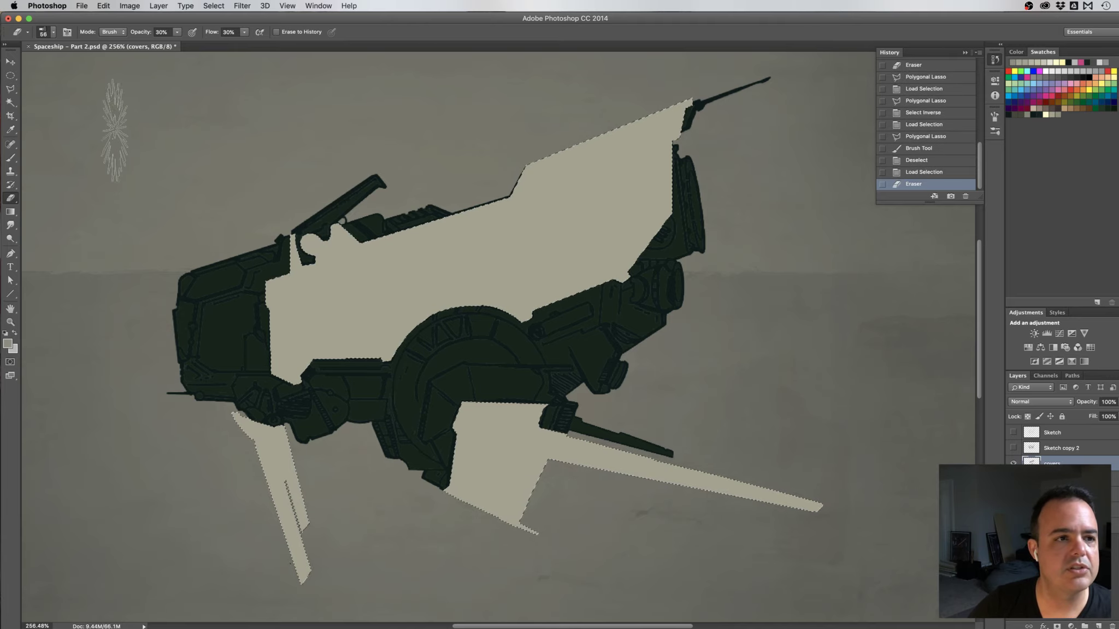
Switch to a 60 px bristle preset, enlarge it to 80 px, and erase along the lower beige panel's edge
left_click(54, 34)
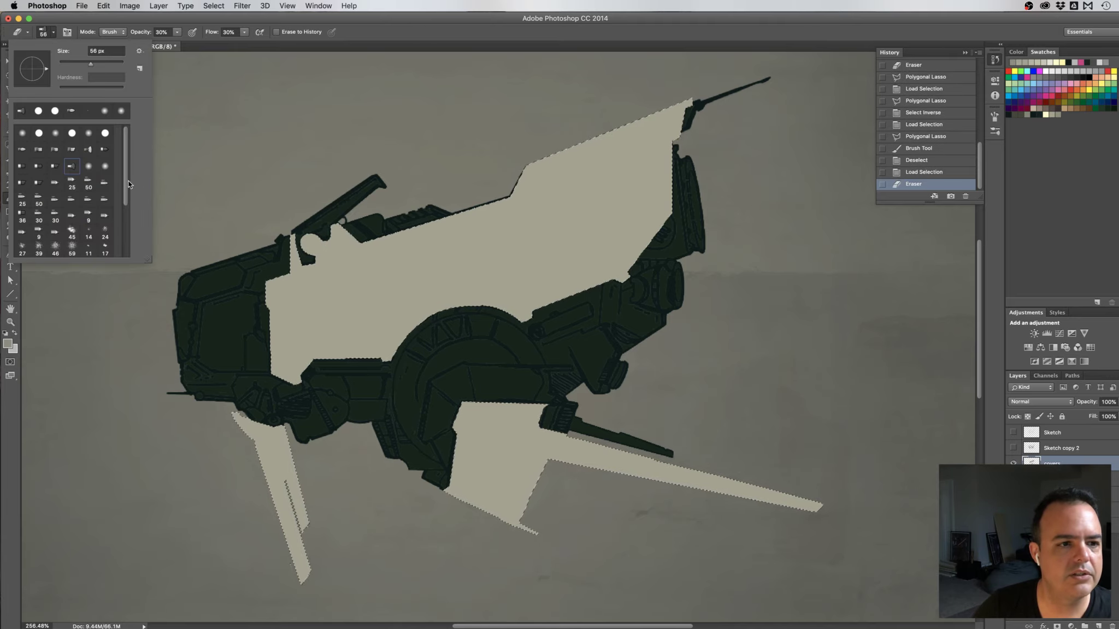
left_click_drag(124, 181, 123, 213)
left_click(71, 226)
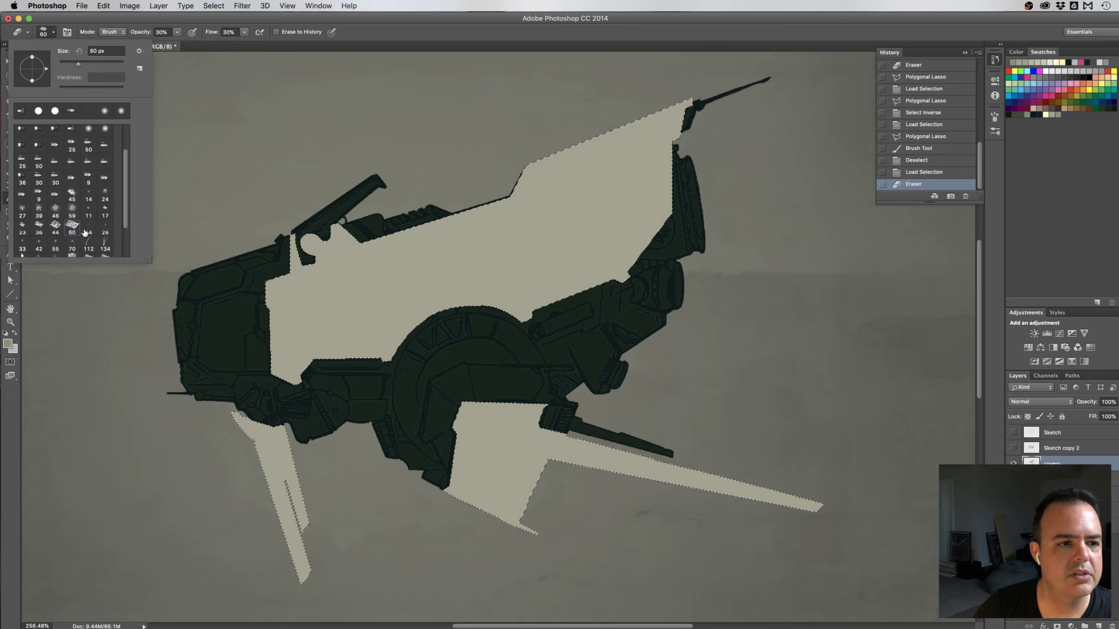
left_click(93, 29)
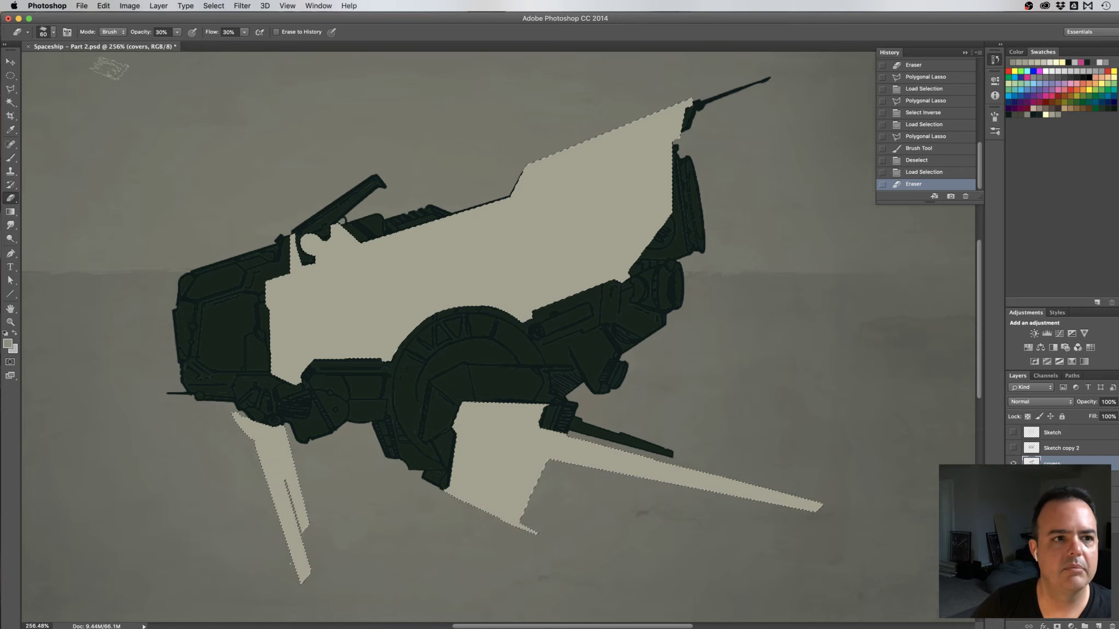
mouse_move(424, 446)
left_mouse_down()
mouse_move(456, 464)
mouse_move(427, 447)
mouse_move(528, 497)
left_mouse_up()
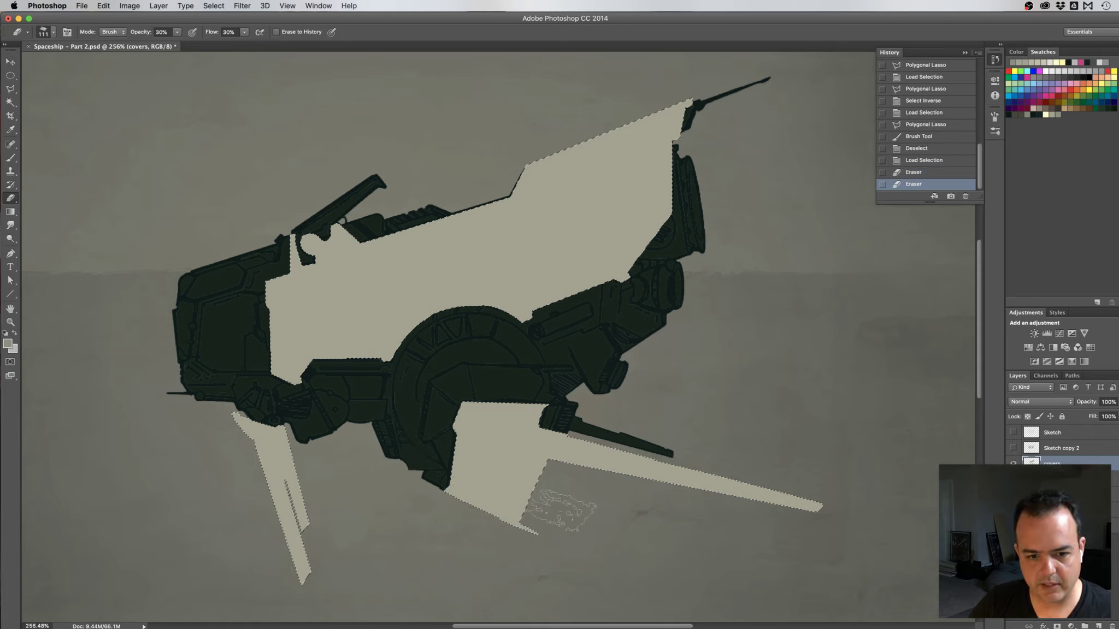
left_click_drag(481, 459, 530, 508)
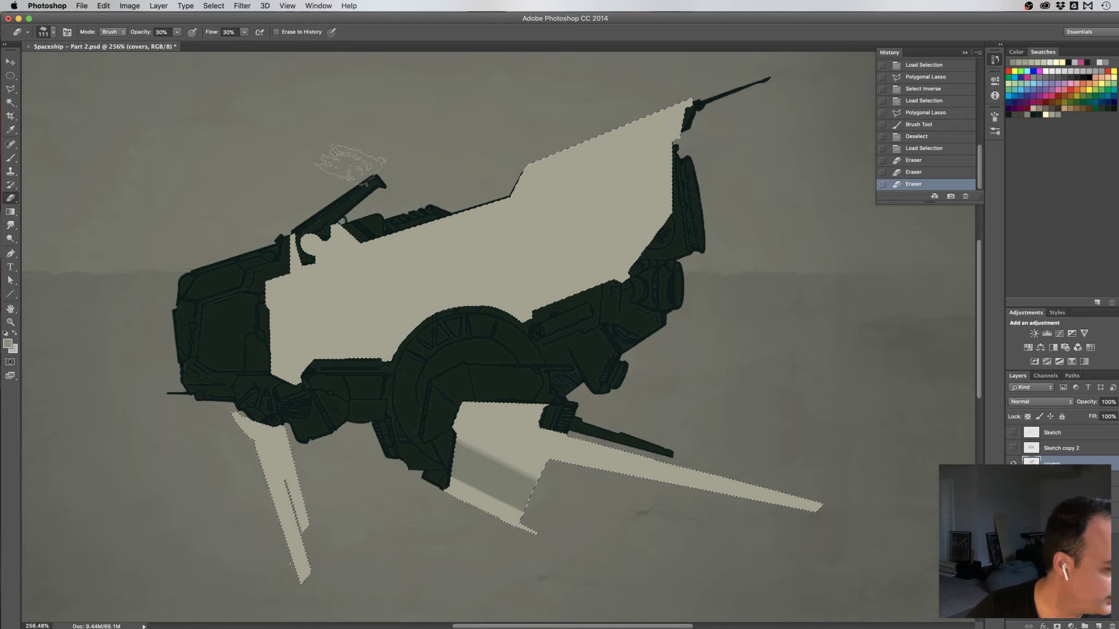
Set the eraser to 90 px and paint short strokes along the ship's upper edge and nose
left_click_drag(351, 176, 307, 175)
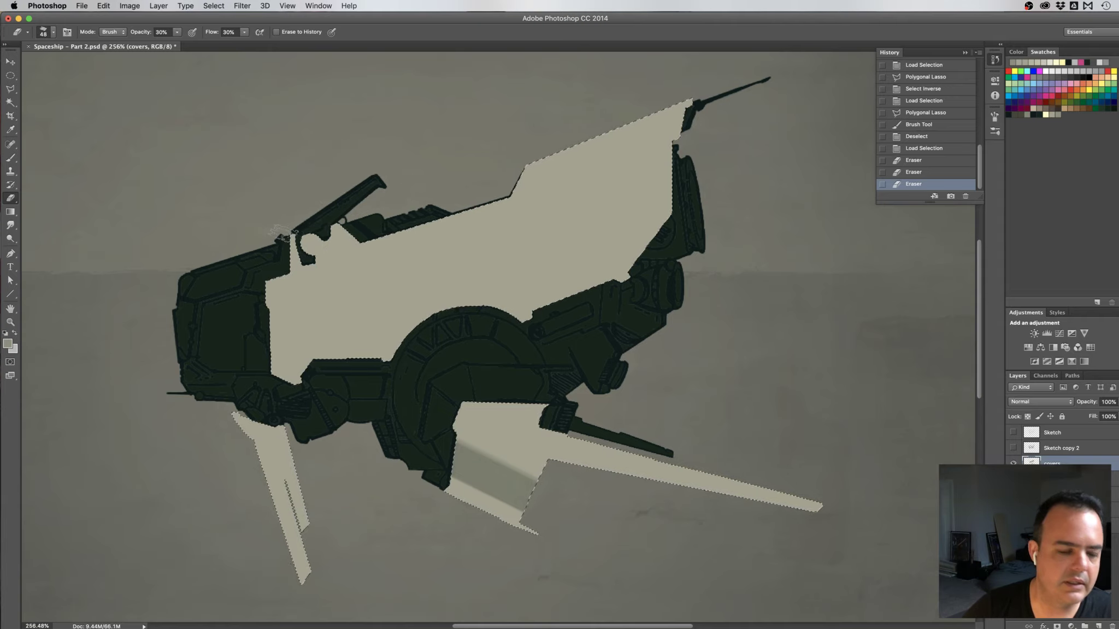
mouse_move(283, 234)
left_mouse_down()
mouse_move(346, 230)
mouse_move(319, 251)
mouse_move(311, 245)
mouse_move(344, 221)
mouse_move(322, 232)
mouse_move(312, 248)
mouse_move(366, 219)
mouse_move(353, 233)
mouse_move(327, 225)
left_mouse_up()
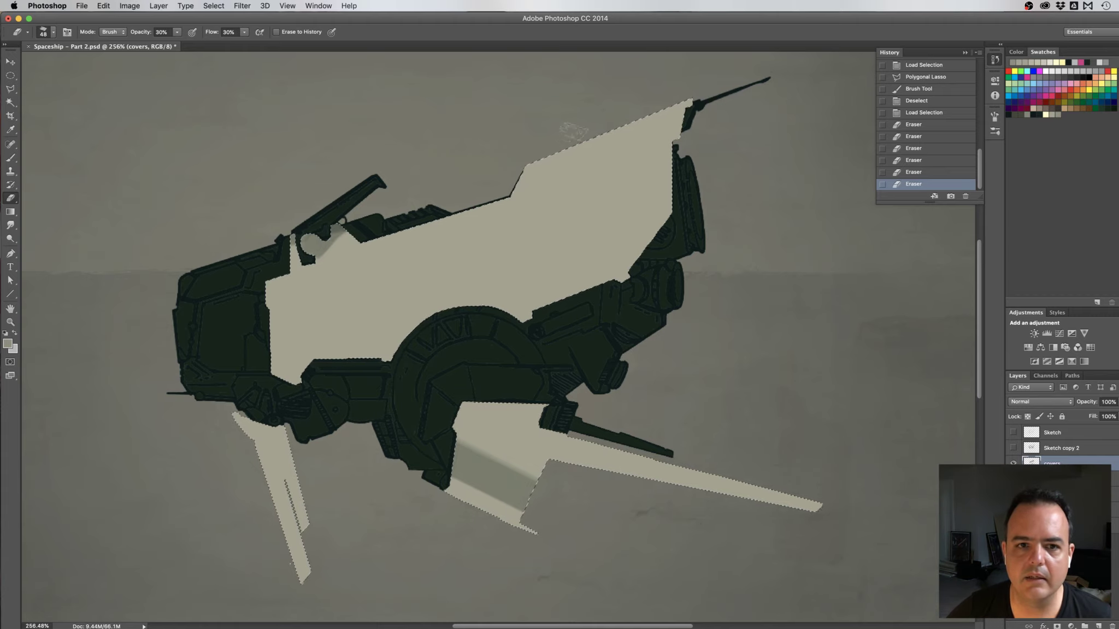
left_click_drag(678, 97, 541, 132)
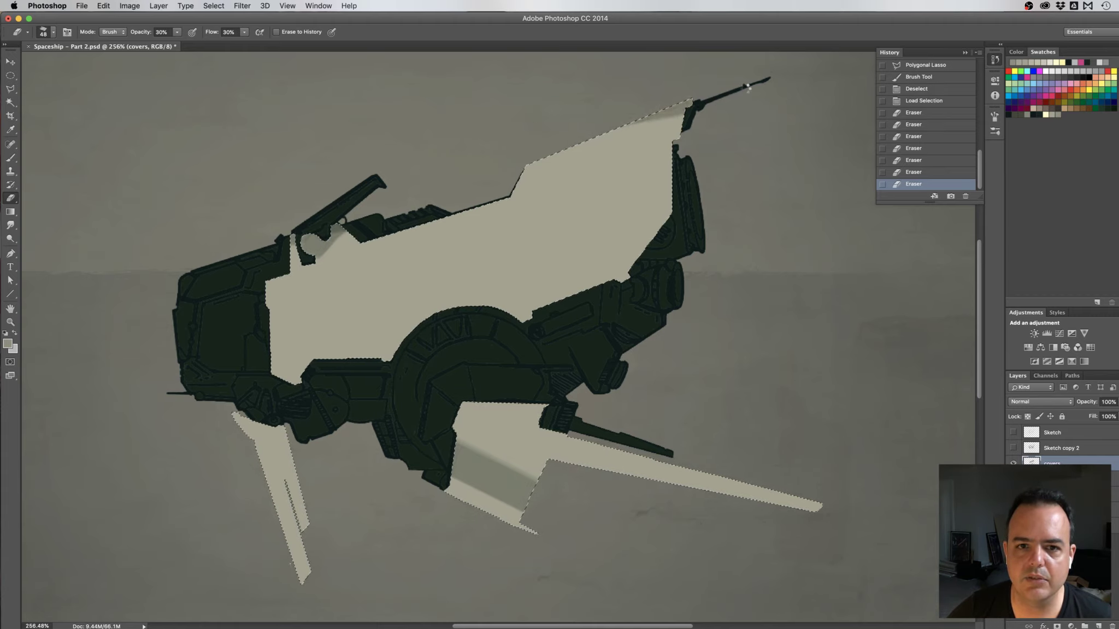
left_click_drag(747, 86, 557, 139)
mouse_move(721, 107)
left_mouse_down()
mouse_move(756, 94)
mouse_move(724, 115)
left_mouse_up()
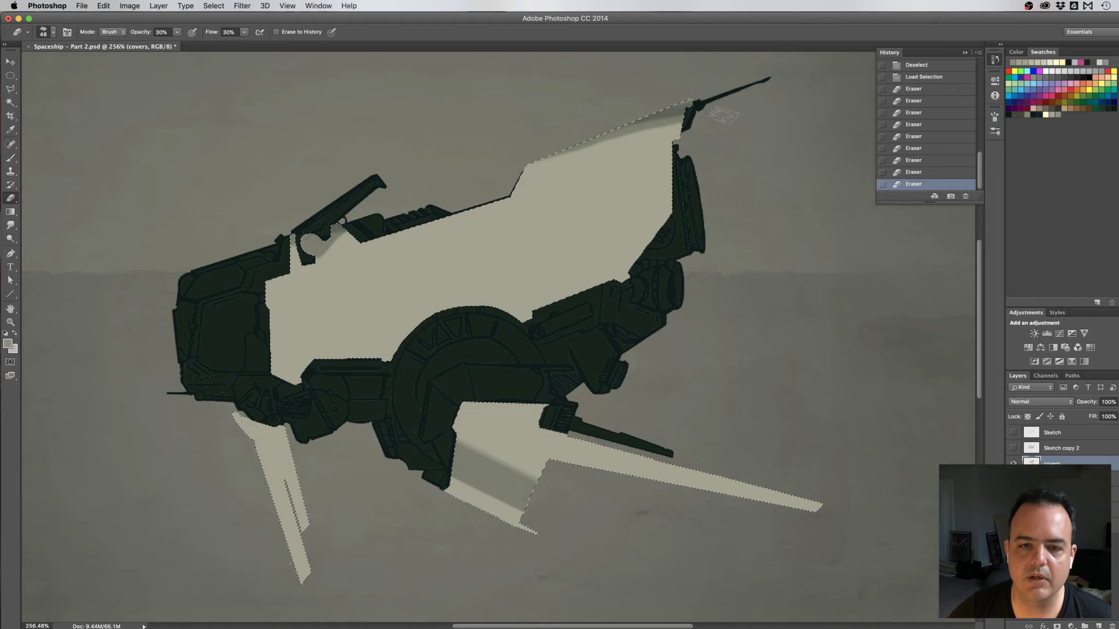
left_click_drag(623, 121, 530, 142)
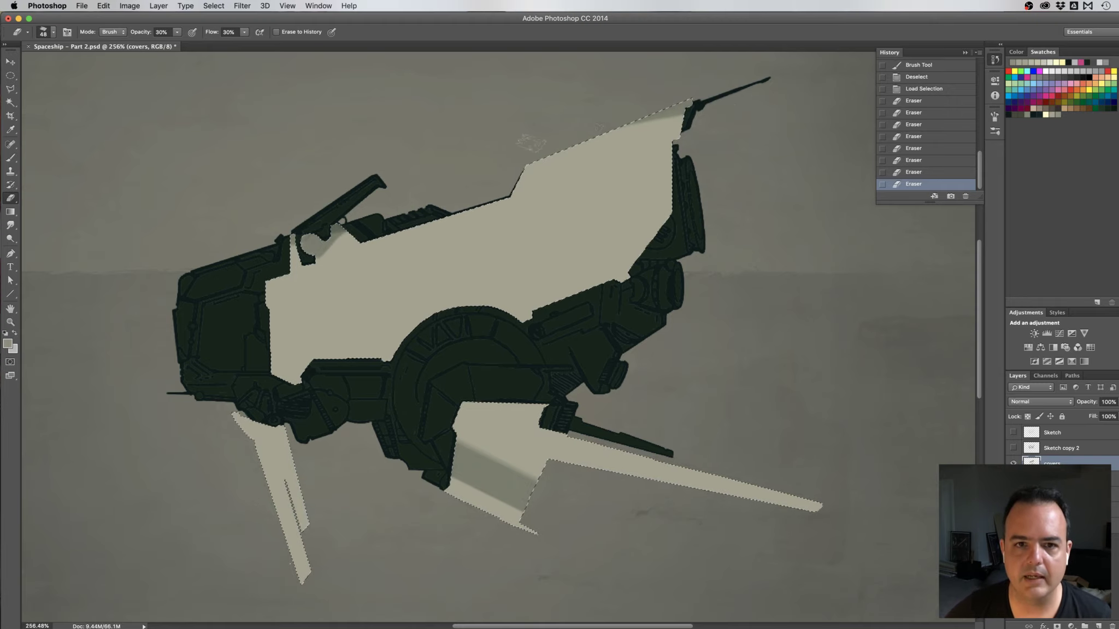
mouse_move(691, 115)
left_mouse_down()
mouse_move(541, 143)
mouse_move(709, 100)
mouse_move(731, 130)
left_mouse_up()
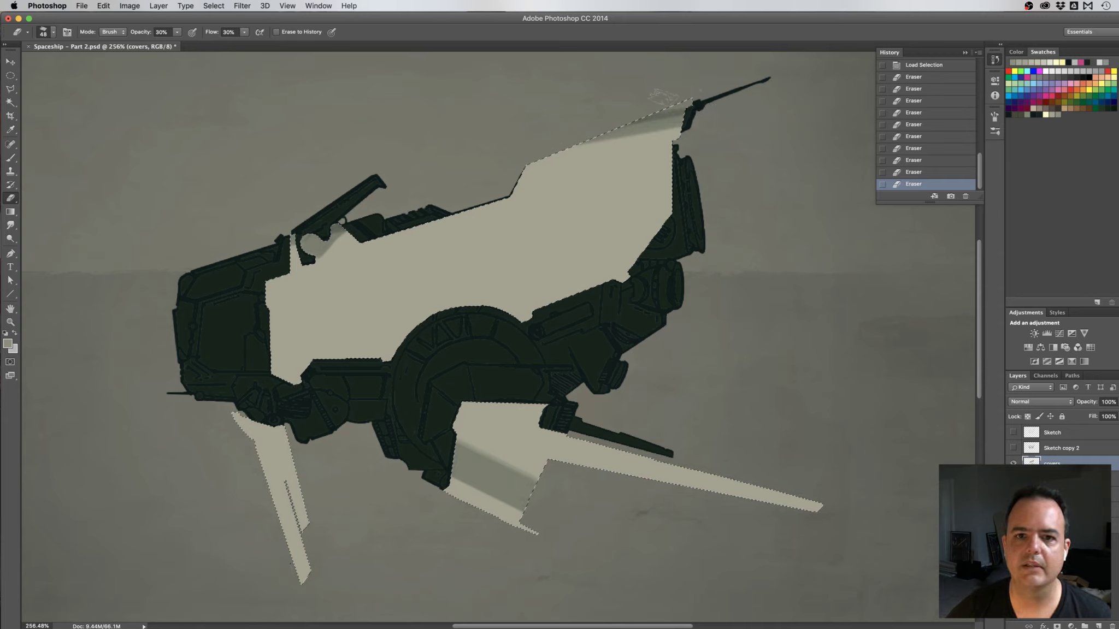
left_click_drag(638, 98, 649, 100)
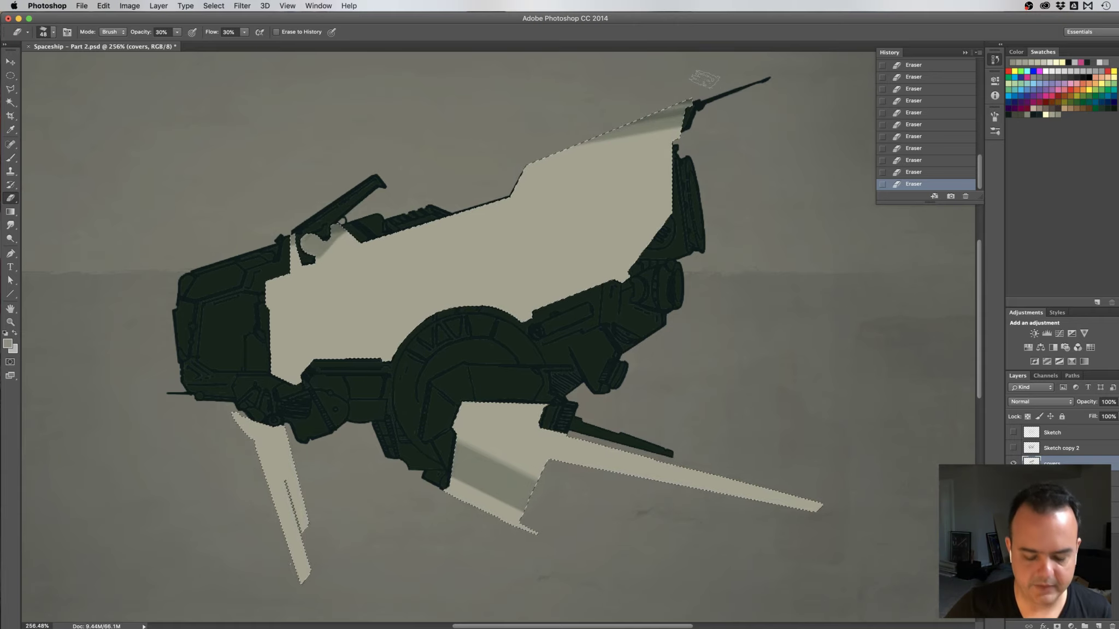
Roll back the last several eraser strokes using earlier History states
left_click(922, 159)
left_click(924, 149)
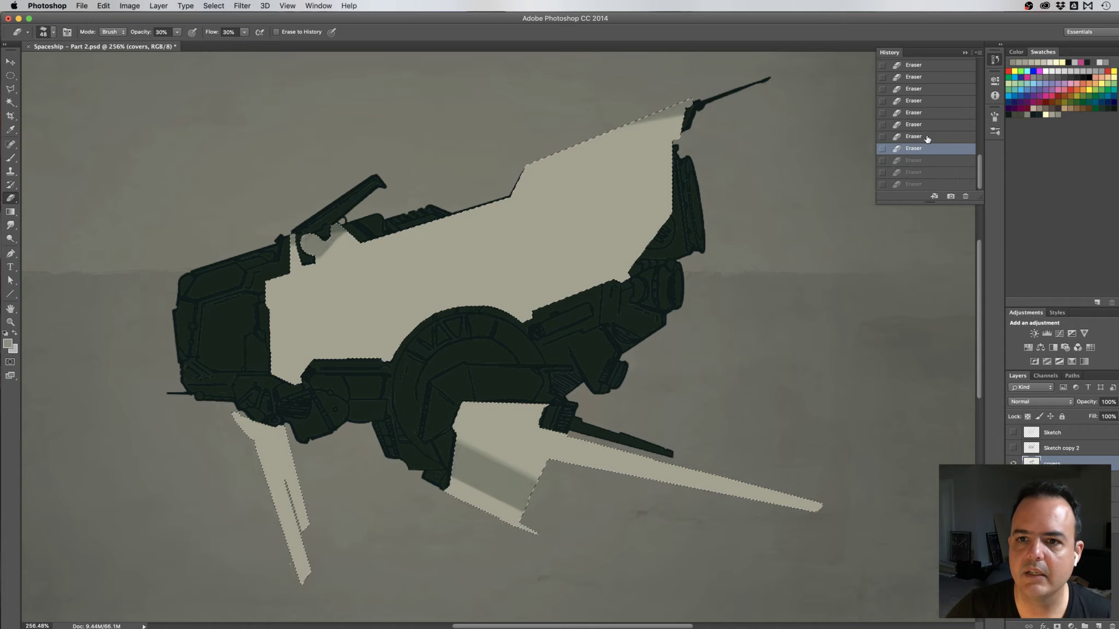
left_click(926, 136)
left_click(923, 124)
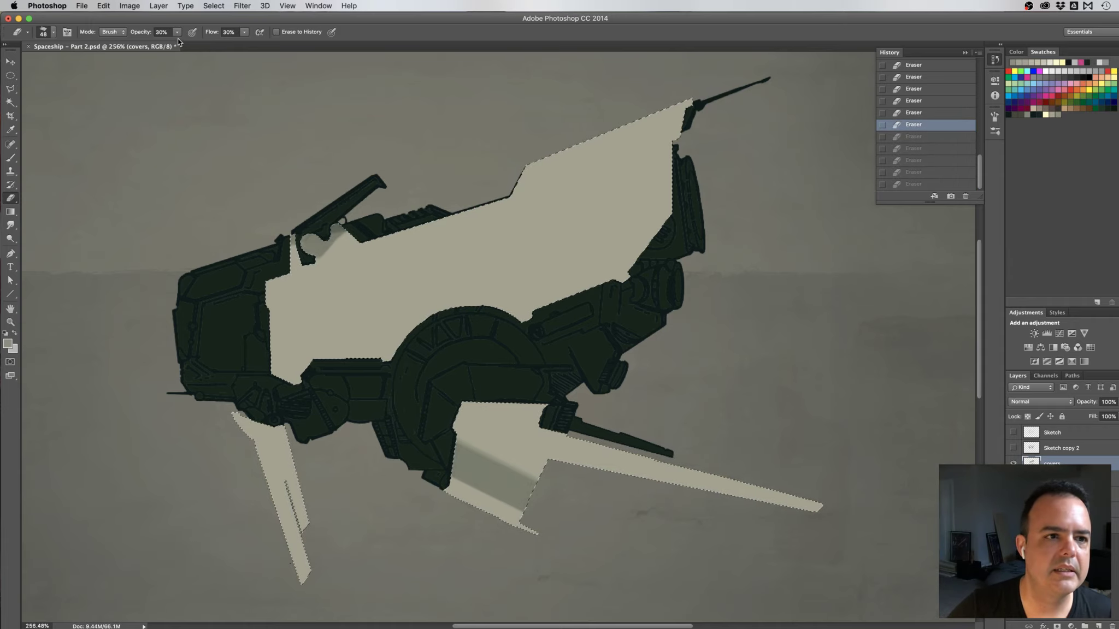
Set the eraser's Opacity and Flow to 20%
left_click(163, 32)
type("20")
key("Tab")
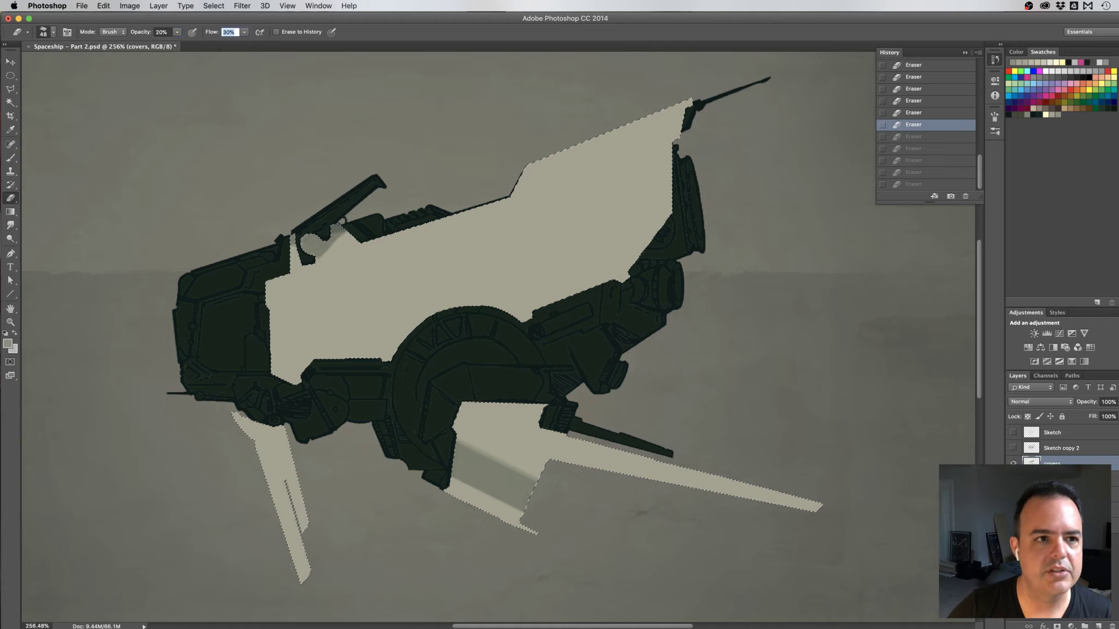
type("20")
key("Tab")
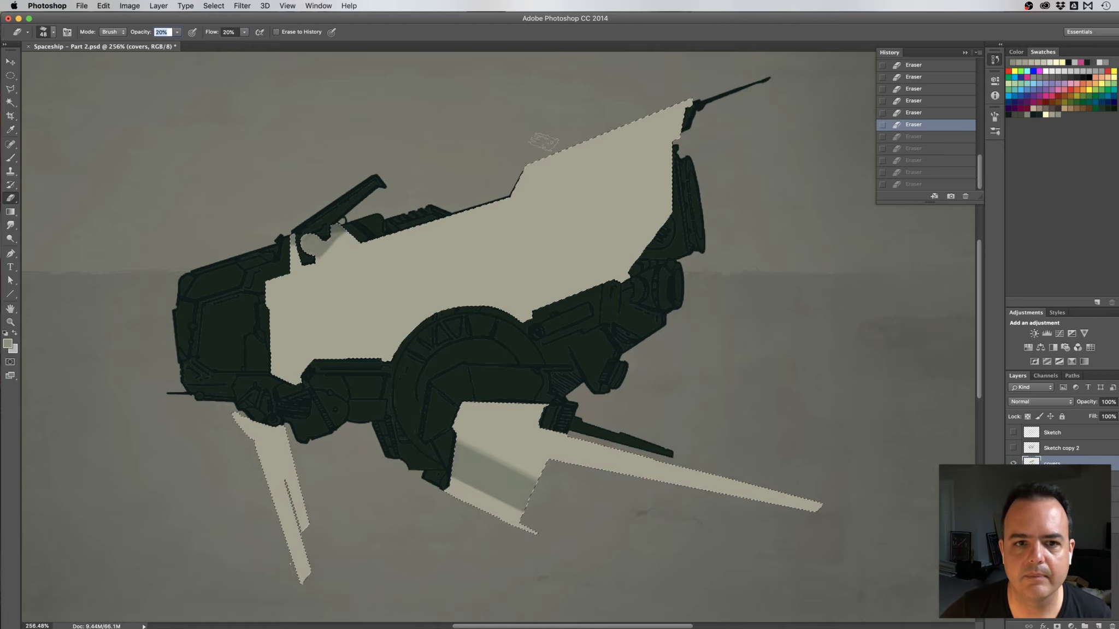
Faintly dab the hull near the ship's top spike at 20% strength
left_click(543, 141)
left_click(710, 101)
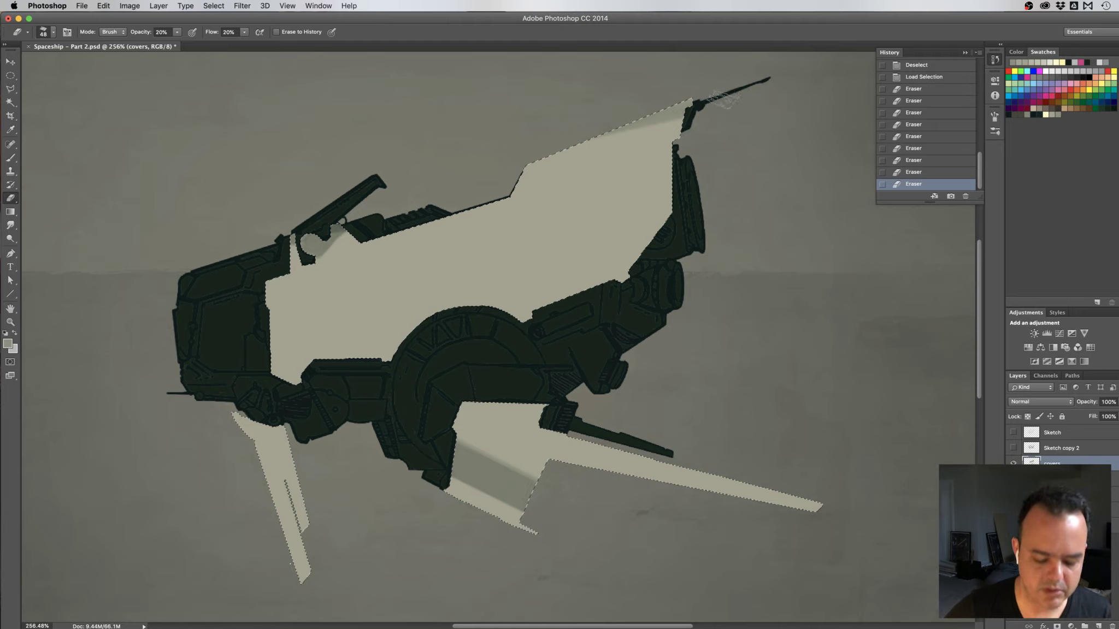
key("super+z")
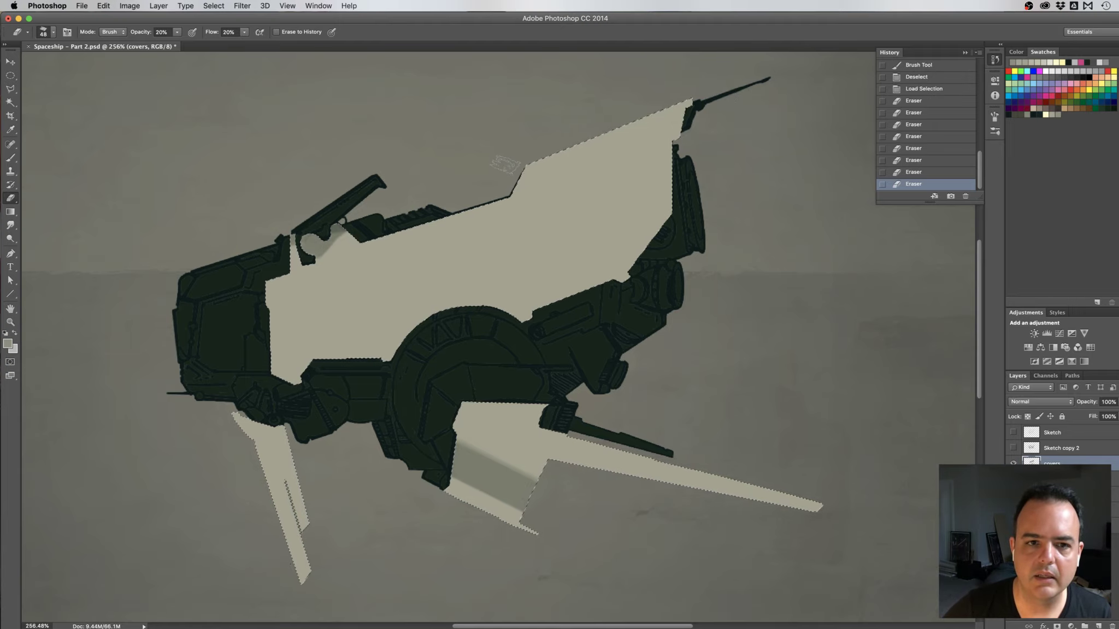
left_click(661, 98)
left_click(719, 101)
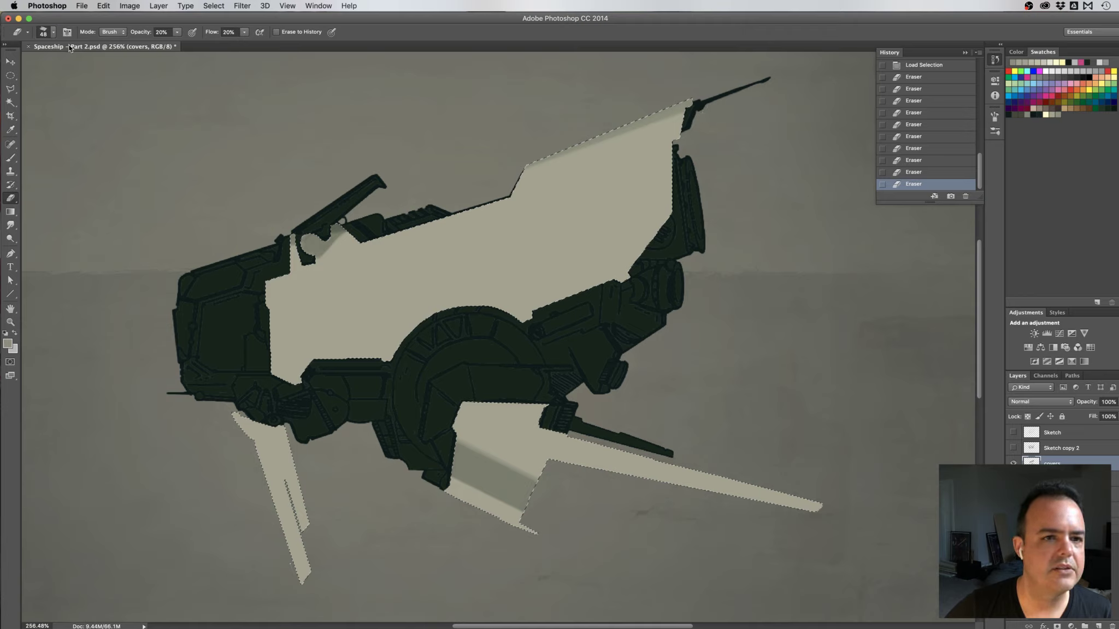
Choose the 46 px preset and lightly erase along the upper panel's top edge
left_click(52, 33)
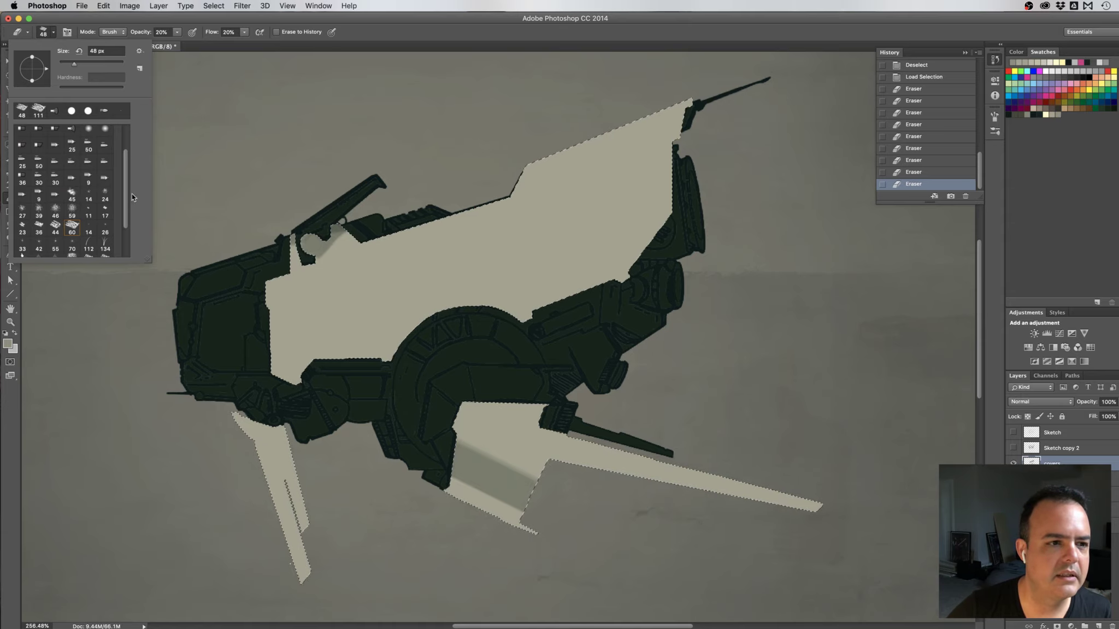
left_click(56, 212)
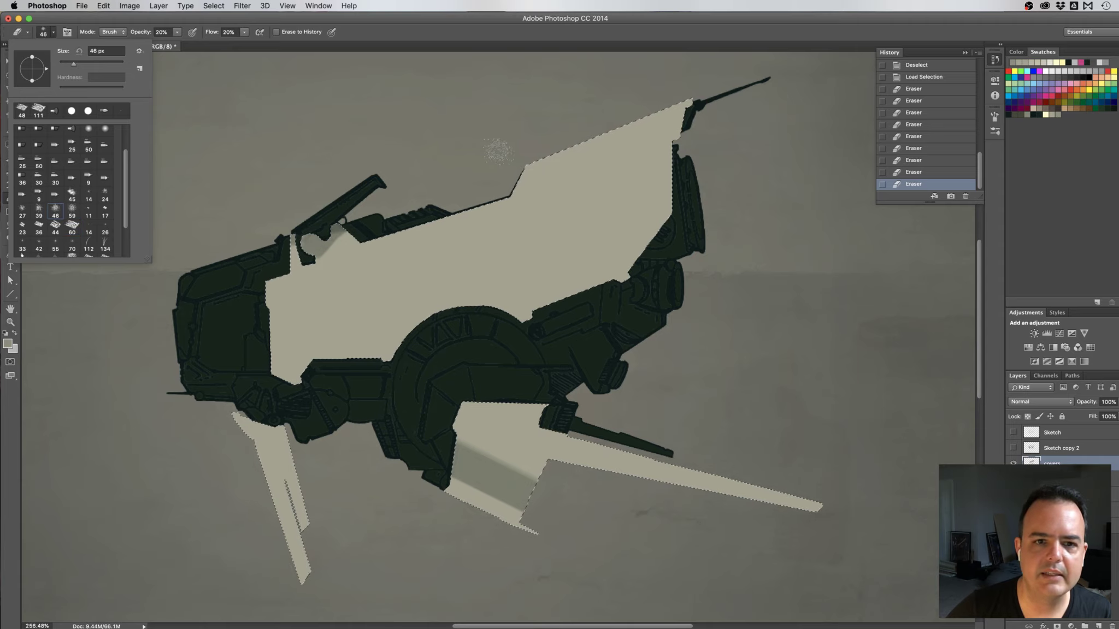
left_click(503, 159)
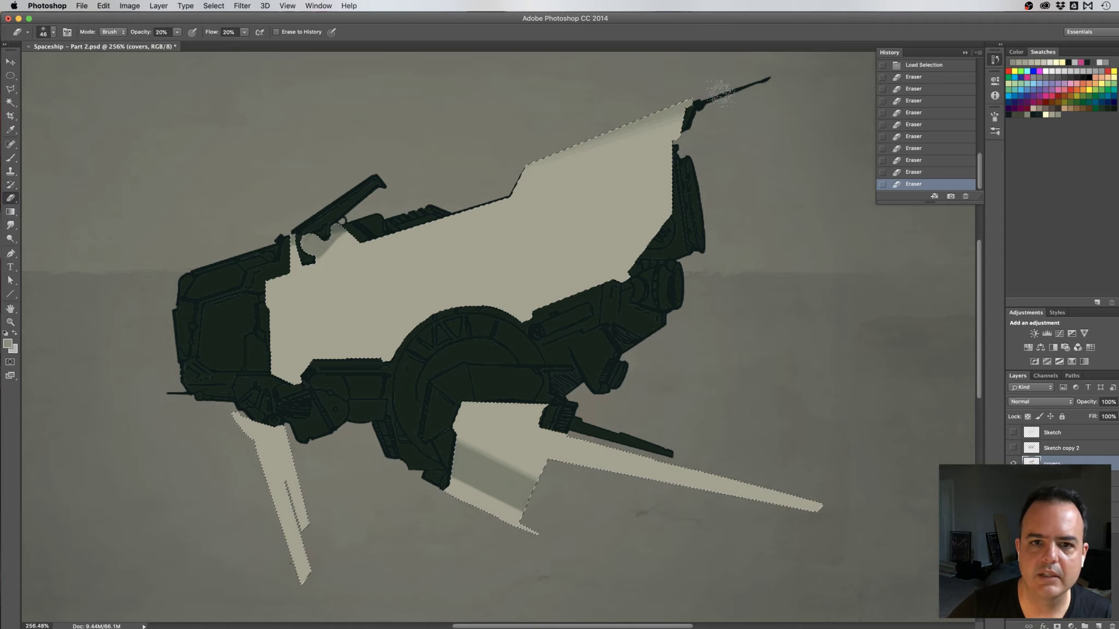
left_click_drag(720, 92, 716, 91)
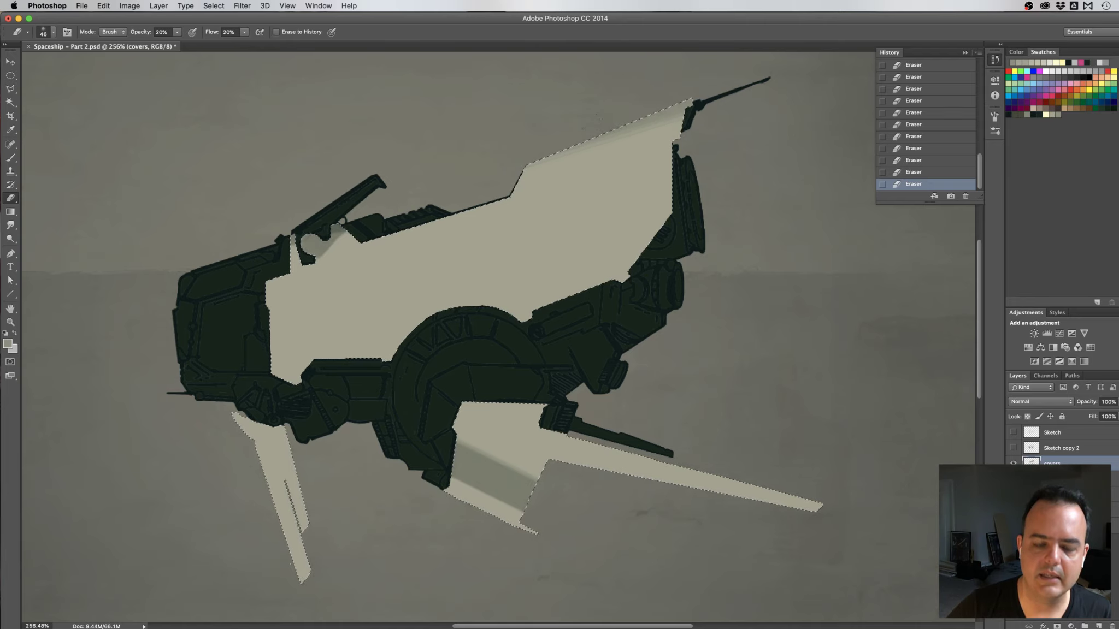
key("super+z")
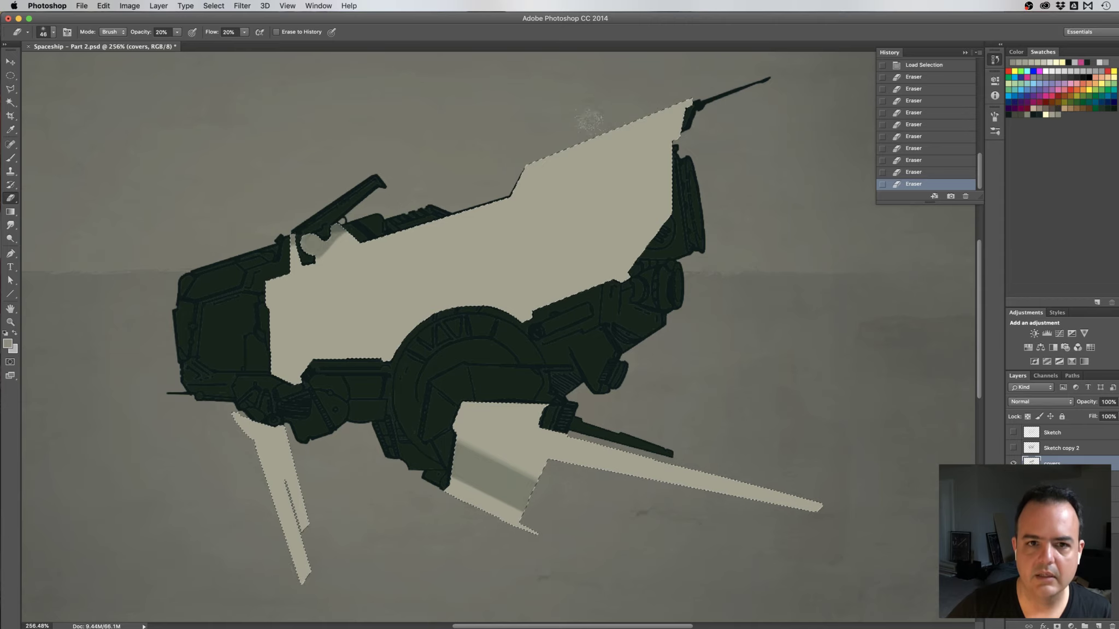
left_click_drag(498, 160, 514, 151)
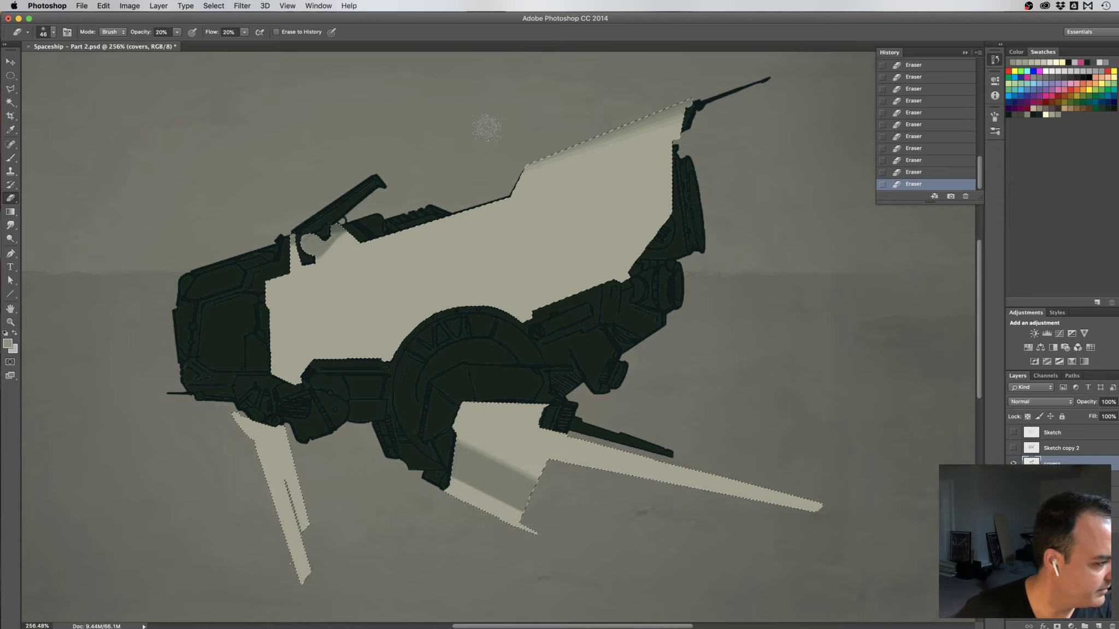
Pick the soft round 46 px eraser brush at 0% hardness and confirm it in the picker
left_click(53, 32)
left_click(89, 111)
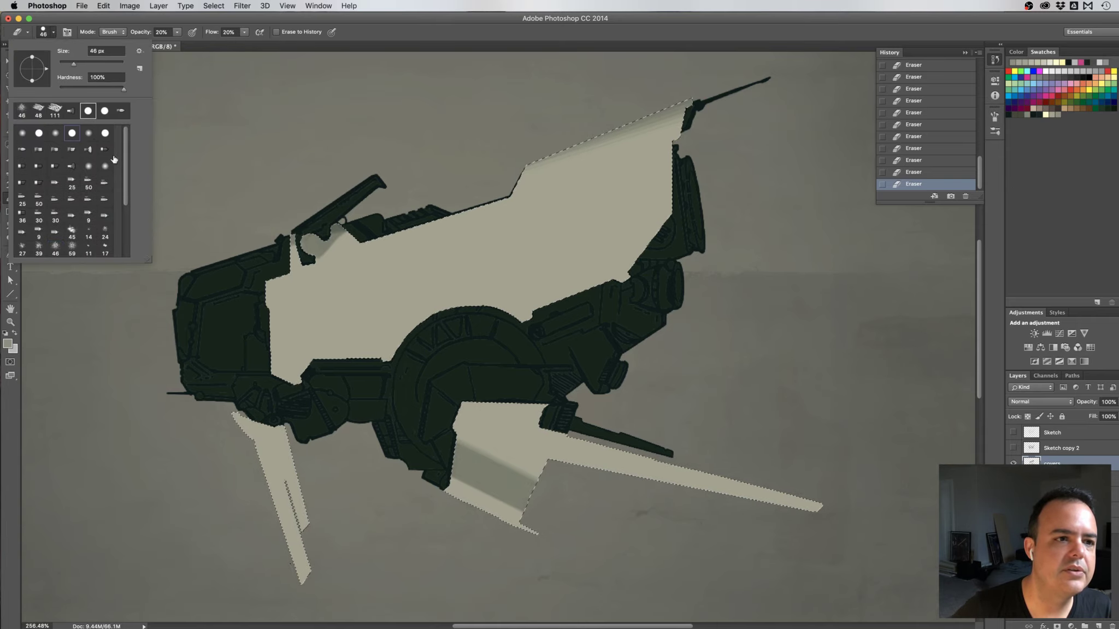
left_click(22, 132)
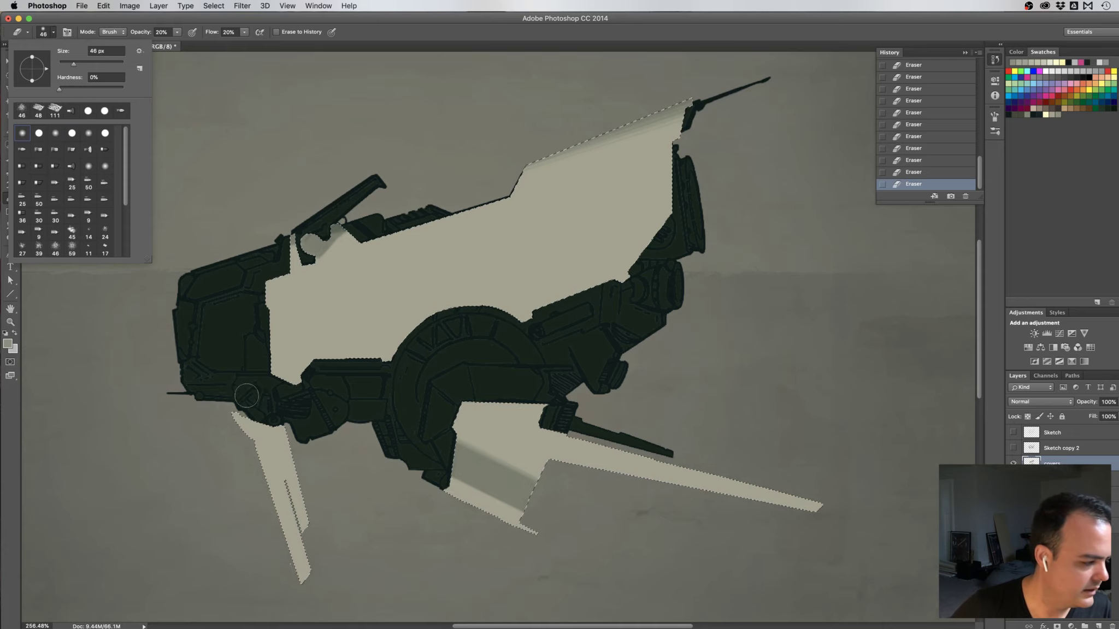
left_click(218, 418)
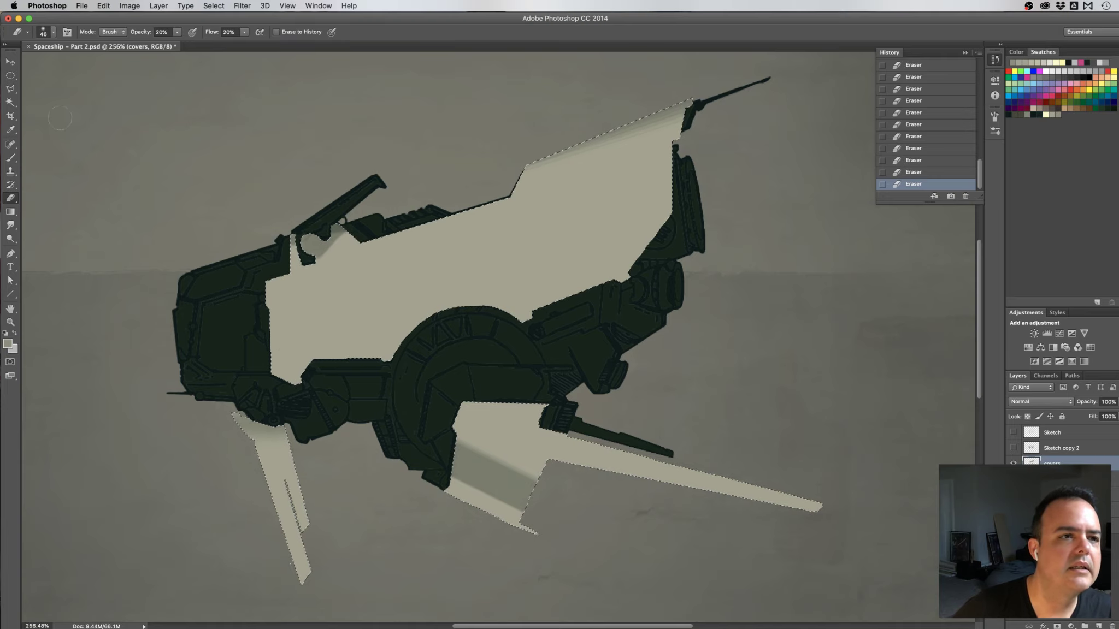
left_click(53, 33)
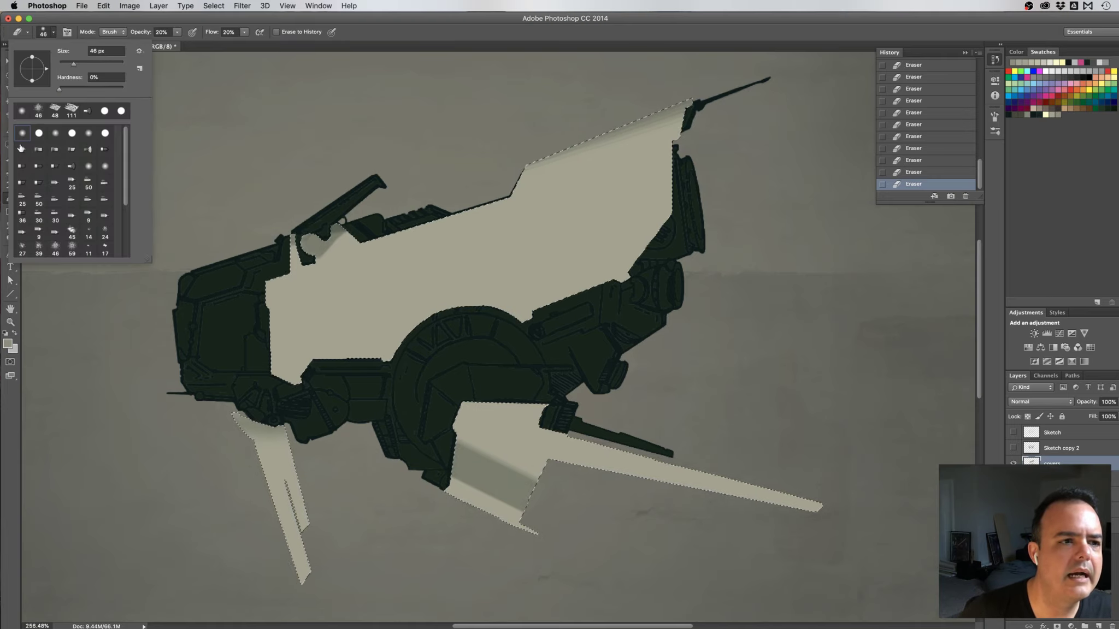
left_click(69, 21)
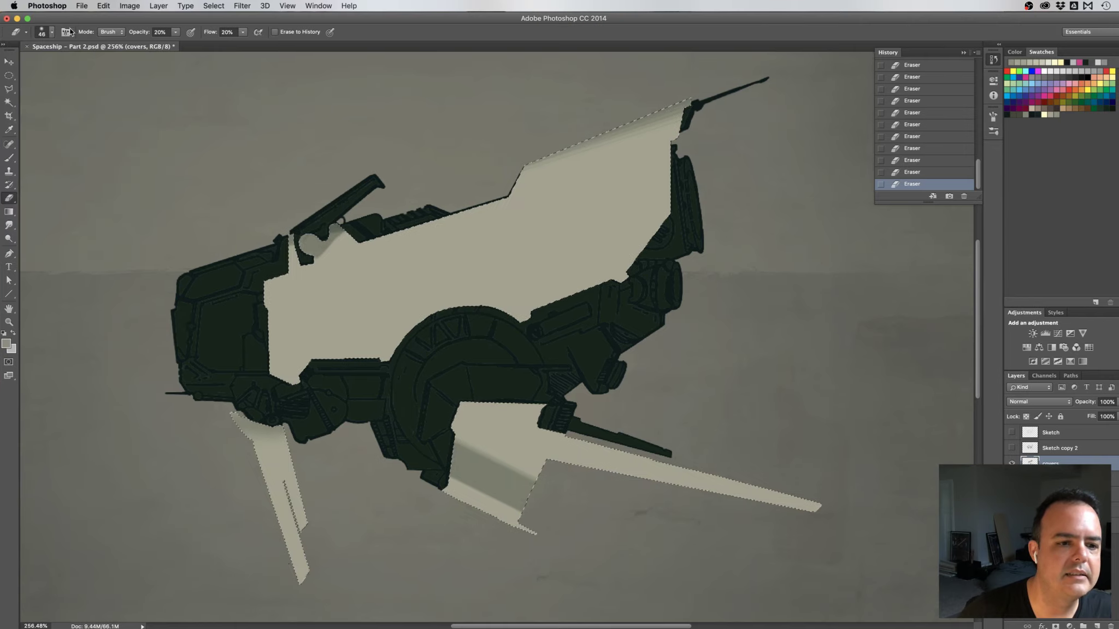
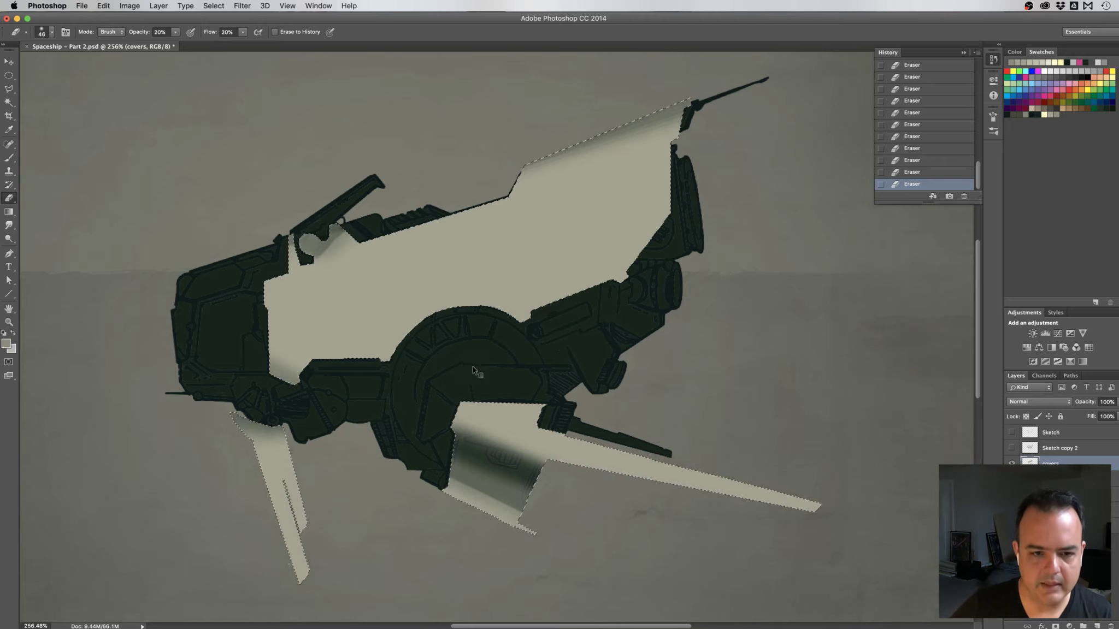
Set the eraser to a 22 px tip with 30% opacity and 30% flow
left_click_drag(467, 367, 459, 368)
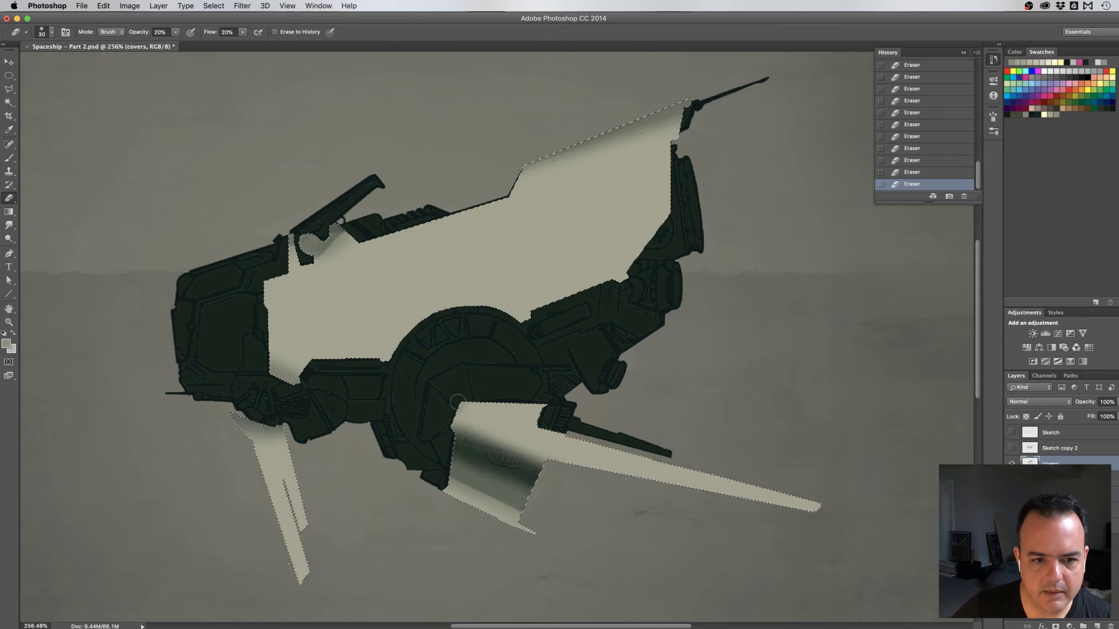
left_click(160, 32)
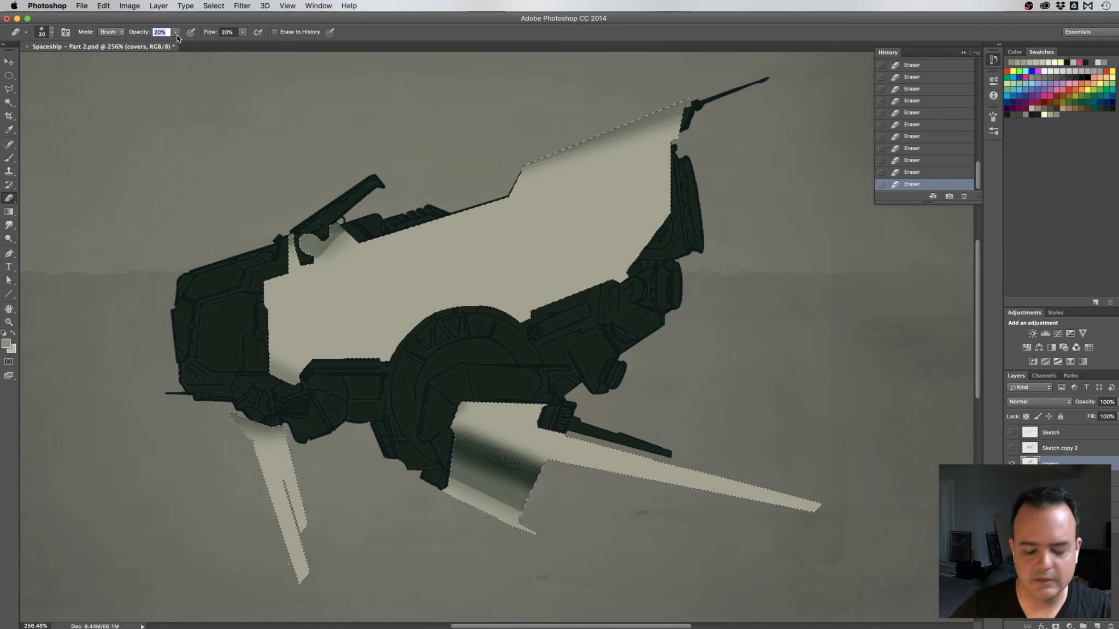
type("30")
key("Tab")
type("30")
key("shift+Tab")
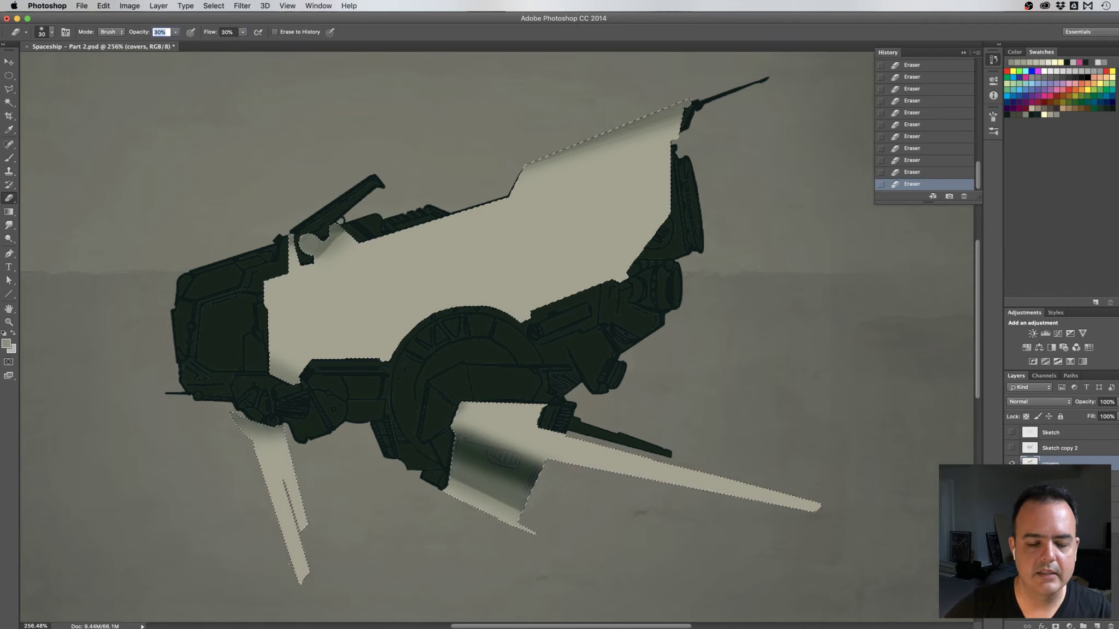
left_click_drag(465, 394, 459, 394)
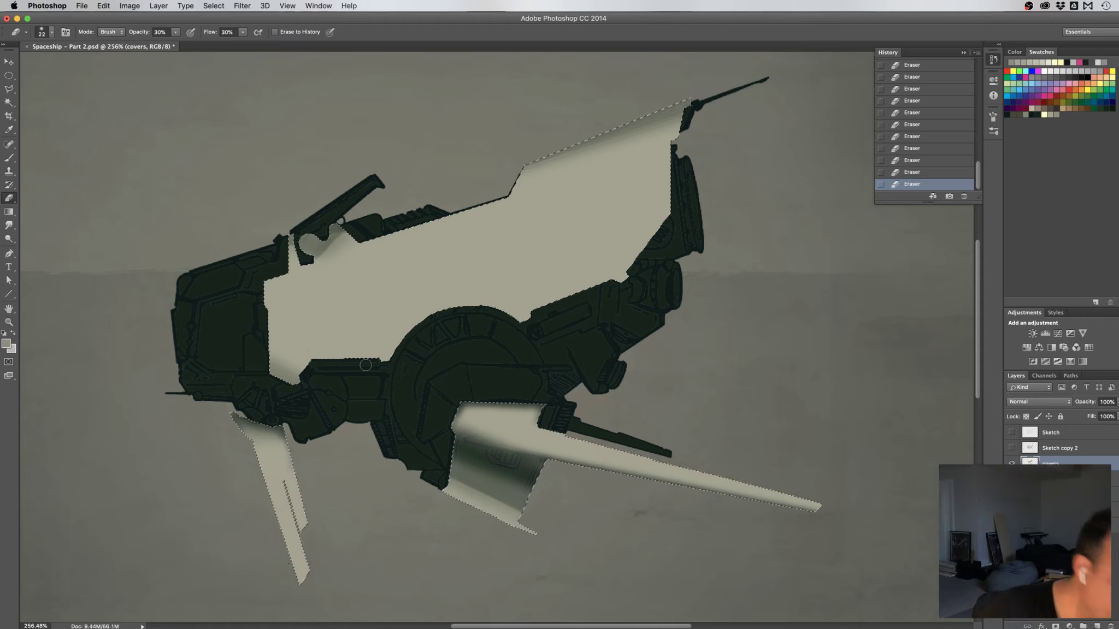
Switch to the Brush with a near-black colour and a slightly smaller tip
key("b")
left_click(268, 379, "alt")
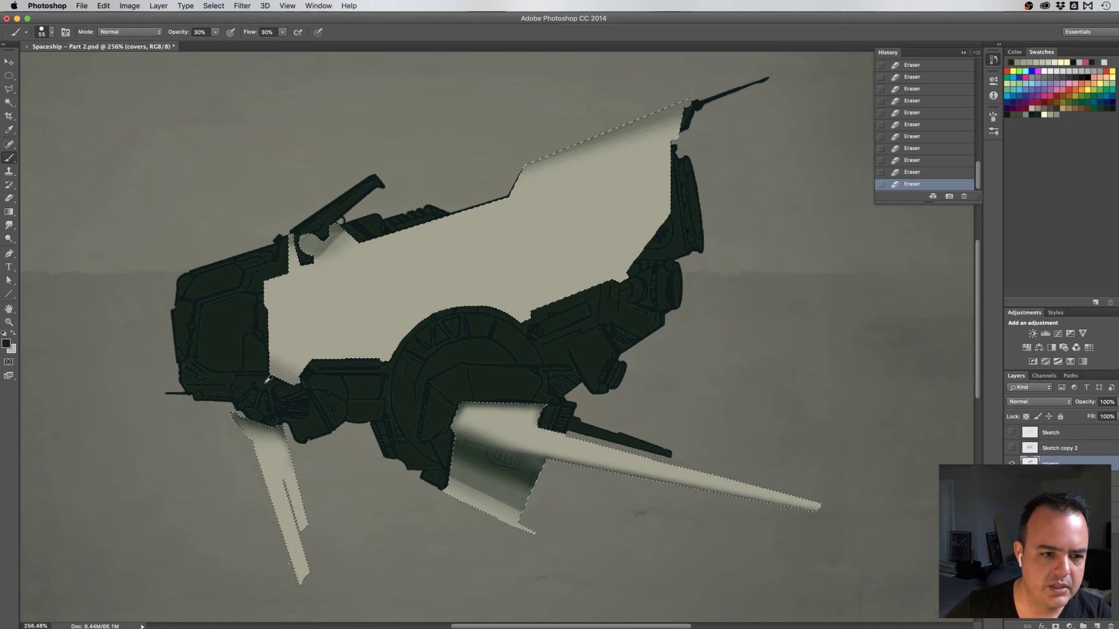
left_click_drag(283, 417, 247, 420)
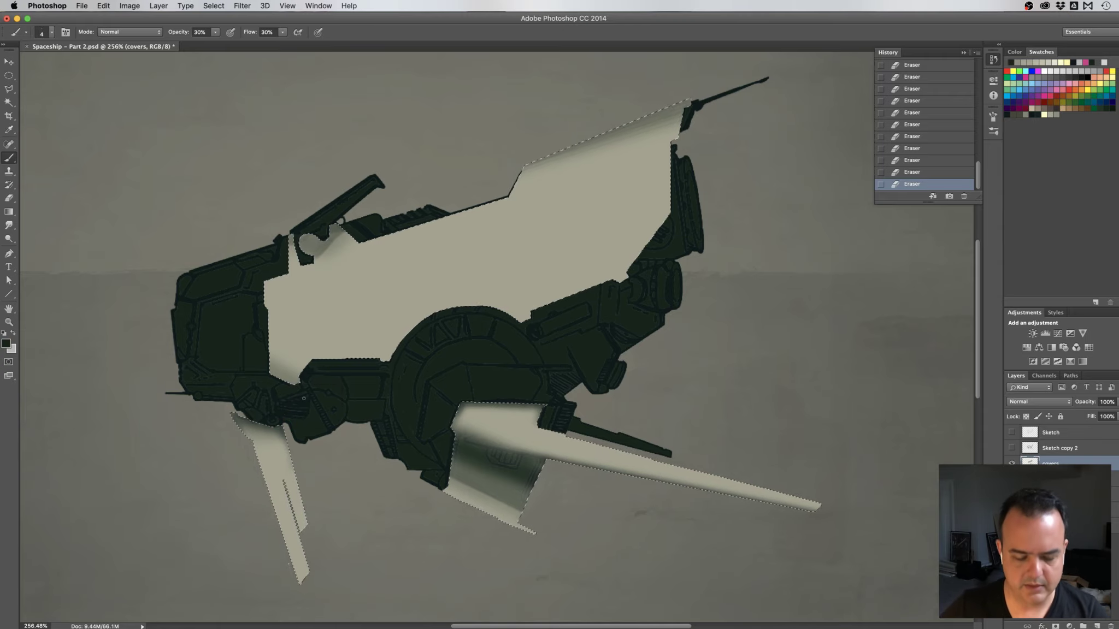
scroll(335, 374, "up", 6)
scroll(335, 374, "down", 5)
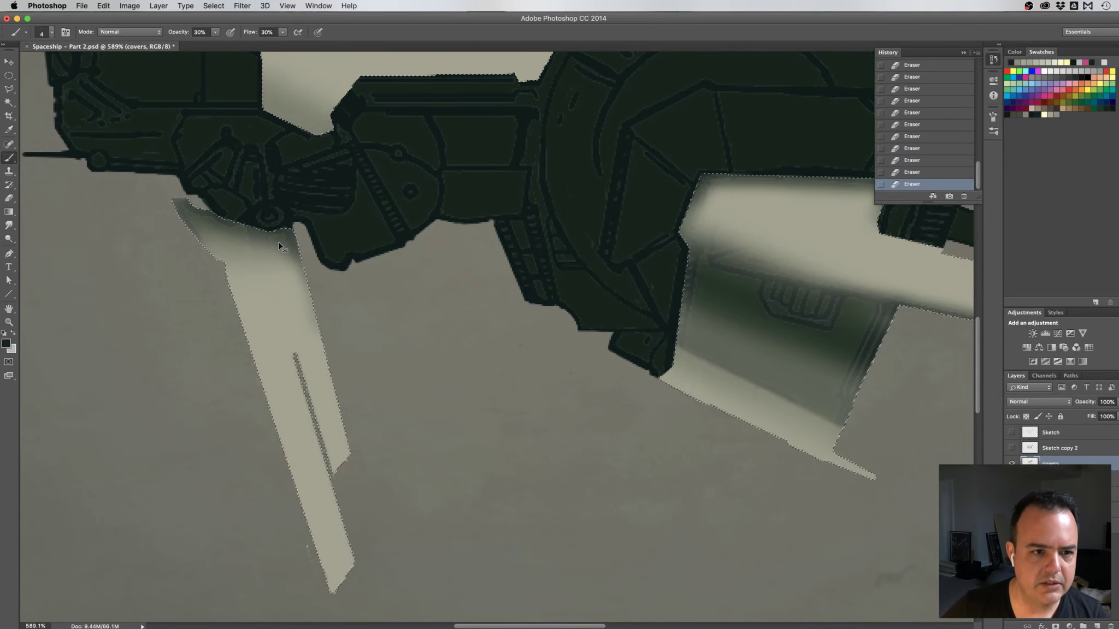
Zoom into the left fin and paint a short 3 px dark stroke along the hull edge
mouse_move(267, 242)
left_mouse_down()
mouse_move(317, 253)
mouse_move(349, 237)
mouse_move(387, 275)
left_mouse_up()
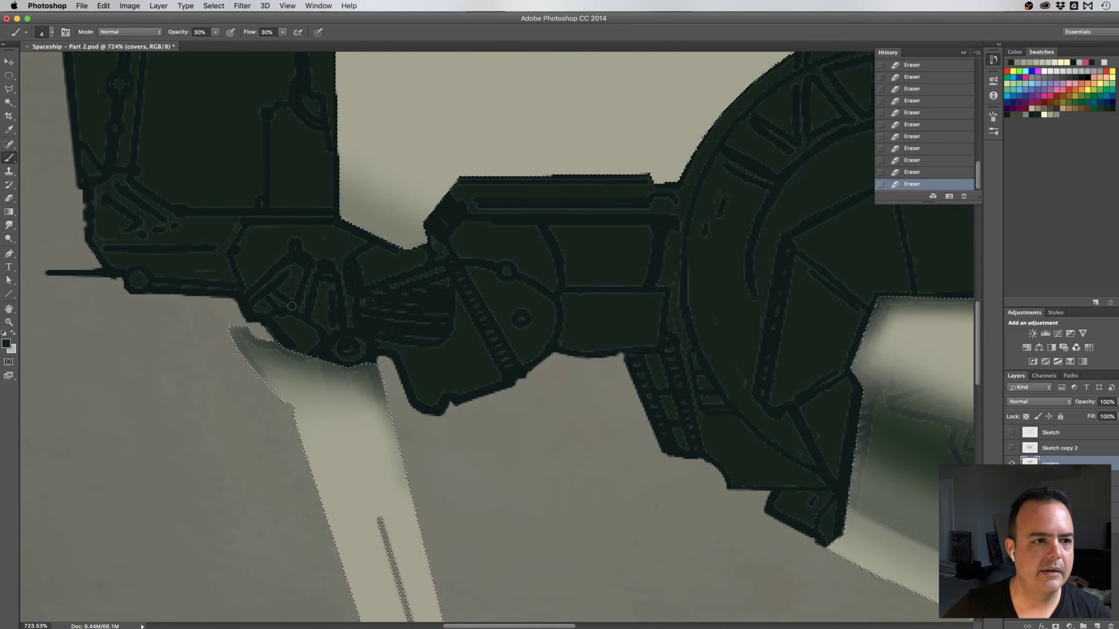
left_click_drag(197, 312, 199, 311)
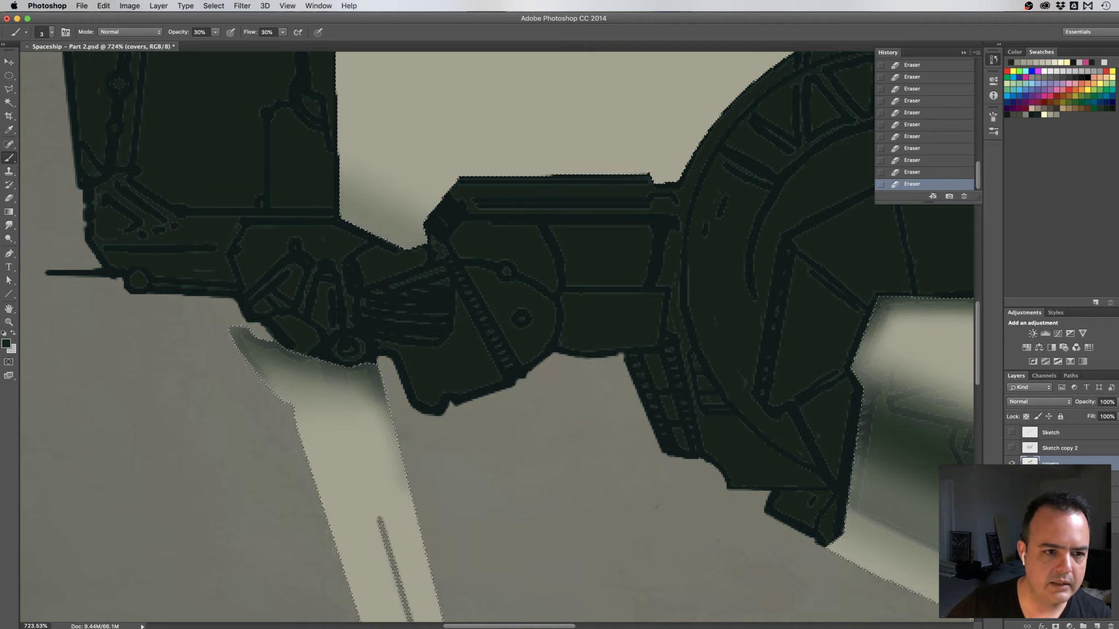
left_click_drag(246, 328, 250, 336)
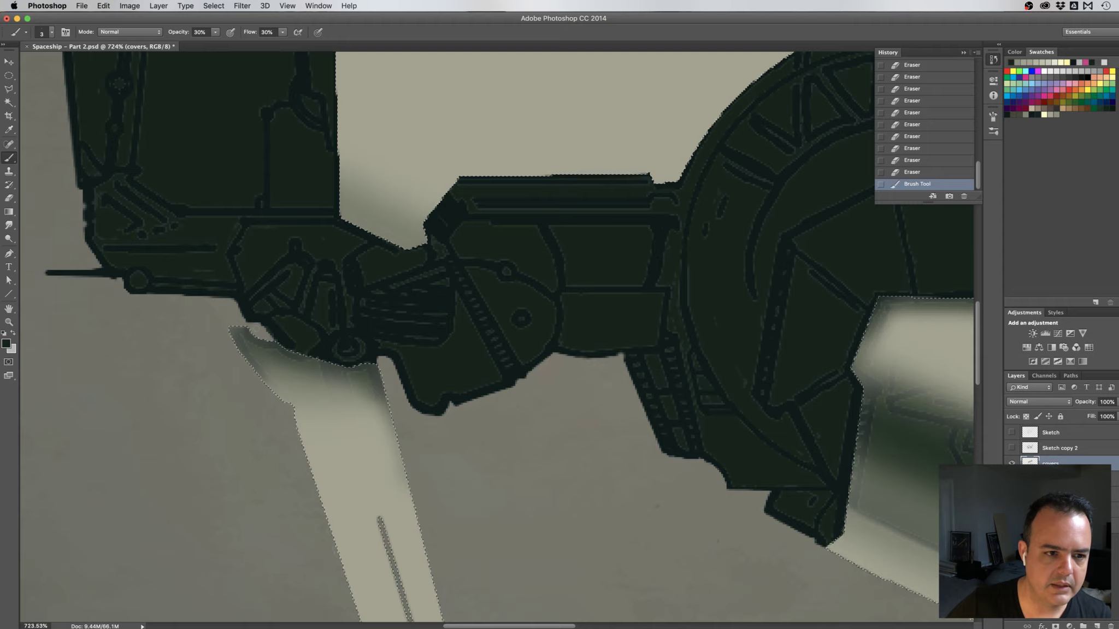
Set the brush opacity and flow to 100%
left_click(203, 31)
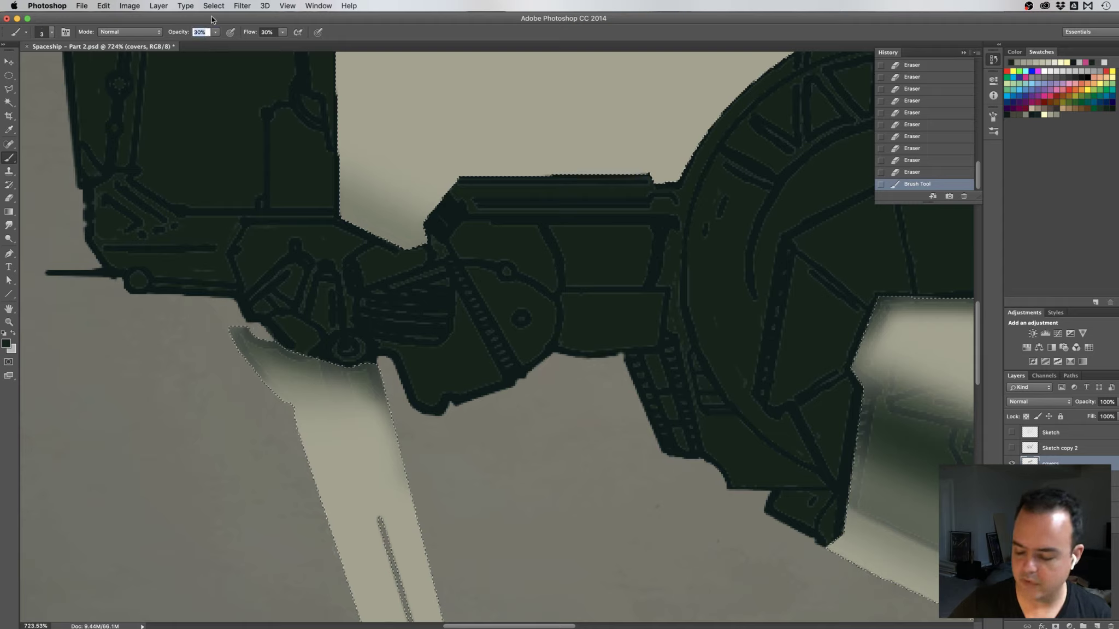
type("100")
key("Tab")
type("100")
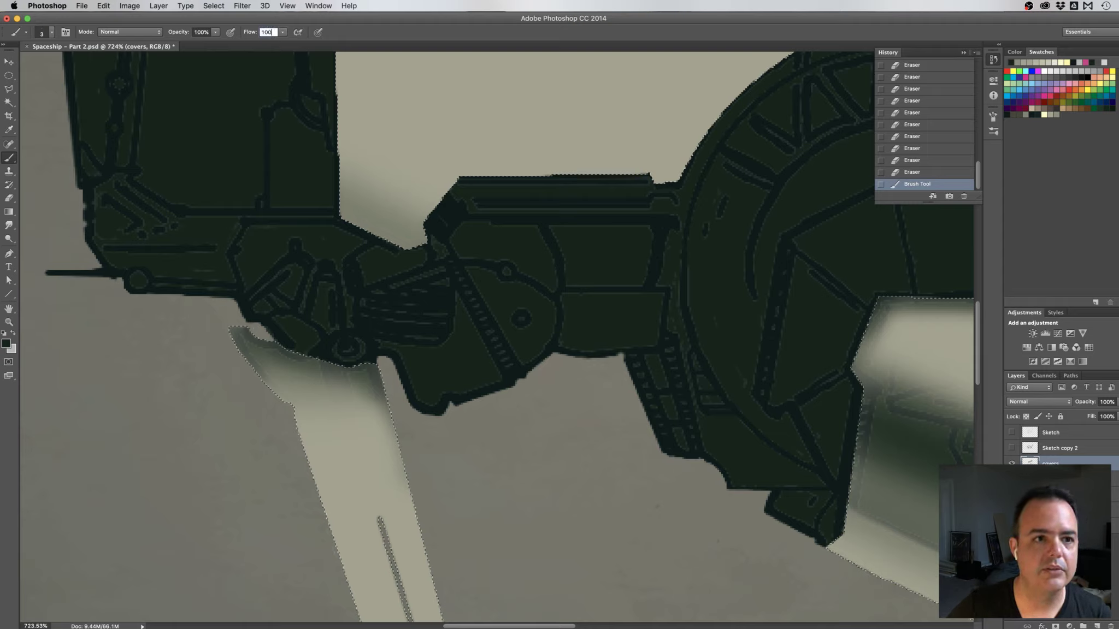
key("Tab")
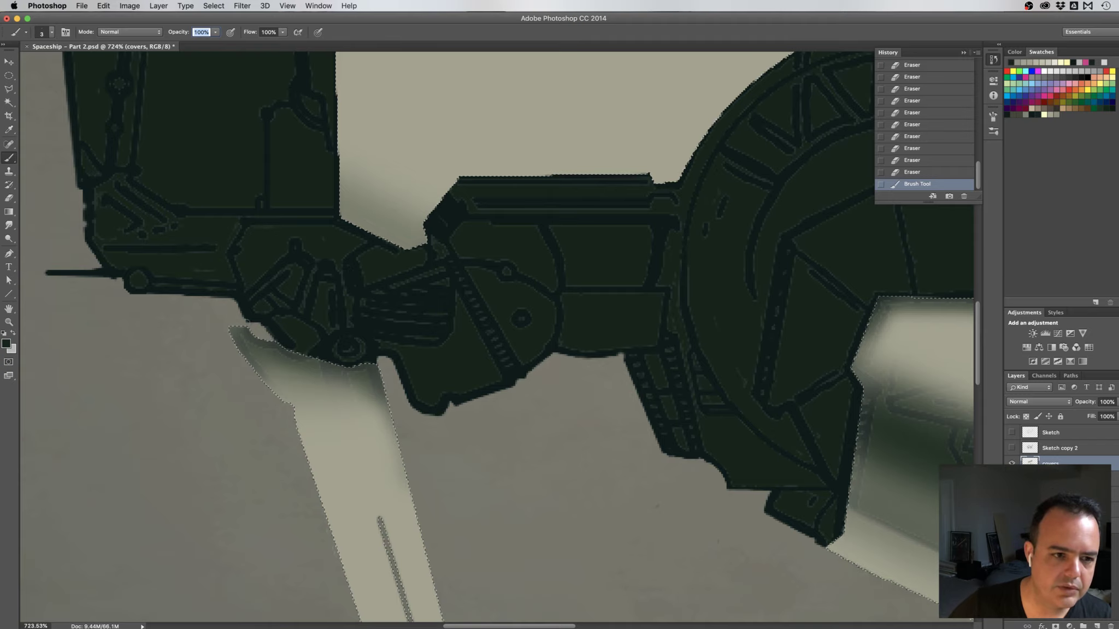
Paint short opaque dark strokes along the top edge of the left fin
left_click(782, 62)
mouse_move(247, 331)
left_mouse_down()
mouse_move(276, 343)
mouse_move(248, 331)
mouse_move(293, 360)
left_mouse_up()
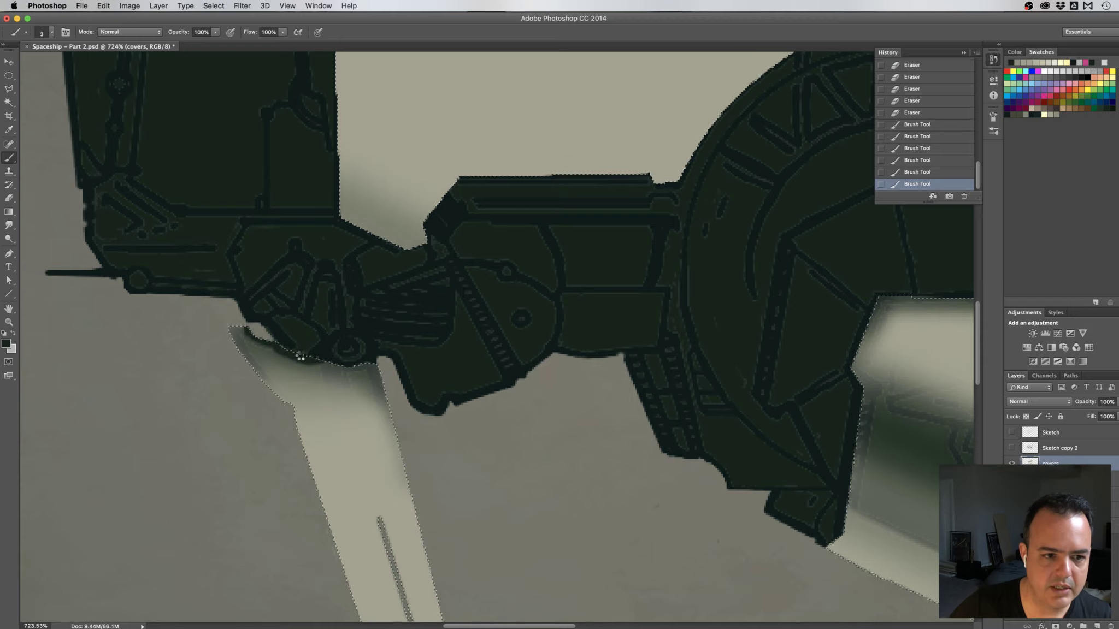
mouse_move(300, 358)
left_mouse_down()
mouse_move(317, 359)
mouse_move(277, 342)
left_mouse_up()
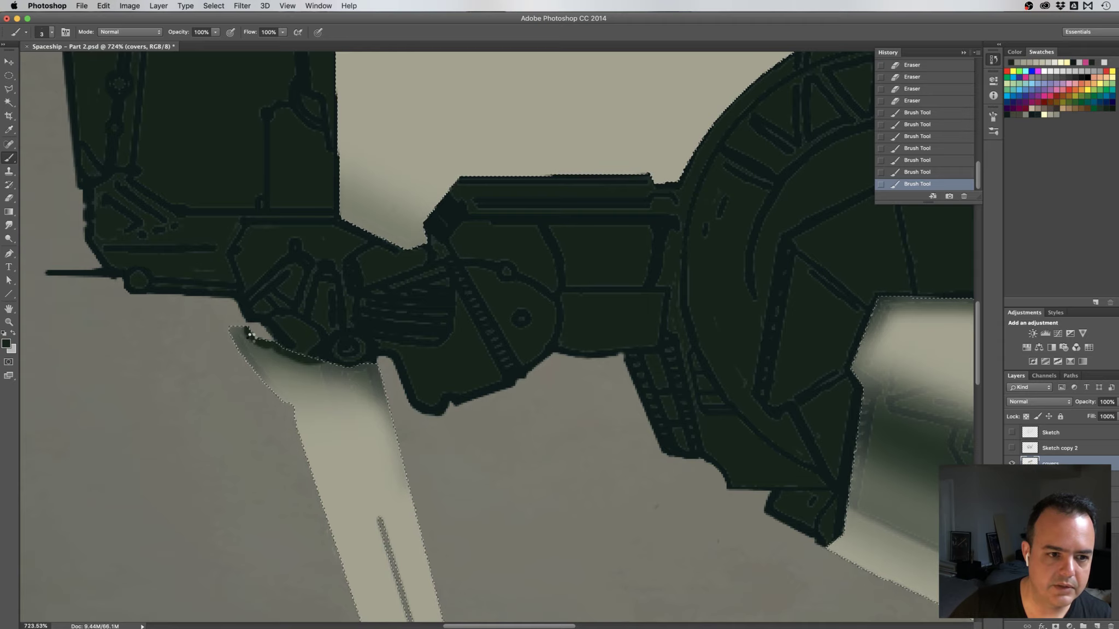
left_click_drag(266, 346, 272, 345)
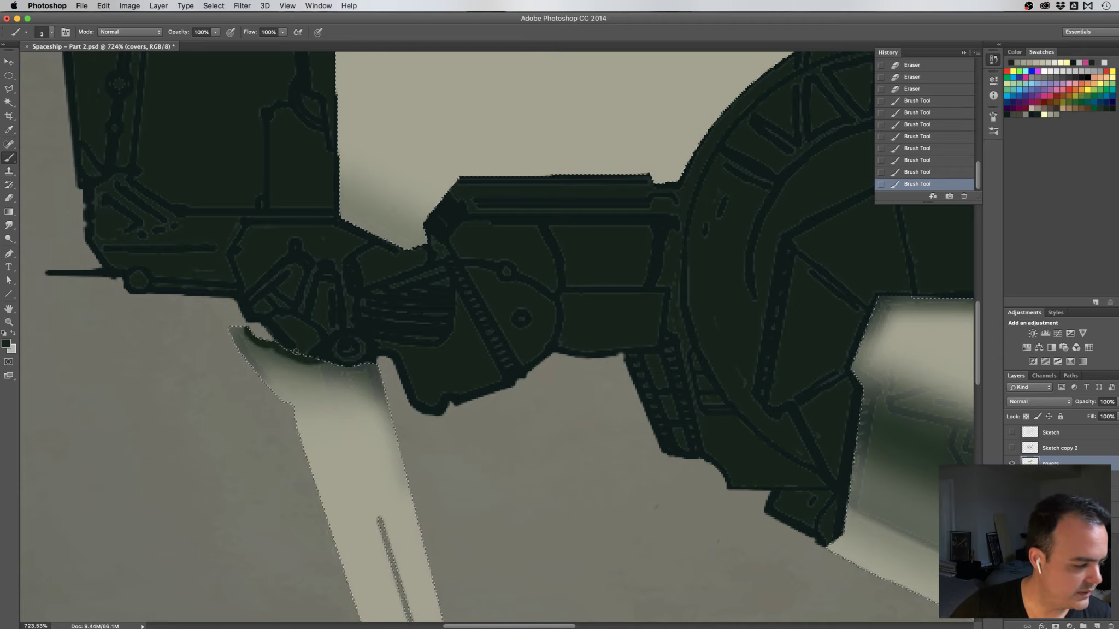
left_click_drag(276, 354, 306, 359)
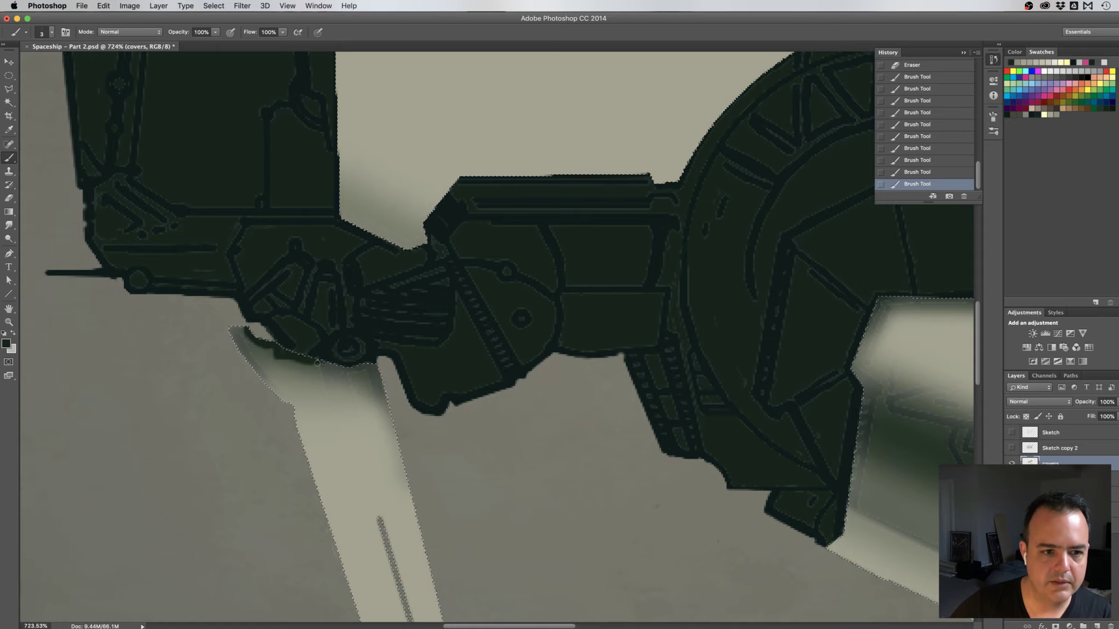
left_click_drag(317, 363, 327, 366)
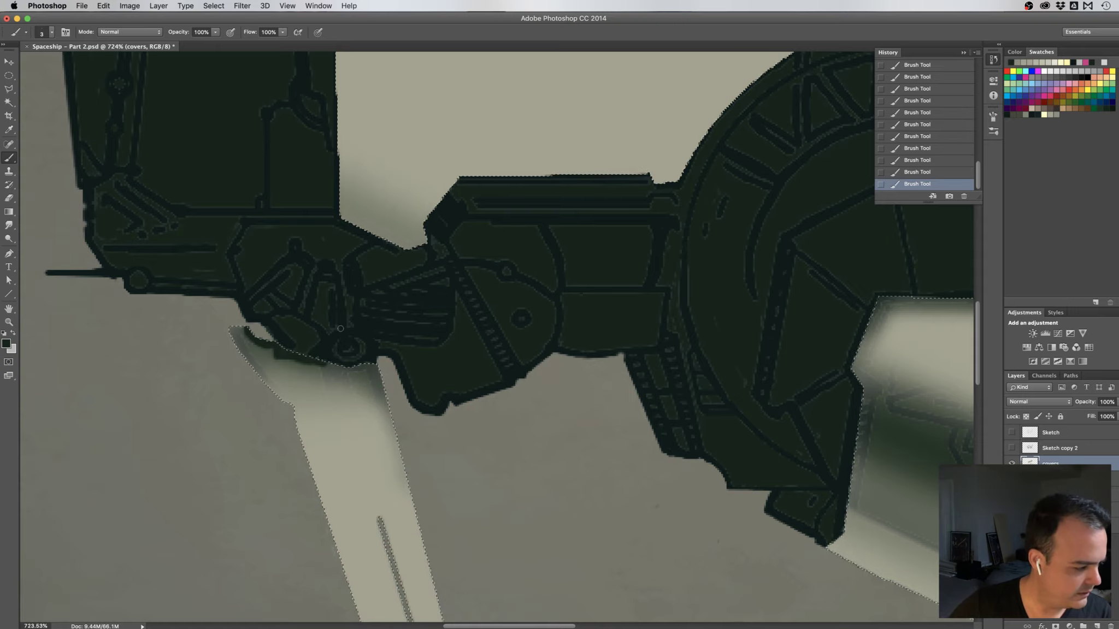
Sample the ship-edge colour, draw a straight line down the strut, then undo it
left_click(321, 349, "alt")
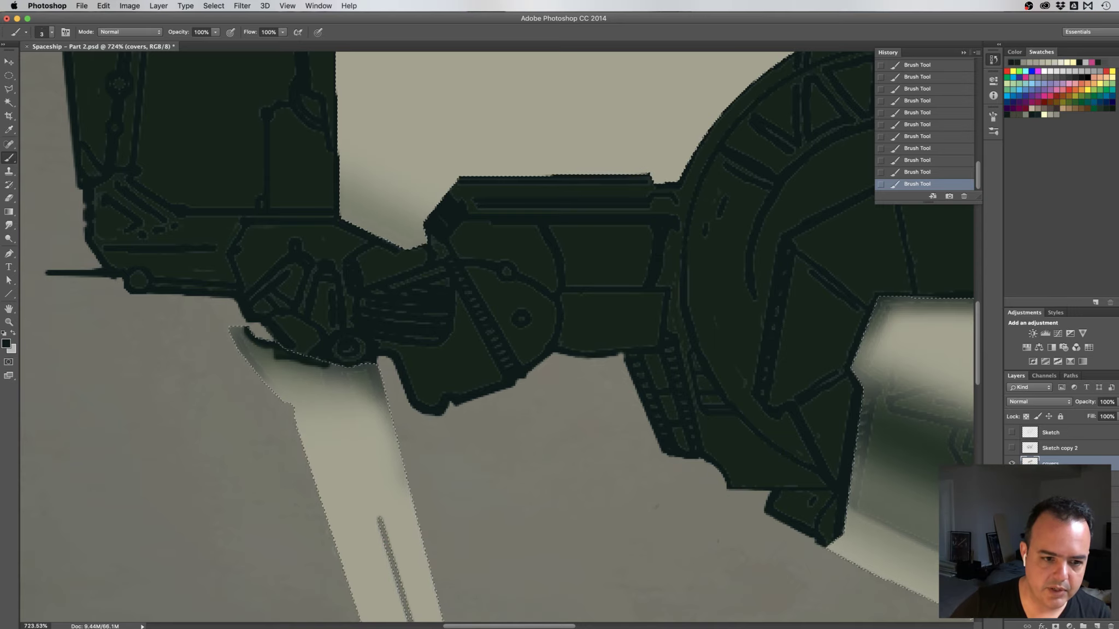
left_click(368, 497, "shift")
key("super+z")
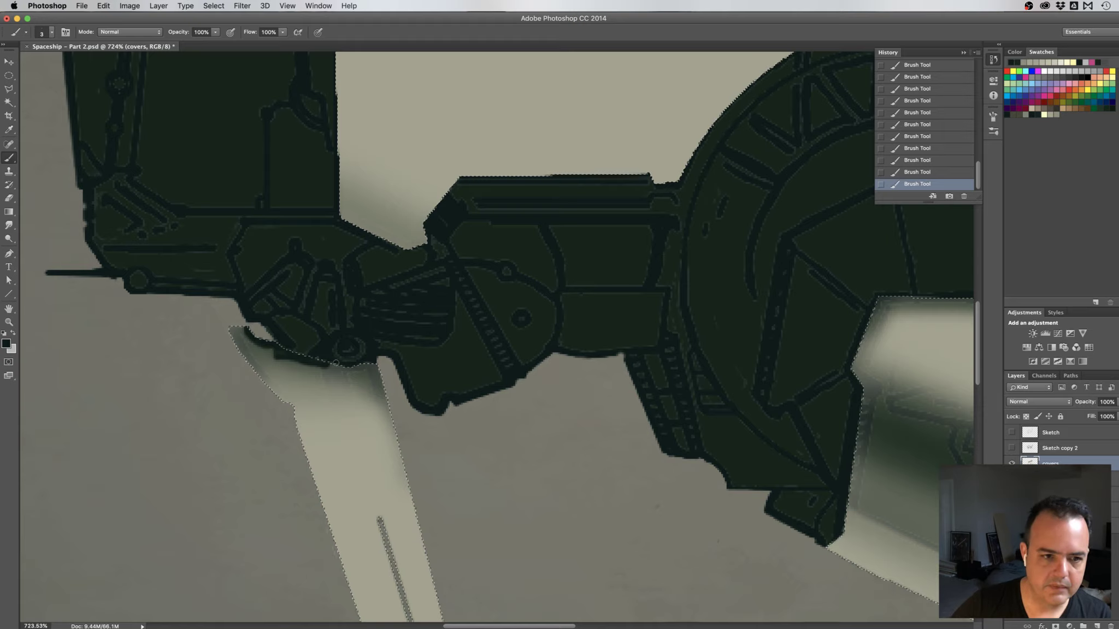
Bring the lower strut into view and darken its straight line with a 2 px brush
scroll(465, 414, "down", 5)
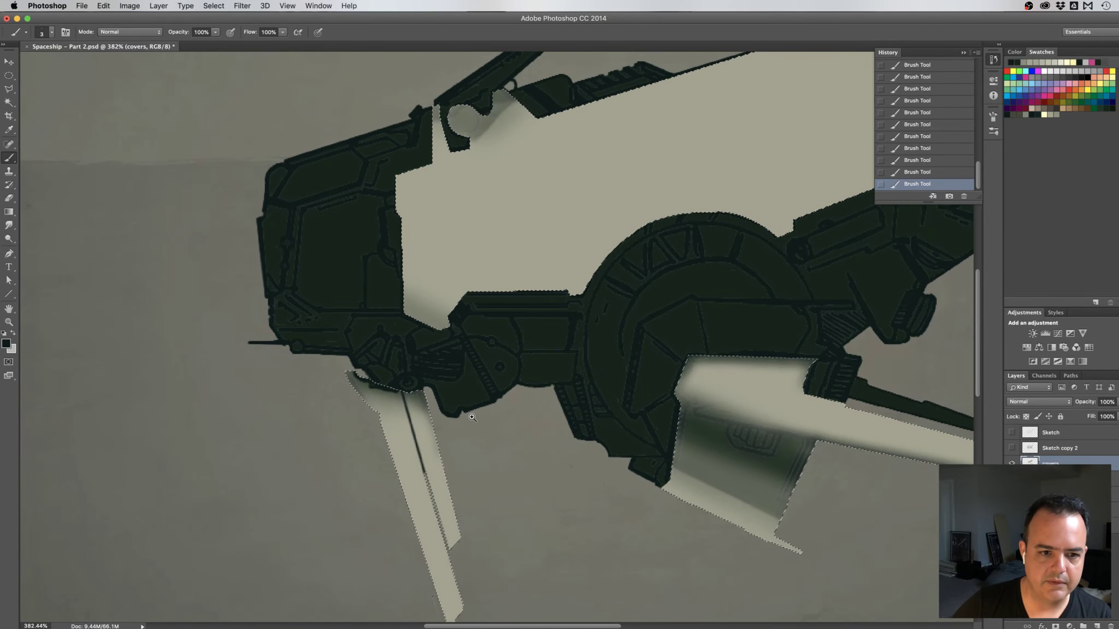
scroll(445, 420, "up", 3)
scroll(481, 427, "down", 2)
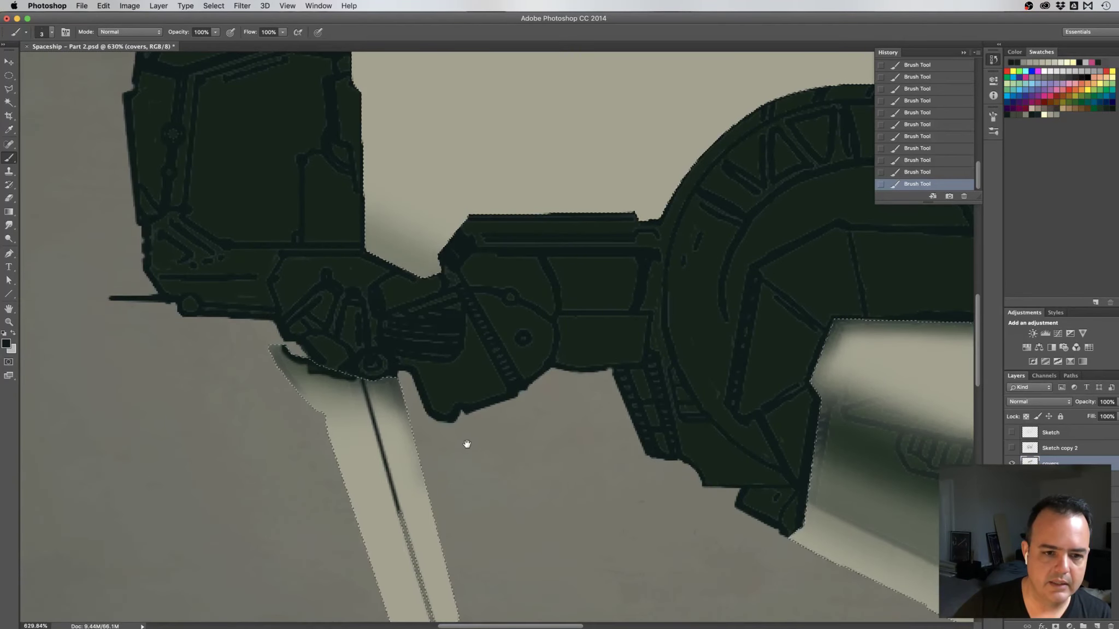
left_click_drag(465, 444, 443, 402)
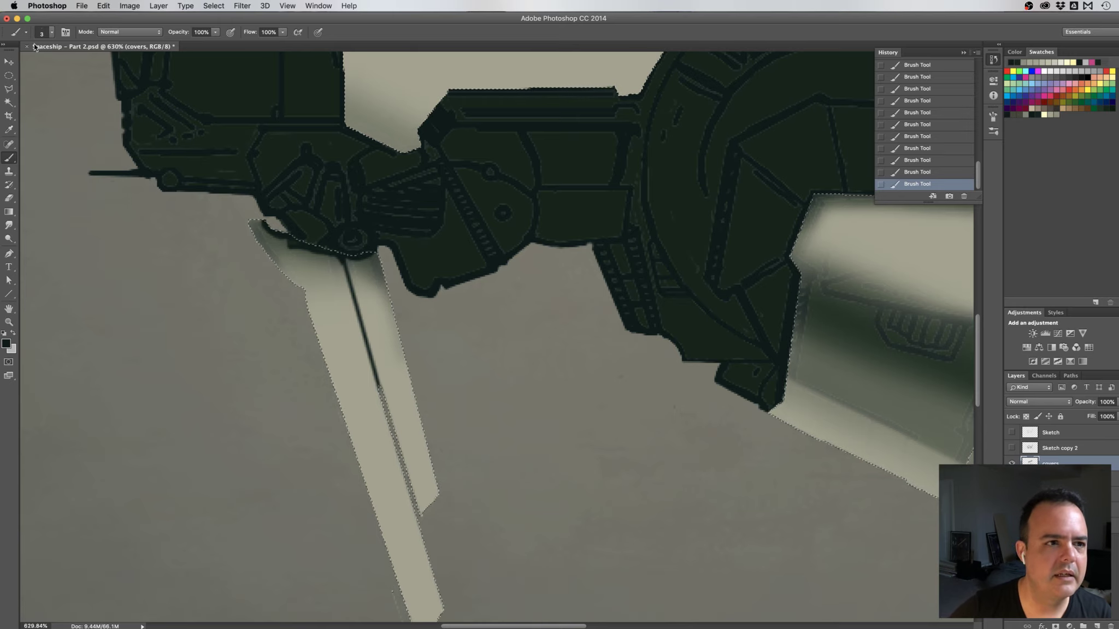
left_click(52, 33)
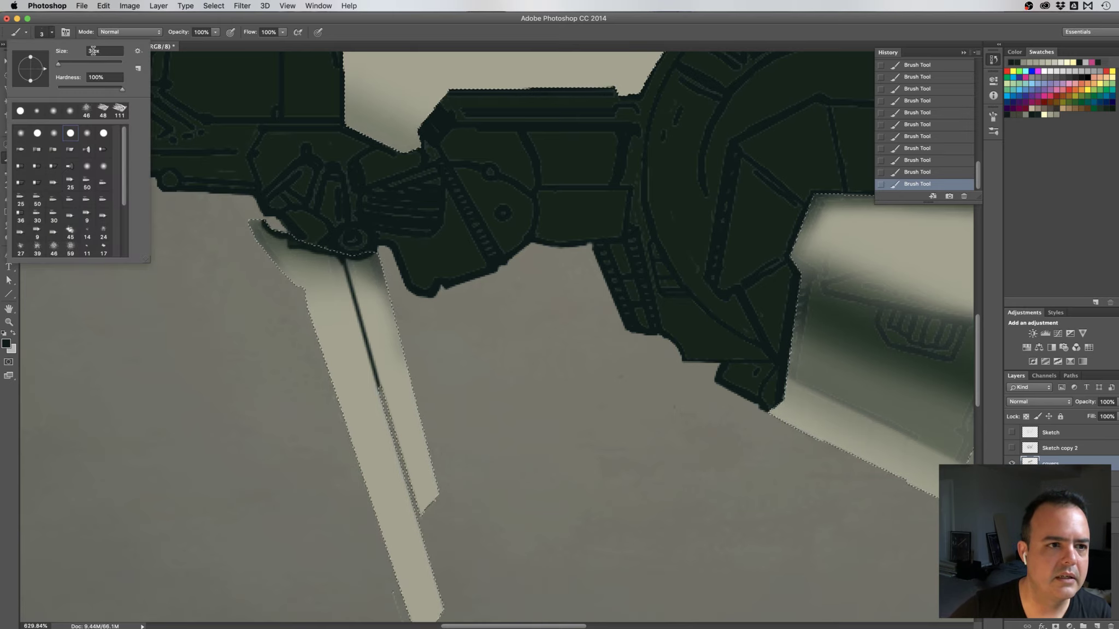
type("2")
key("Return")
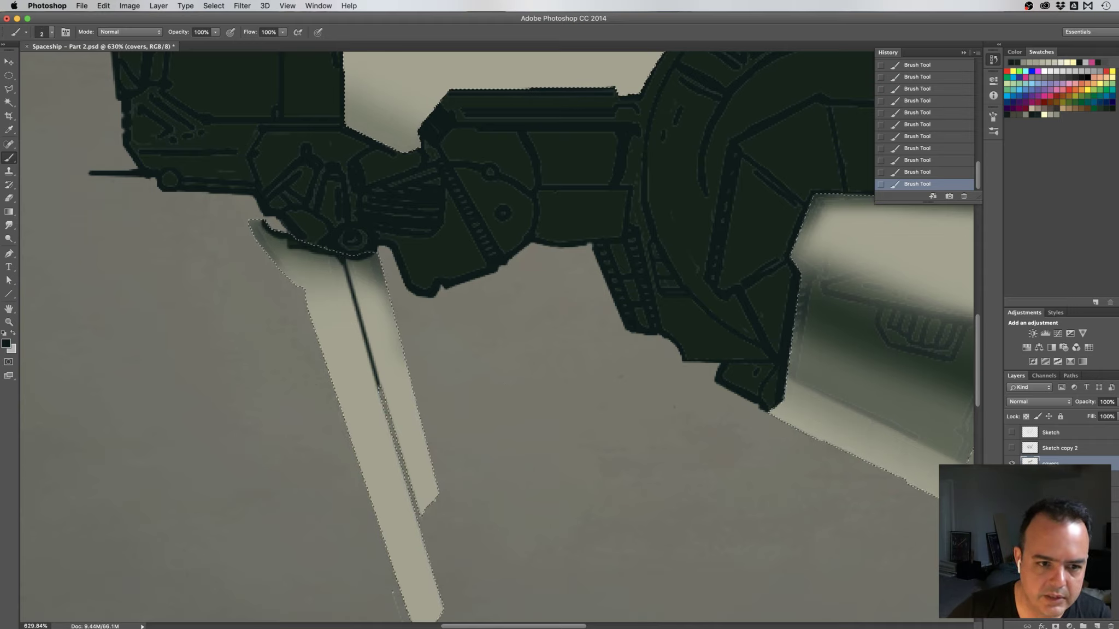
left_click(379, 387, "shift")
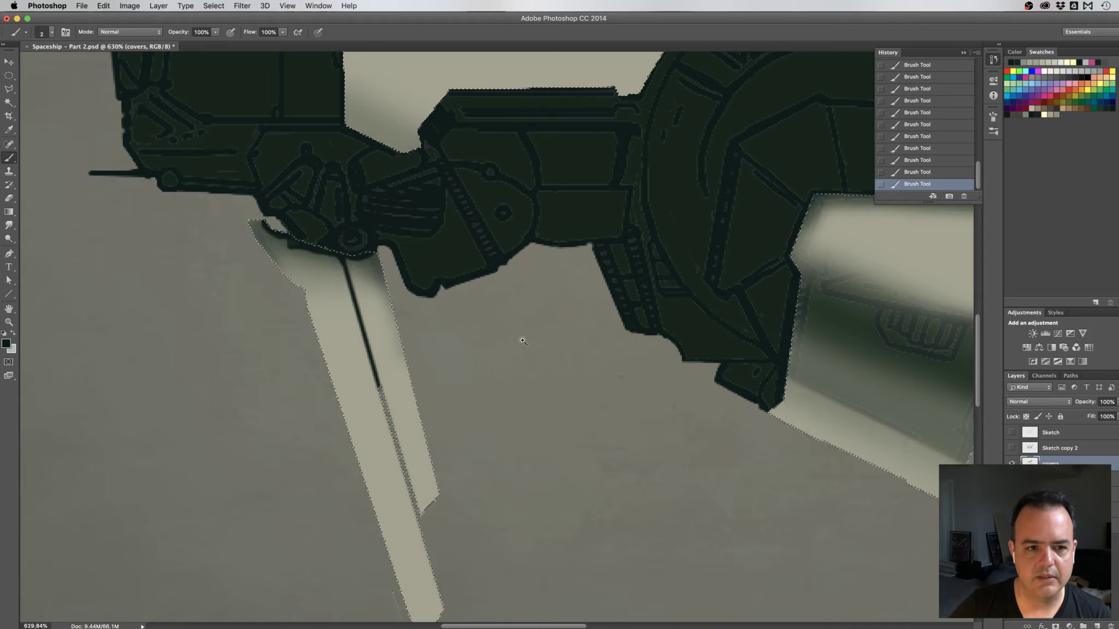
left_click_drag(523, 341, 513, 341)
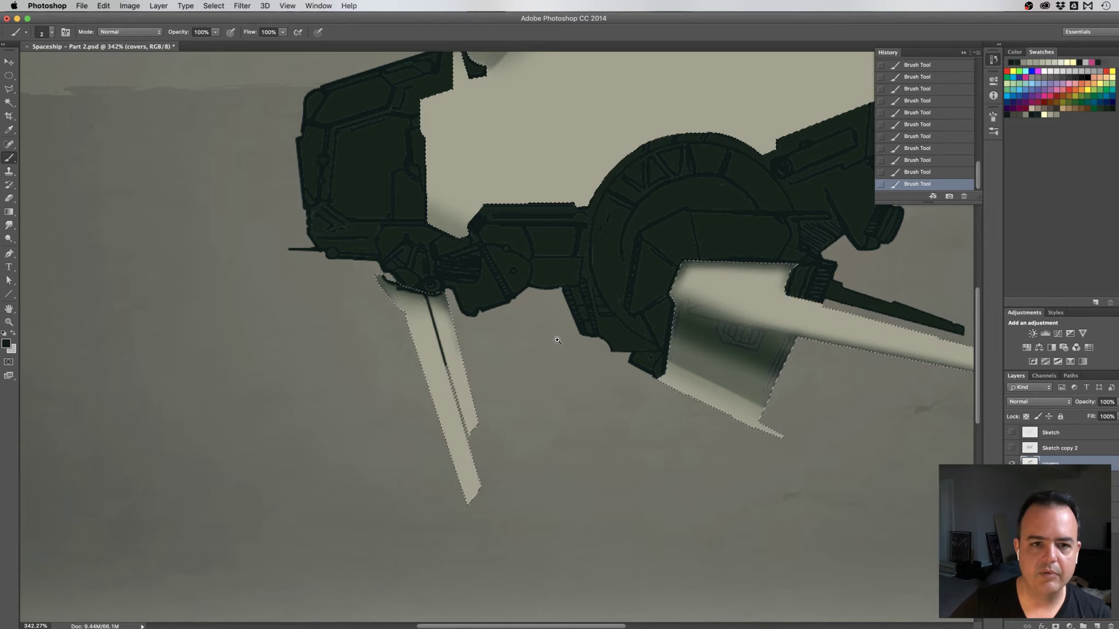
Save the spaceship document with Cmd+S
scroll(467, 327, "right", 8)
scroll(467, 328, "up", 5)
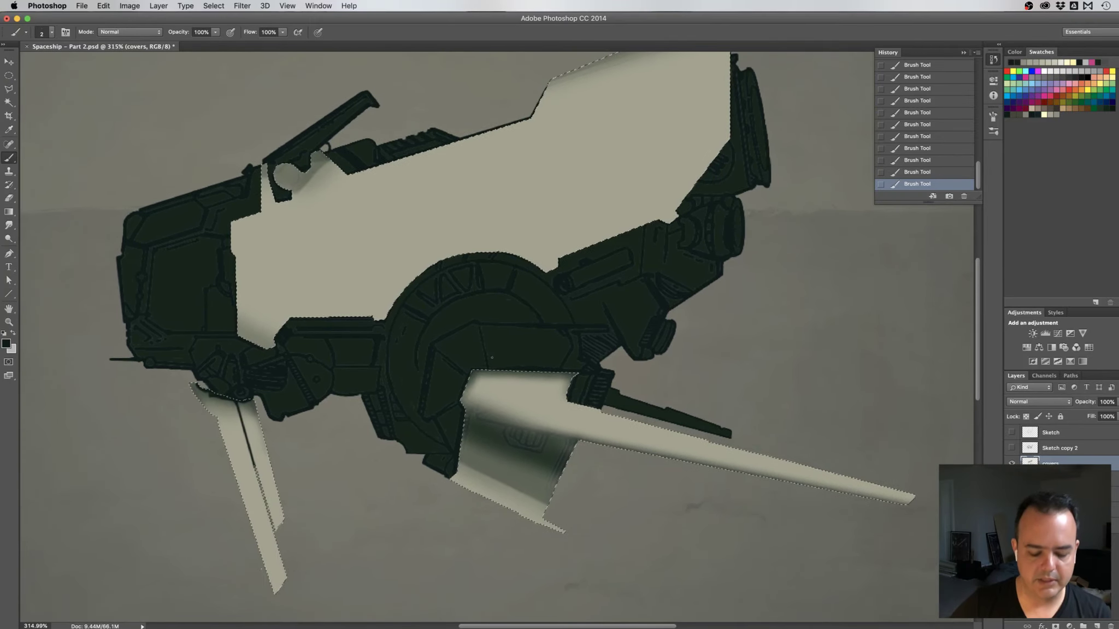
key("super+s")
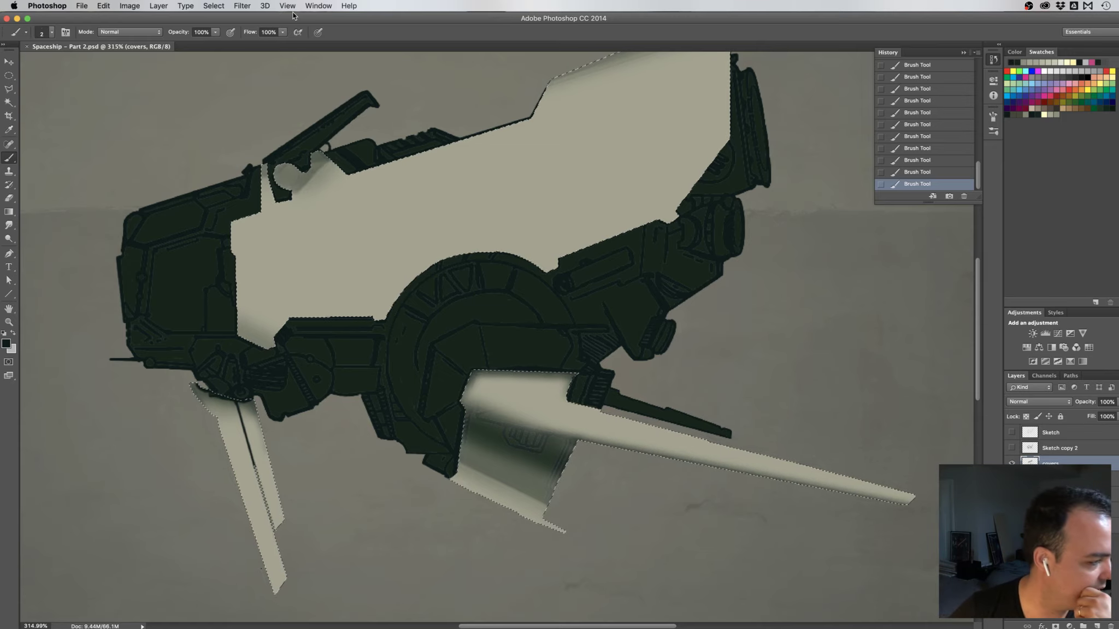
Switch to the Eraser at 30% opacity and flow and zoom out to the whole ship
key("e")
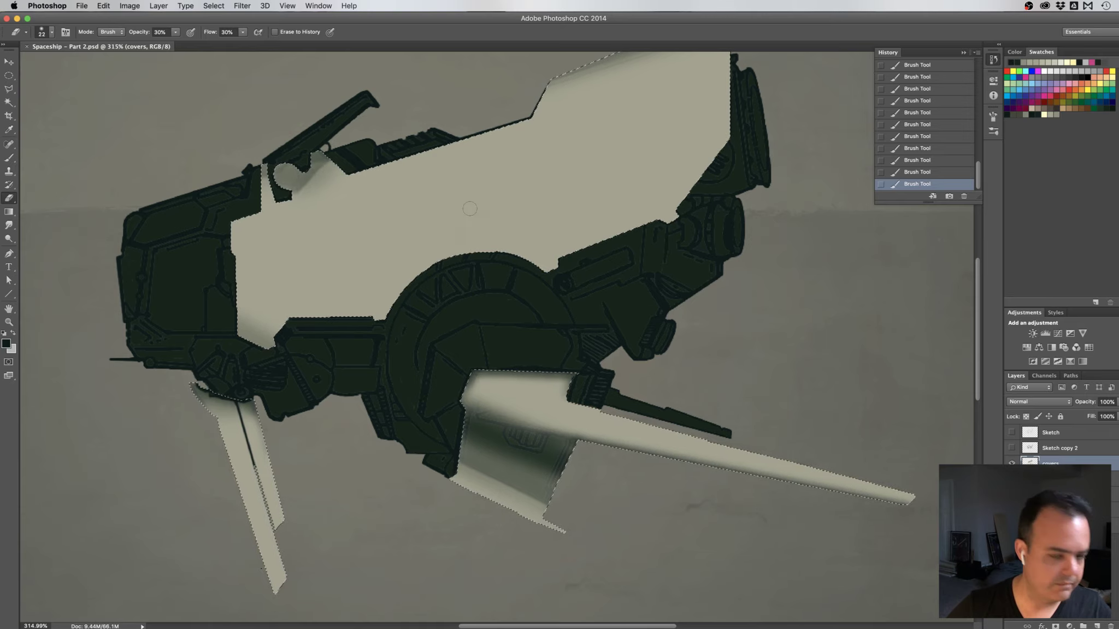
scroll(580, 258, "up", 5)
scroll(581, 259, "right", 5)
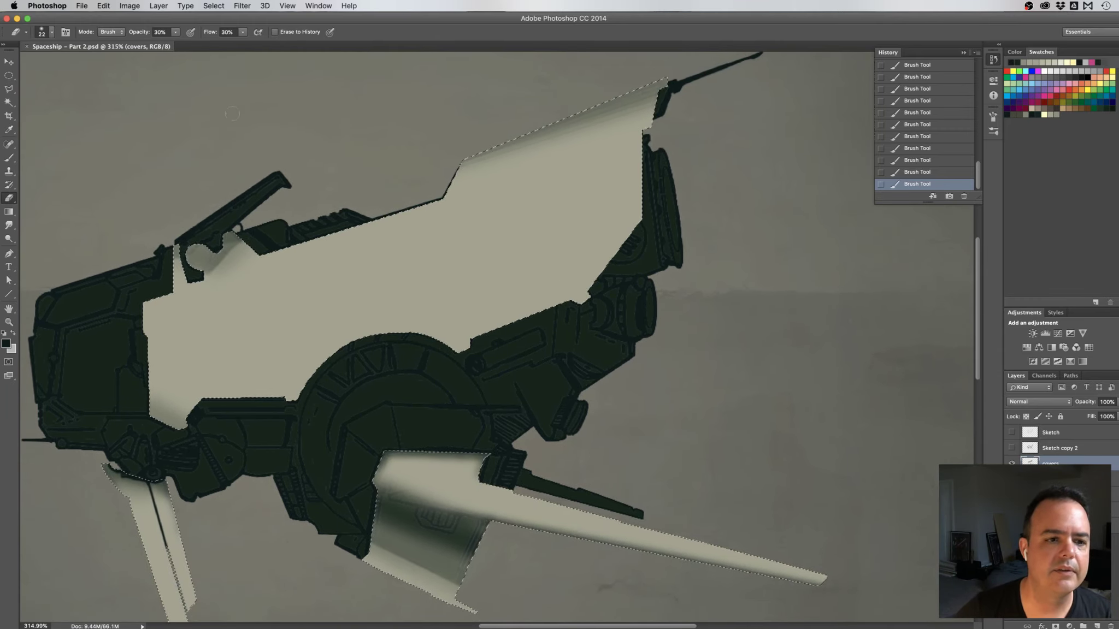
key("super+Tab")
key("super+f")
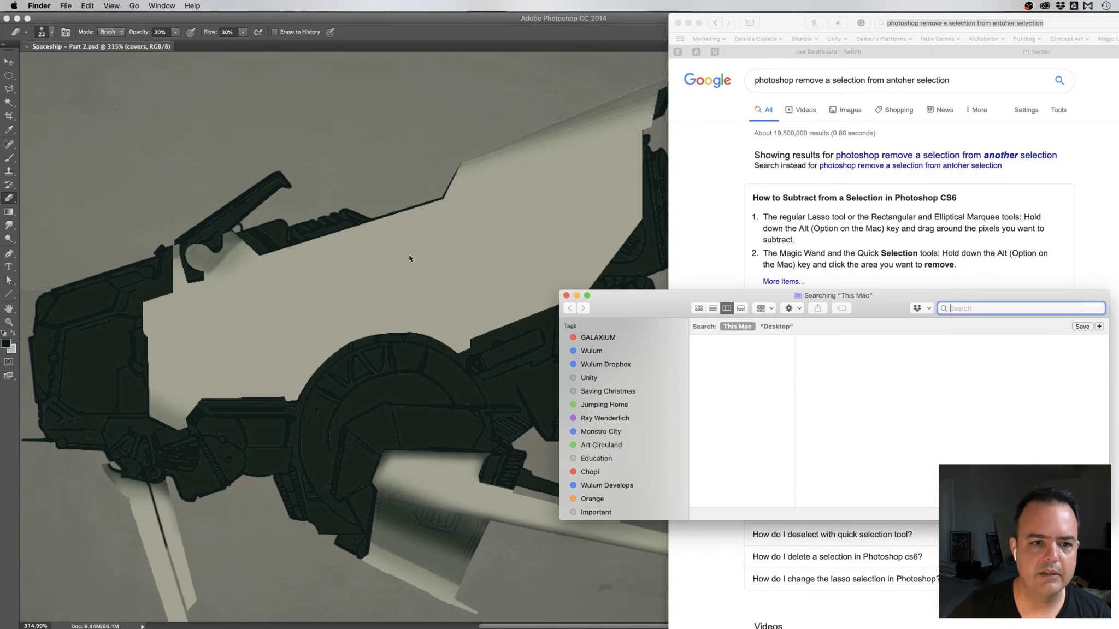
key("super+Tab")
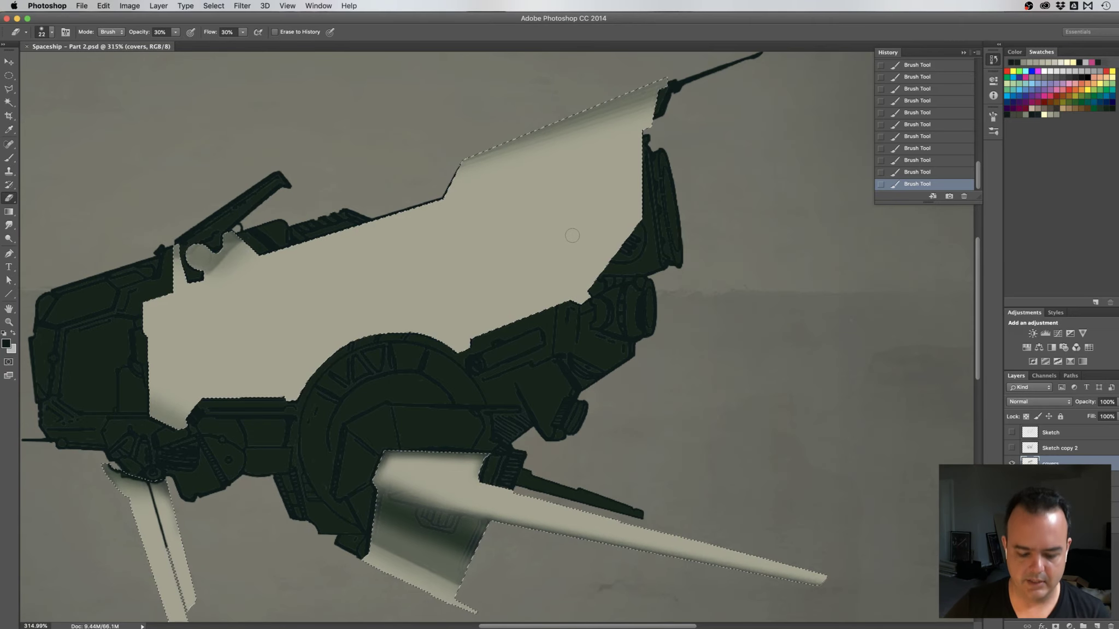
left_click(572, 280, "super")
left_click(572, 280, "alt+super")
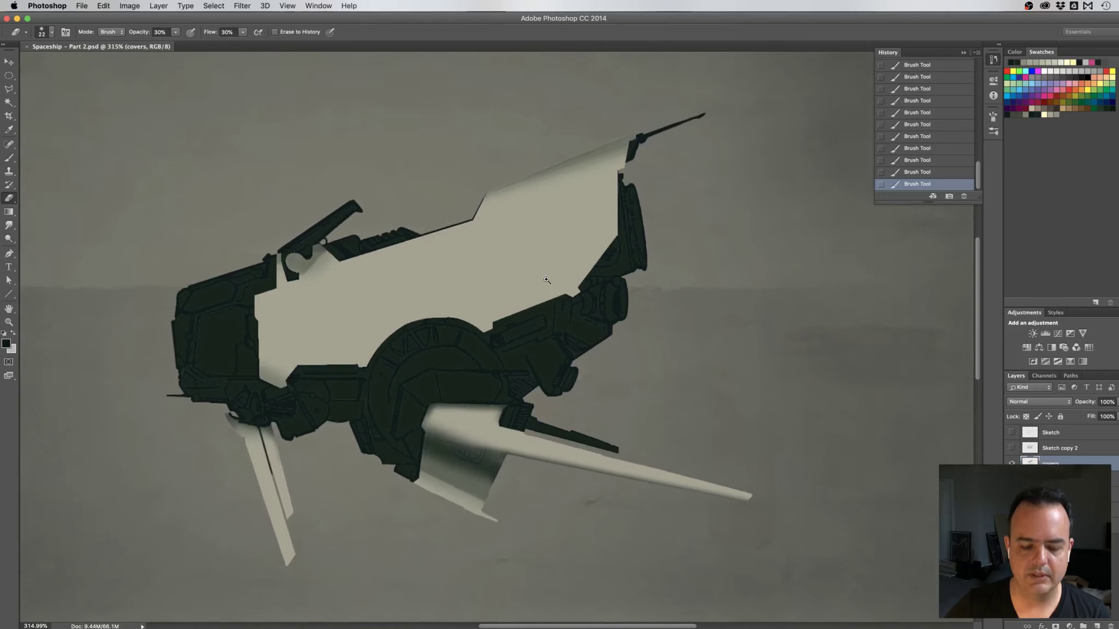
Undo an accidental duplicate, enlarge the eraser to about 341 px and lighten the upper-right fill
mouse_move(575, 287)
left_mouse_down()
mouse_move(527, 282)
mouse_move(702, 297)
left_mouse_up()
key("super+z")
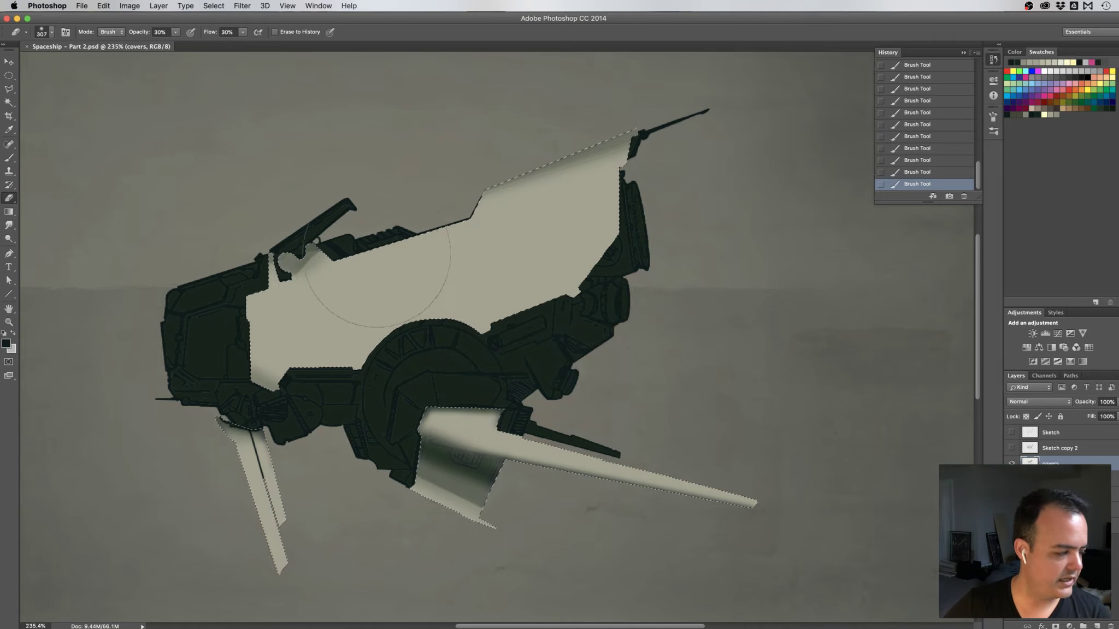
left_click_drag(422, 265, 475, 265)
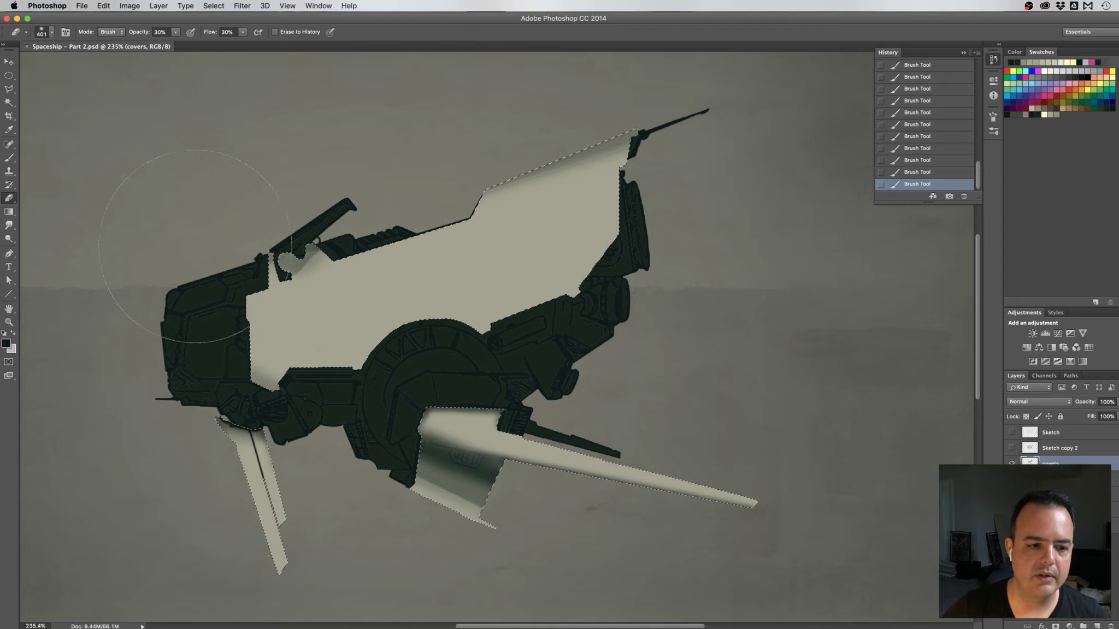
mouse_move(280, 485)
left_mouse_down()
mouse_move(218, 350)
mouse_move(582, 275)
mouse_move(705, 155)
left_mouse_up()
Fade the lower fin, upper panel, tail and lower-left fin panels, then shrink the eraser to 48 px
mouse_move(481, 470)
left_mouse_down()
mouse_move(459, 455)
mouse_move(710, 492)
left_mouse_up()
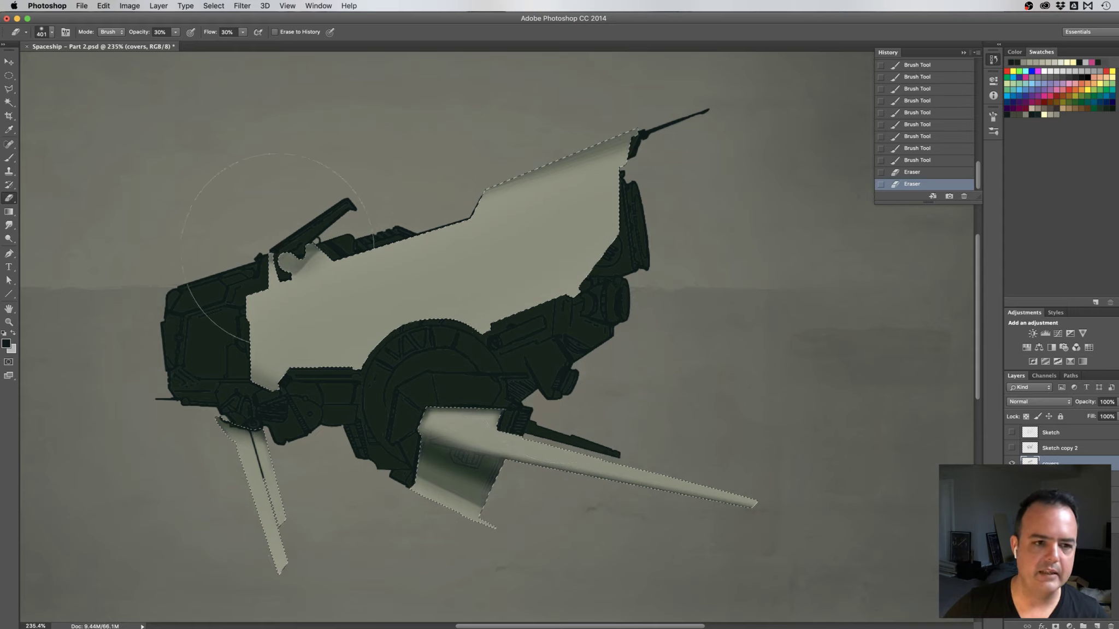
mouse_move(361, 308)
left_mouse_down()
mouse_move(525, 240)
mouse_move(590, 191)
left_mouse_up()
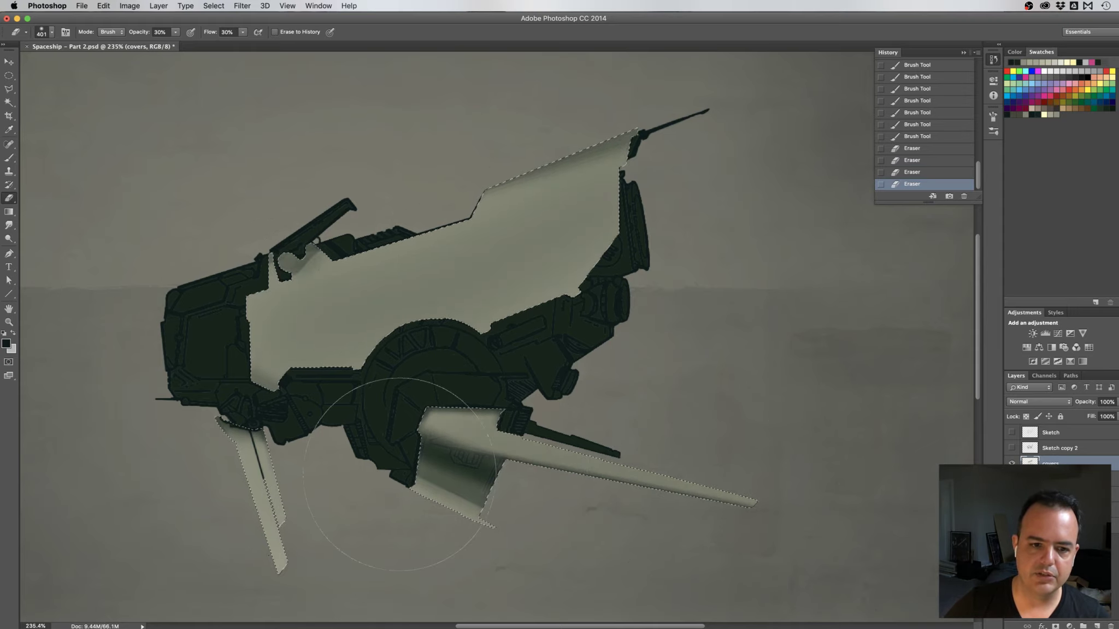
left_click_drag(426, 448, 383, 459)
left_click_drag(273, 509, 295, 596)
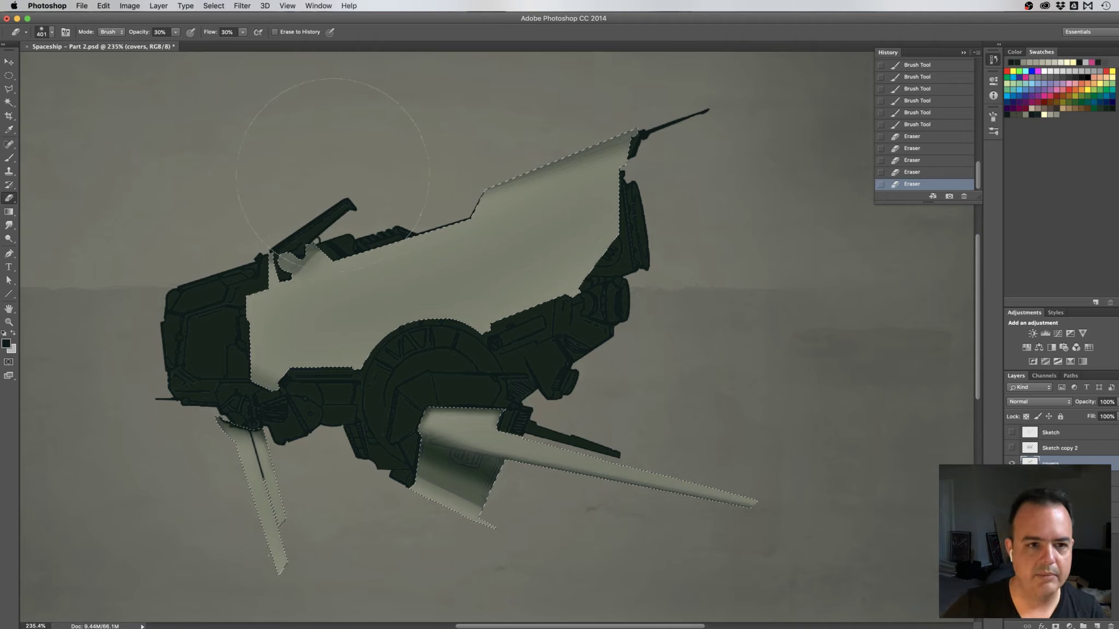
left_click_drag(333, 174, 385, 173)
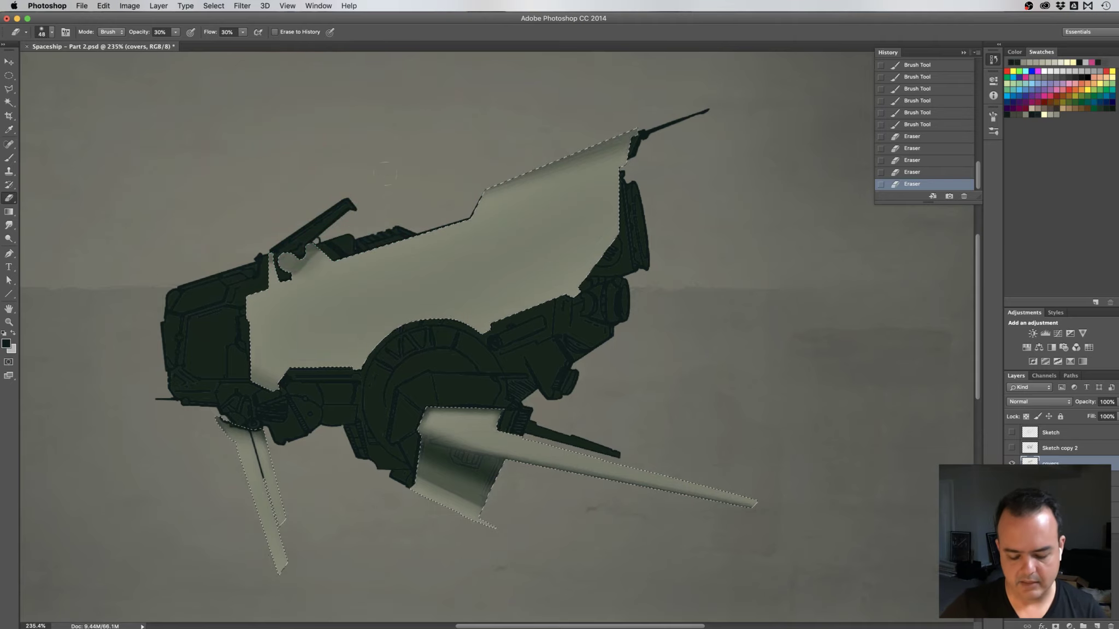
Switch to the Brush and choose the soft 60 px brush tip
key("b")
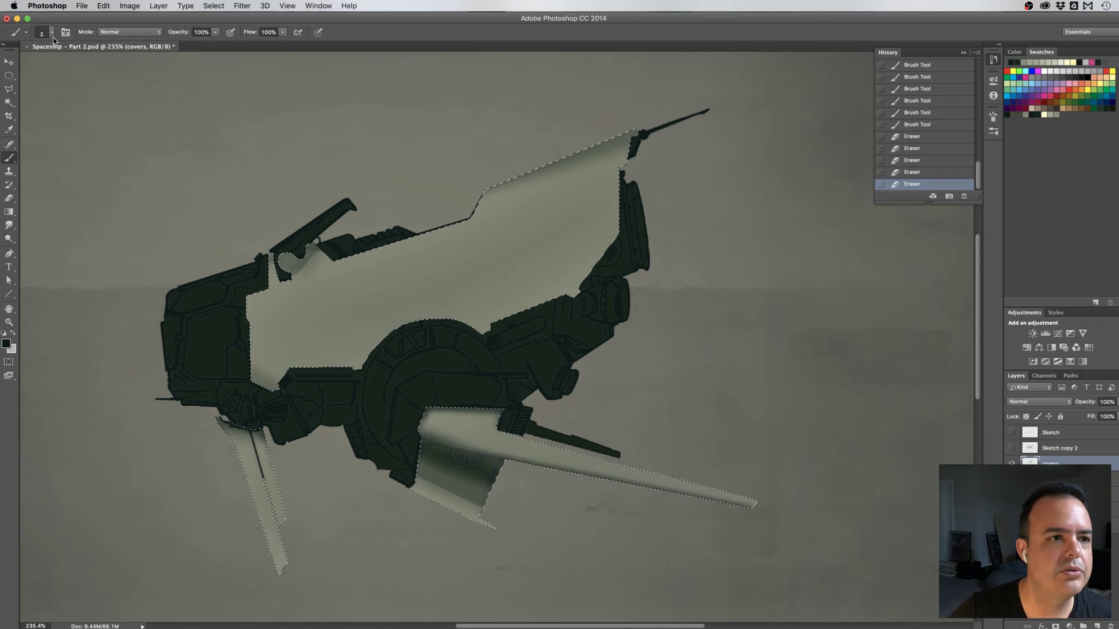
left_click(25, 32)
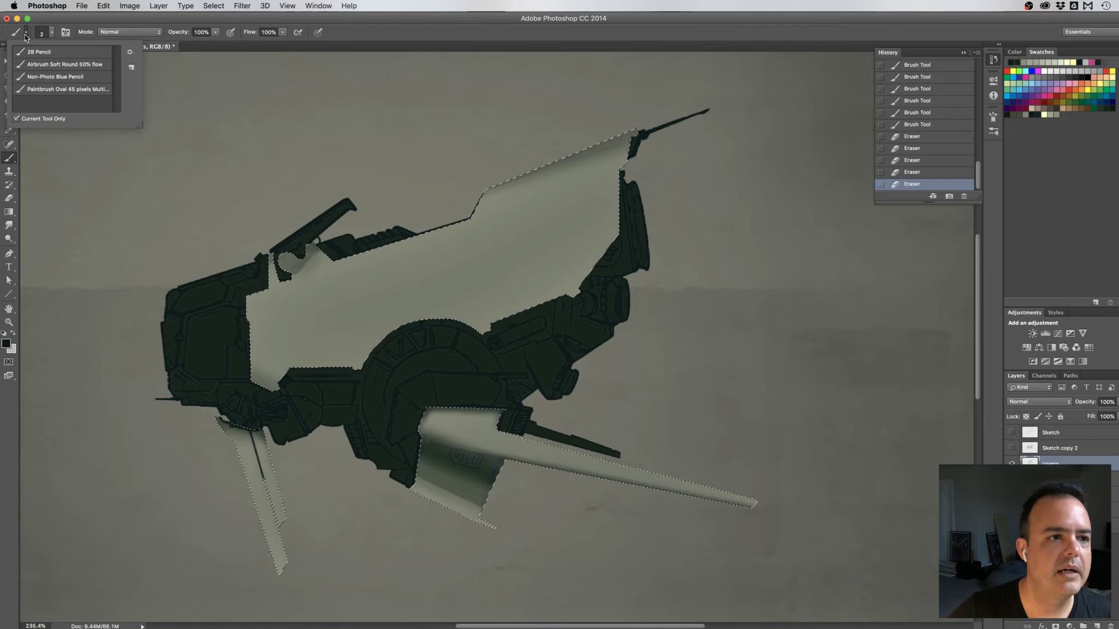
left_click(39, 35)
left_click(52, 33)
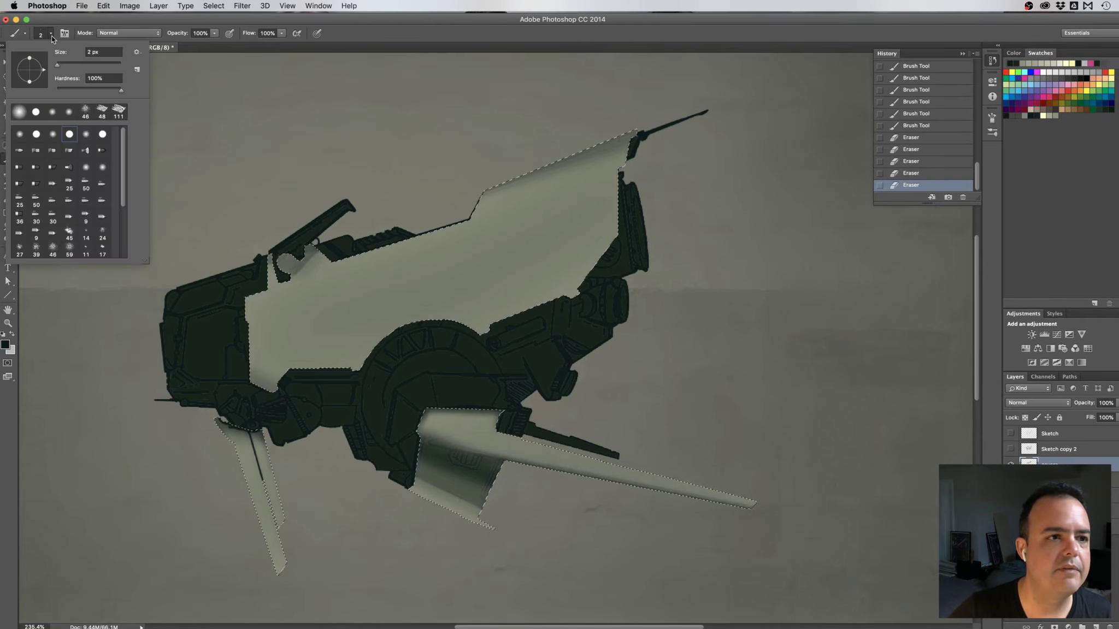
left_click(102, 111)
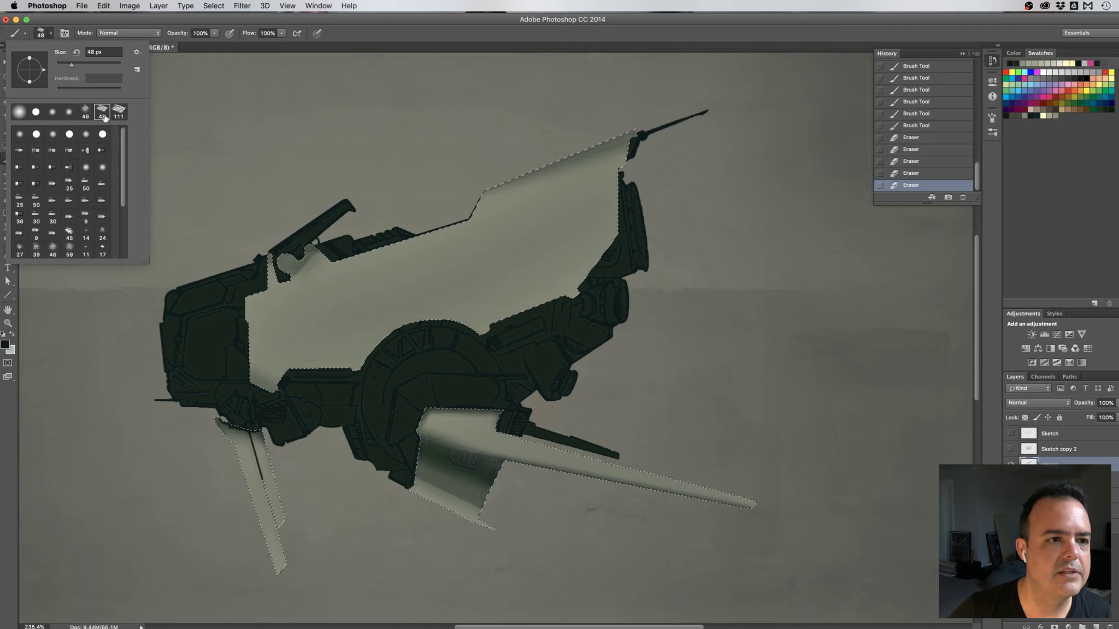
left_click_drag(123, 162, 122, 205)
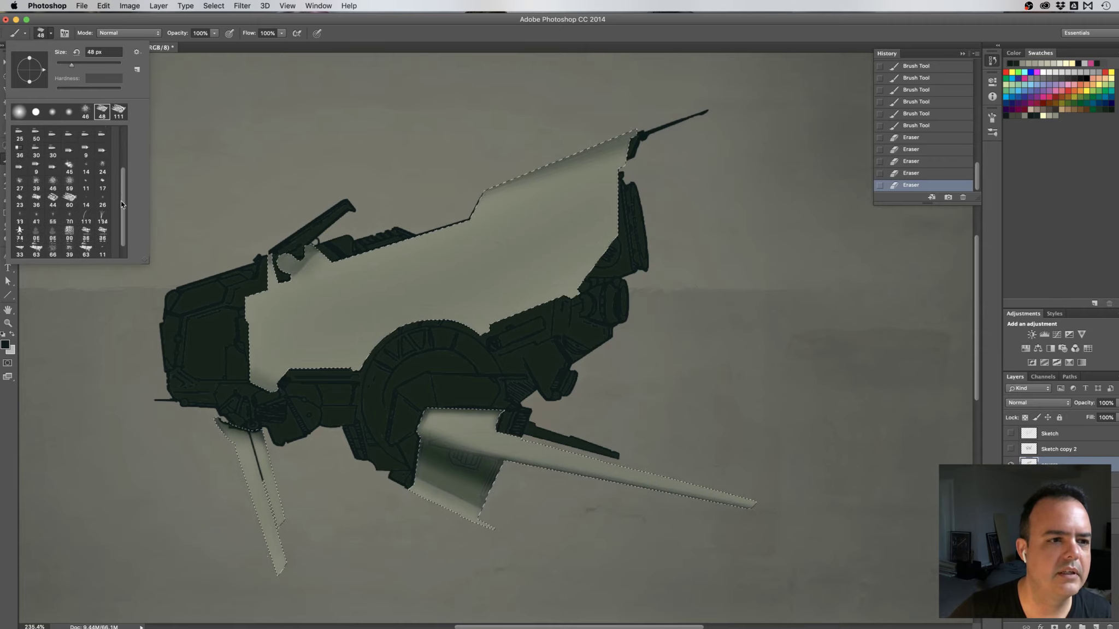
left_click(69, 200)
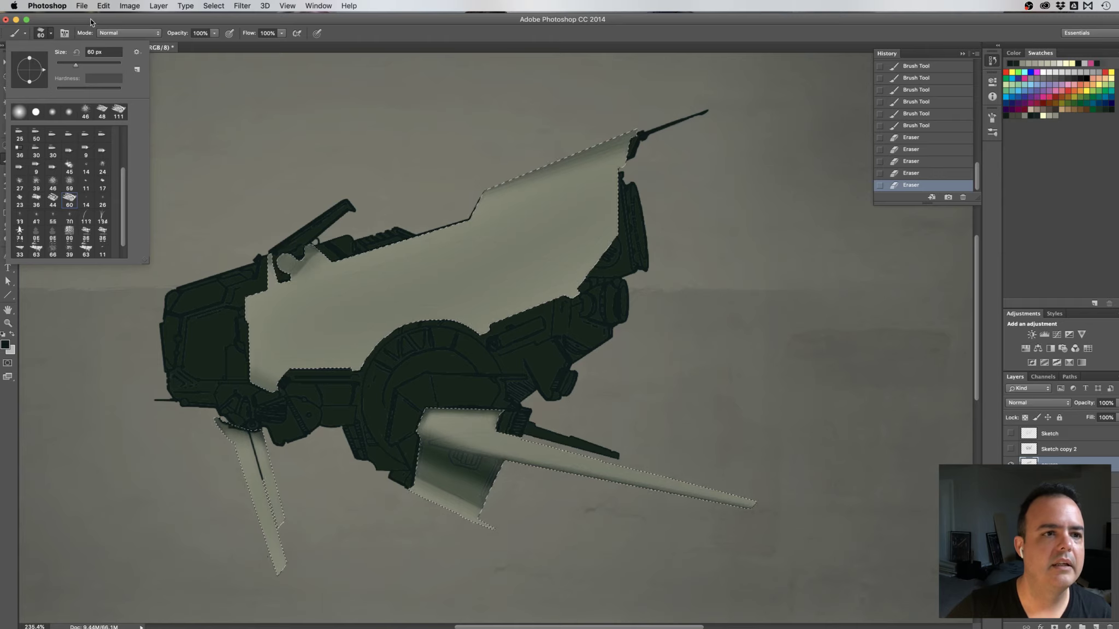
left_click_drag(91, 22, 88, 24)
left_click_drag(253, 24, 257, 19)
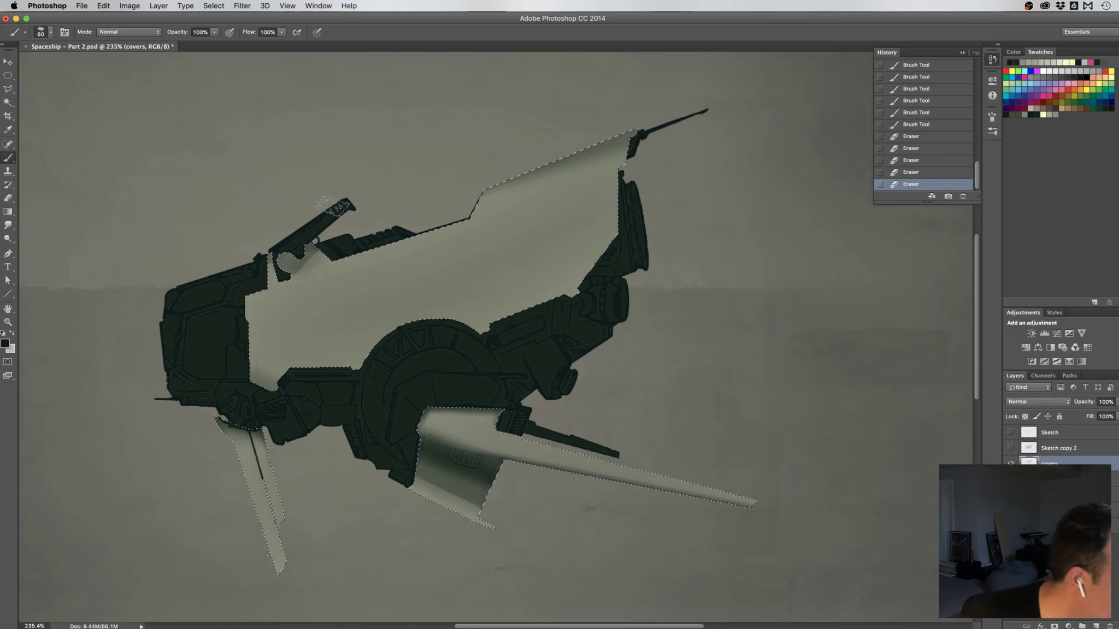
Set the brush opacity and flow to 35%
left_click(204, 32)
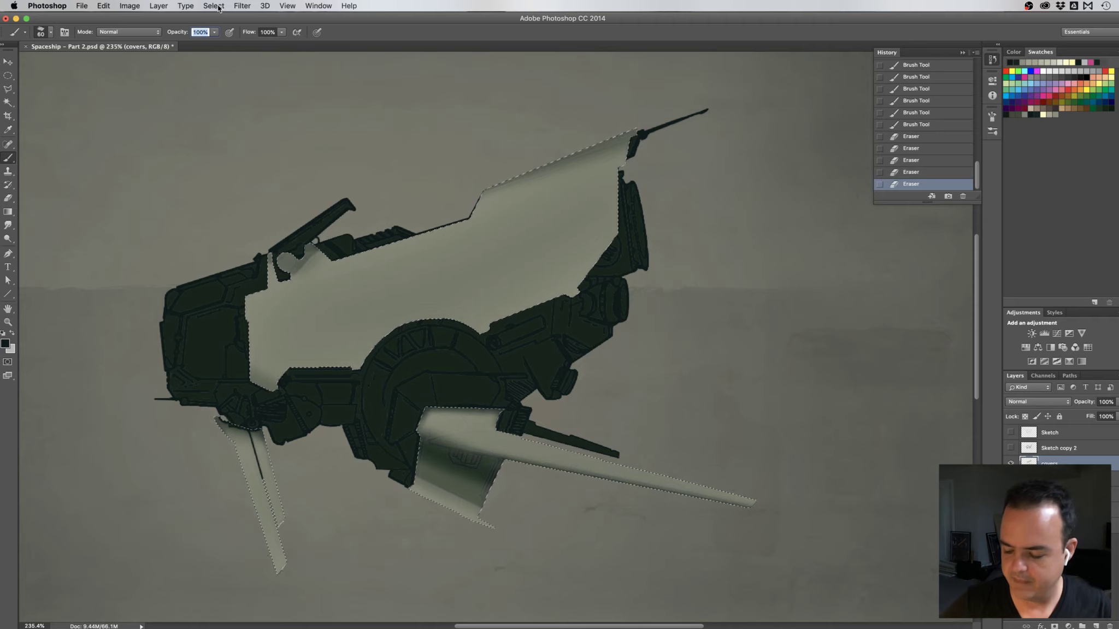
type("35")
key("Tab")
type("35")
key("shift+Tab")
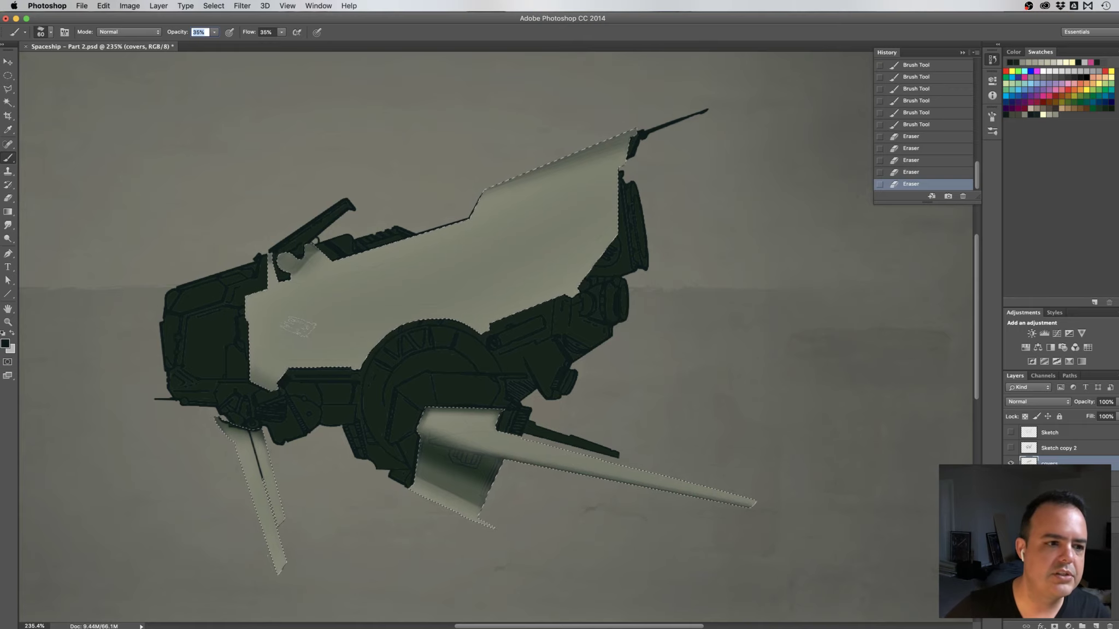
Pick a light beige colour, test a stroke, and set opacity and flow to 30%
left_click(1049, 115)
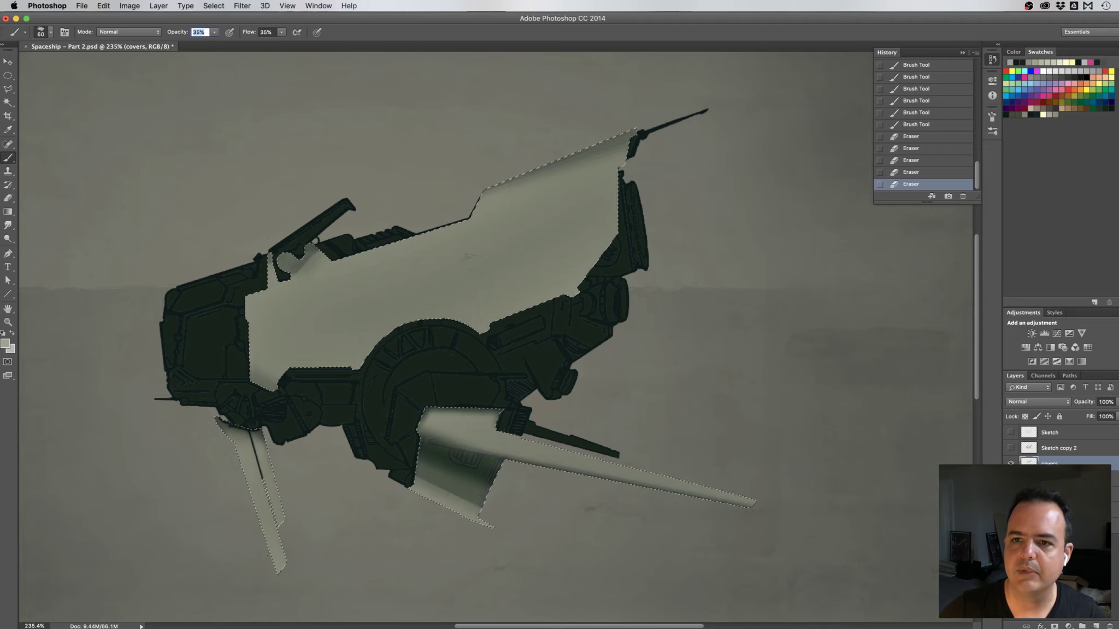
mouse_move(329, 326)
left_mouse_down()
mouse_move(356, 311)
mouse_move(328, 364)
left_mouse_up()
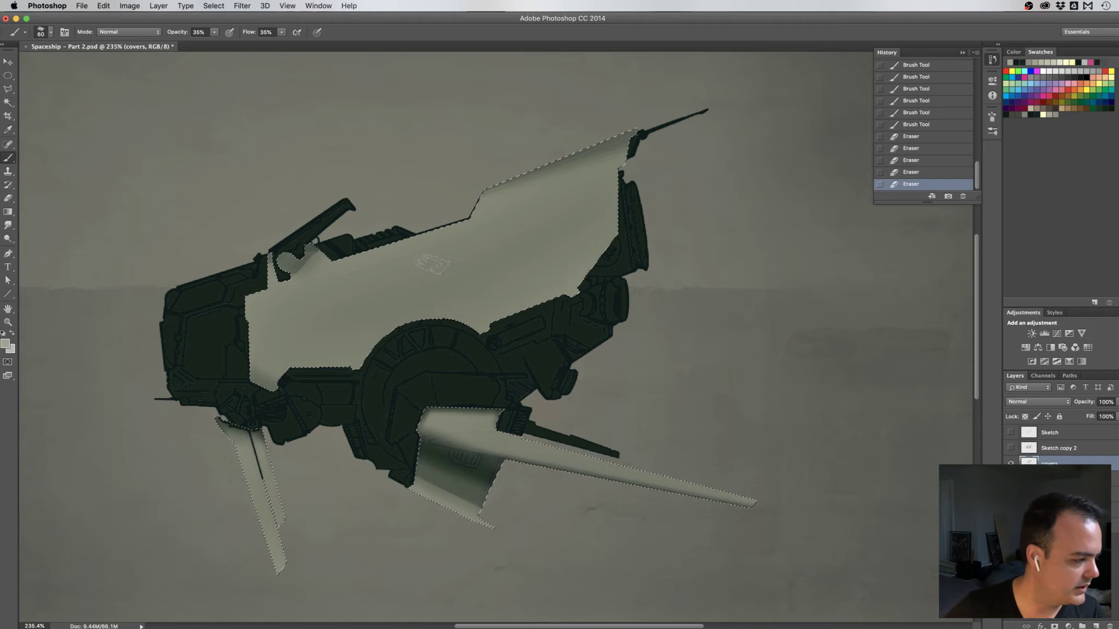
left_click(199, 32)
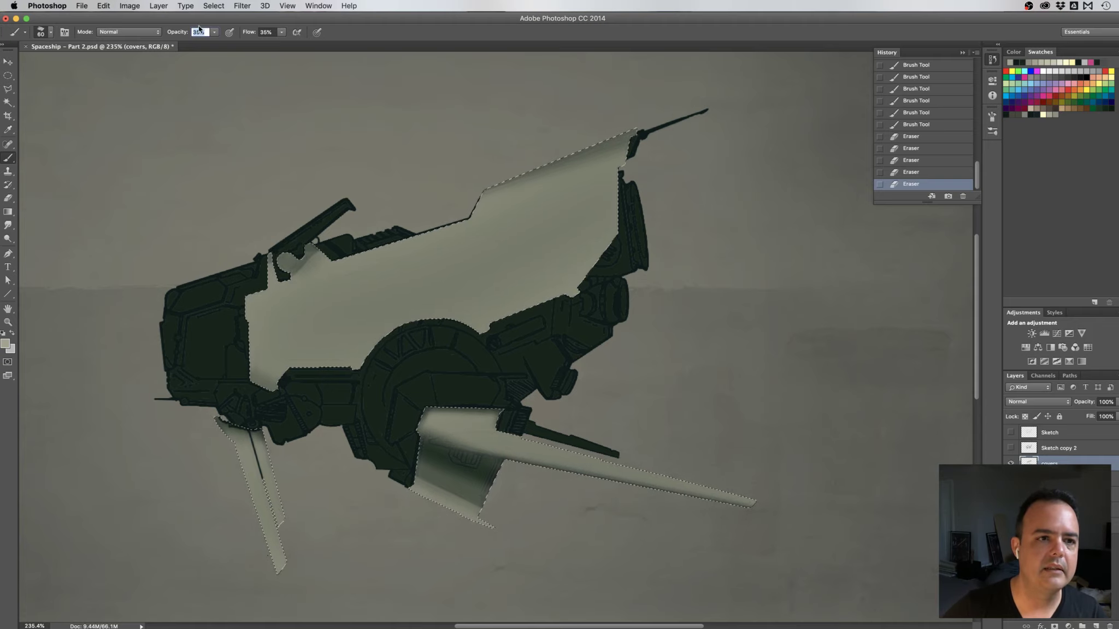
type("30")
key("Tab")
type("3")
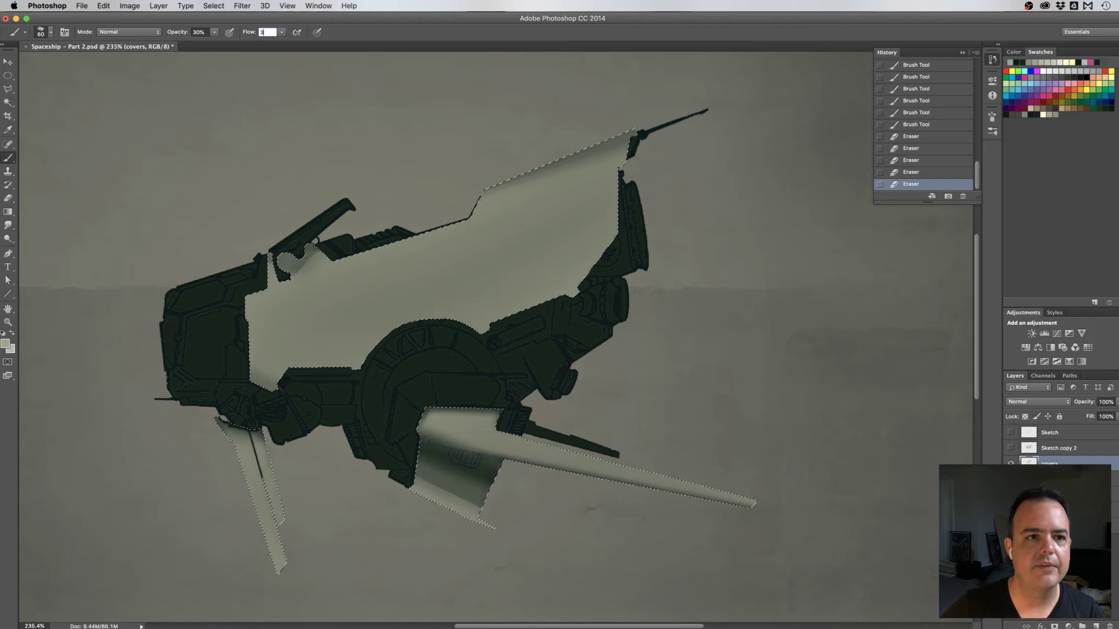
key("Tab")
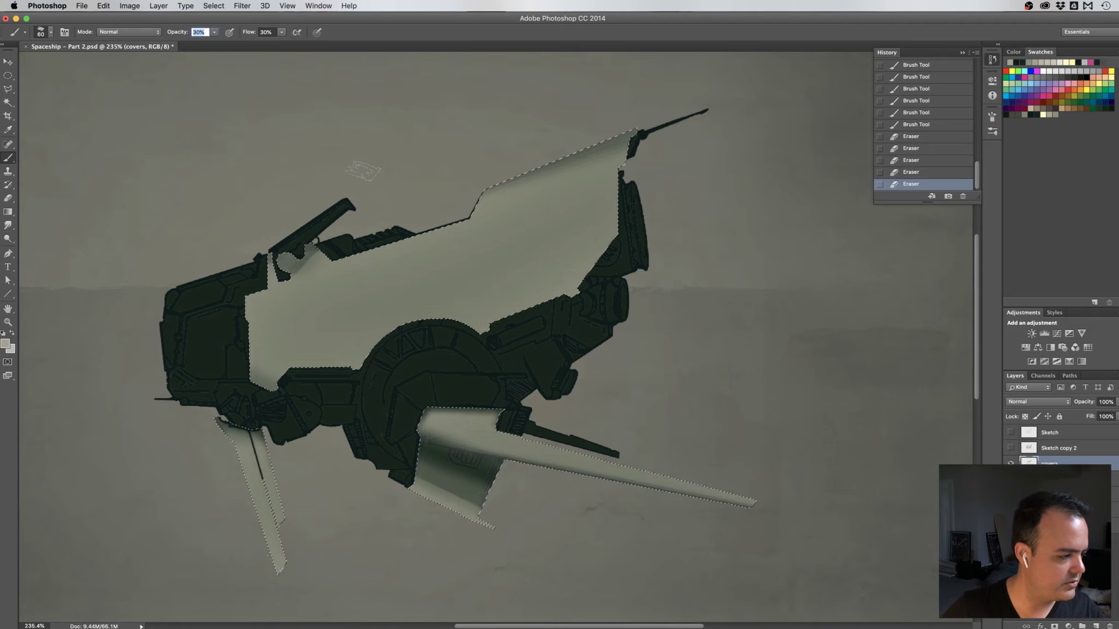
With a 73 px brush, paint soft strokes over the hull panel, covering its left sketch marks
left_click_drag(361, 315, 375, 316)
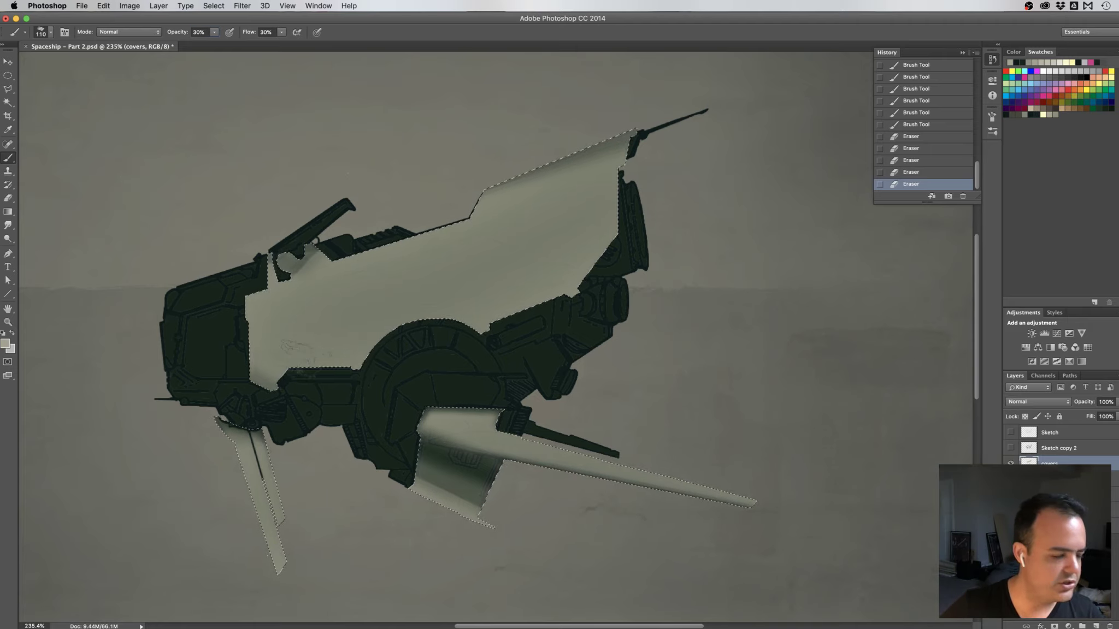
mouse_move(317, 364)
left_mouse_down()
mouse_move(374, 323)
mouse_move(381, 314)
mouse_move(361, 312)
mouse_move(397, 284)
mouse_move(407, 313)
mouse_move(457, 290)
mouse_move(379, 338)
left_mouse_up()
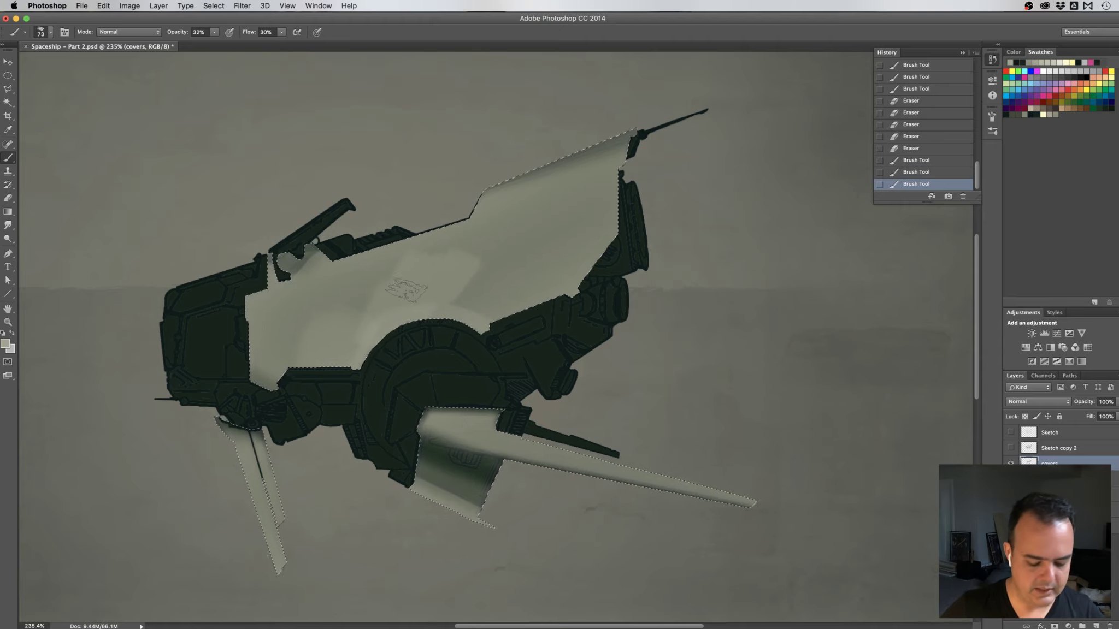
mouse_move(405, 287)
left_mouse_down()
mouse_move(394, 333)
mouse_move(350, 382)
mouse_move(394, 336)
mouse_move(458, 328)
left_mouse_up()
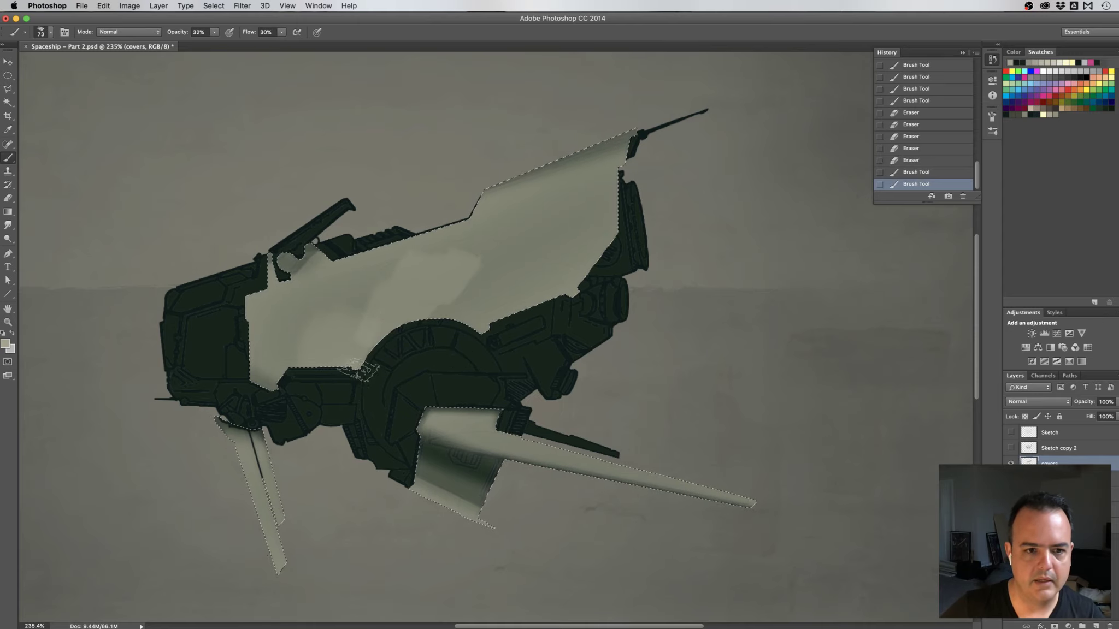
mouse_move(358, 370)
left_mouse_down()
mouse_move(410, 325)
mouse_move(454, 309)
mouse_move(470, 322)
left_mouse_up()
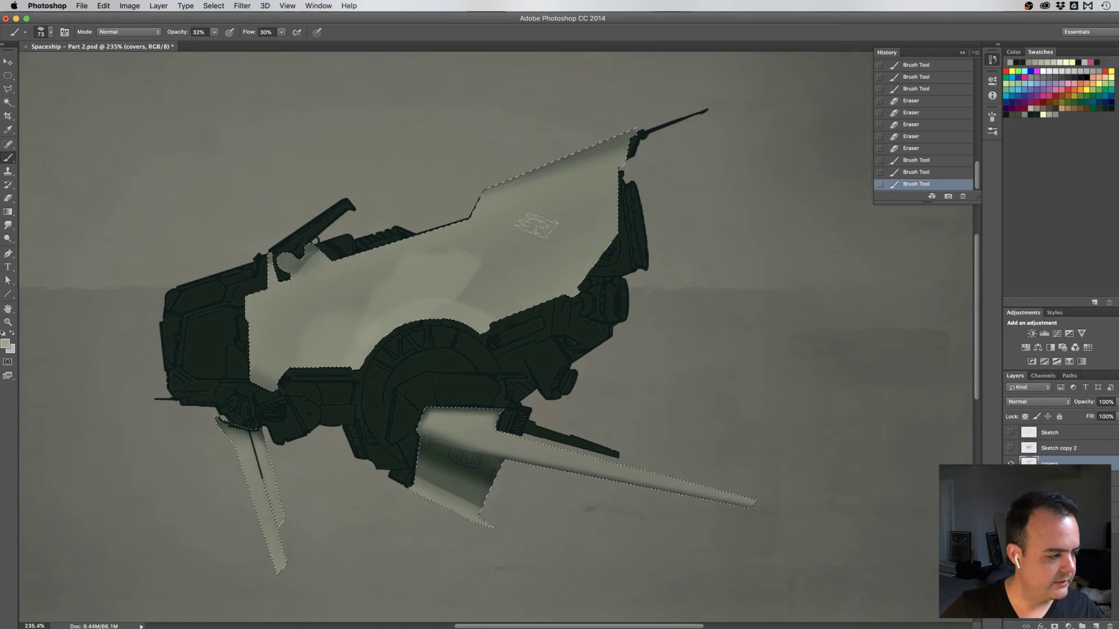
left_click_drag(467, 276, 492, 256)
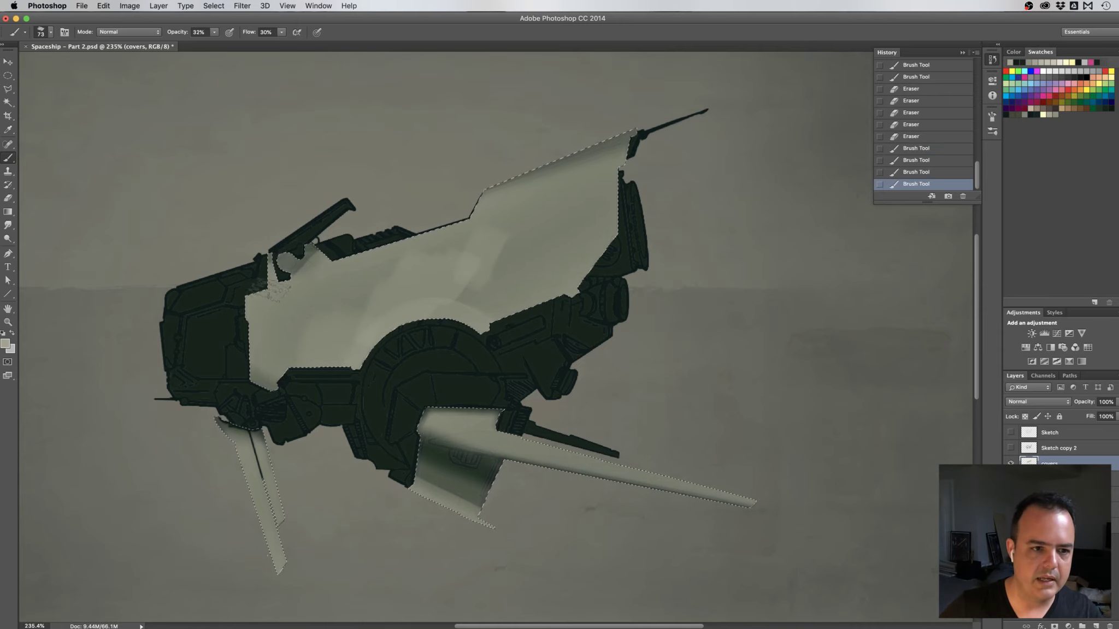
left_click_drag(270, 289, 336, 280)
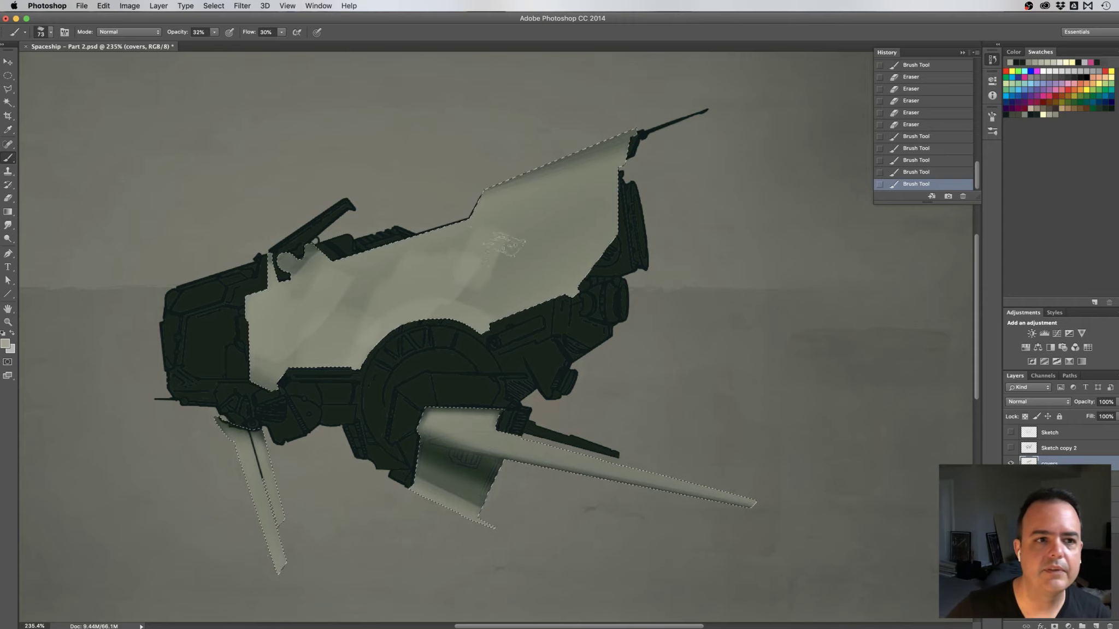
Set opacity and flow to 25% and paint faint light strokes on the upper hull panel
left_click(198, 32)
type("2")
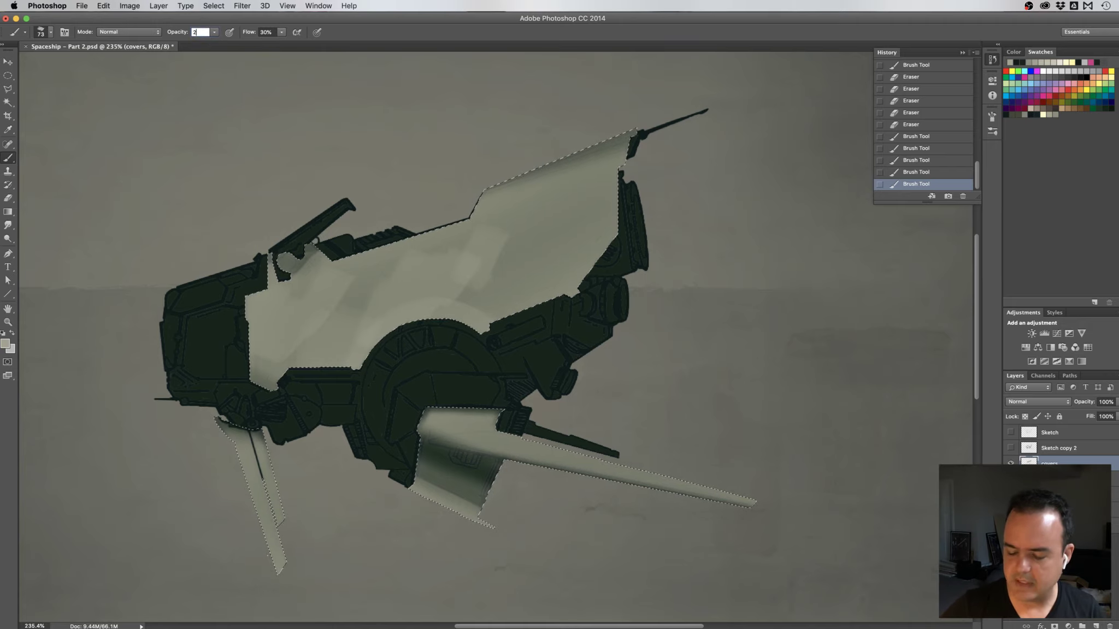
type("5")
key("Tab")
type("2")
key("Tab")
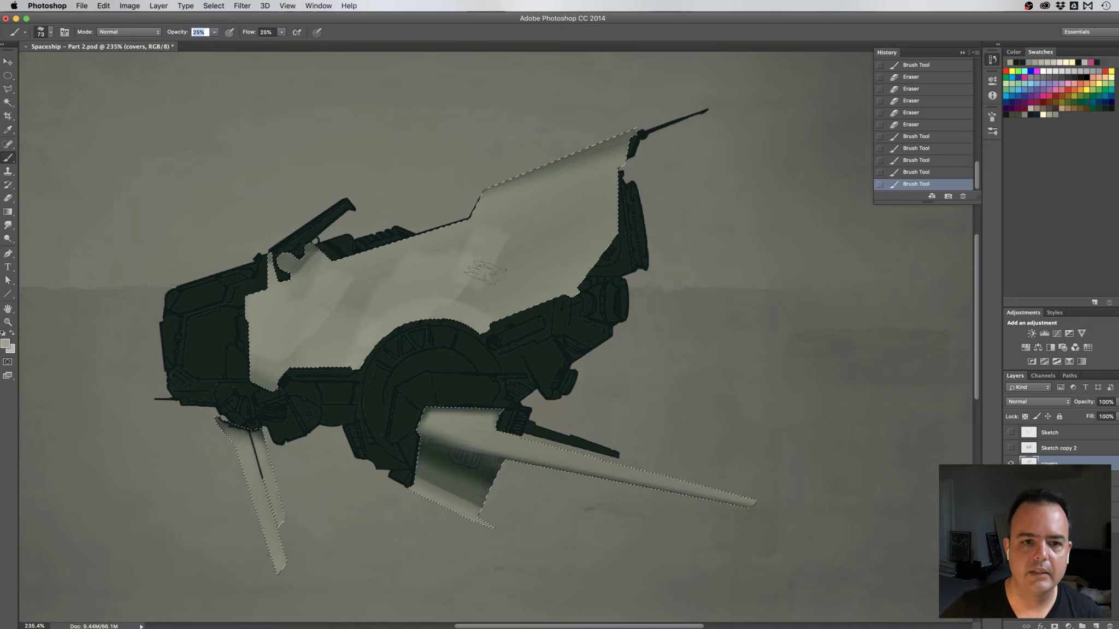
key("Return")
mouse_move(519, 246)
left_mouse_down()
mouse_move(554, 224)
mouse_move(584, 230)
left_mouse_up()
left_click_drag(584, 230, 593, 223)
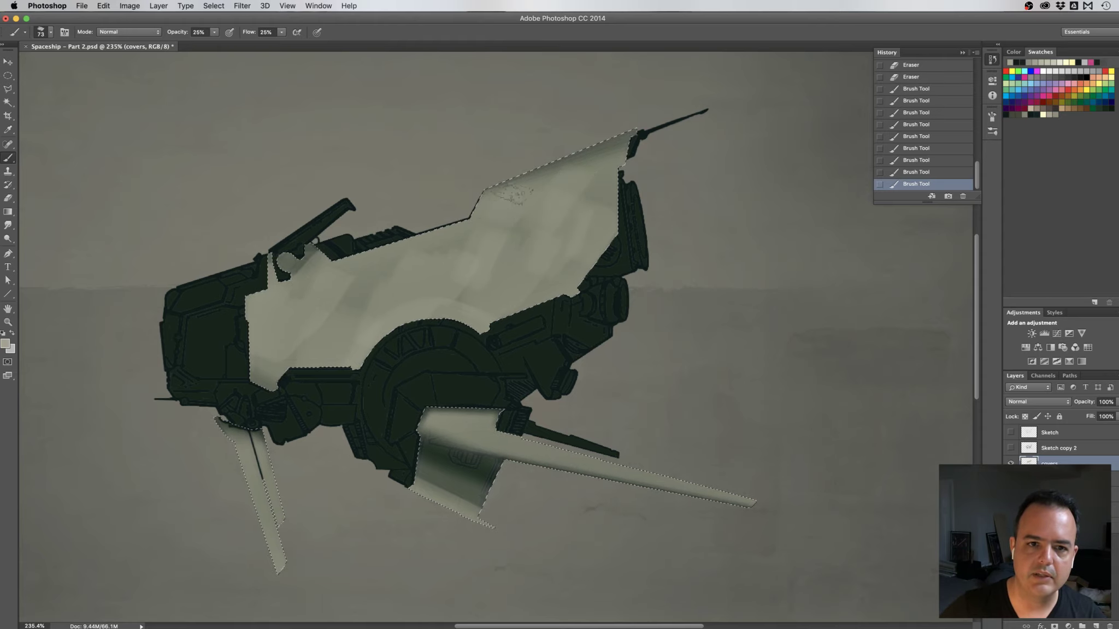
mouse_move(612, 159)
left_mouse_down()
mouse_move(585, 204)
mouse_move(562, 217)
left_mouse_up()
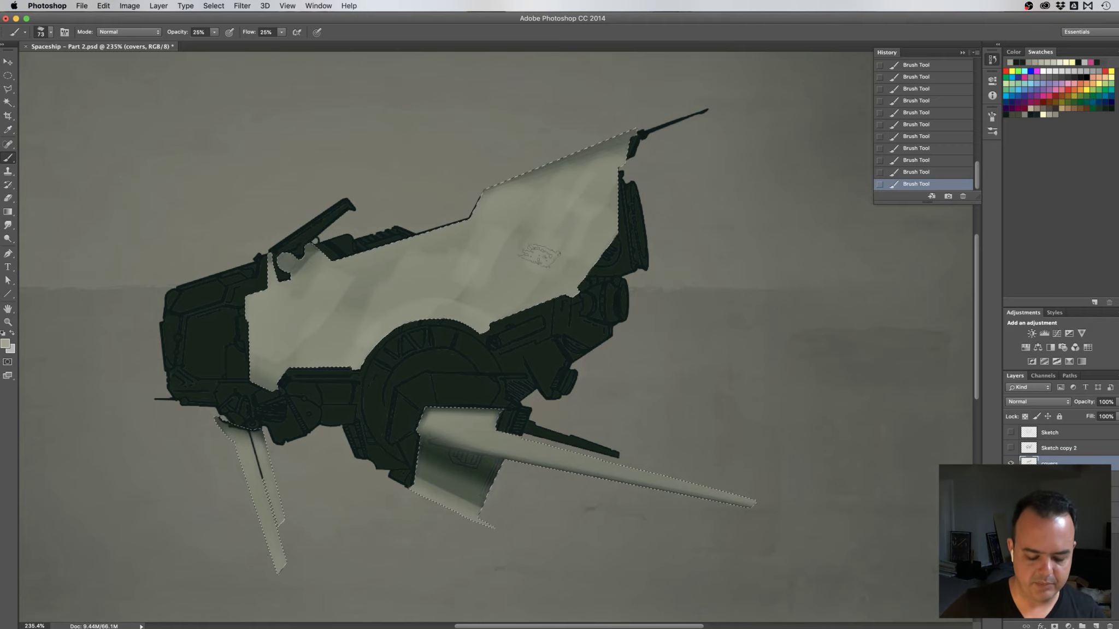
Step back several states in the History panel and repaint the hull panel shading
left_click(914, 164)
left_click(926, 147)
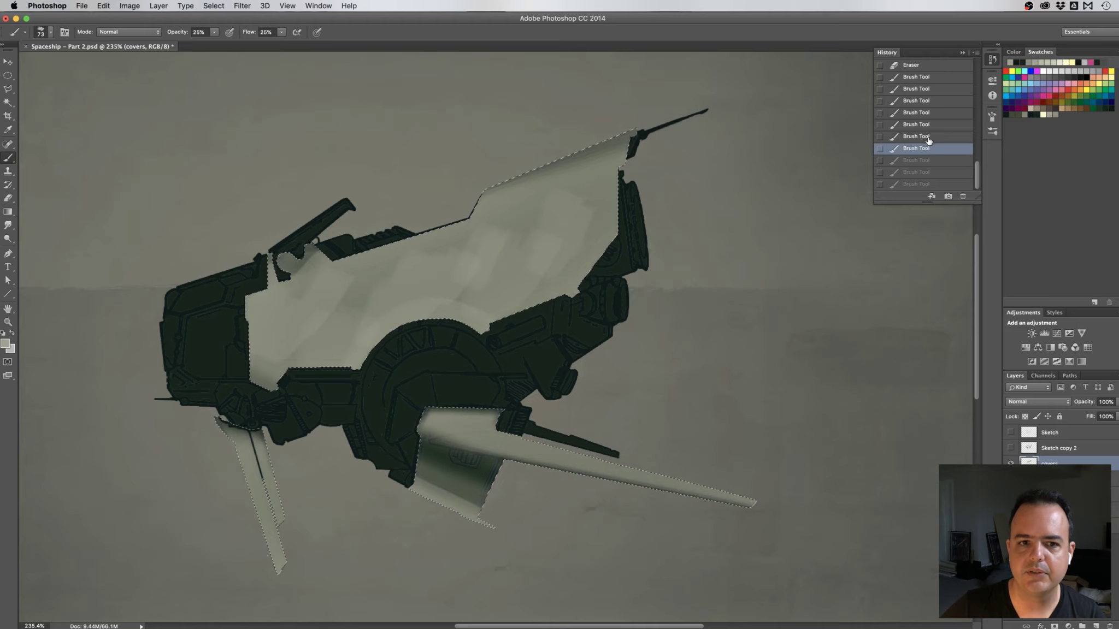
left_click(929, 137)
left_click(932, 126)
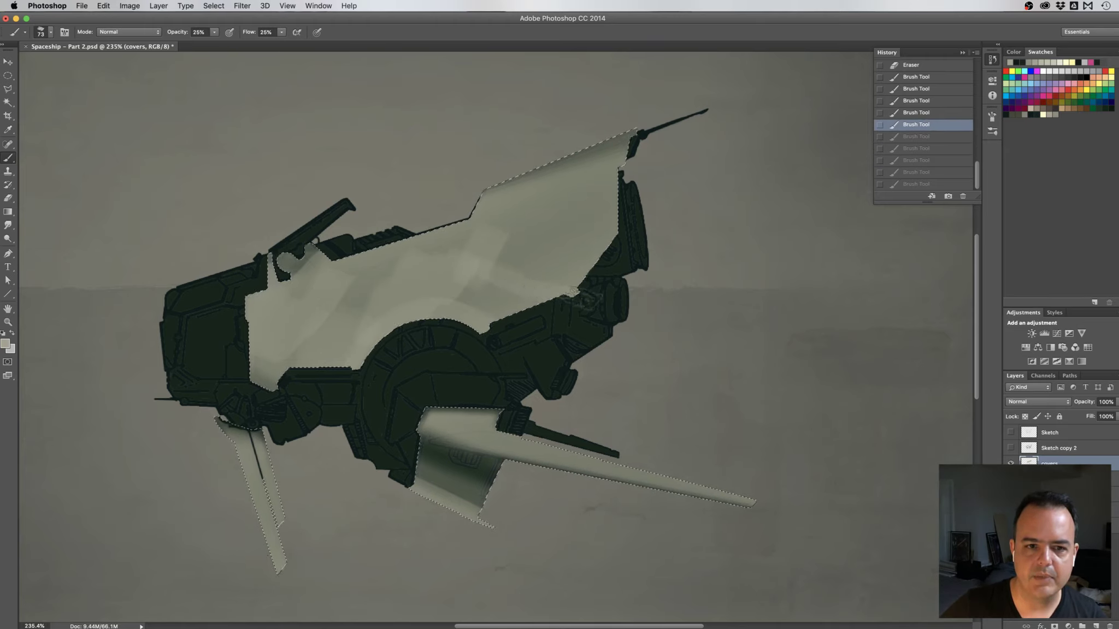
mouse_move(582, 298)
left_mouse_down()
mouse_move(511, 245)
mouse_move(548, 259)
mouse_move(546, 274)
mouse_move(580, 252)
left_mouse_up()
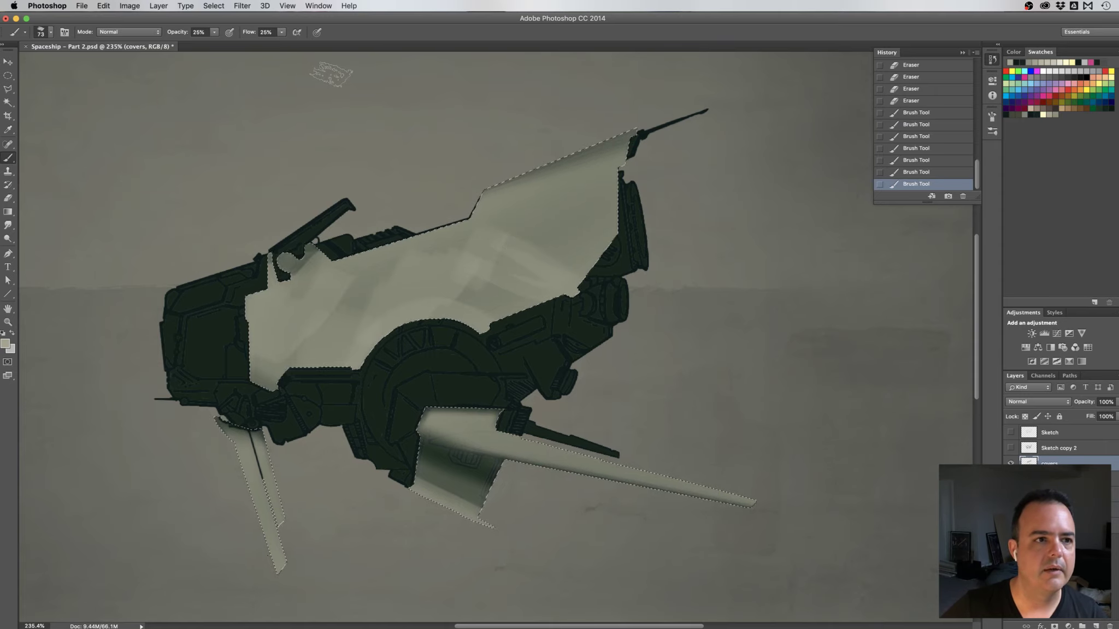
At 20% opacity and flow, add faint paint to the panel and lighten the lower-right fin with 56 px
left_click(200, 34)
type("20")
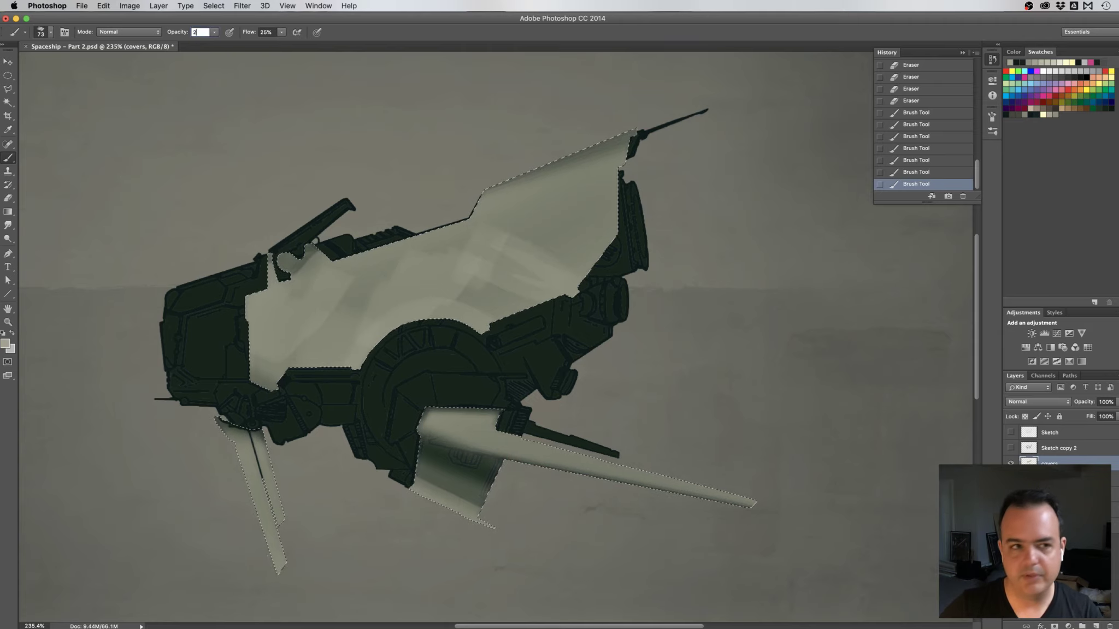
key("Tab")
type("20")
key("Return")
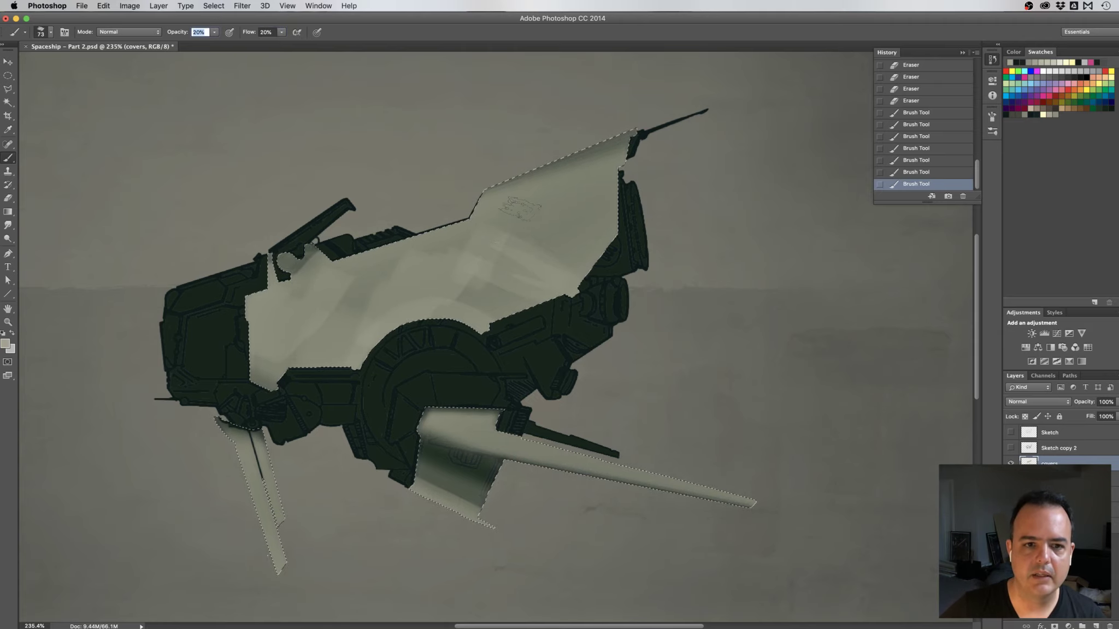
mouse_move(560, 207)
left_mouse_down()
mouse_move(586, 209)
mouse_move(572, 271)
mouse_move(603, 222)
mouse_move(627, 235)
mouse_move(590, 281)
left_mouse_up()
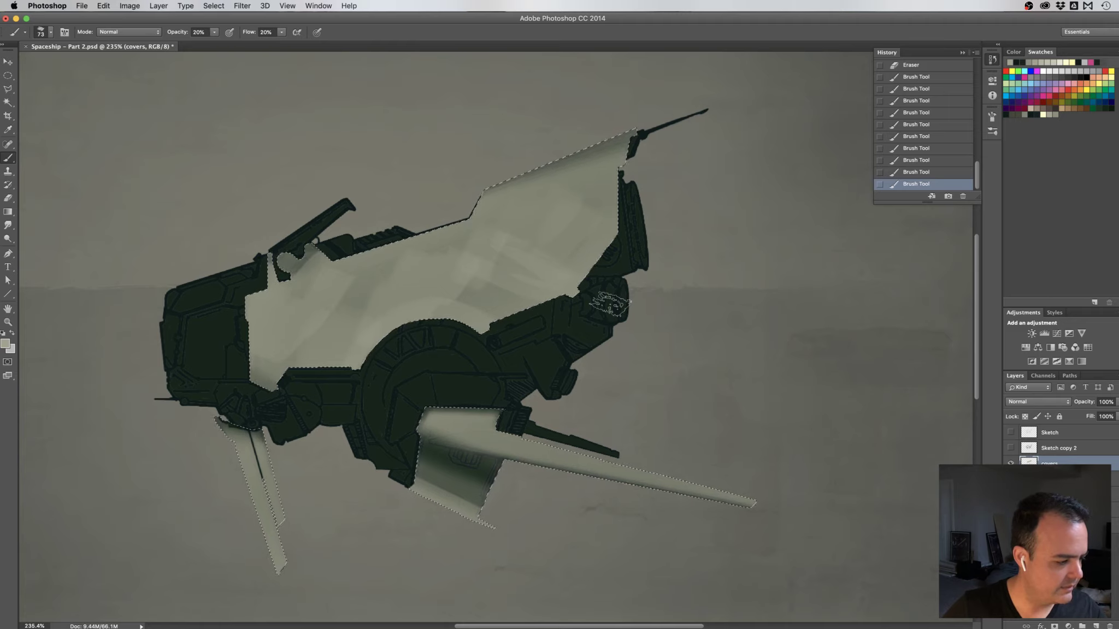
mouse_move(426, 423)
left_mouse_down()
mouse_move(572, 425)
mouse_move(549, 426)
mouse_move(601, 470)
mouse_move(628, 469)
left_mouse_up()
left_click_drag(453, 440, 677, 488)
With a 16 px brush, highlight the lower fin's top edge, tip and lower edge
scroll(677, 486, "down", 3)
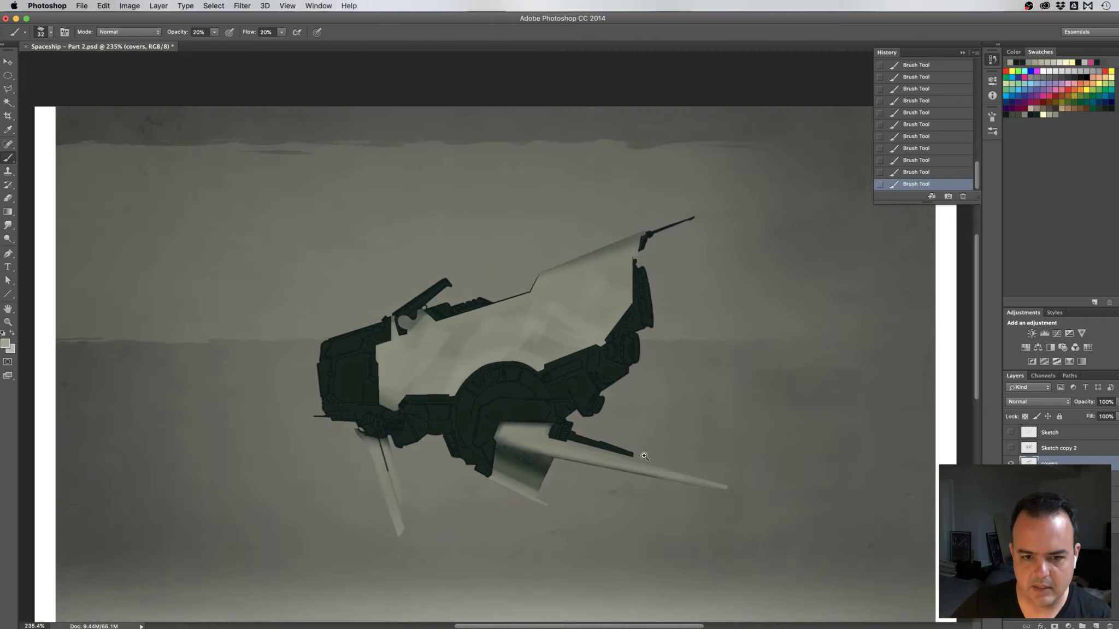
scroll(704, 466, "up", 6)
scroll(703, 466, "down", 3)
scroll(661, 412, "up", 2)
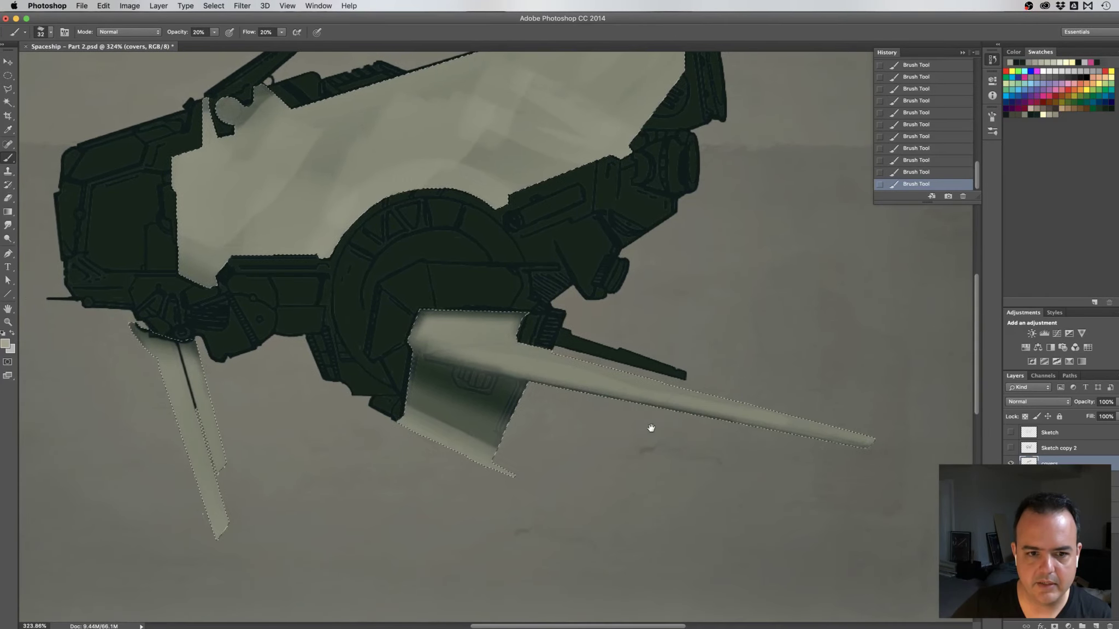
left_click_drag(553, 393, 532, 390)
mouse_move(426, 352)
left_mouse_down()
mouse_move(592, 388)
mouse_move(446, 344)
mouse_move(504, 351)
mouse_move(527, 358)
mouse_move(457, 346)
mouse_move(699, 399)
mouse_move(544, 371)
left_mouse_up()
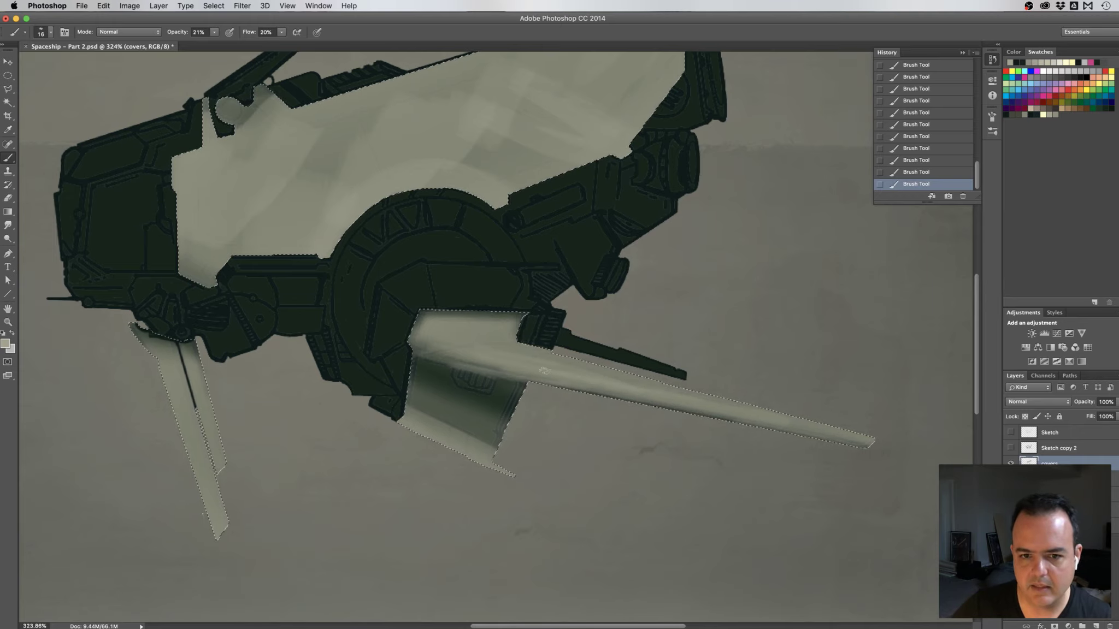
left_click_drag(785, 423, 813, 430)
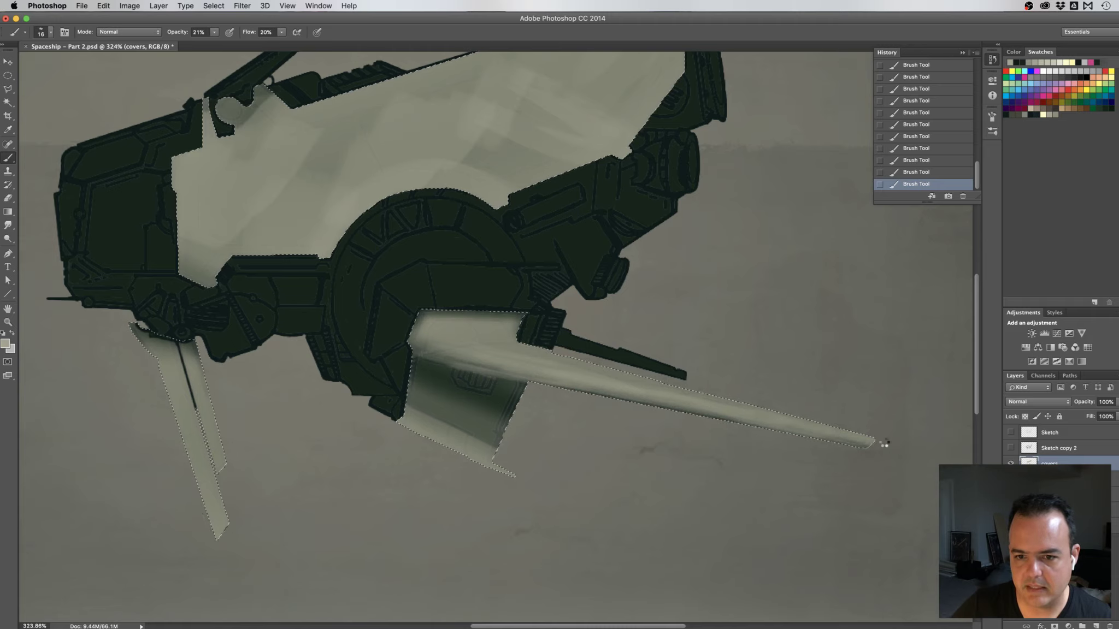
left_click_drag(884, 443, 856, 429)
mouse_move(756, 407)
left_mouse_down()
mouse_move(546, 370)
mouse_move(469, 334)
mouse_move(456, 343)
mouse_move(542, 364)
mouse_move(487, 367)
mouse_move(538, 402)
mouse_move(471, 336)
mouse_move(512, 316)
mouse_move(507, 338)
mouse_move(474, 355)
mouse_move(502, 428)
mouse_move(392, 411)
mouse_move(480, 448)
left_mouse_up()
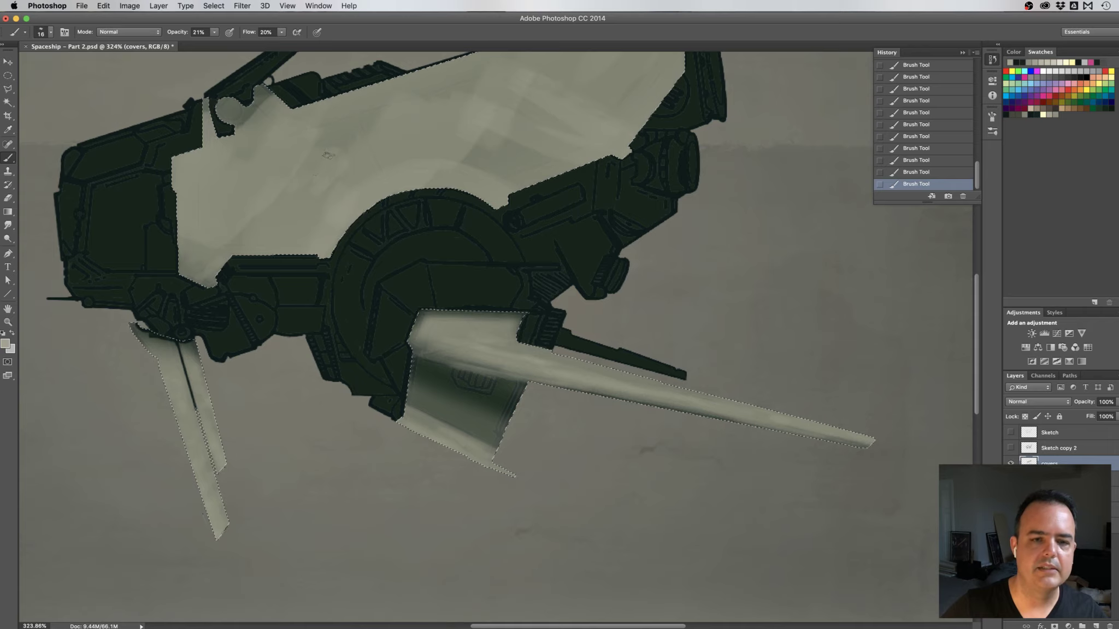
Recentre on the whole ship, check the shading with the selection hidden, then deselect
mouse_move(539, 162)
left_mouse_down()
mouse_move(479, 240)
mouse_move(470, 213)
mouse_move(486, 214)
left_mouse_up()
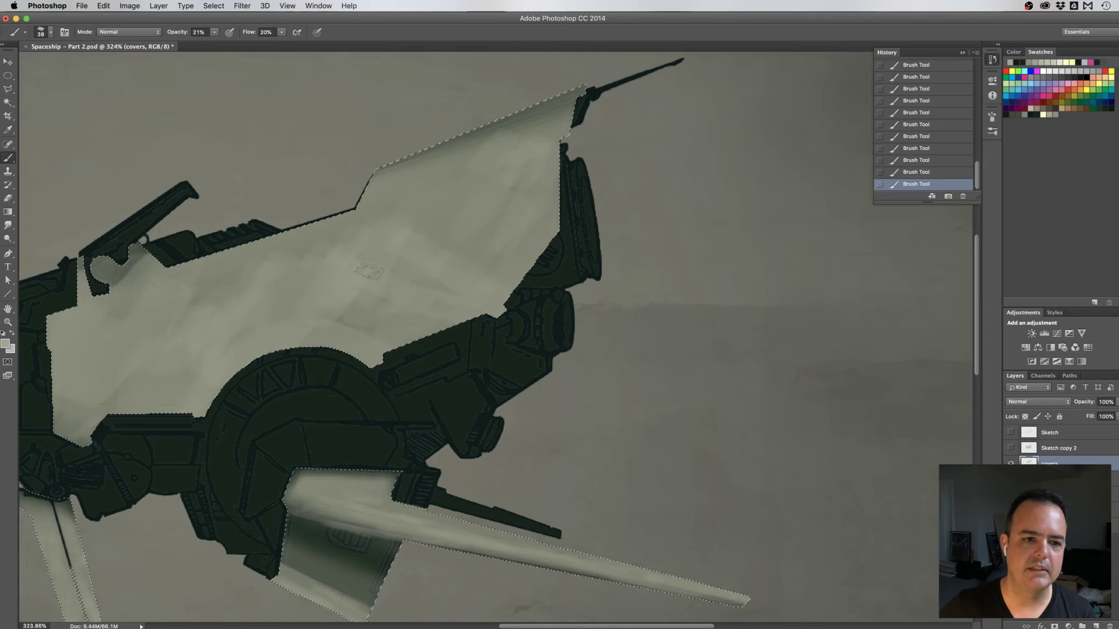
scroll(424, 257, "up", 2)
scroll(431, 268, "down", 4)
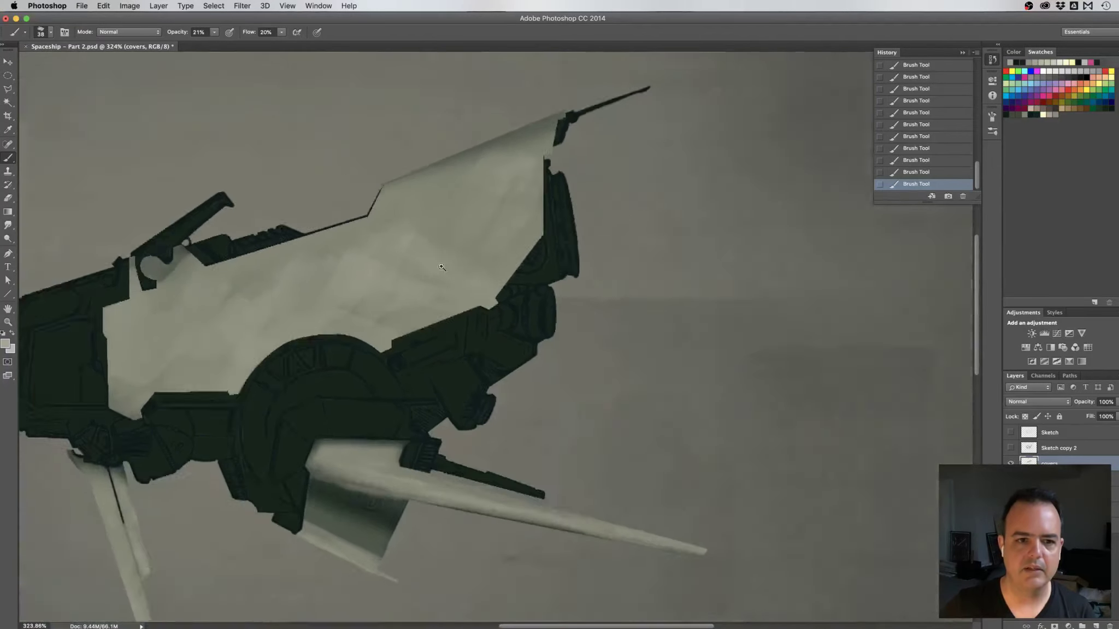
left_click_drag(435, 273, 491, 250)
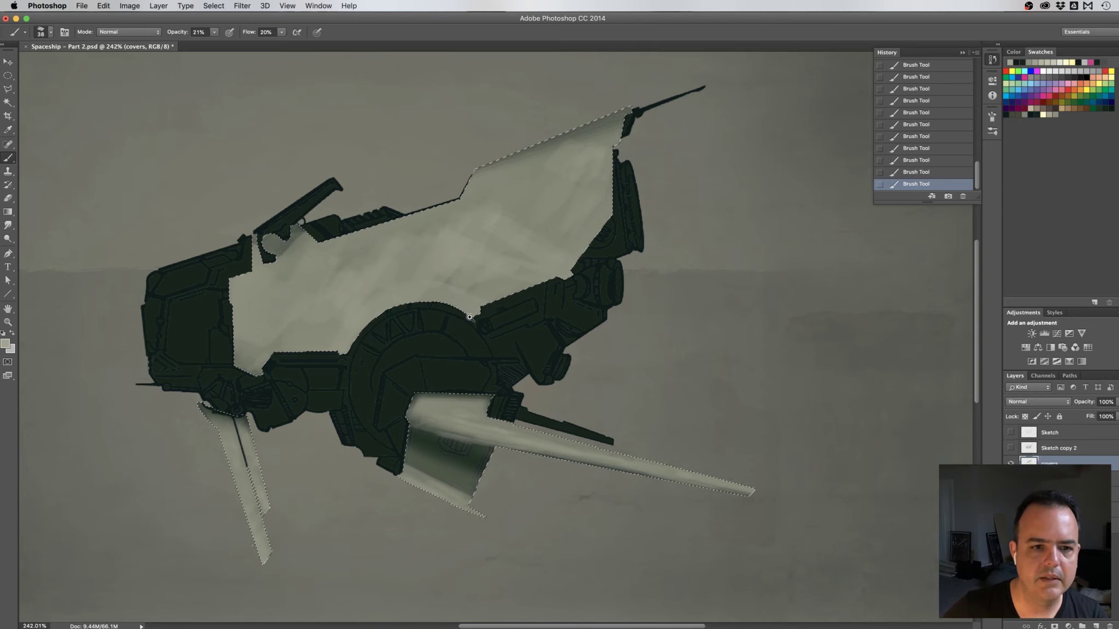
scroll(415, 308, "up", 3)
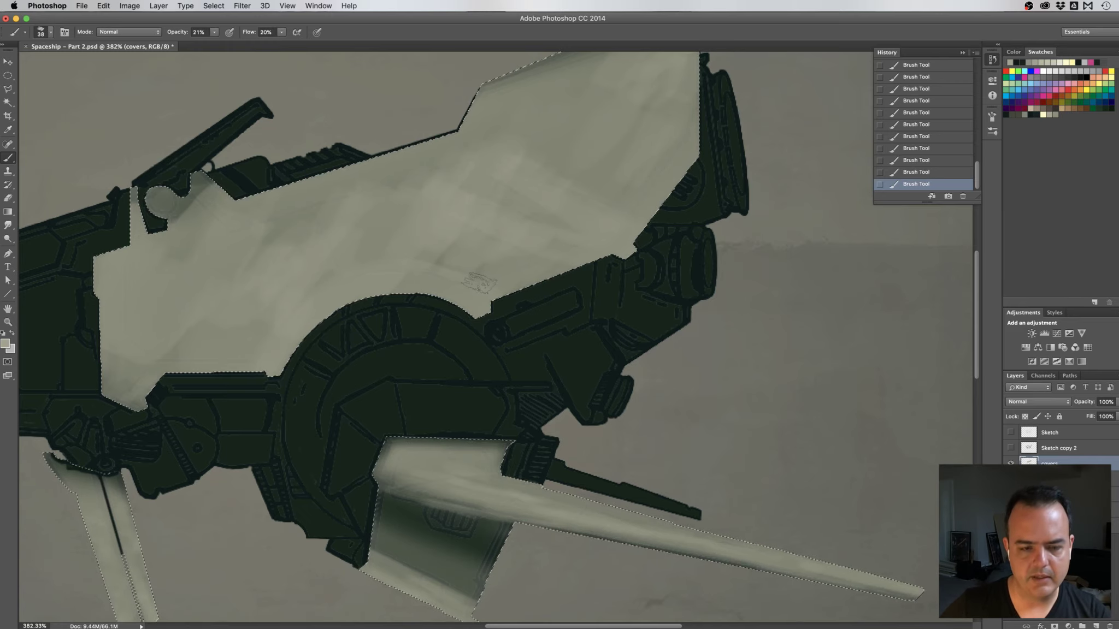
key("space")
key("super+h")
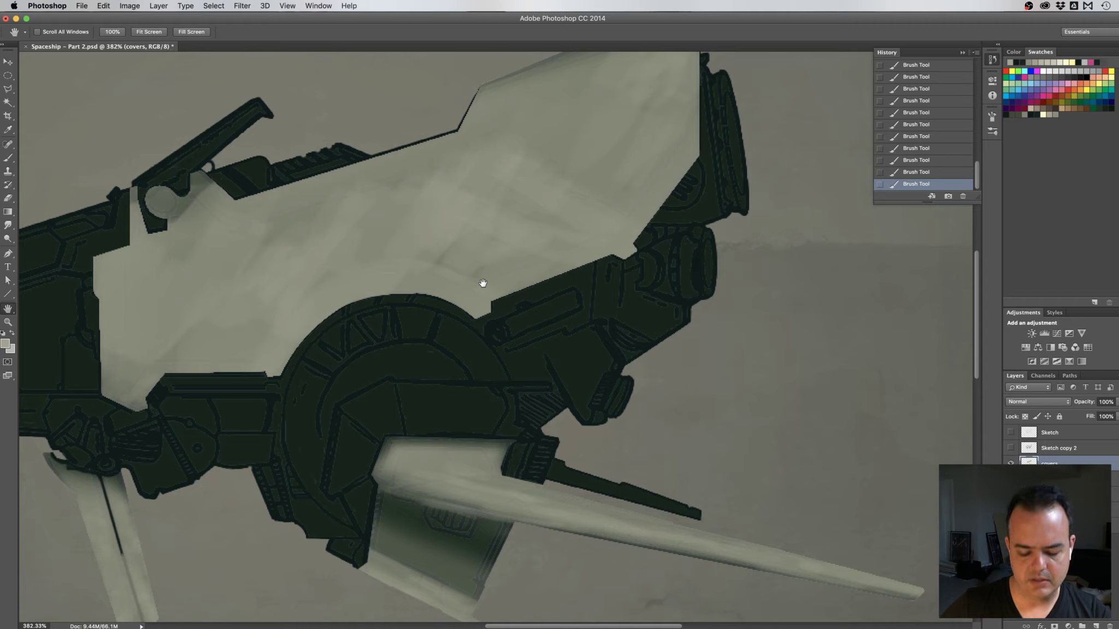
key("super+h")
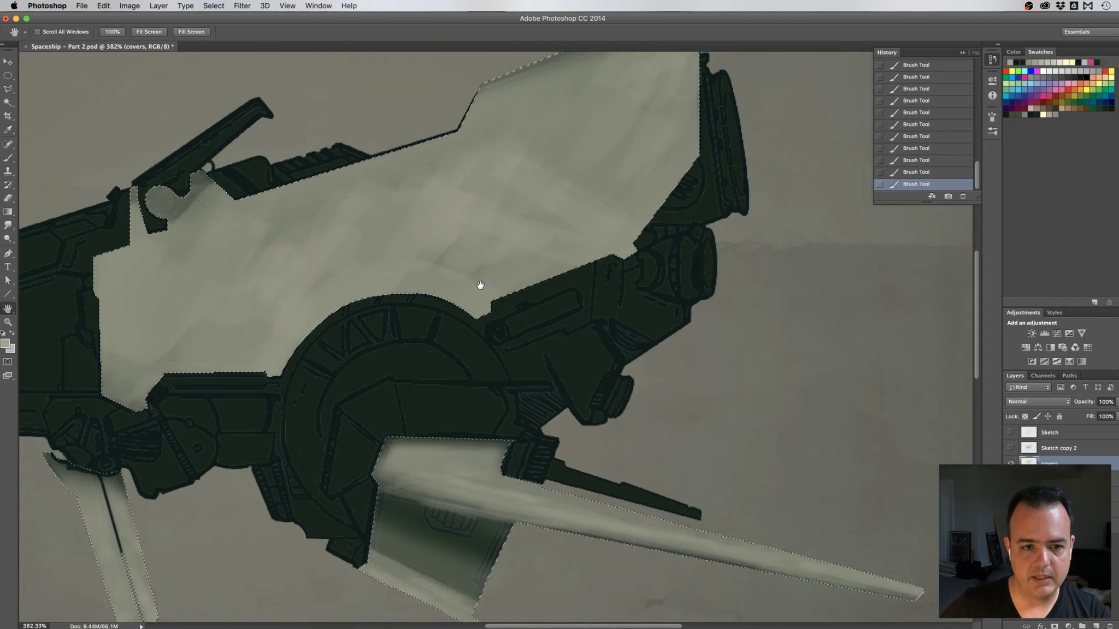
key("super+d")
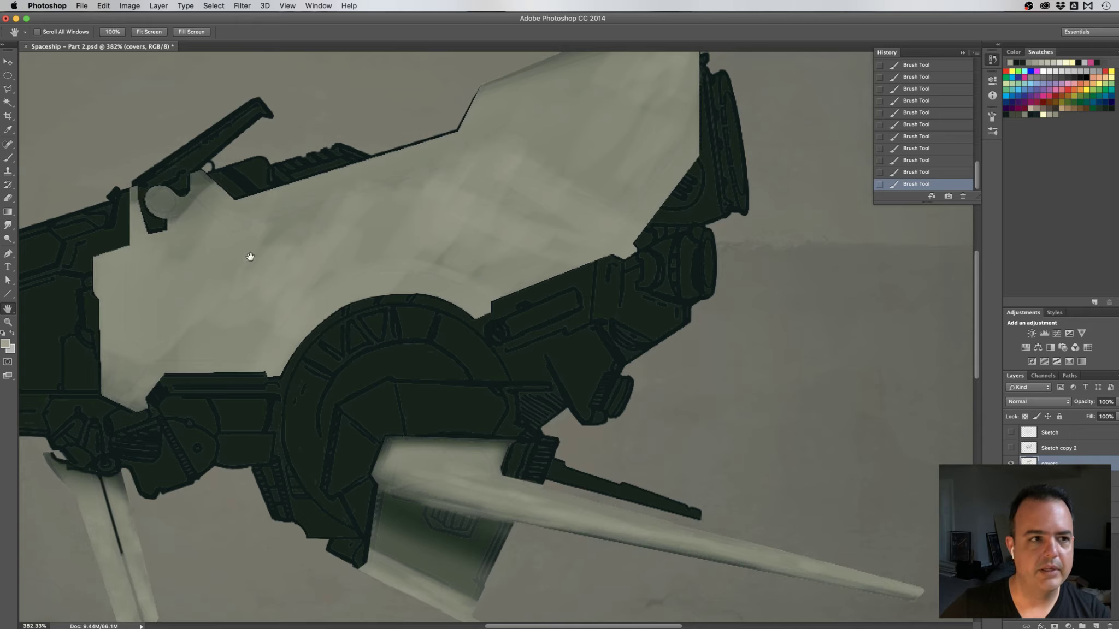
Draw an elliptical selection around the round hub
left_click(8, 78)
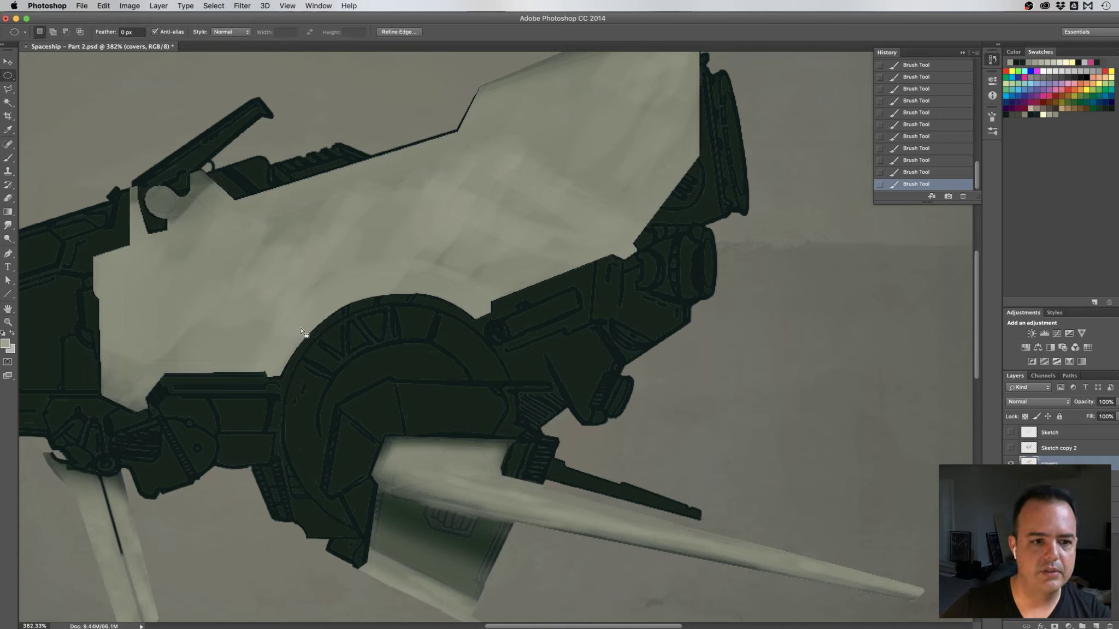
left_click_drag(303, 328, 394, 404)
key("super+z")
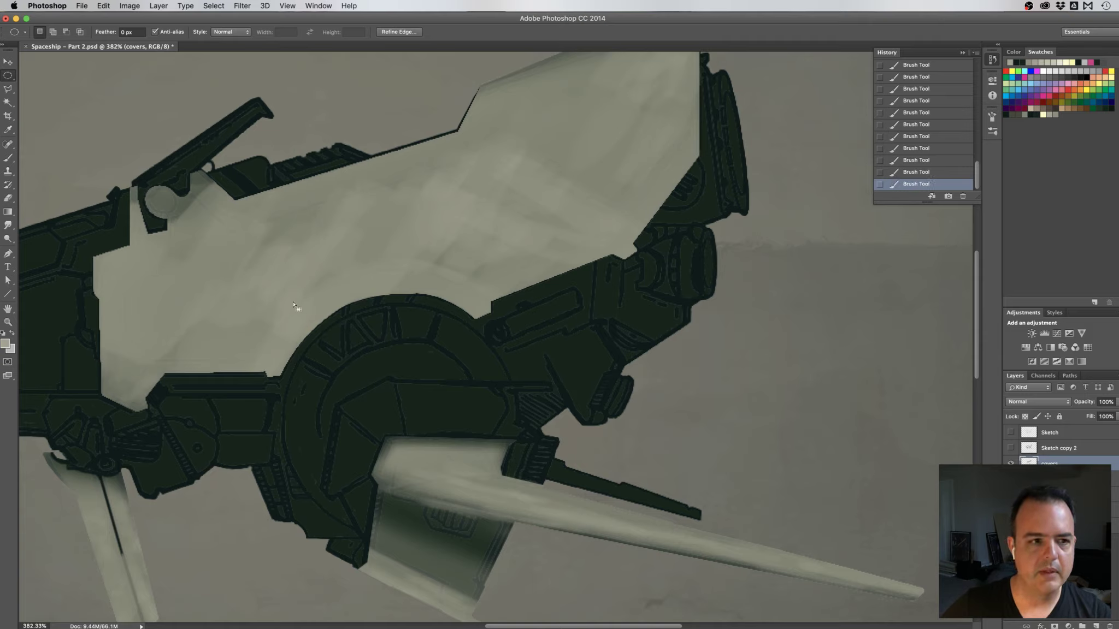
left_click_drag(496, 409, 214, 290)
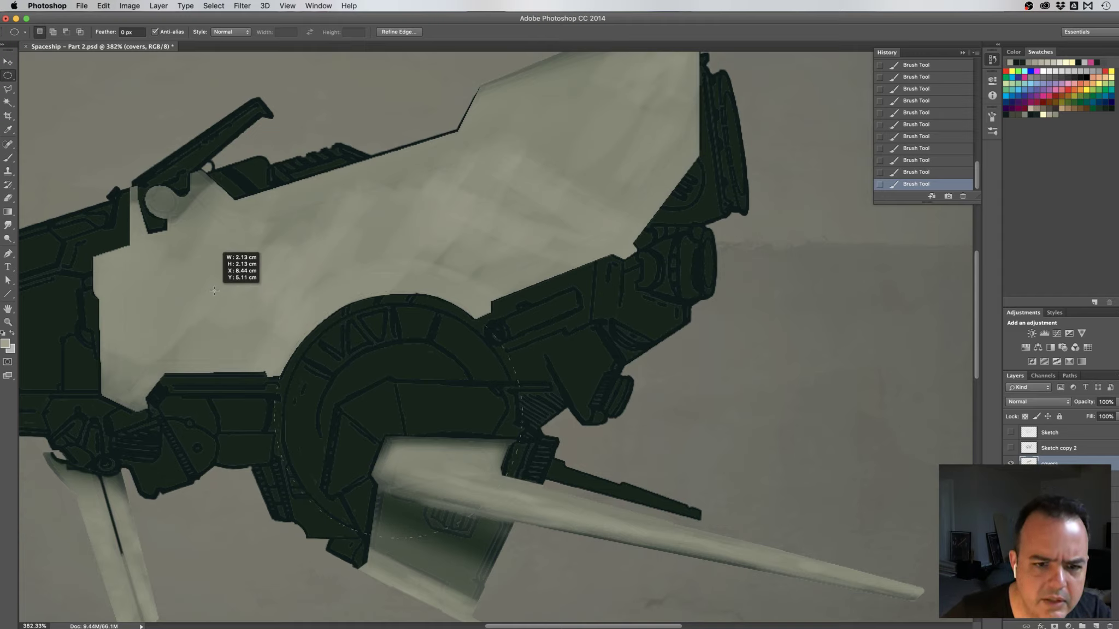
left_click_drag(211, 288, 217, 285)
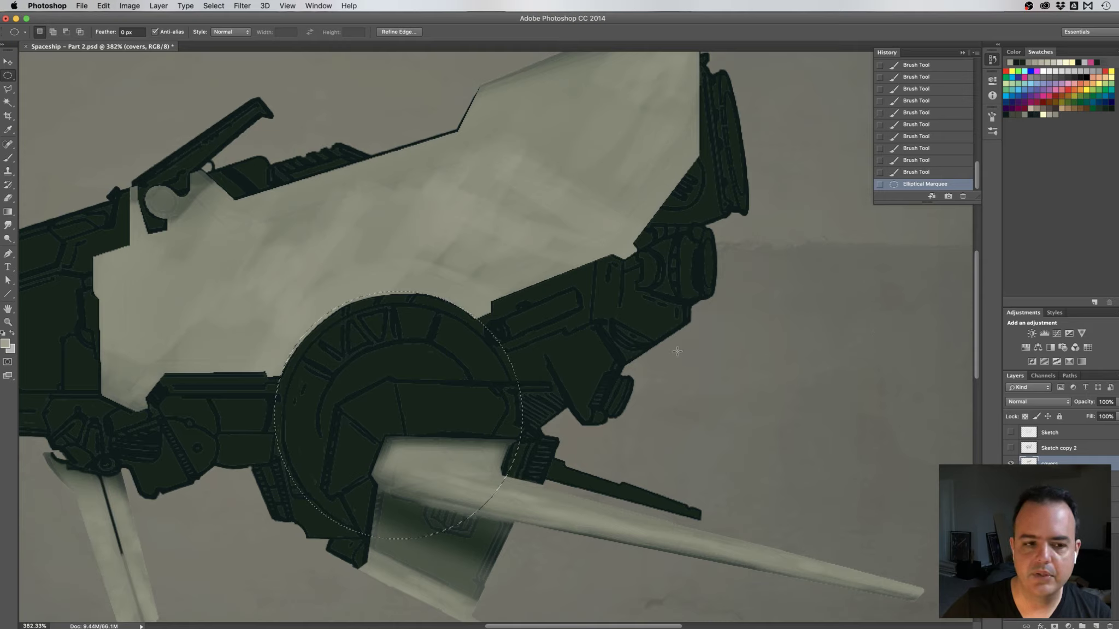
Erase the cover paint inside the ellipse at 100% opacity and flow, then reselect the cover panels
key("e")
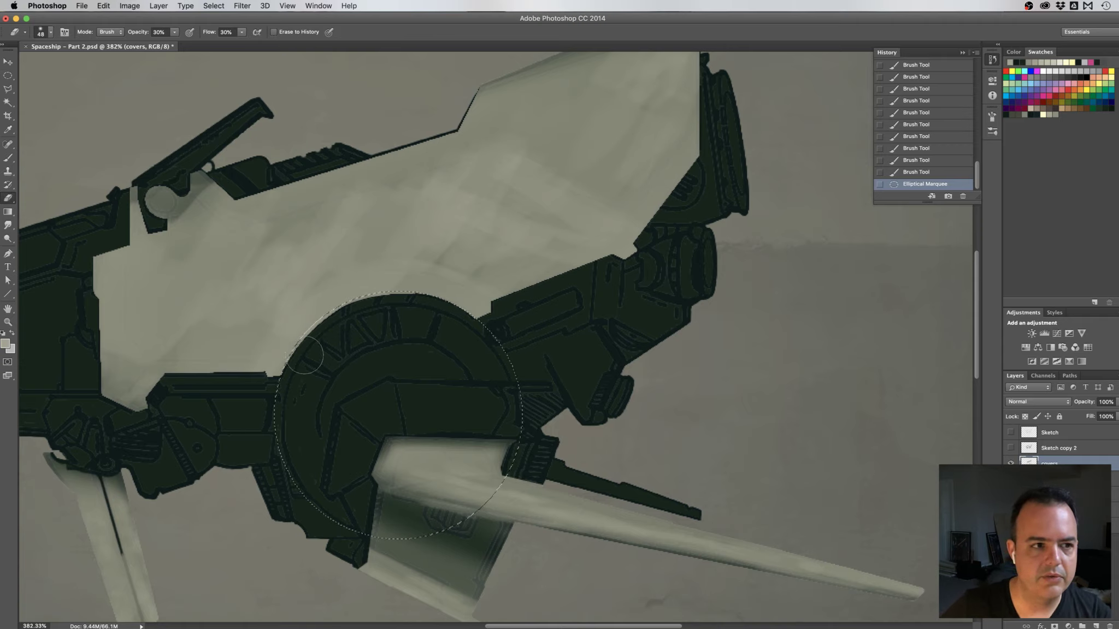
left_click(174, 31)
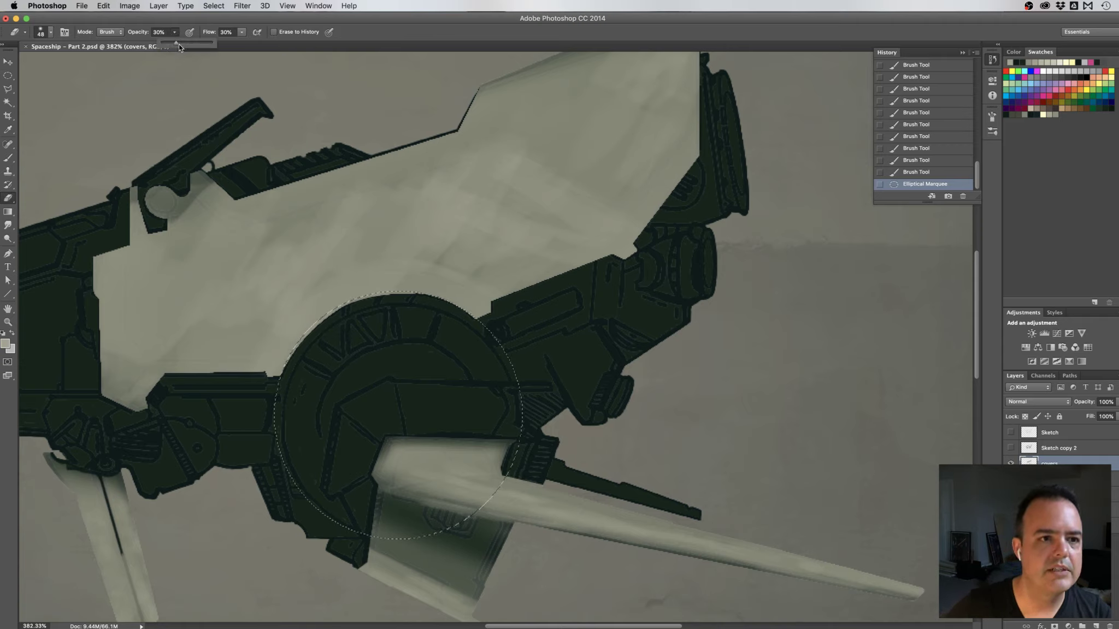
left_click_drag(176, 43, 290, 47)
left_click(242, 32)
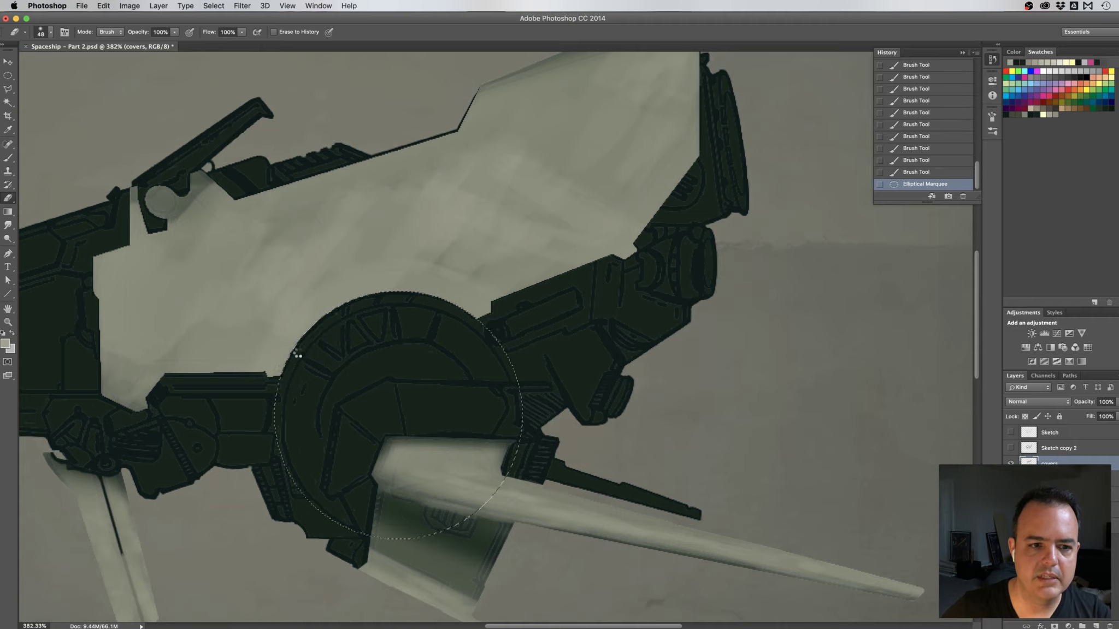
left_click_drag(405, 284, 327, 330)
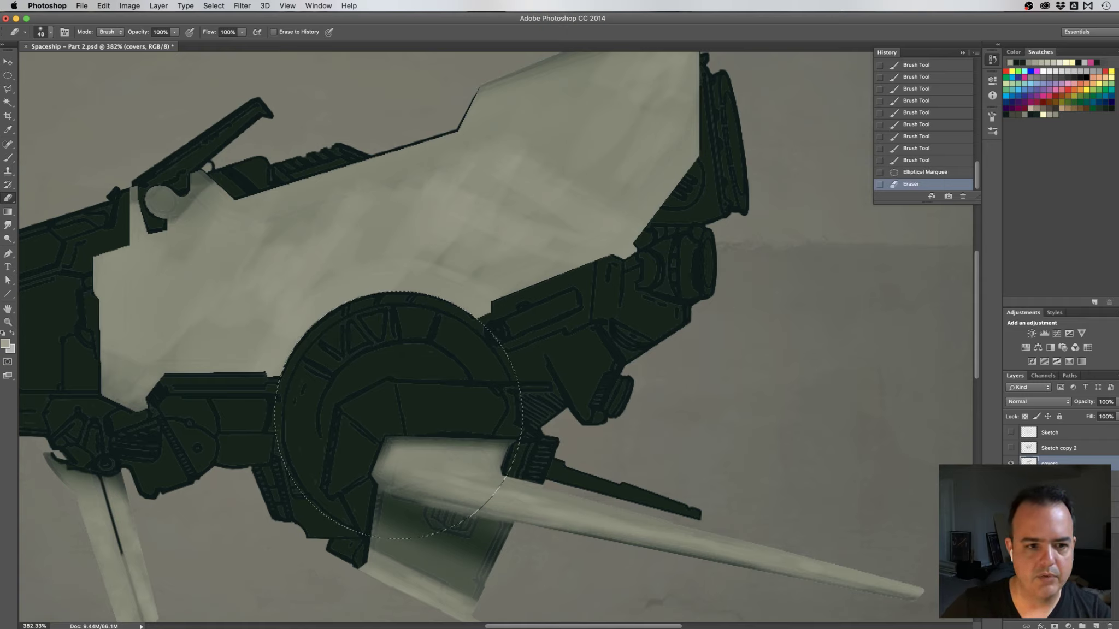
left_click(1029, 464, "super")
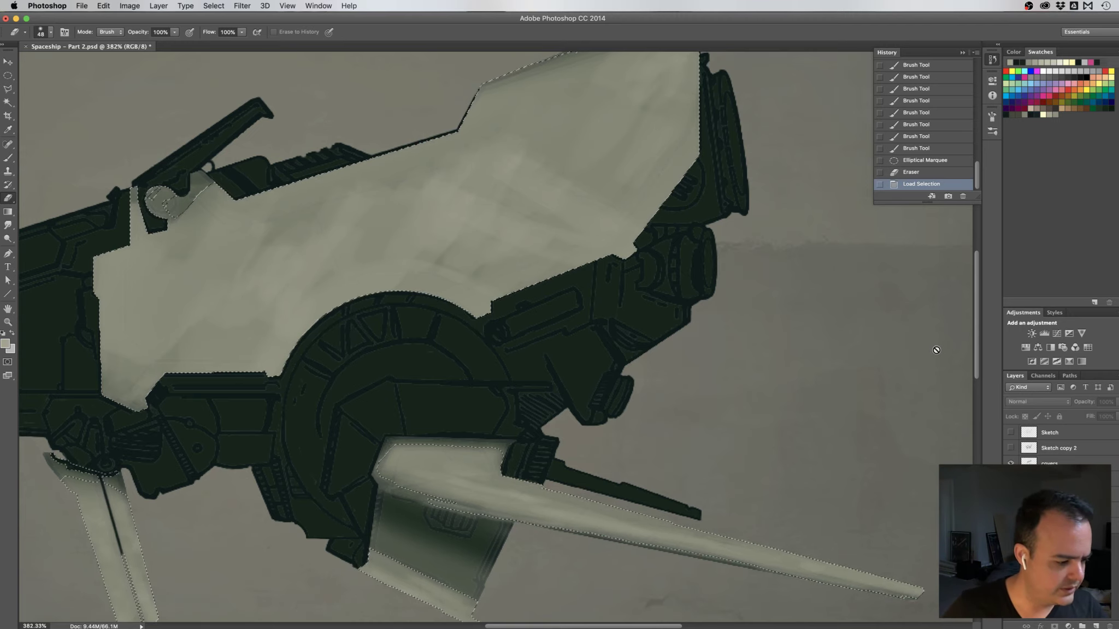
Save the file, reload the covers layer pixels as the selection, and zoom out to frame the spaceship
key("super+h")
key("super+s")
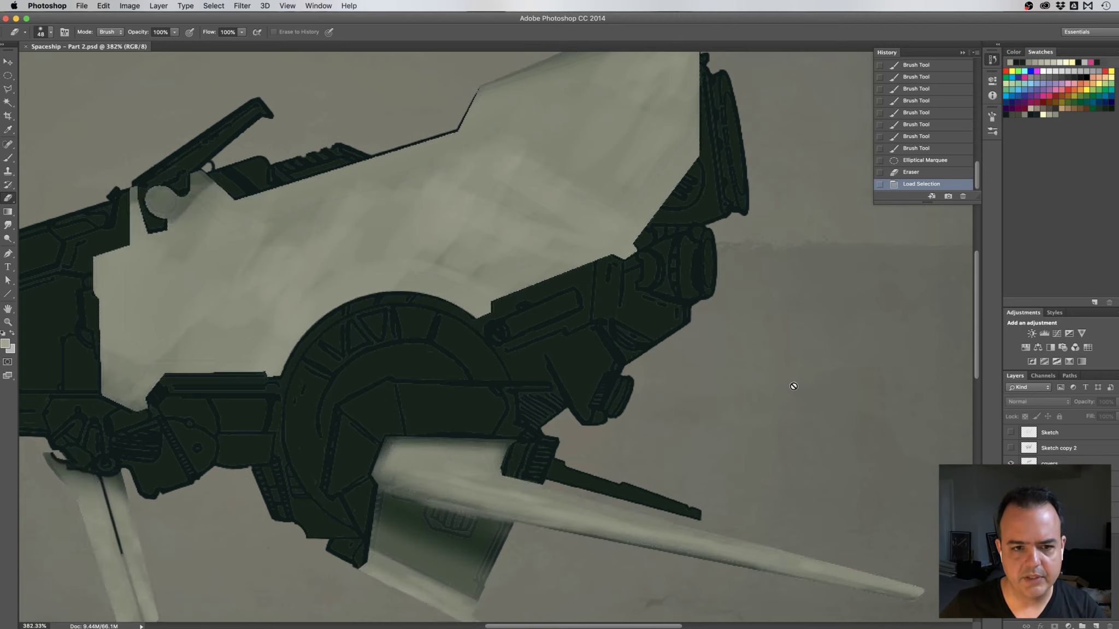
left_click(1028, 463, "super")
left_click(1029, 462, "super")
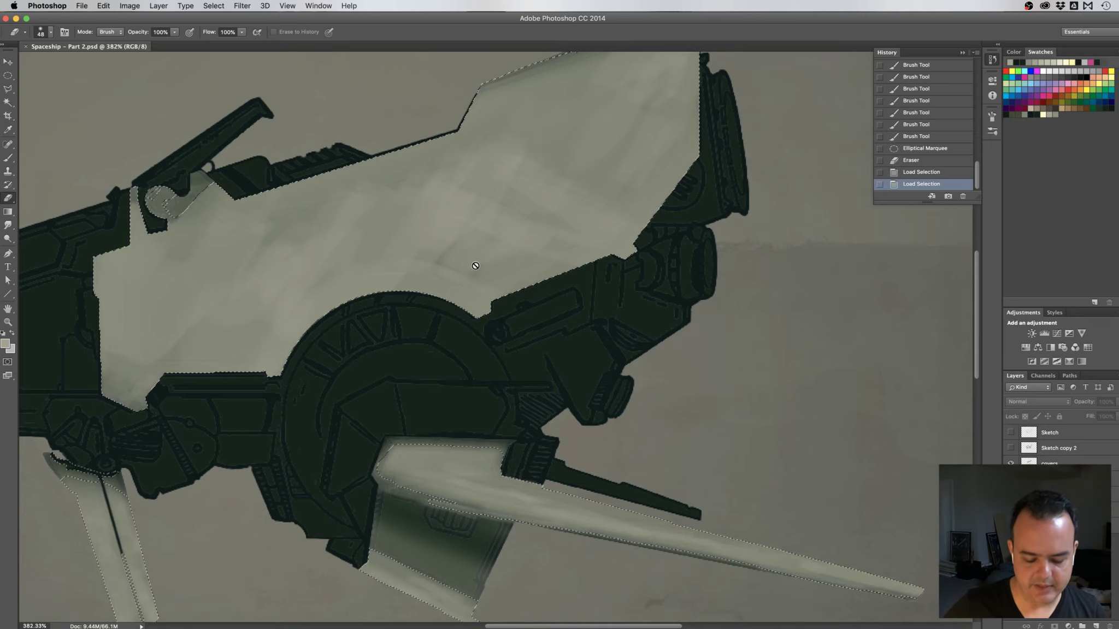
scroll(471, 272, "down", 3)
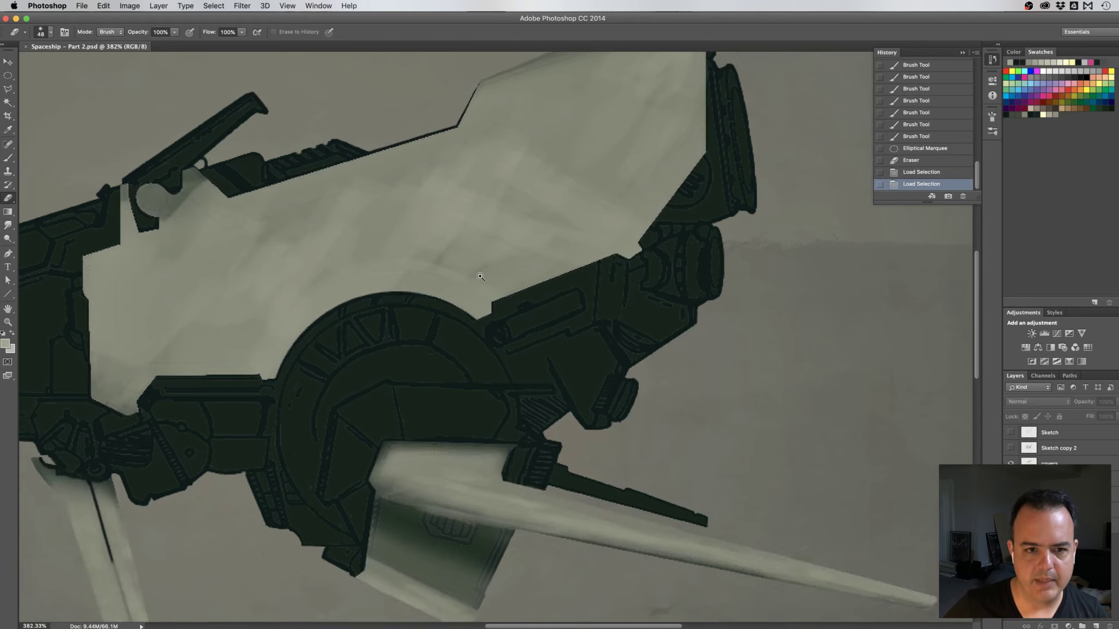
left_click_drag(499, 296, 522, 294)
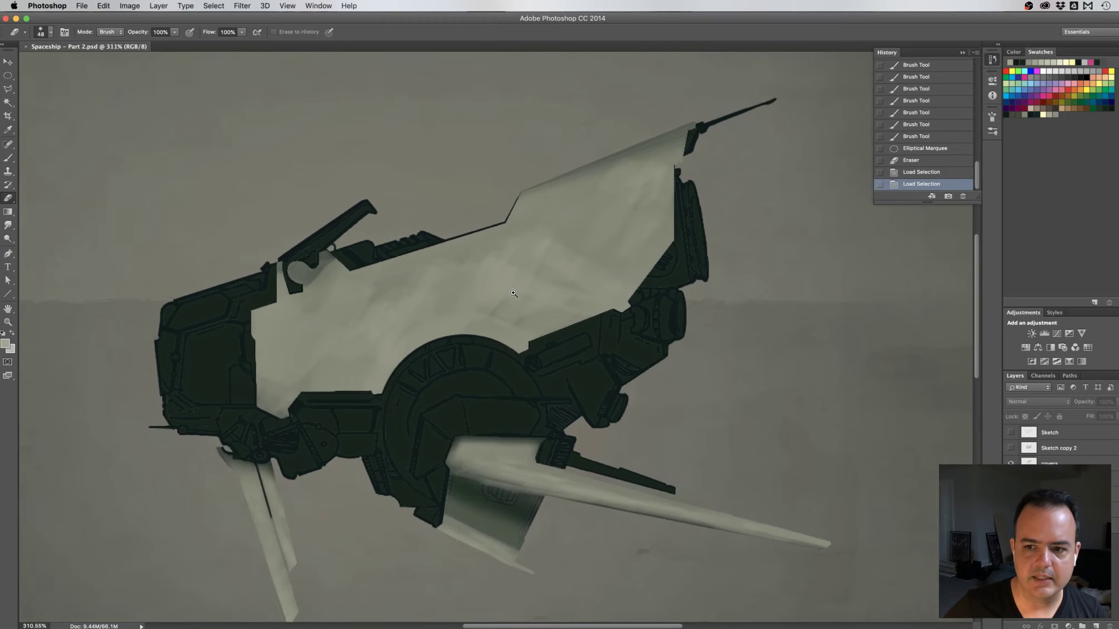
scroll(516, 294, "down", 1)
left_click_drag(500, 295, 502, 270)
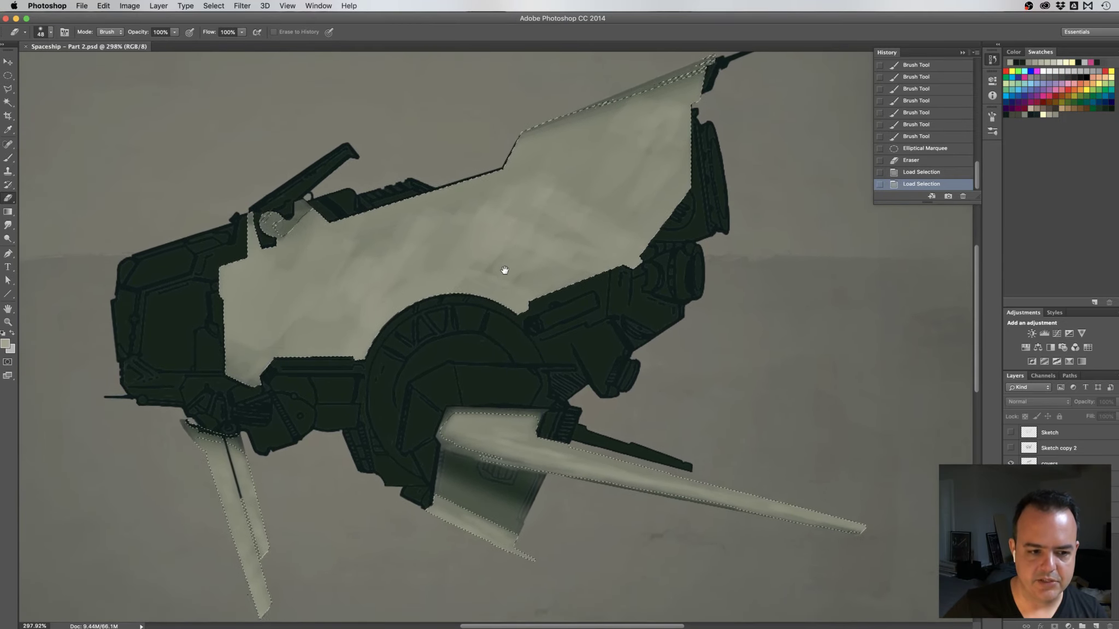
scroll(501, 270, "down", 1)
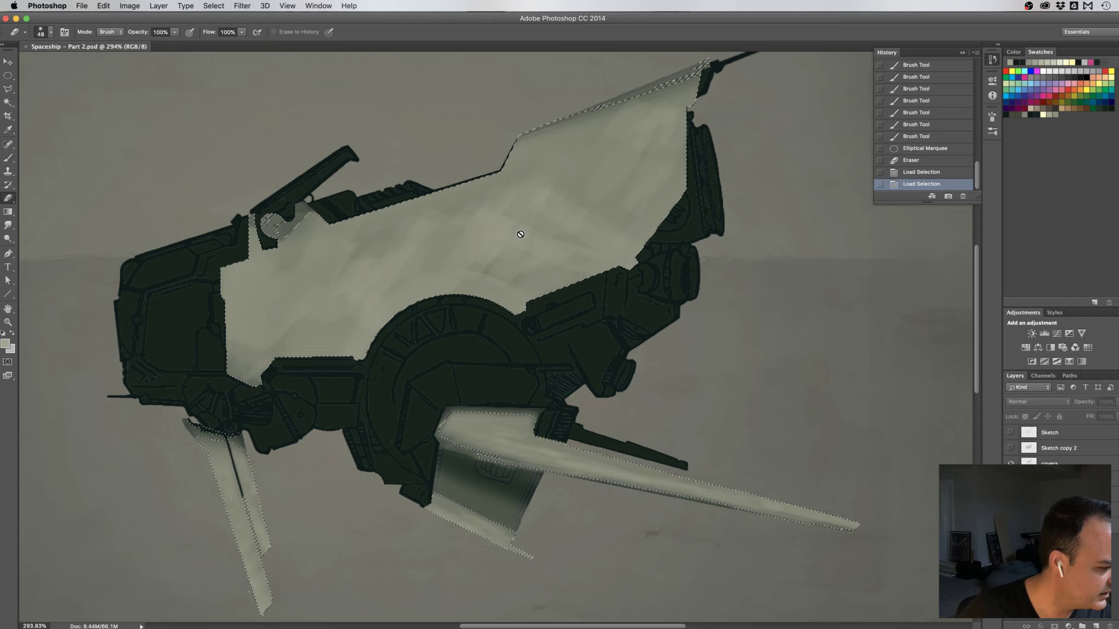
Contract the cover-panel selection by 3 pixels, then make the covers layer active
left_click(216, 10)
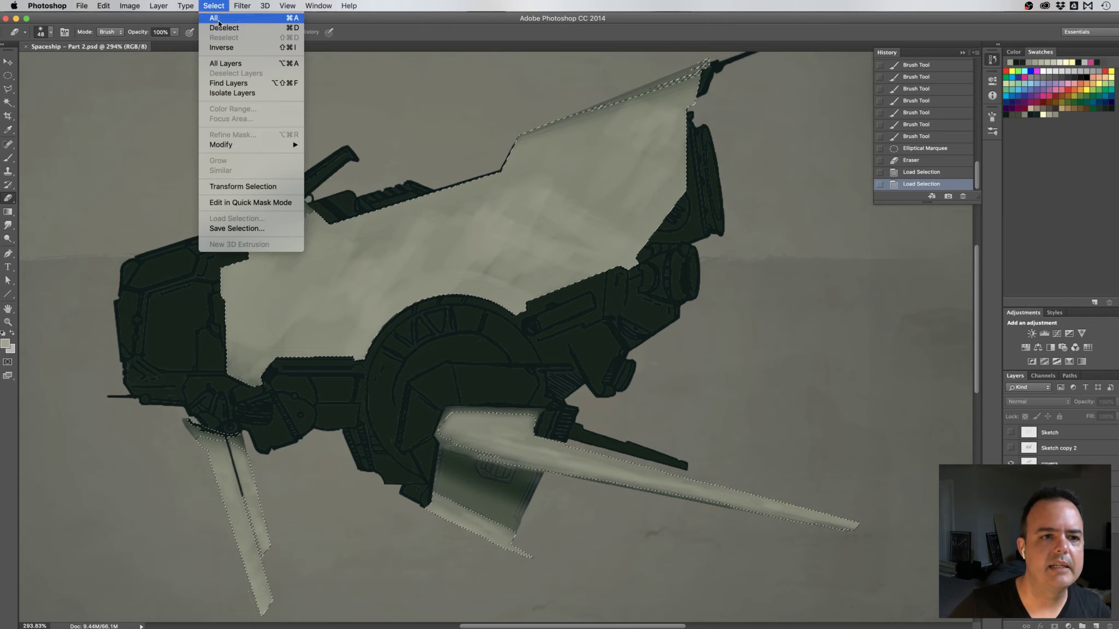
mouse_move(238, 145)
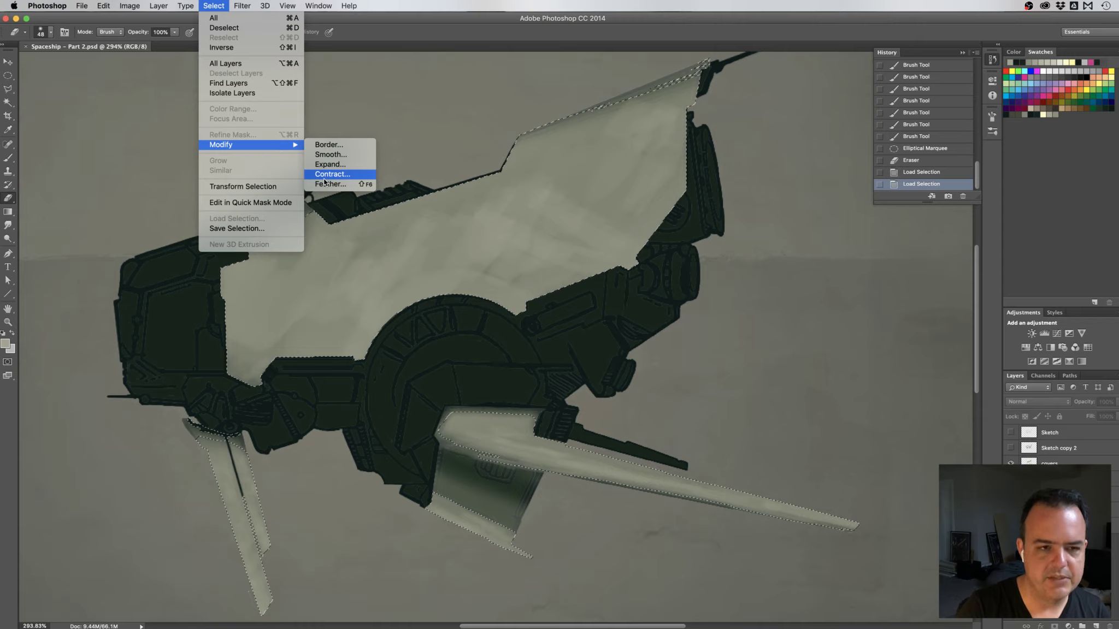
key("super+shift+4")
left_click_drag(176, 1, 194, 43)
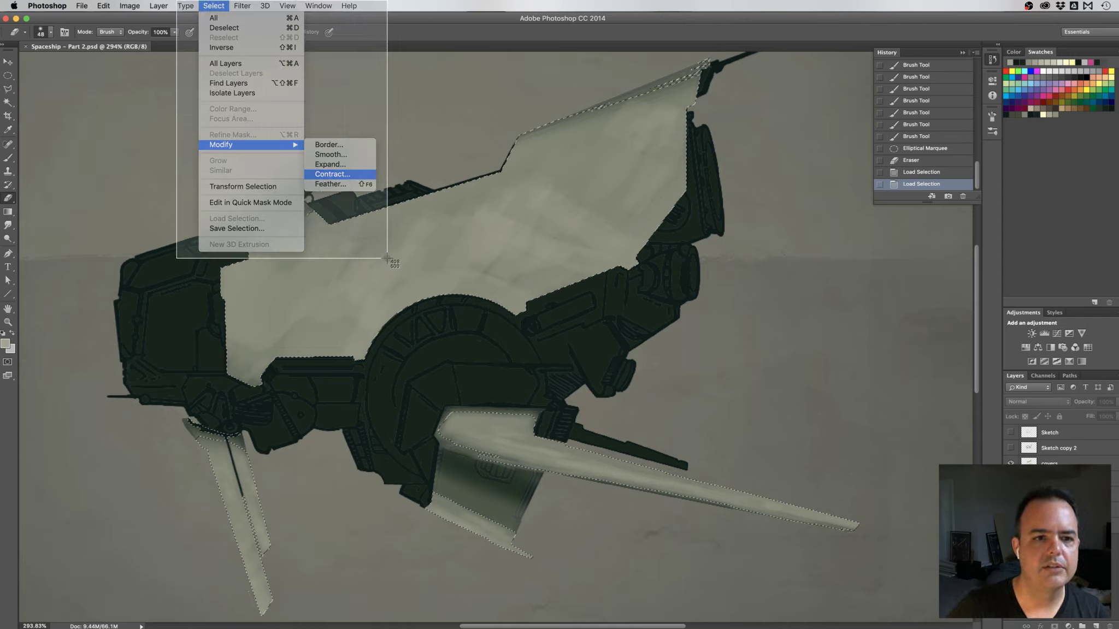
left_click(332, 175)
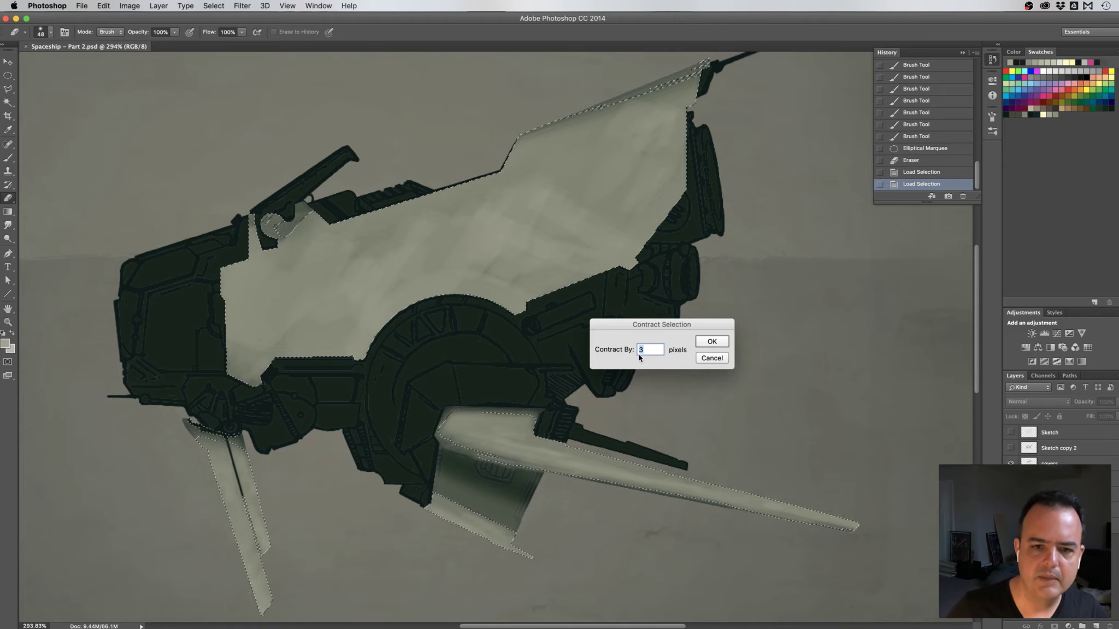
left_click(708, 343)
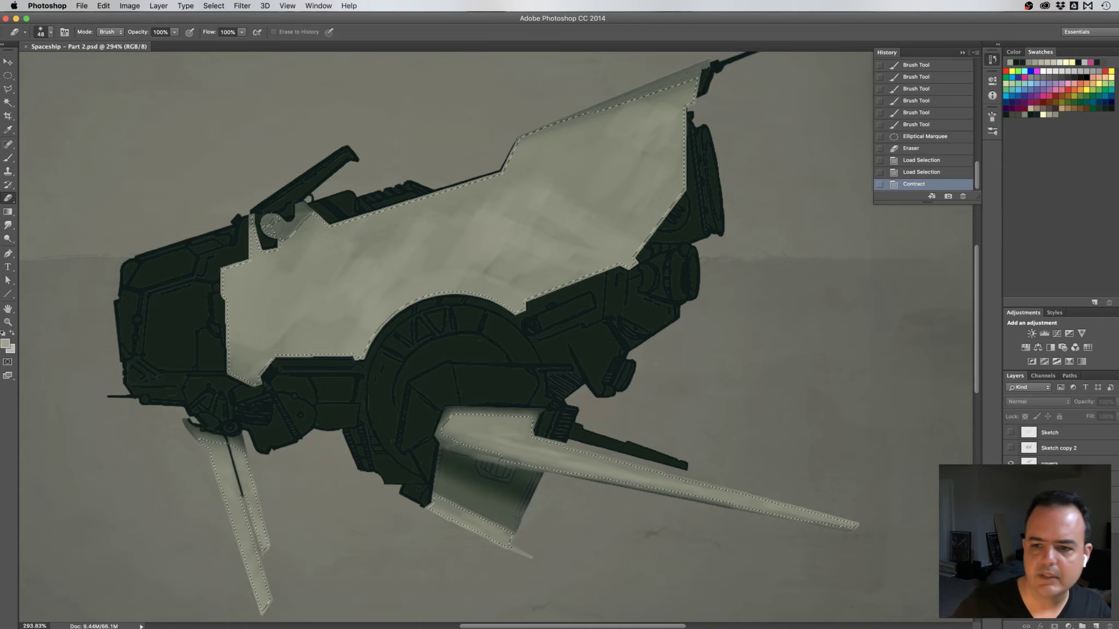
left_click(1055, 462)
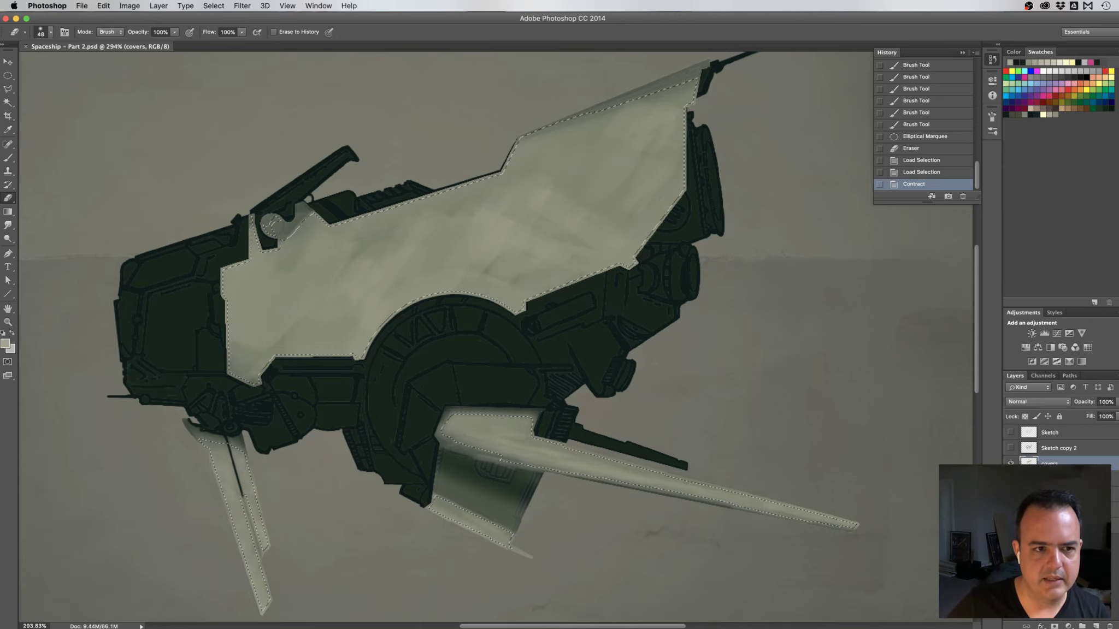
Reload the cover panels from the covers layer as the active selection
left_click(1031, 448)
left_click(1030, 448, "super")
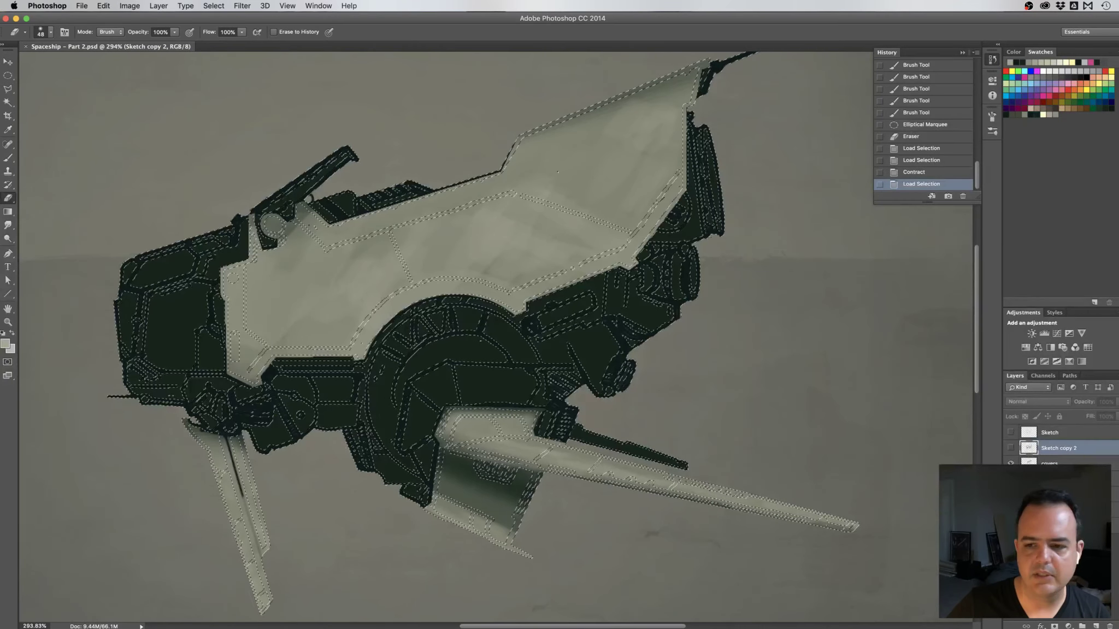
left_click(1054, 463)
left_click(1029, 463, "super")
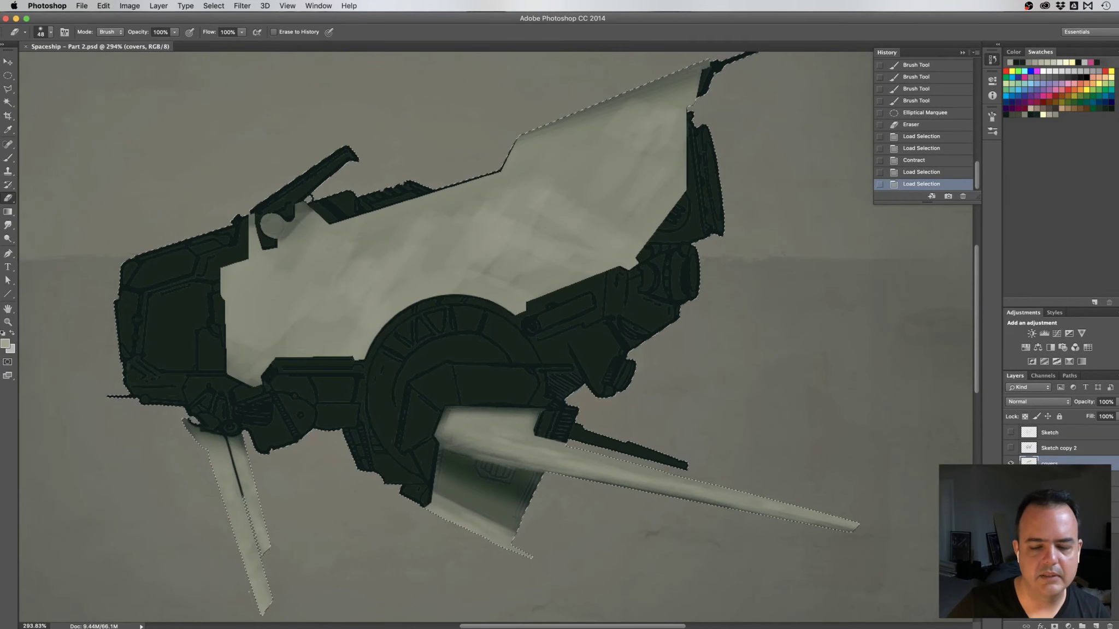
left_click(1029, 479, "shift+super")
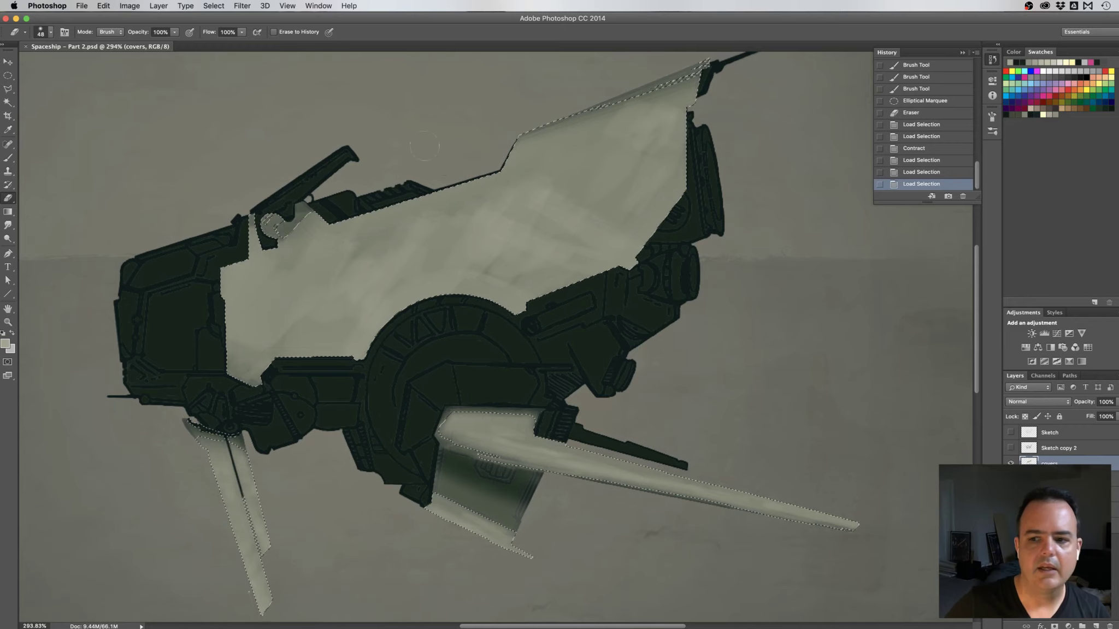
Contract the selection inward by 3 pixels with Select > Modify > Contract
left_click(213, 8)
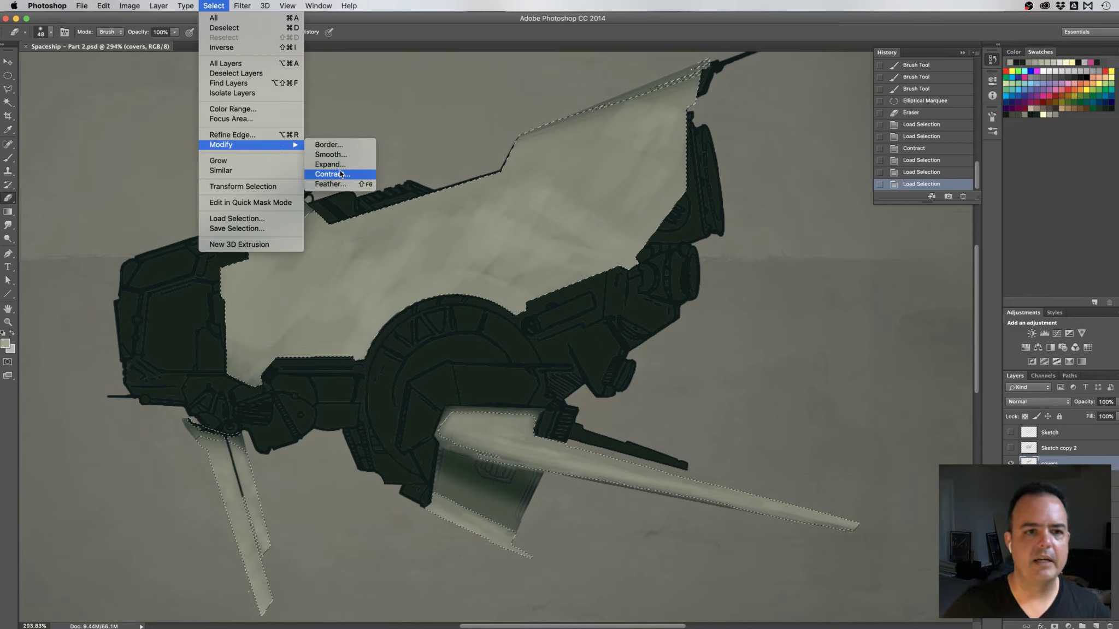
left_click(363, 174)
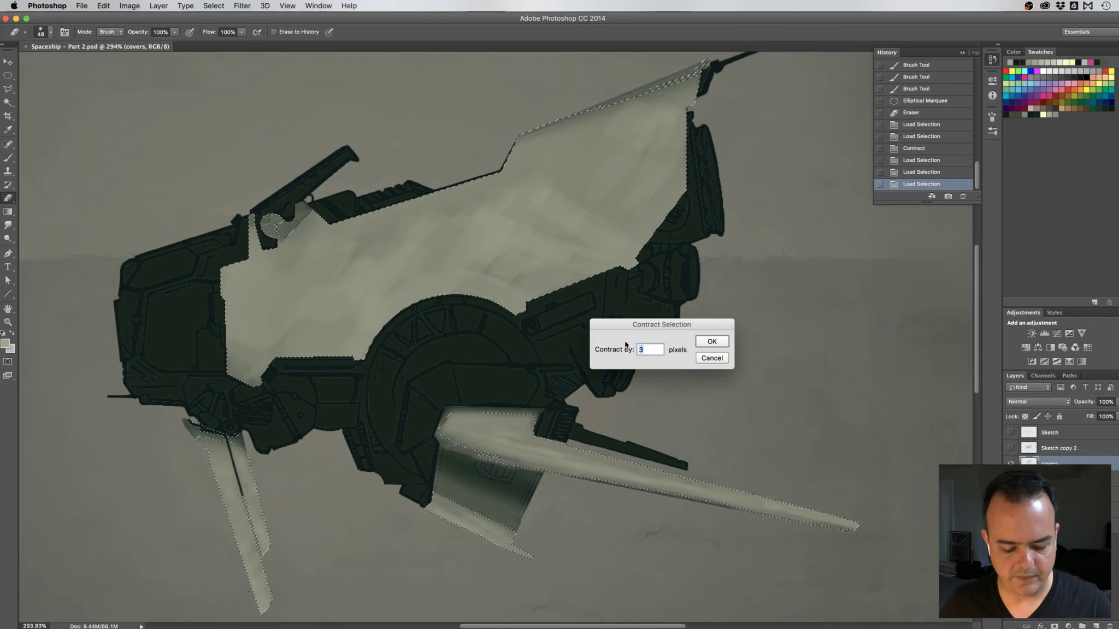
left_click(712, 343)
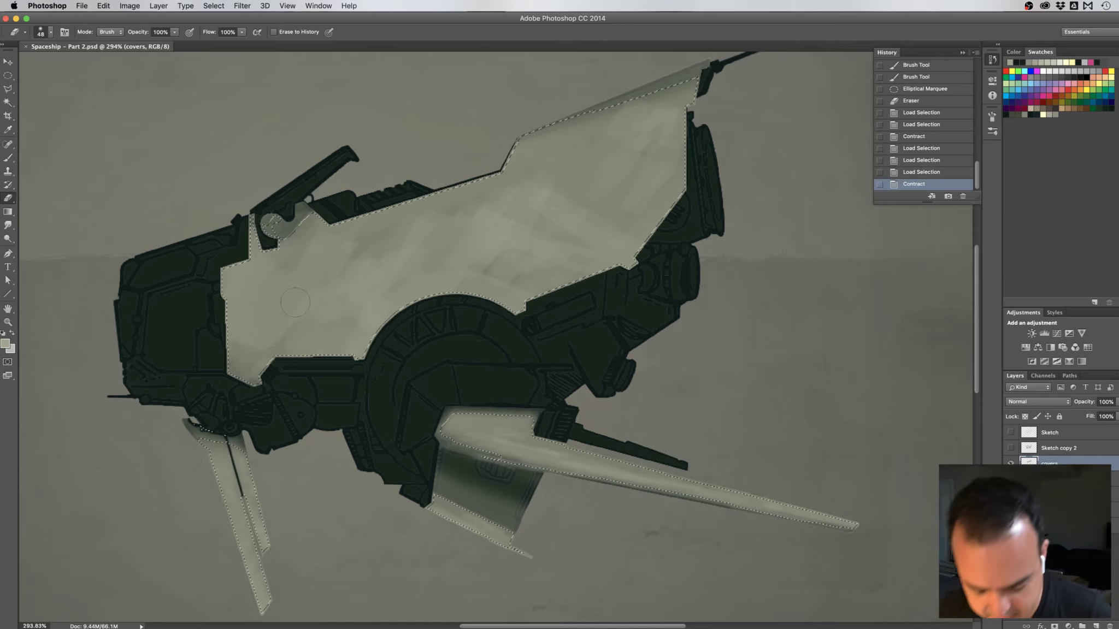
Test a soft brush at 21% opacity and 20% flow, then revert the strokes in History
key("b")
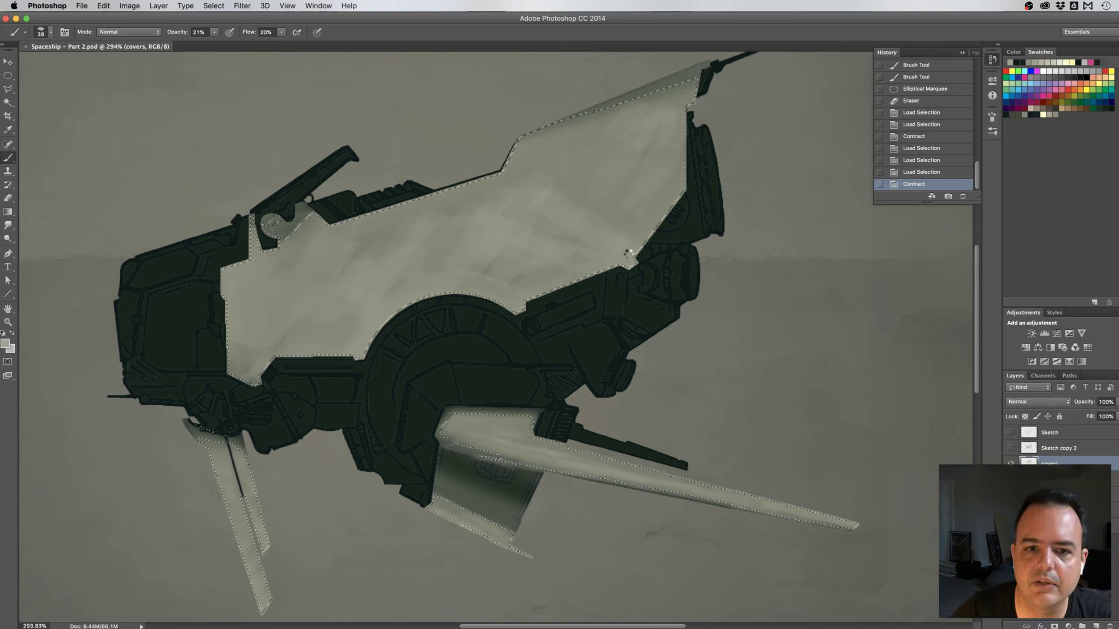
mouse_move(658, 230)
left_mouse_down()
mouse_move(669, 217)
mouse_move(663, 249)
left_mouse_up()
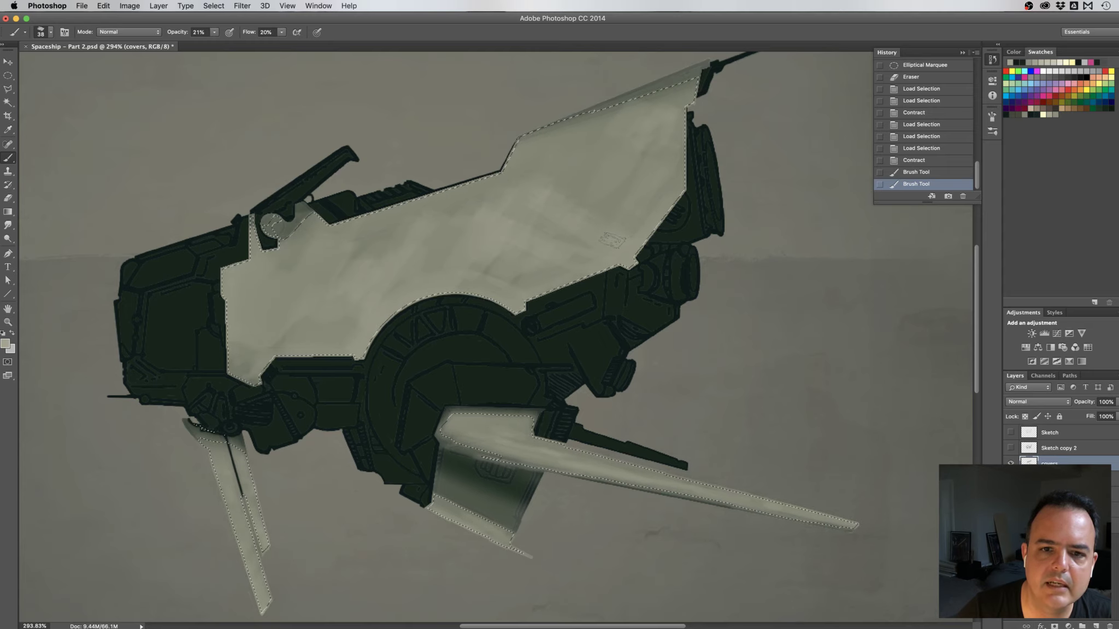
mouse_move(612, 241)
left_mouse_down()
mouse_move(644, 215)
mouse_move(630, 246)
left_mouse_up()
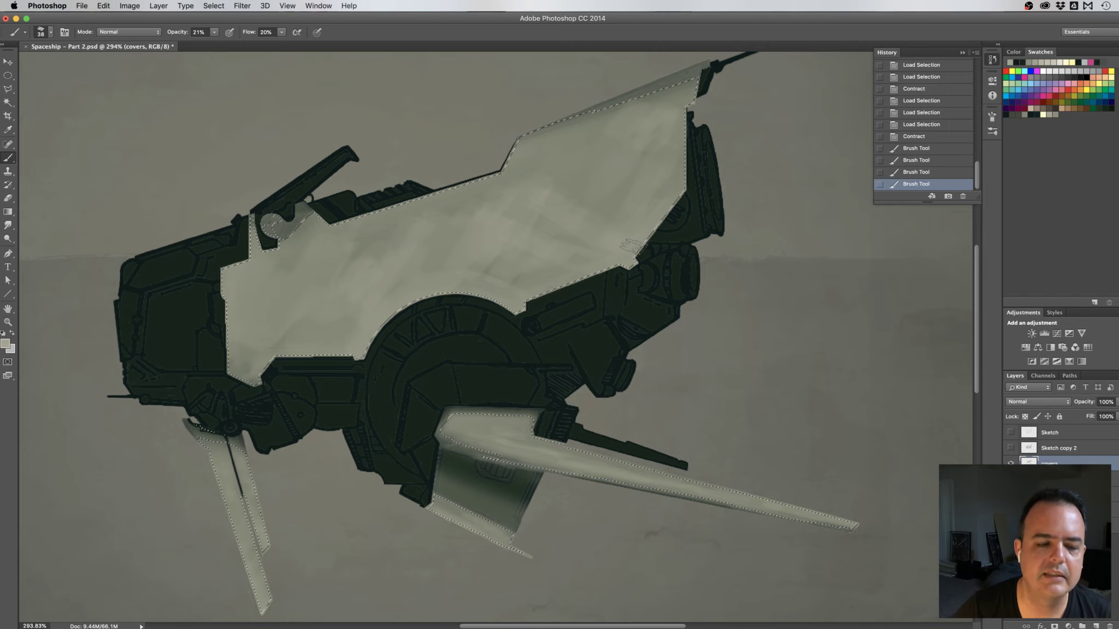
left_click(903, 148)
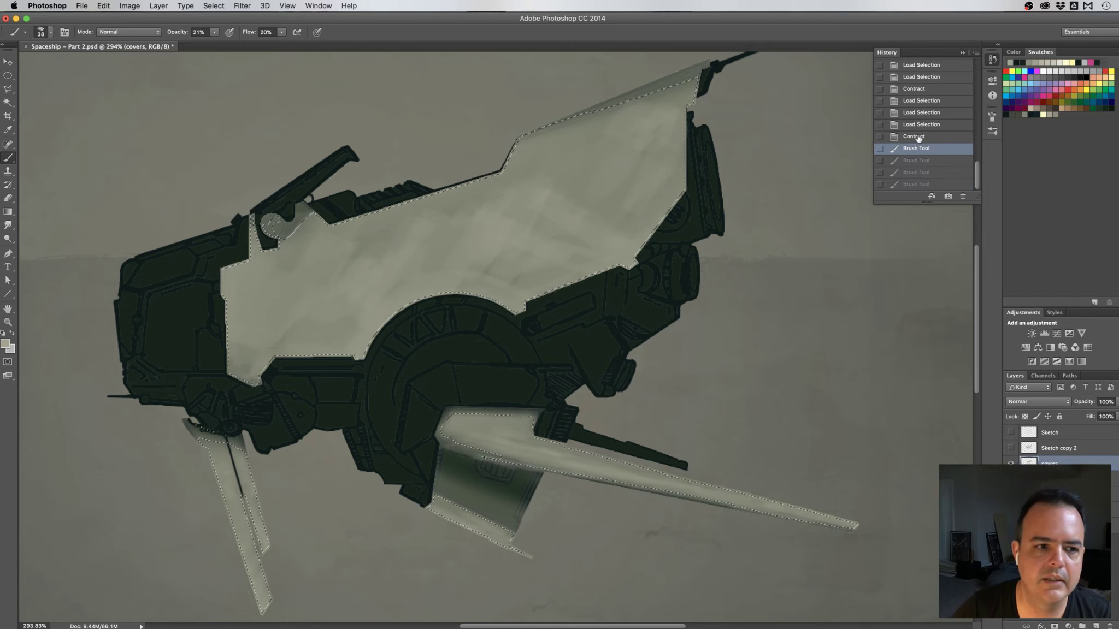
left_click(916, 137)
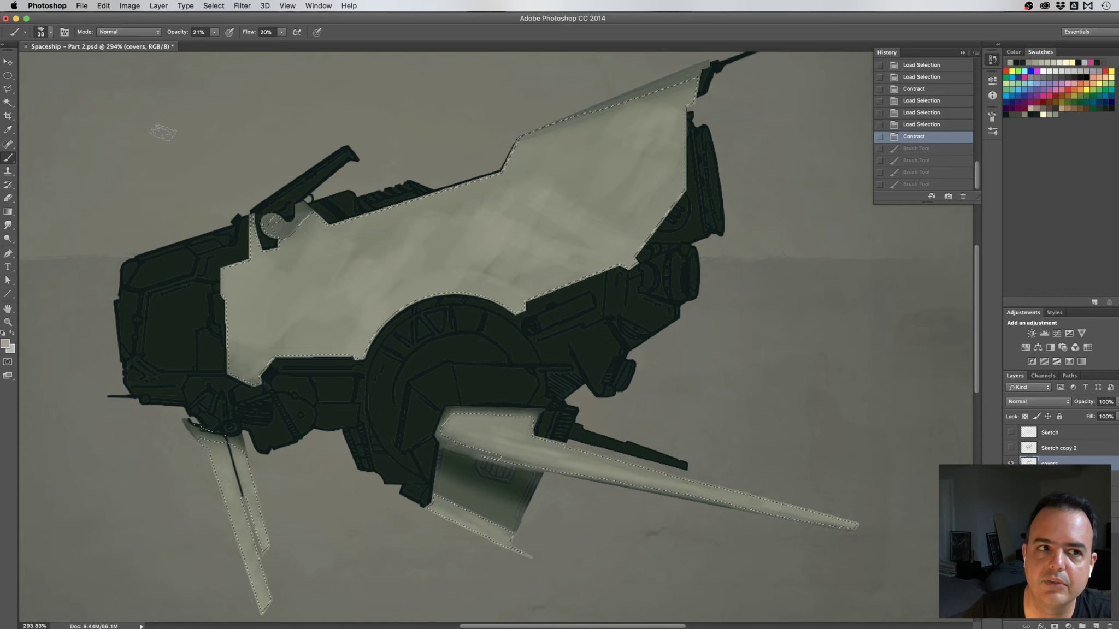
Invert the contracted cover selection and undo a trial light stroke on the dark hull
left_click(214, 6)
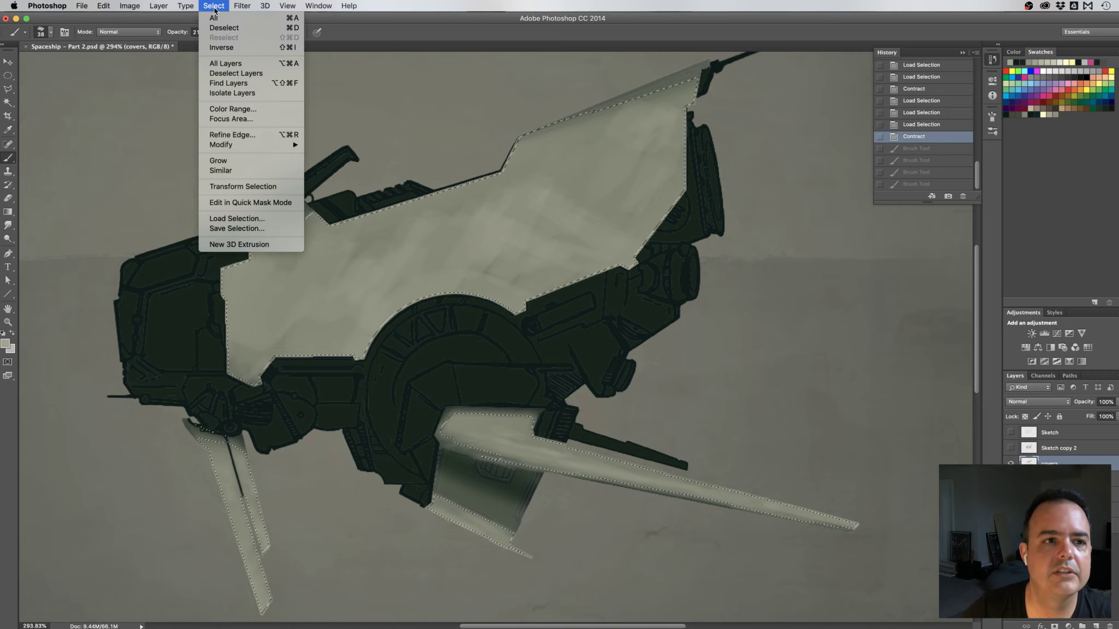
left_click(222, 47)
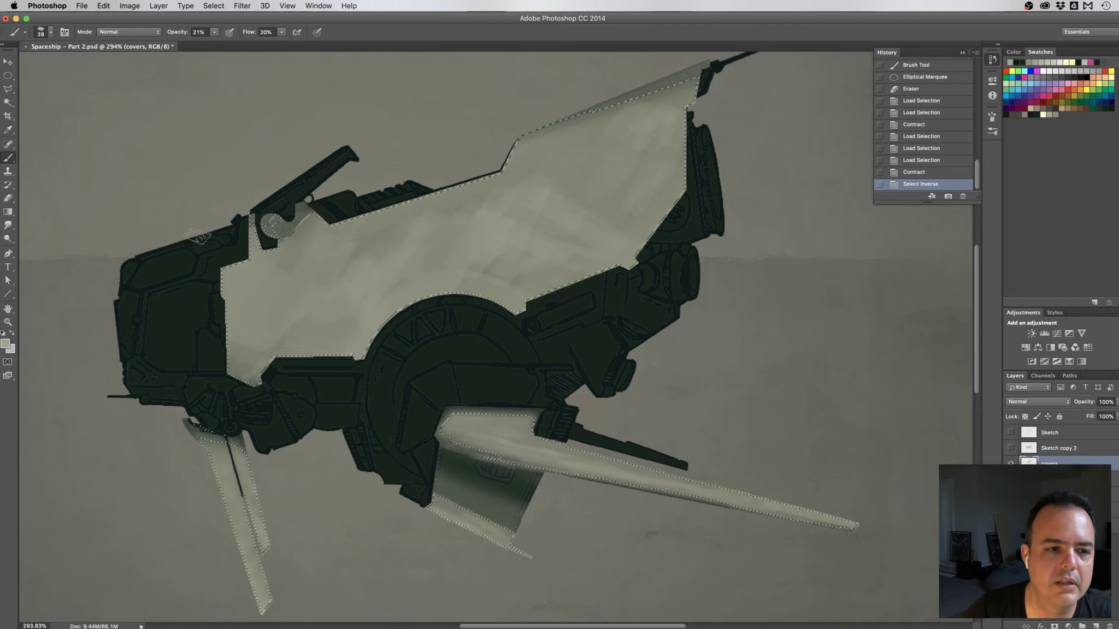
left_click_drag(214, 300, 247, 268)
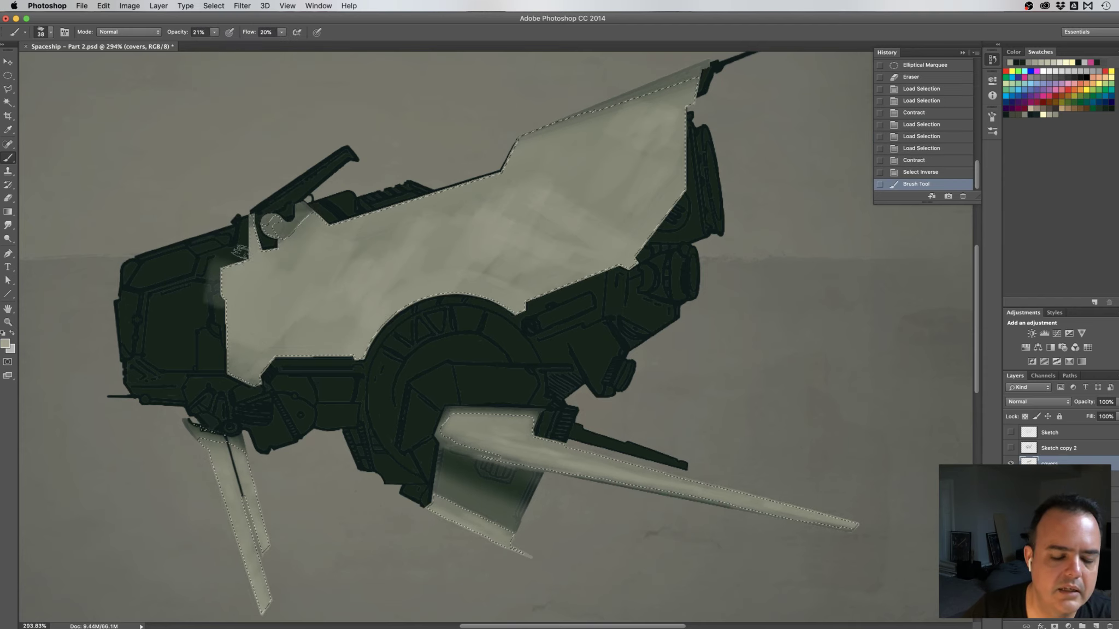
key("super+z")
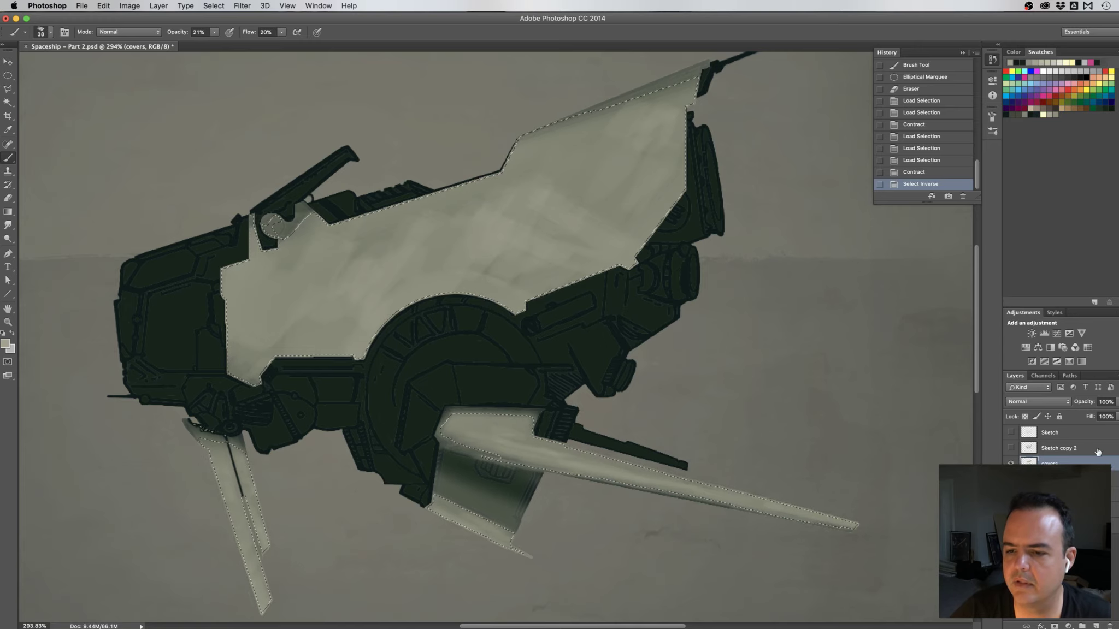
Lock all on the covers layer and load its contents as the selection
left_click(1060, 417)
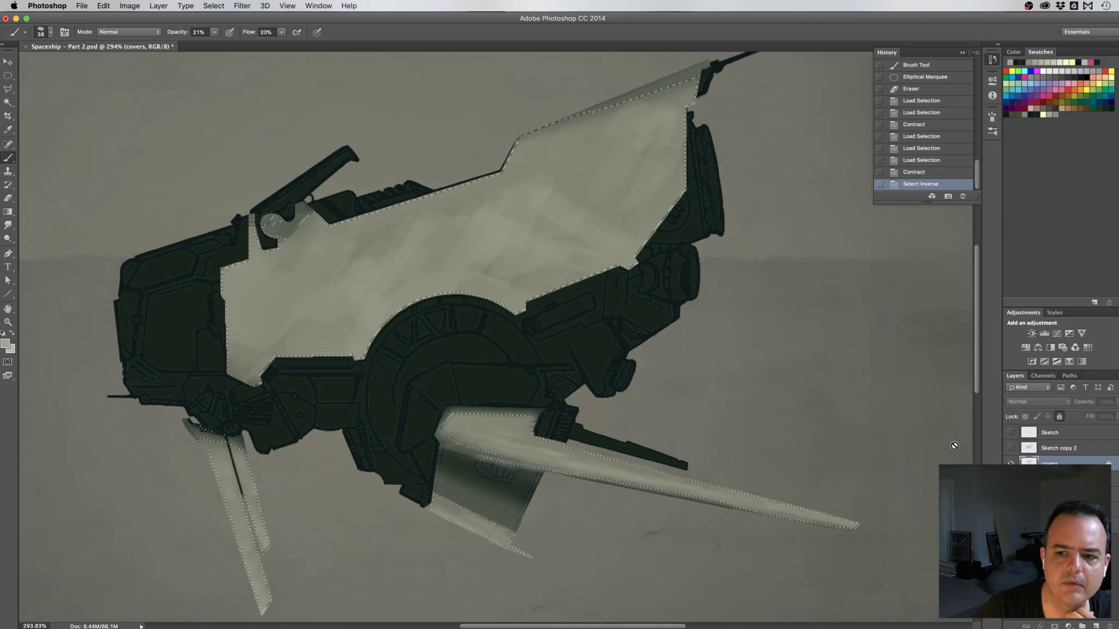
left_click(1024, 463, "super")
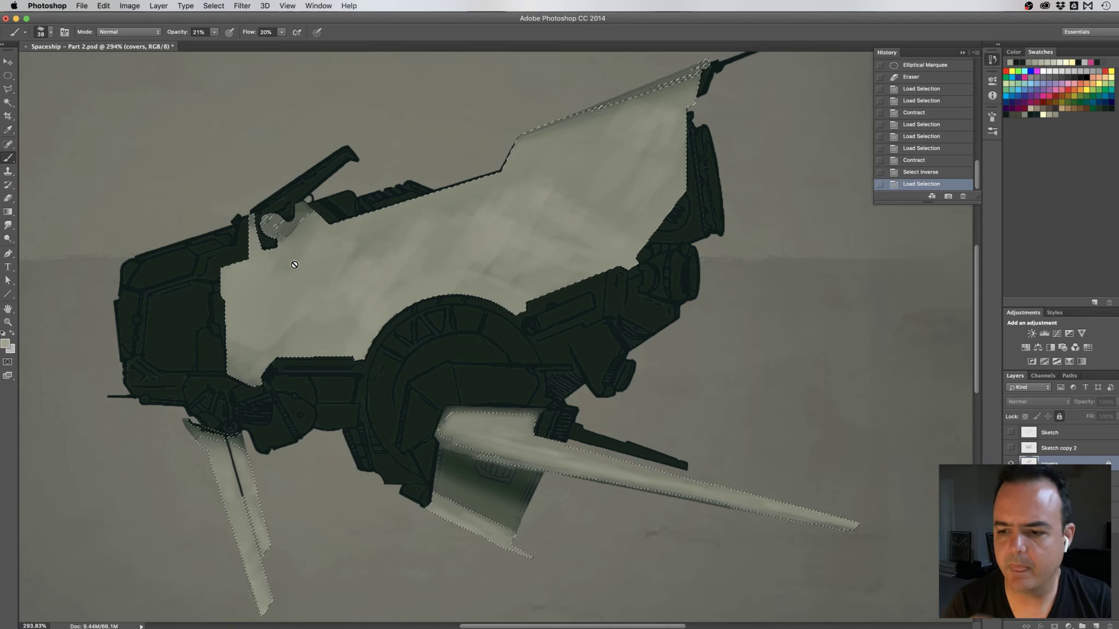
Unlock the covers layer, duplicate it as 'covers copy', and load its pixels as the selection
left_click(1108, 462)
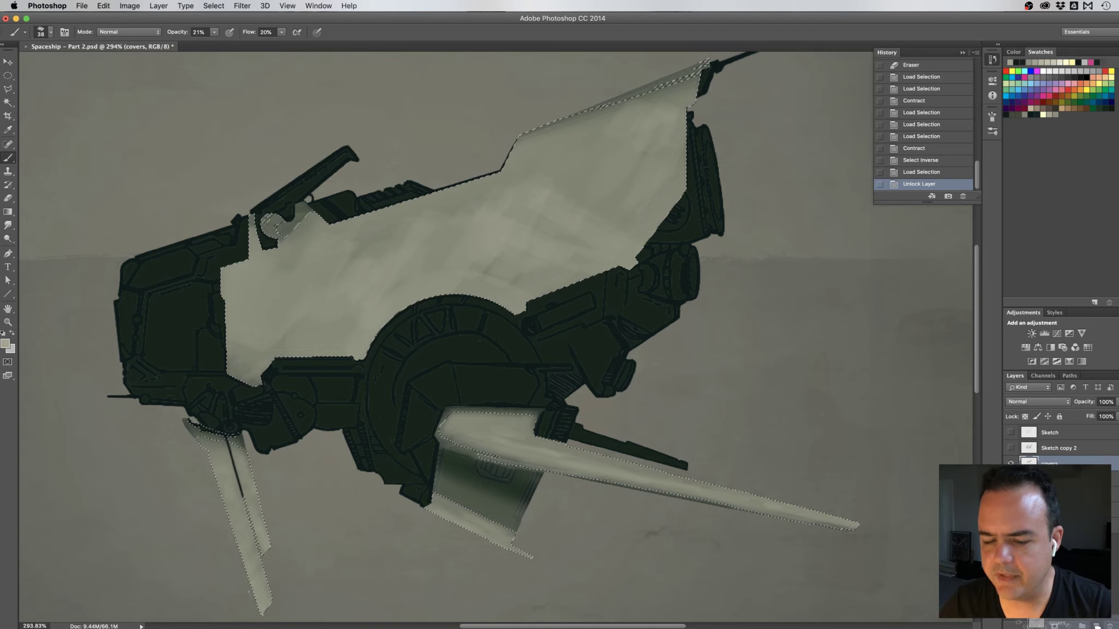
key("super+j")
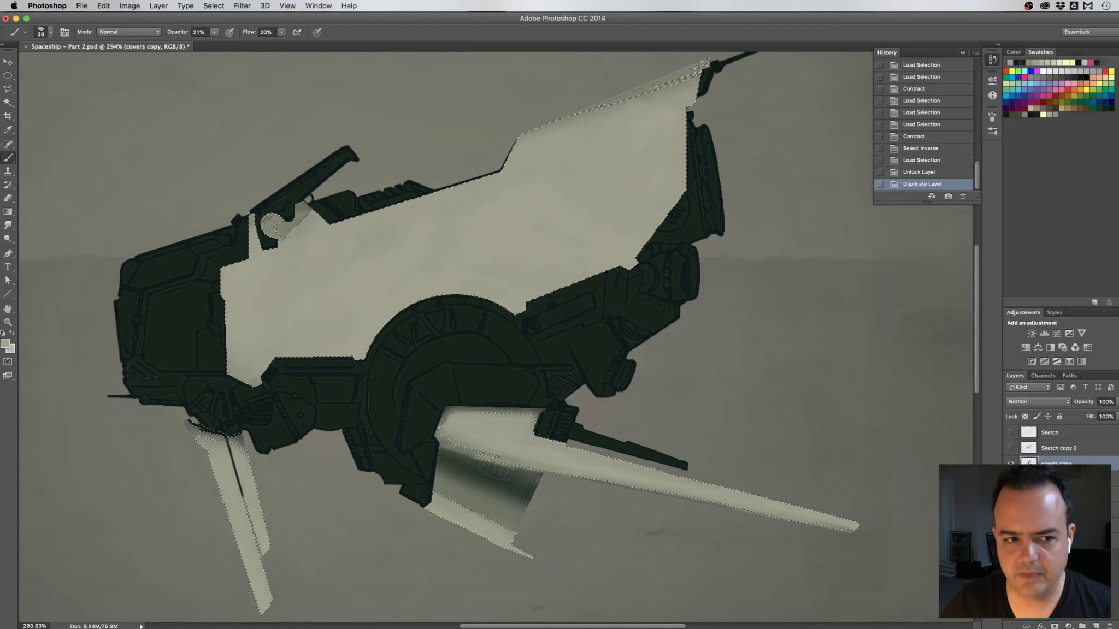
left_click(1028, 462, "super")
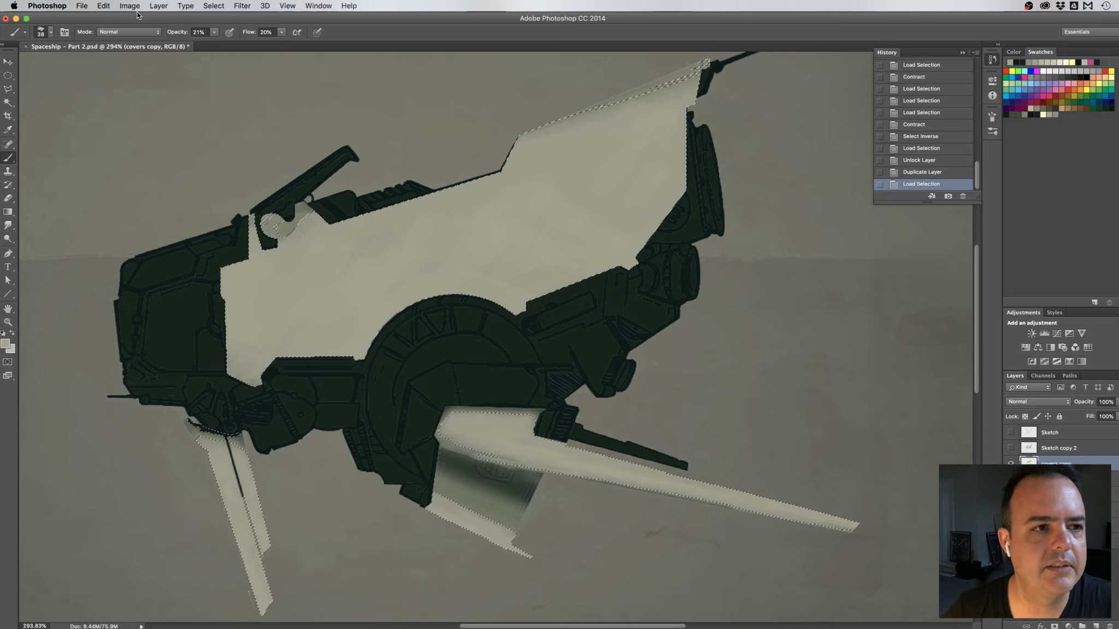
Contract the cover selection by 2 pixels
left_click(213, 6)
mouse_move(234, 144)
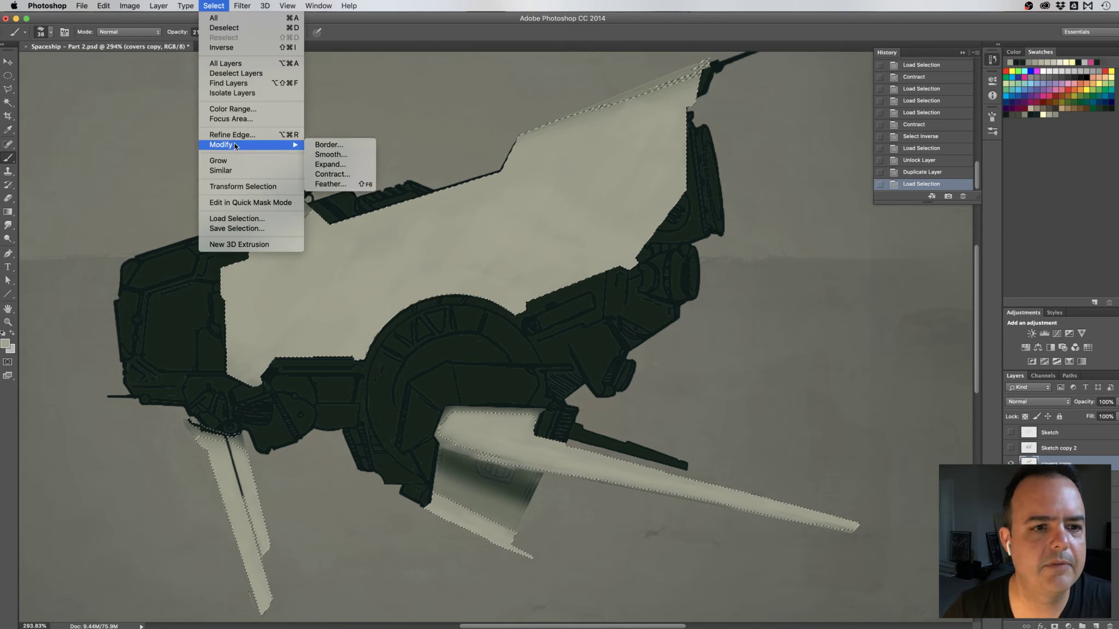
left_click(330, 175)
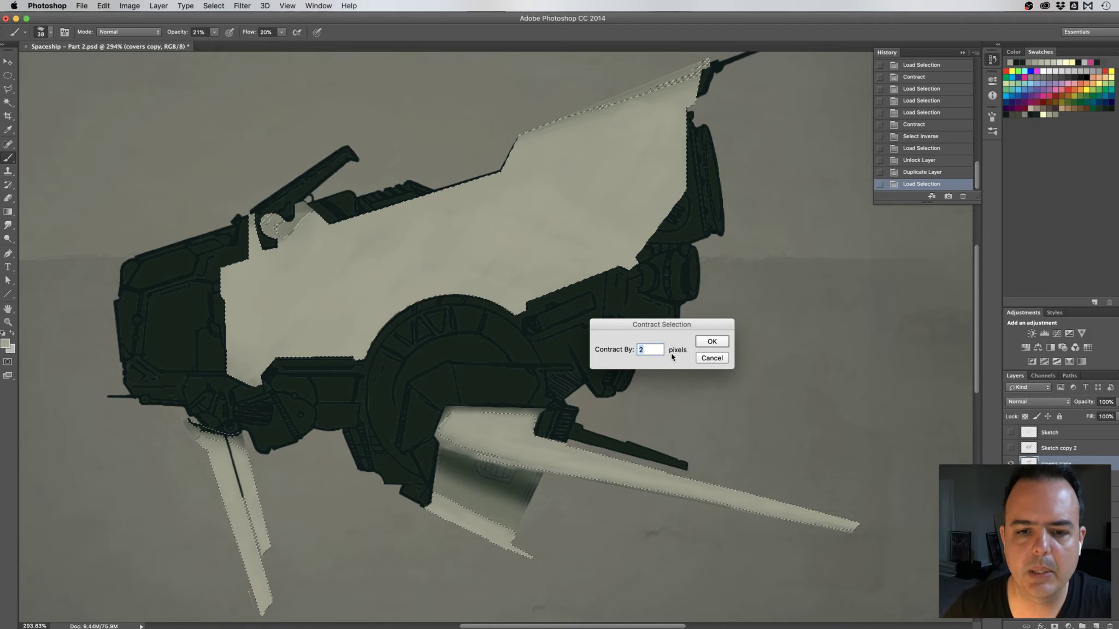
left_click(708, 342)
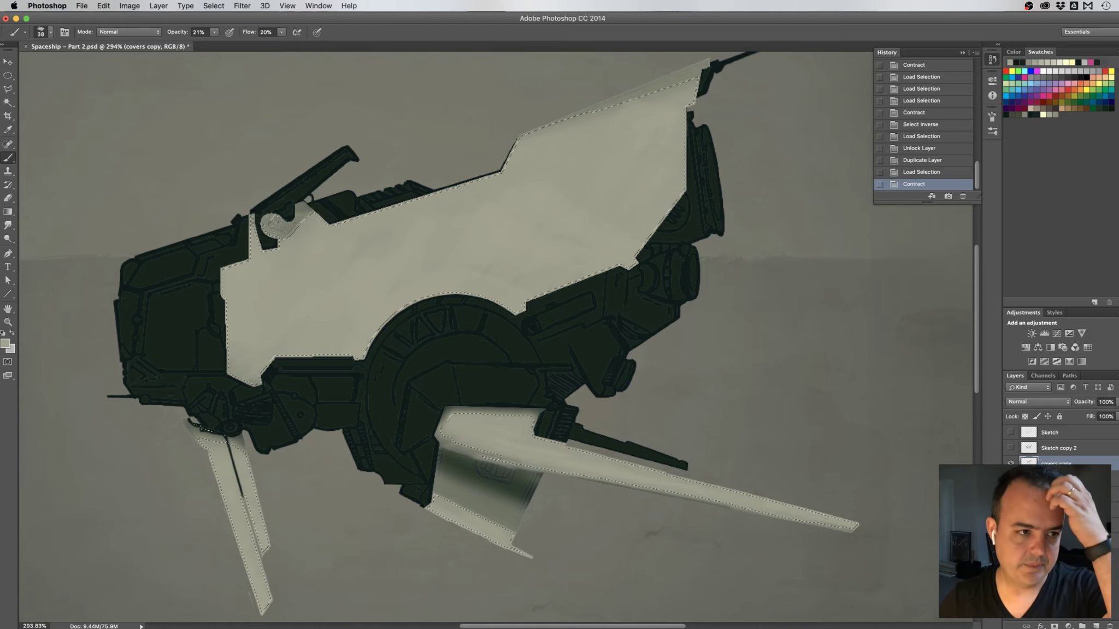
Set the Eraser to a 100%-hardness round brush at 246 px and erase a first dab on the upper hull panel
key("e")
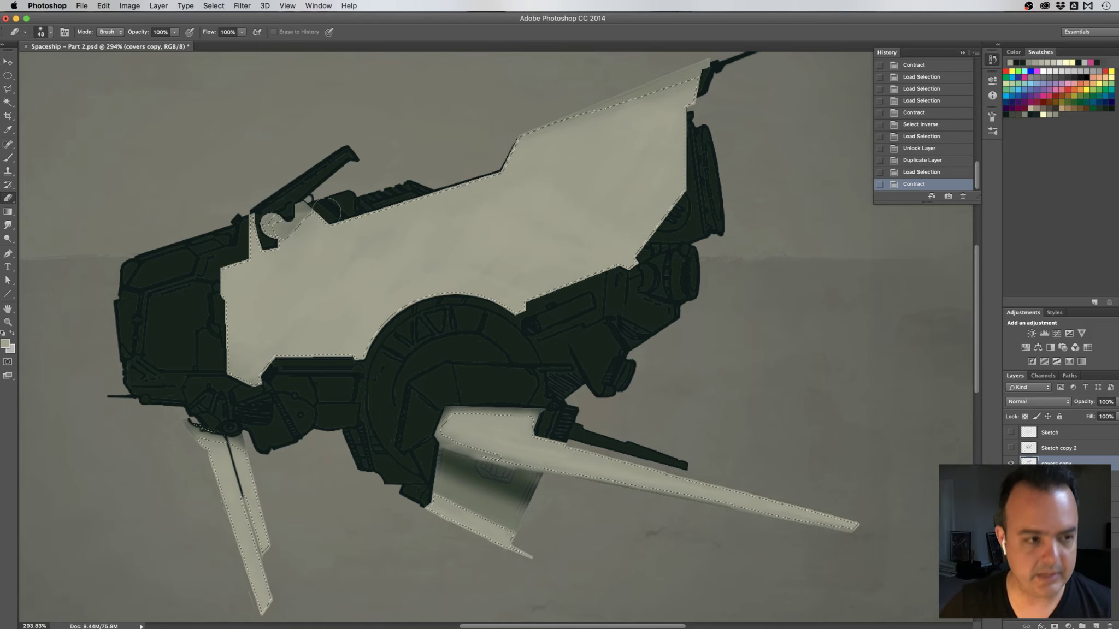
left_click(50, 32)
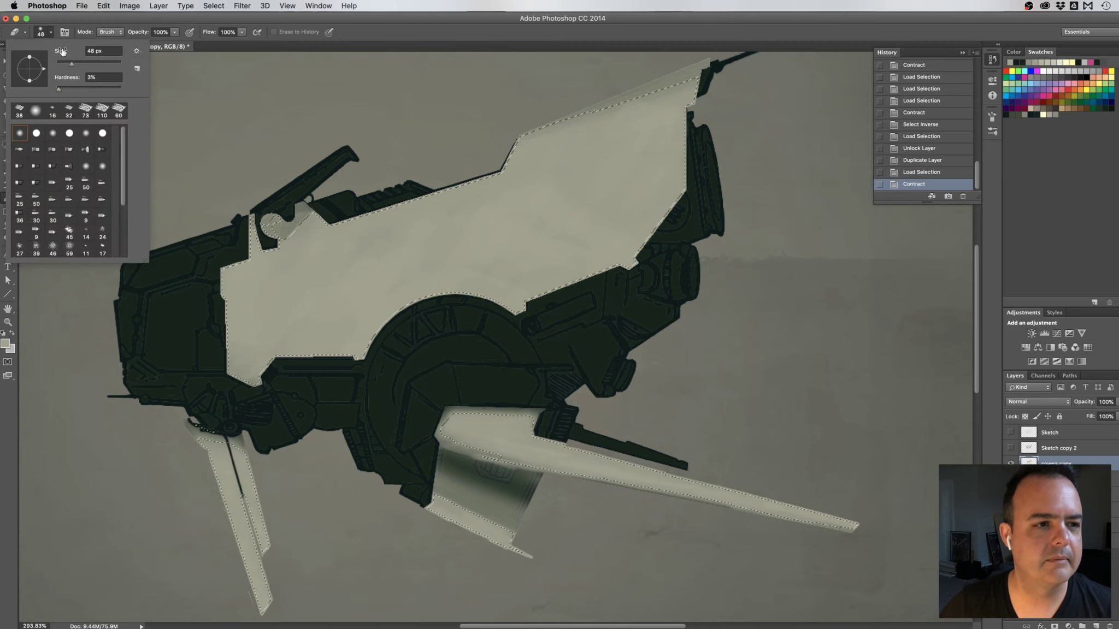
left_click(36, 133)
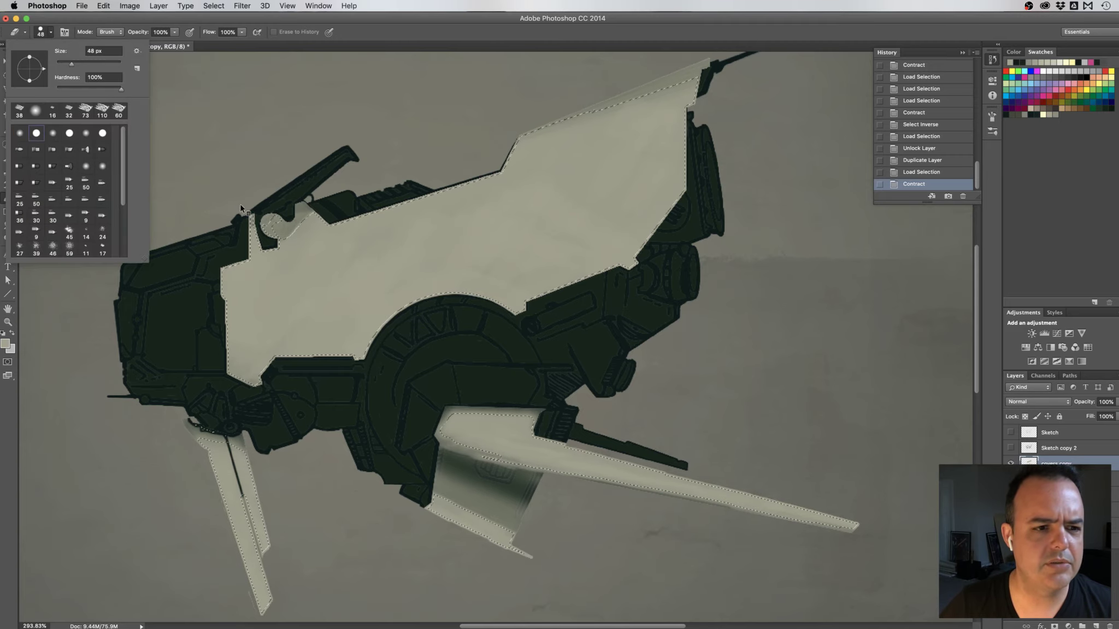
left_click_drag(240, 208, 300, 208)
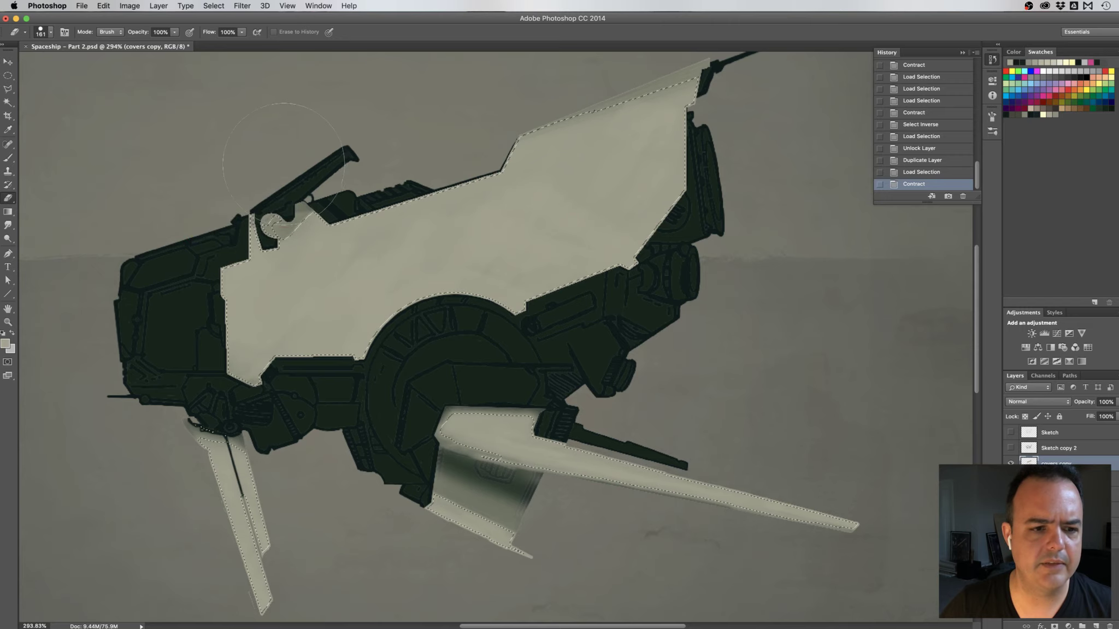
left_click_drag(284, 164, 350, 174)
left_click(298, 268)
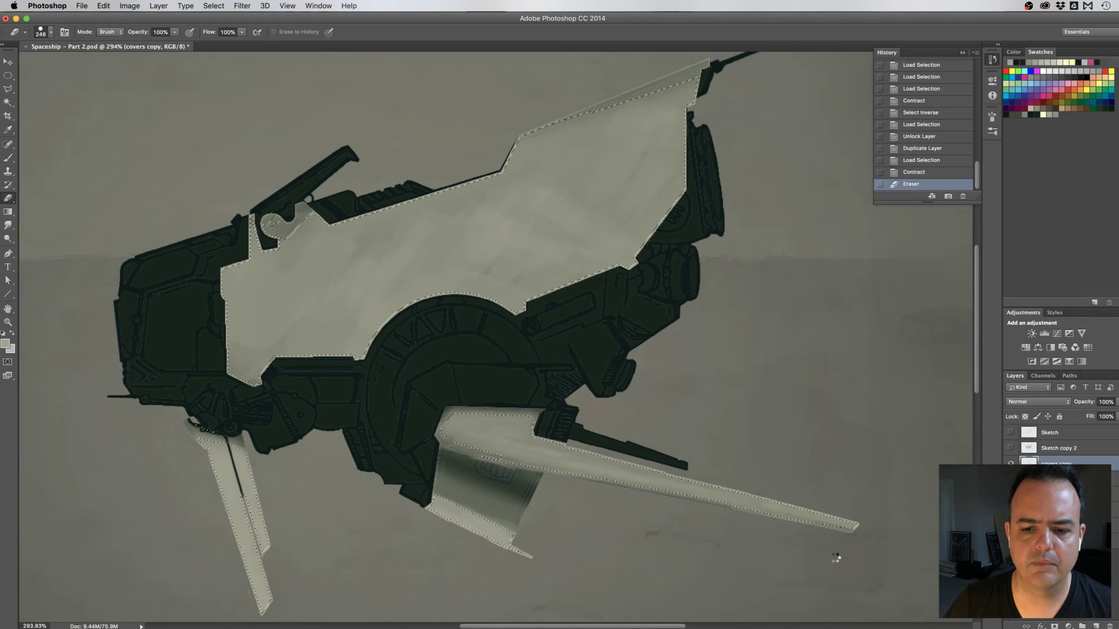
Erase the copied cover panels across the lower wing strips and main hull inside the selection
left_click_drag(828, 511, 684, 519)
mouse_move(415, 483)
left_mouse_down()
mouse_move(350, 524)
mouse_move(328, 557)
left_mouse_up()
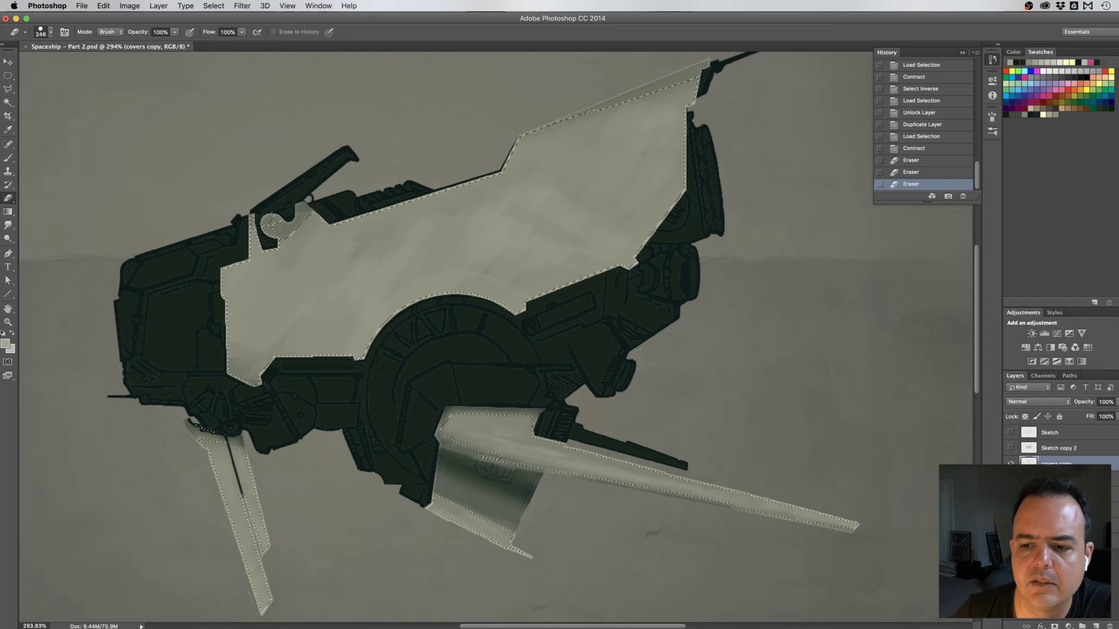
key("super+comma")
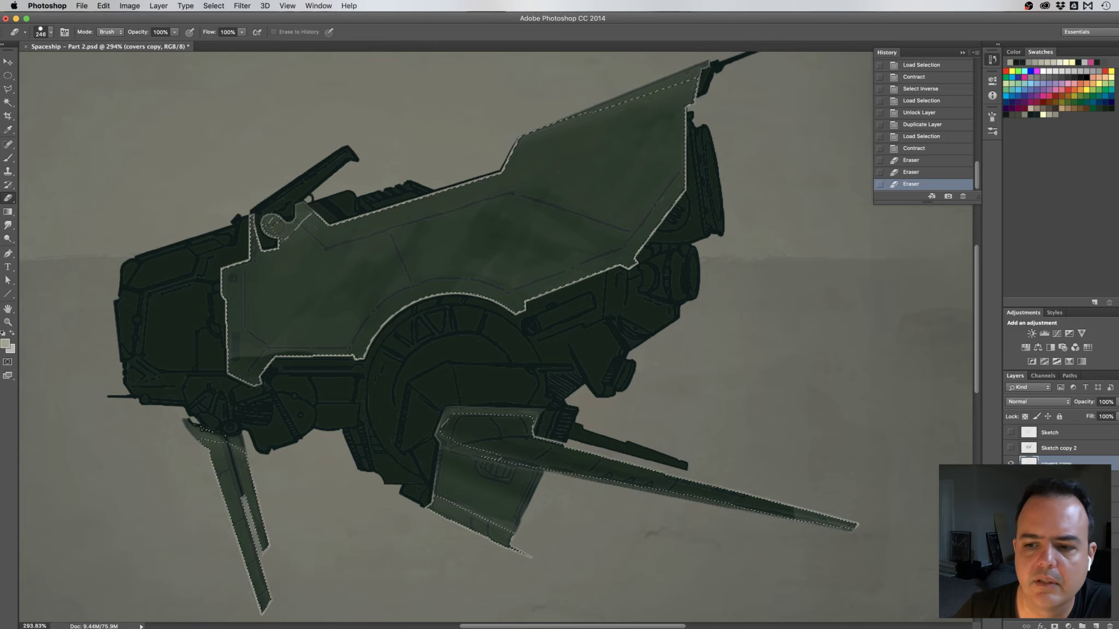
mouse_move(350, 263)
left_mouse_down()
mouse_move(327, 259)
mouse_move(259, 324)
mouse_move(662, 179)
mouse_move(642, 126)
left_mouse_up()
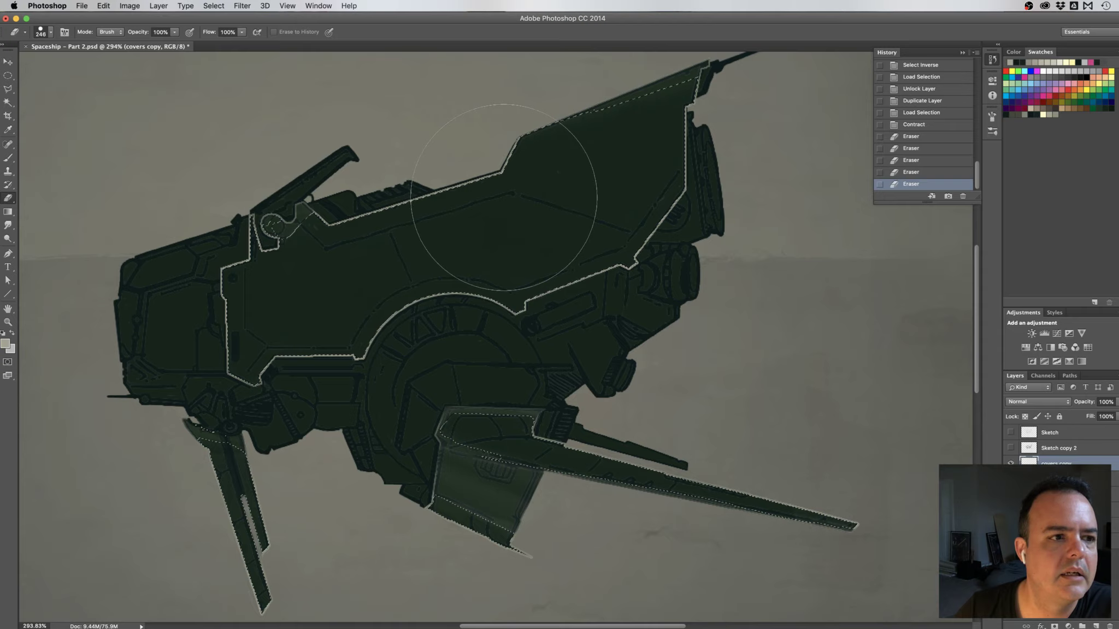
mouse_move(538, 210)
left_mouse_down()
mouse_move(665, 170)
mouse_move(561, 240)
mouse_move(440, 260)
left_mouse_up()
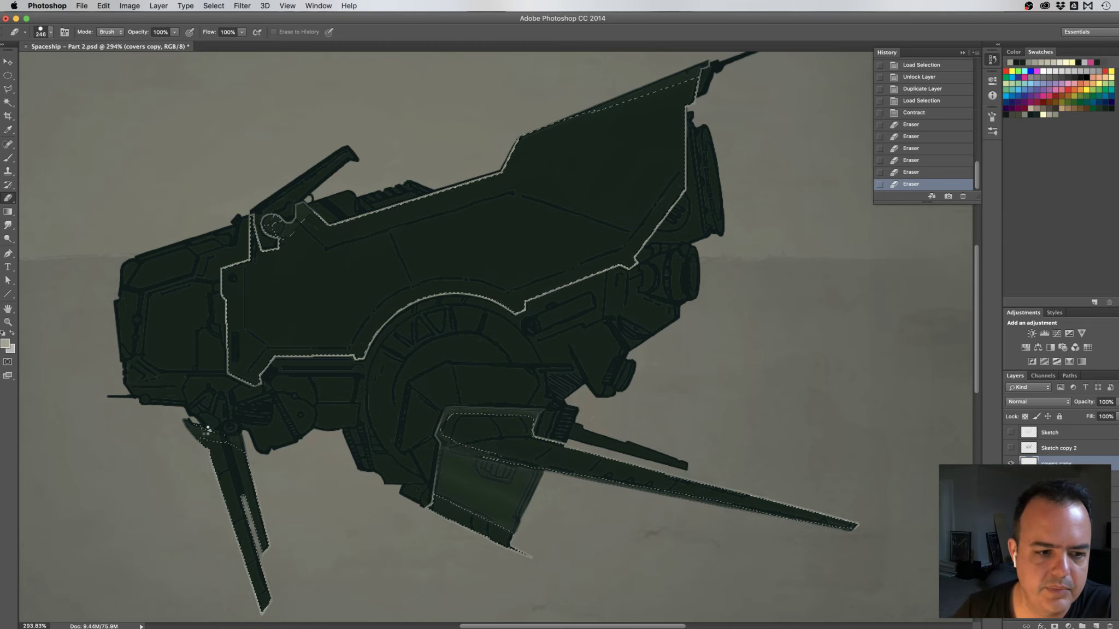
Erase the last bit of covers copy, reload its panels as a selection, and shrink the eraser to 26 px
left_click(207, 430)
key("Delete")
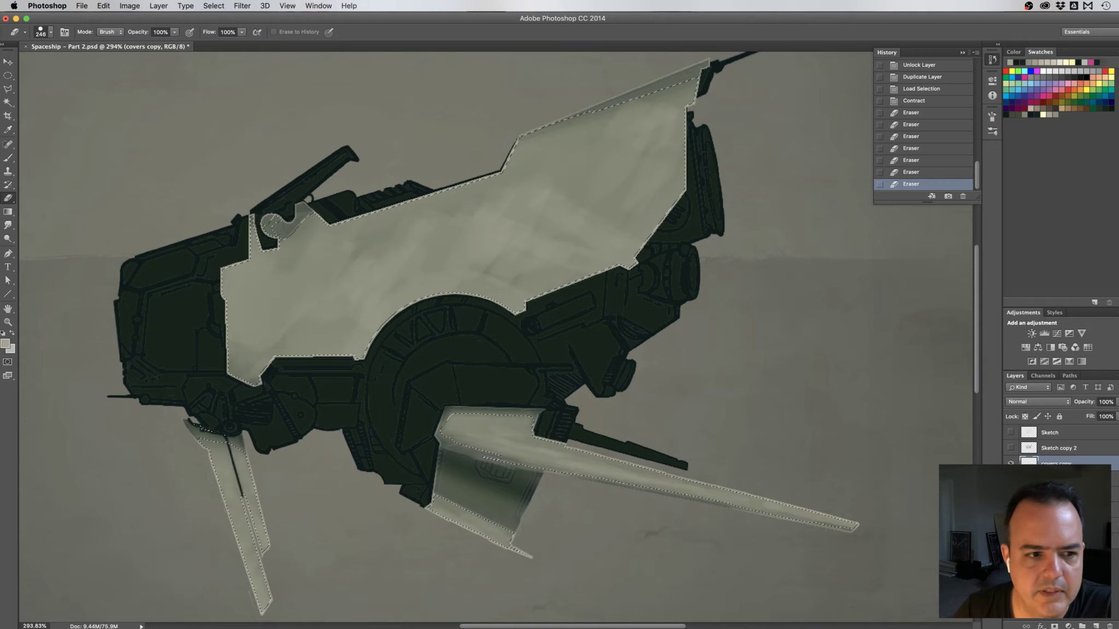
key("super+z")
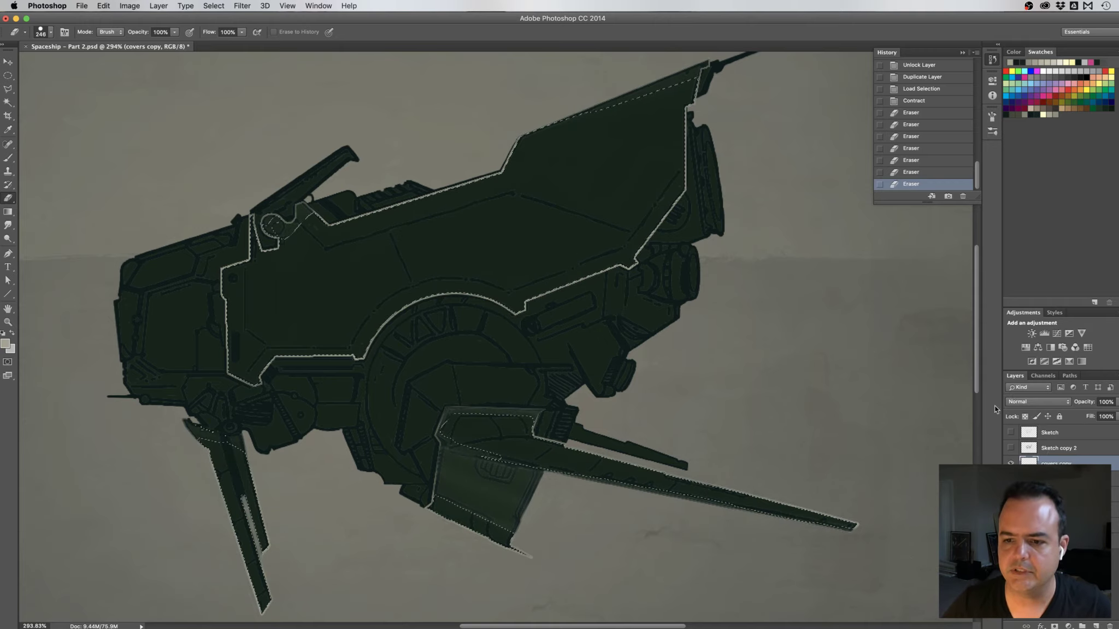
left_click(1010, 462)
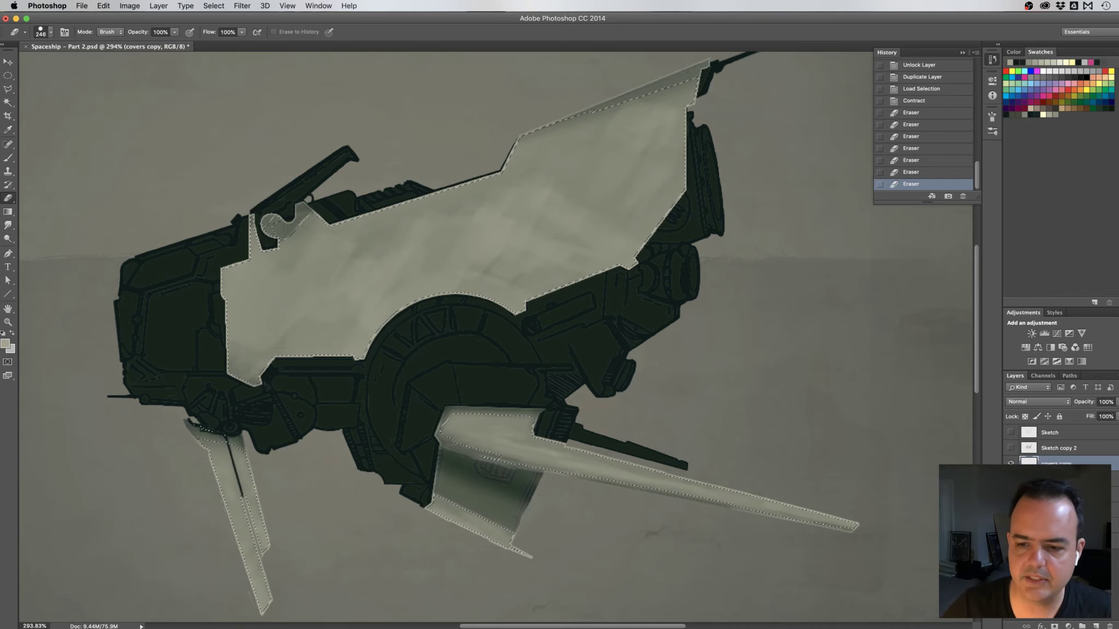
left_click(1028, 462, "super")
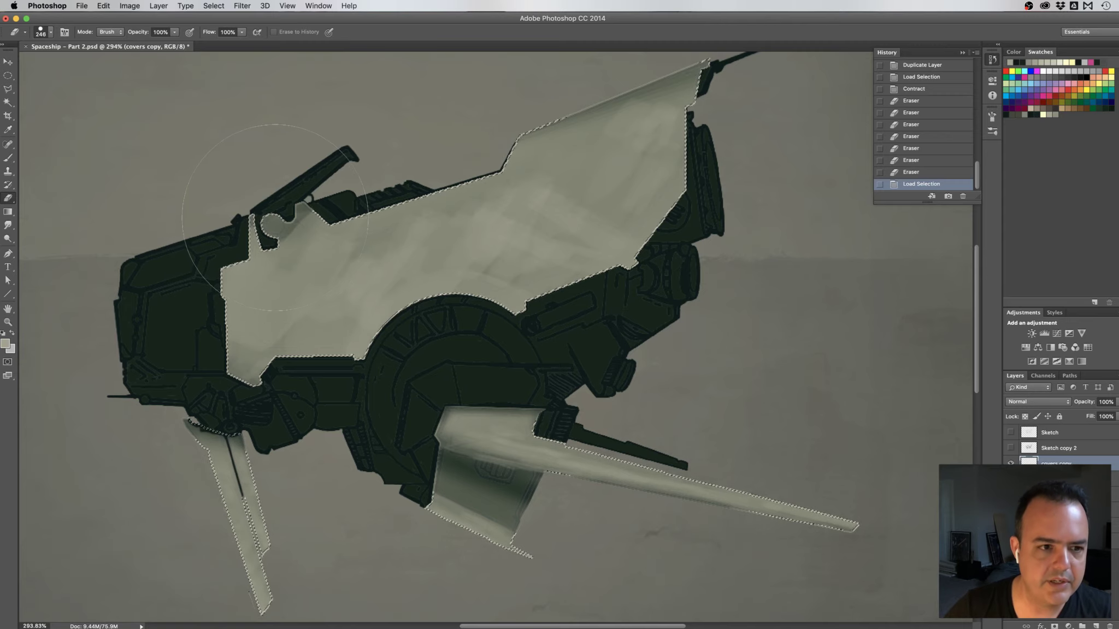
left_click_drag(263, 206, 134, 225)
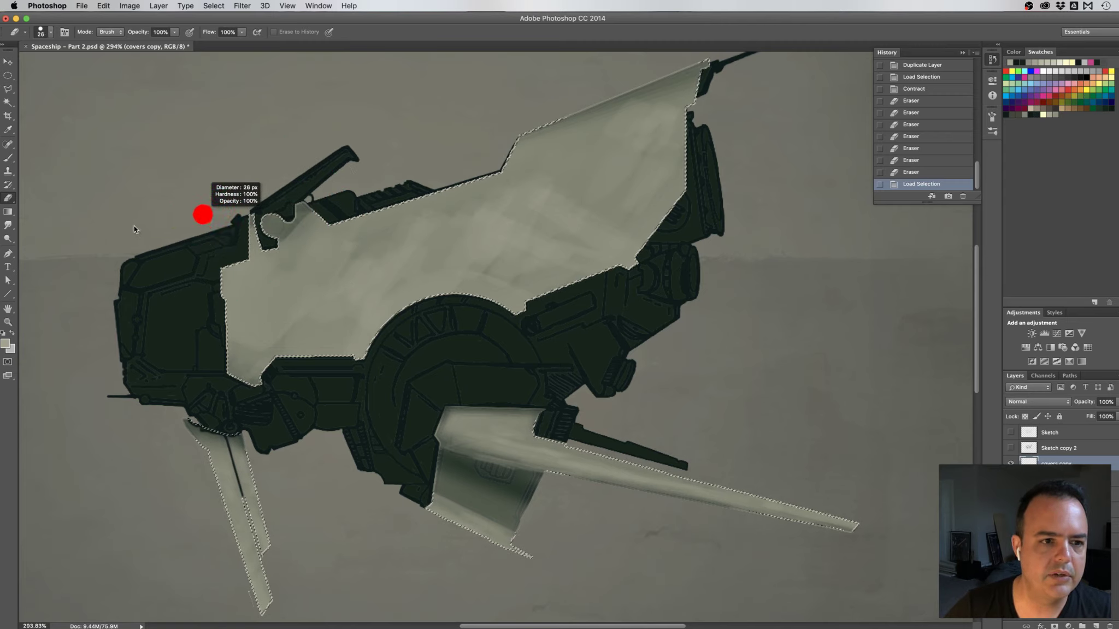
Switch to a small soft Brush at about 22% opacity and shade the hull panel inside the selection
key("b")
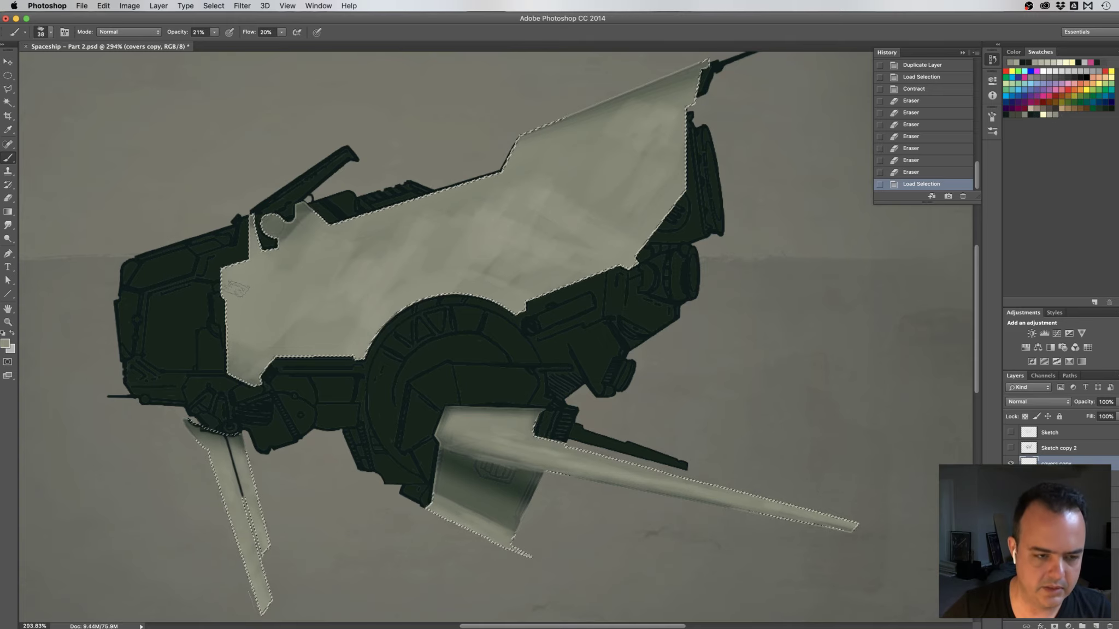
left_click_drag(240, 292, 217, 294)
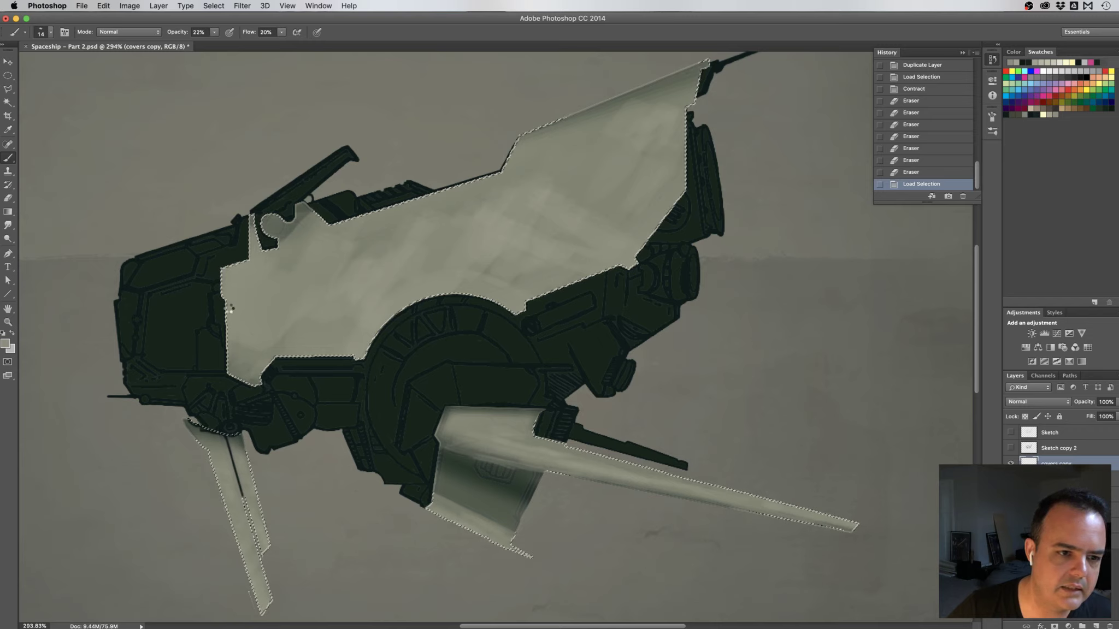
left_click_drag(231, 309, 251, 307)
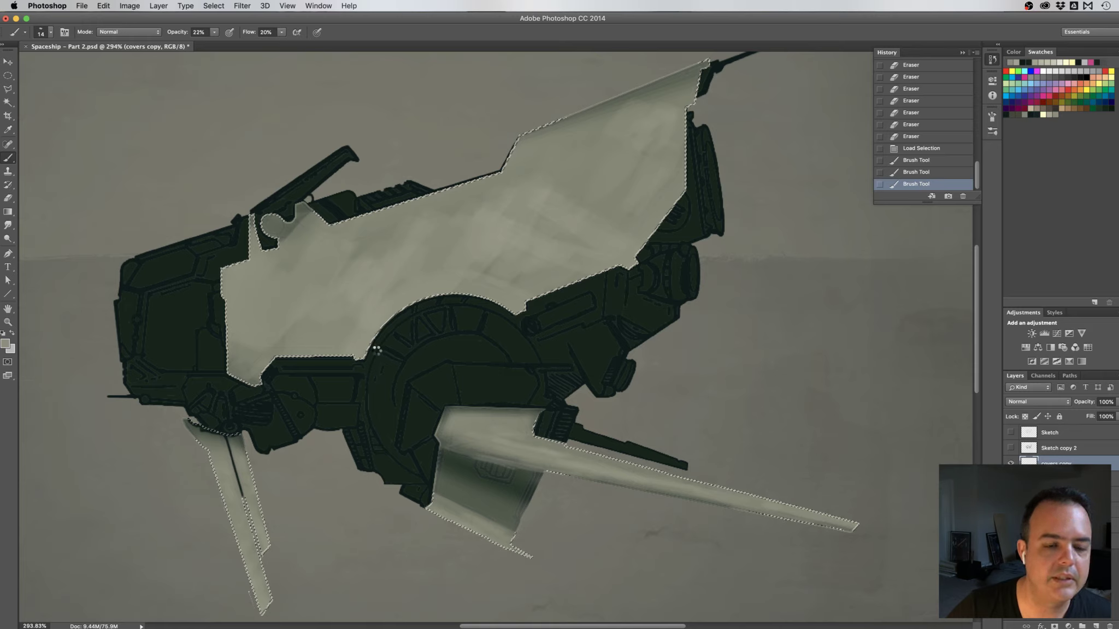
left_click_drag(373, 350, 387, 327)
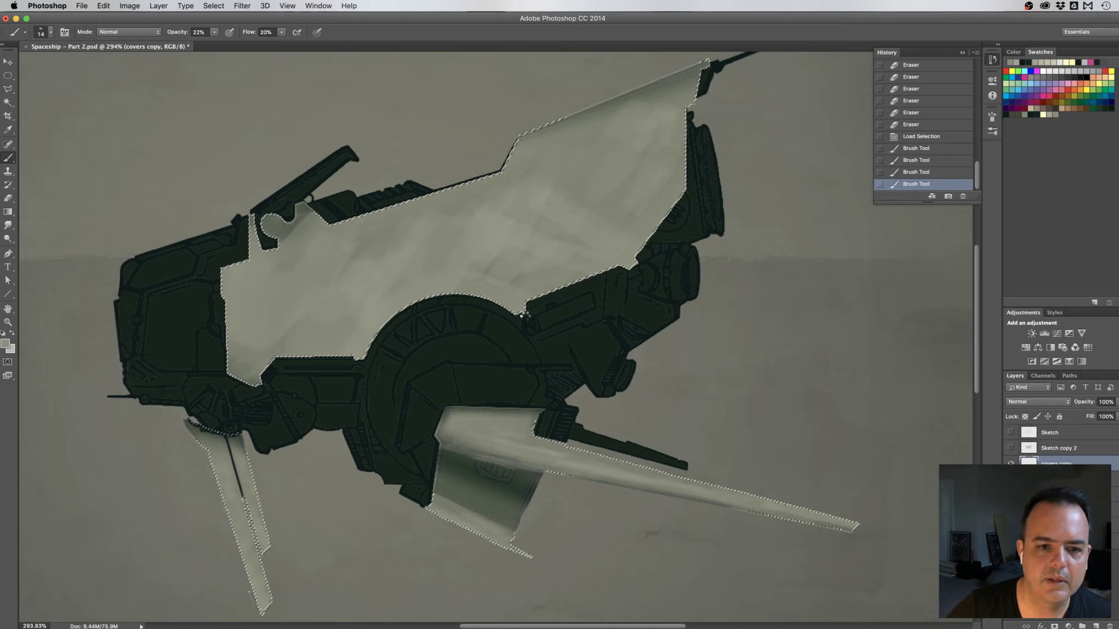
mouse_move(380, 341)
left_mouse_down()
mouse_move(465, 308)
mouse_move(444, 316)
left_mouse_up()
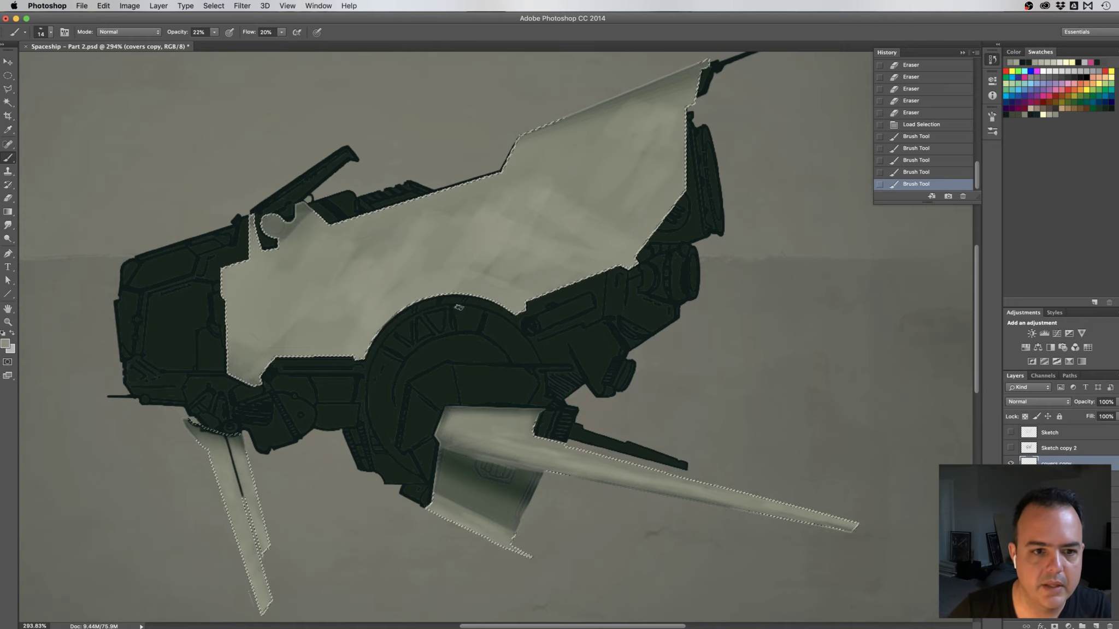
Hide the selection edges, add another stroke, then reload the panel selection and zoom in by the hub
key("super+h")
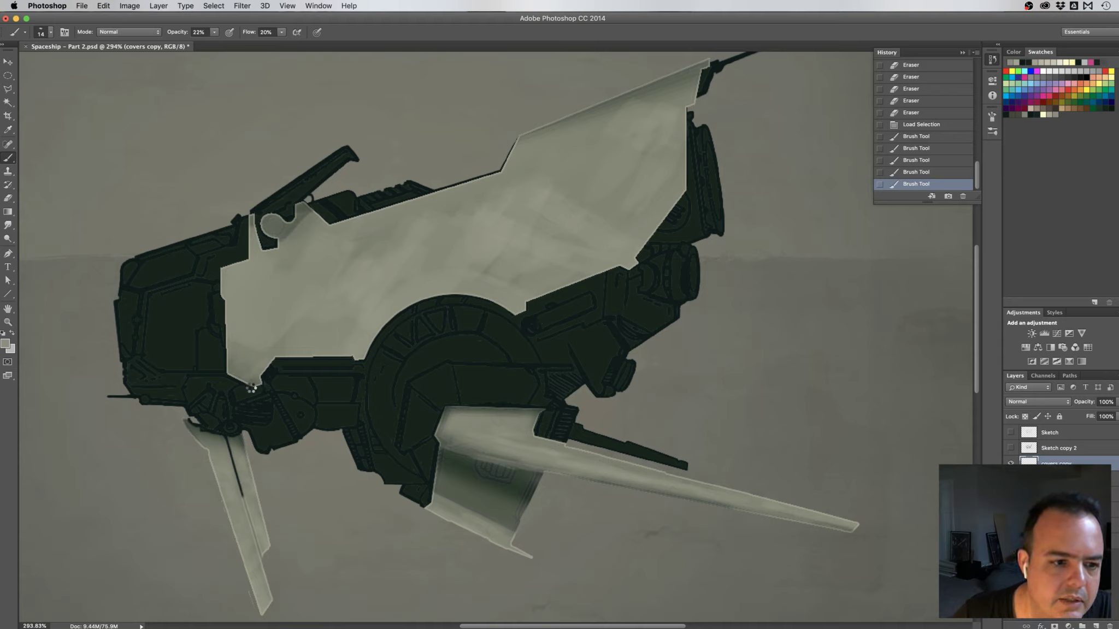
mouse_move(244, 375)
left_mouse_down()
mouse_move(211, 367)
mouse_move(249, 379)
left_mouse_up()
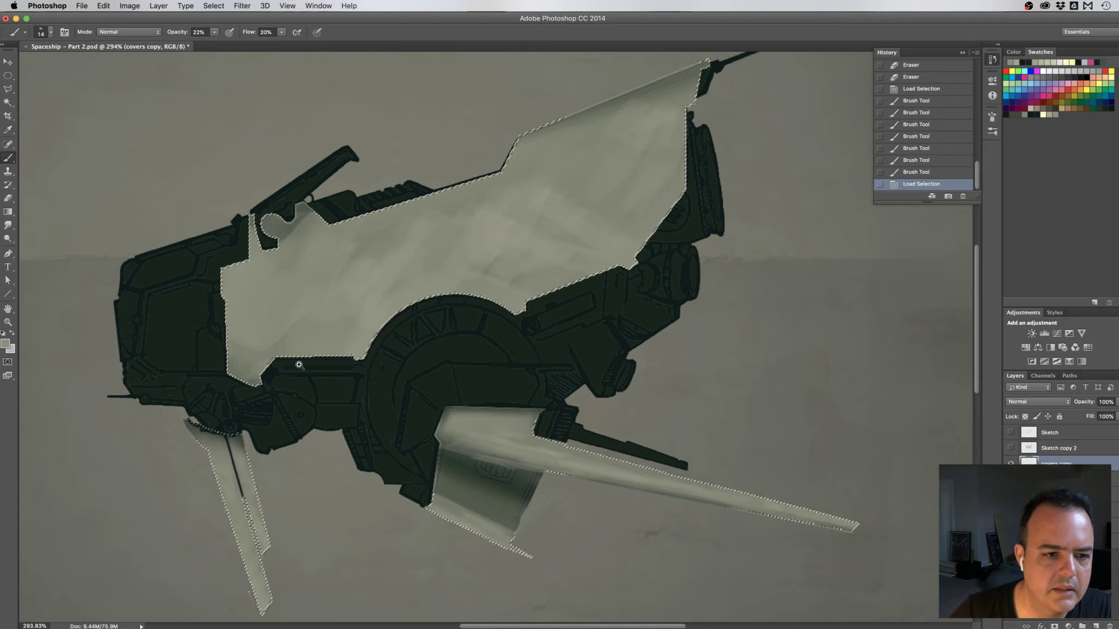
left_click(335, 366)
left_click_drag(335, 366, 335, 366)
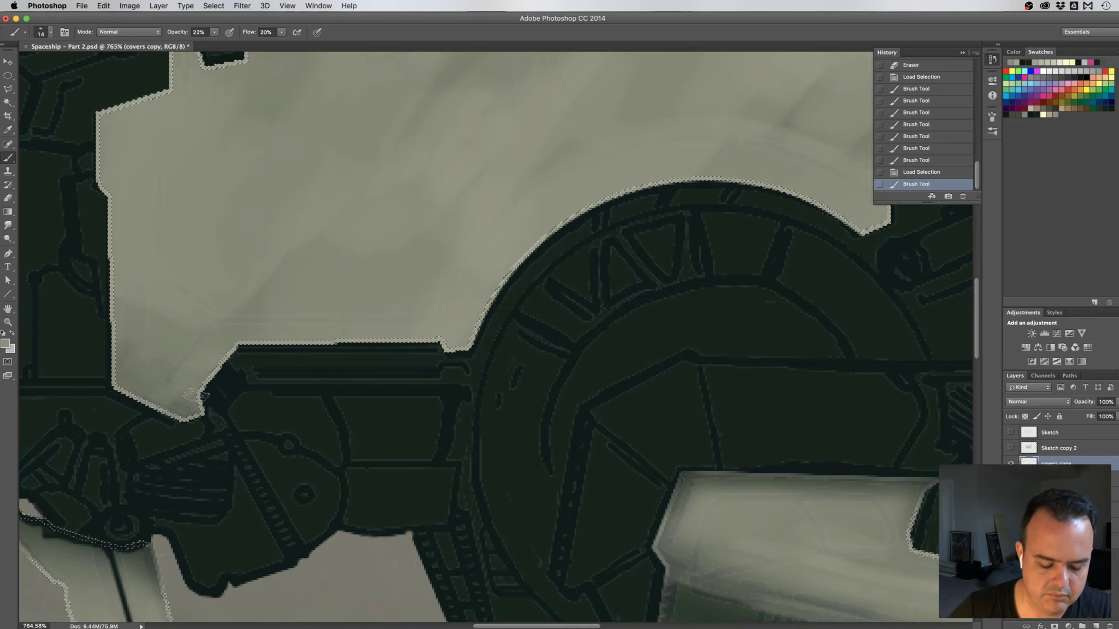
Set the brush Opacity and Flow to 30%
left_click(215, 33)
left_click(200, 32)
type("30")
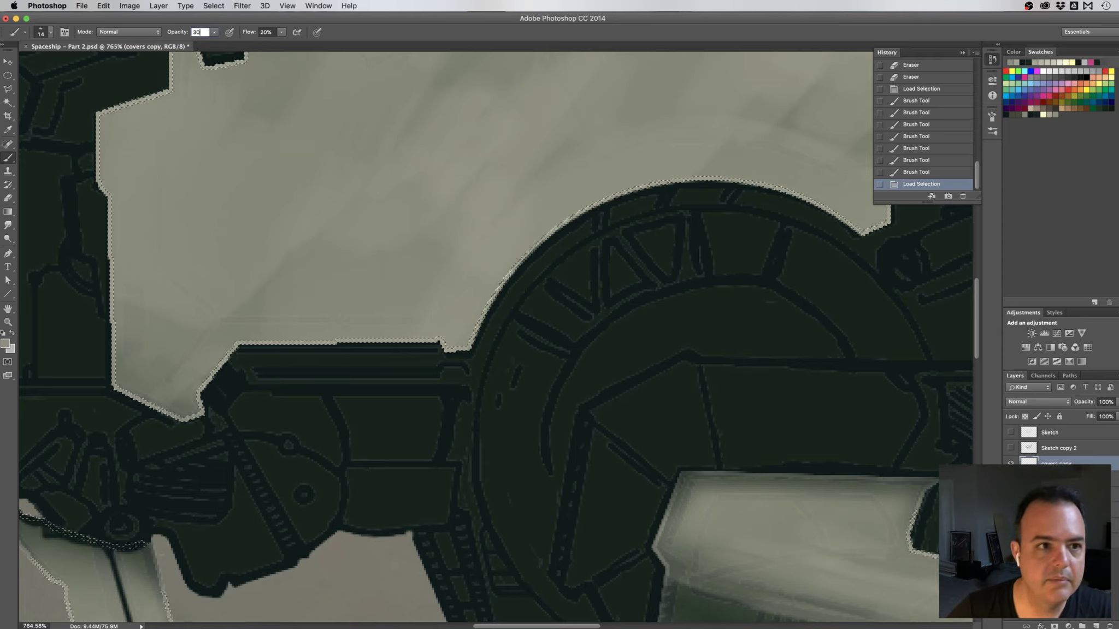
key("Tab")
type("30")
key("Tab")
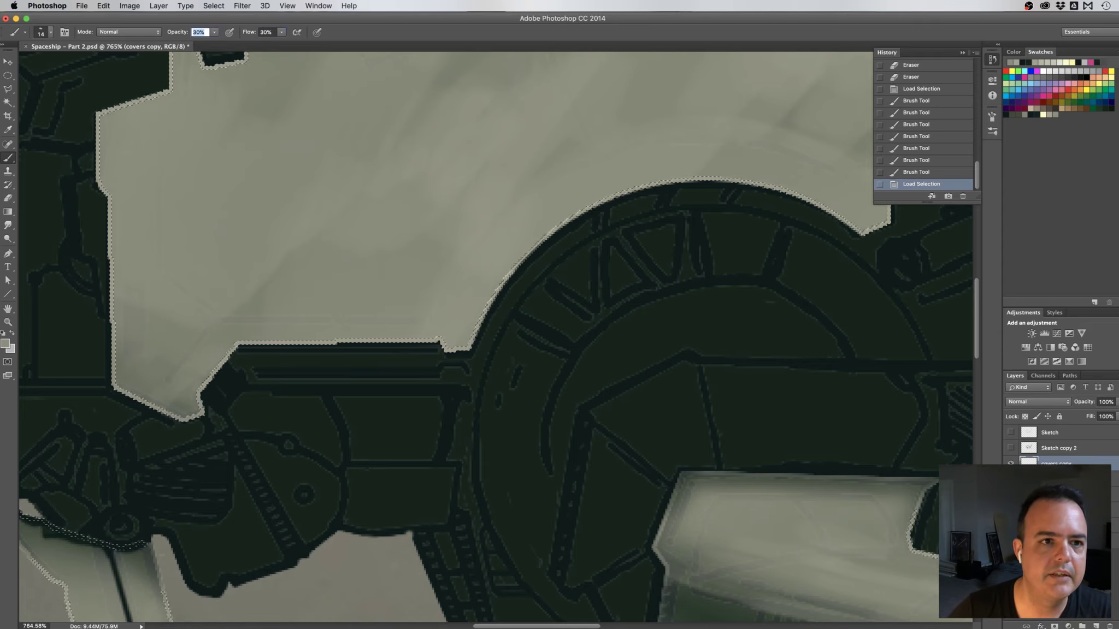
key("Return")
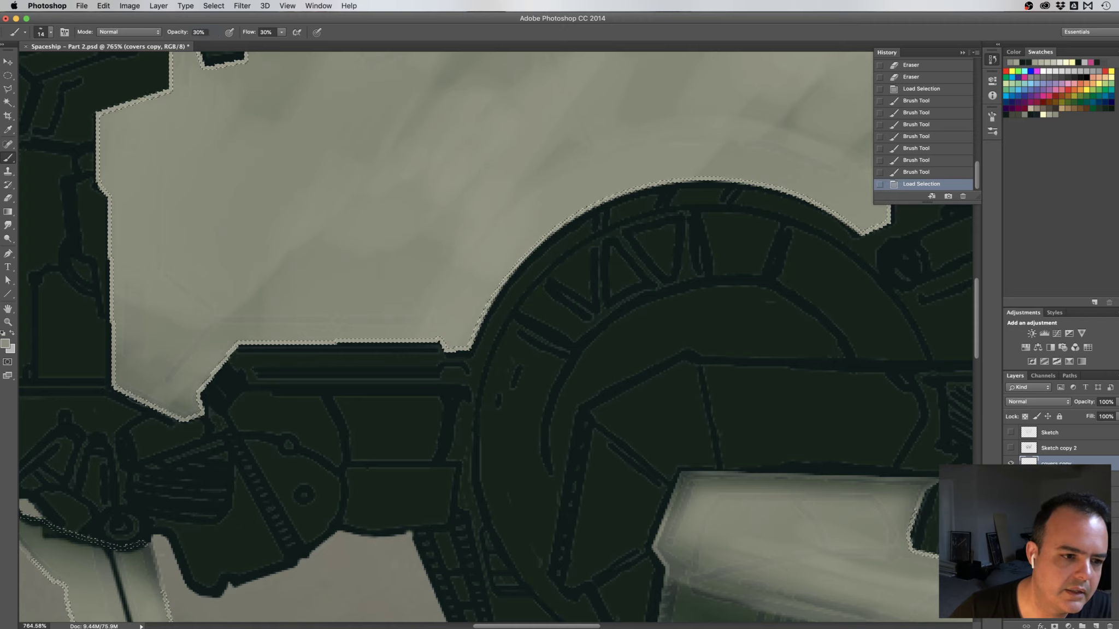
Pick a dark swatch and paint along the left, curved hub and bottom panel edges, then hide edges
left_click_drag(170, 403, 183, 400)
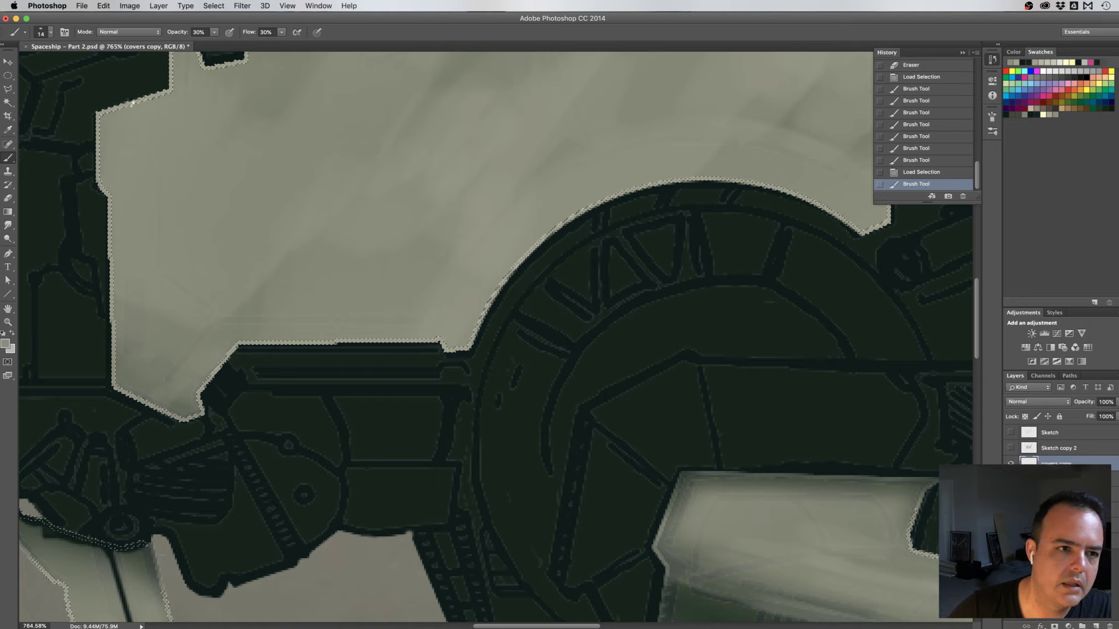
left_click_drag(109, 189, 110, 190)
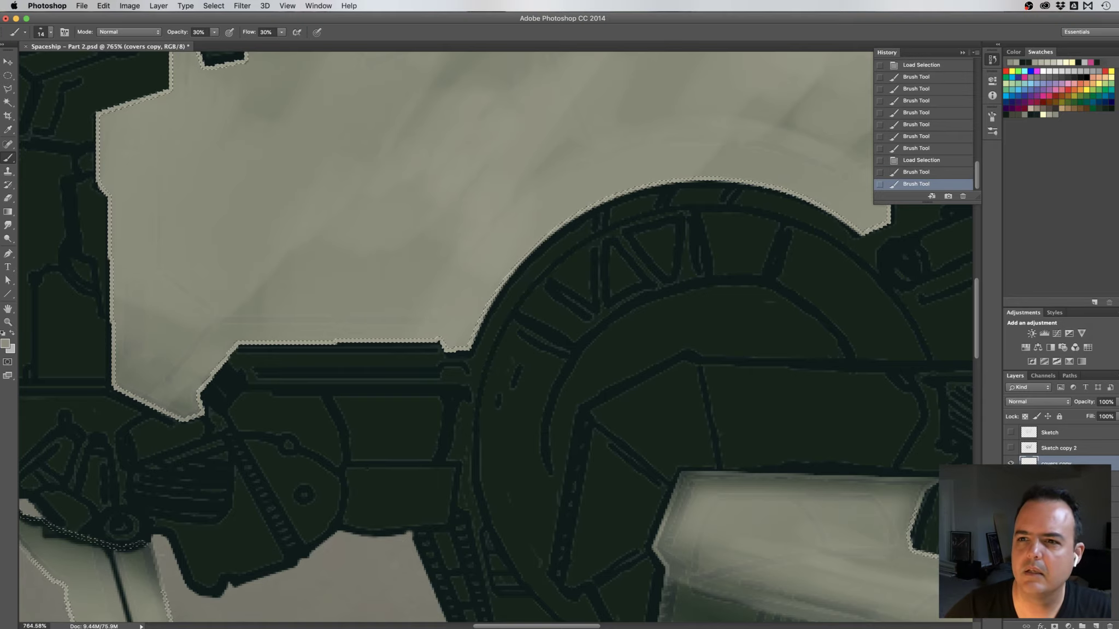
left_click(1105, 109)
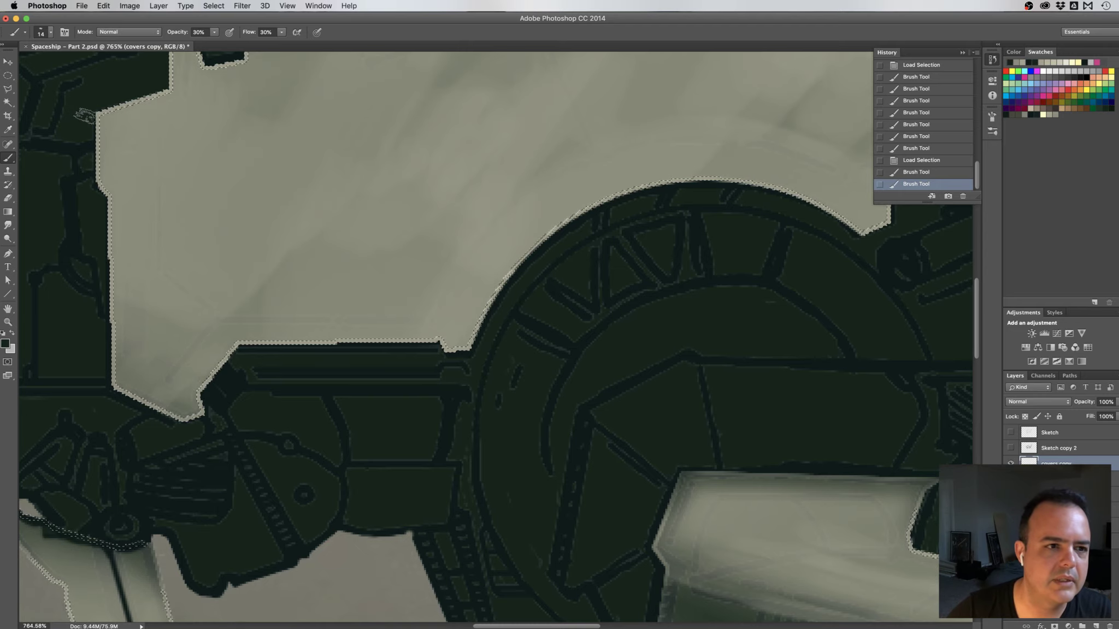
mouse_move(88, 115)
left_mouse_down()
mouse_move(109, 105)
mouse_move(96, 158)
mouse_move(95, 142)
mouse_move(115, 388)
mouse_move(193, 415)
mouse_move(207, 413)
mouse_move(202, 375)
mouse_move(252, 340)
mouse_move(448, 342)
mouse_move(452, 358)
mouse_move(478, 338)
mouse_move(447, 348)
mouse_move(483, 332)
mouse_move(477, 322)
mouse_move(553, 240)
mouse_move(532, 242)
mouse_move(703, 178)
mouse_move(688, 175)
mouse_move(762, 185)
mouse_move(869, 233)
mouse_move(862, 227)
mouse_move(883, 226)
mouse_move(857, 223)
mouse_move(858, 231)
mouse_move(804, 198)
mouse_move(658, 167)
left_mouse_up()
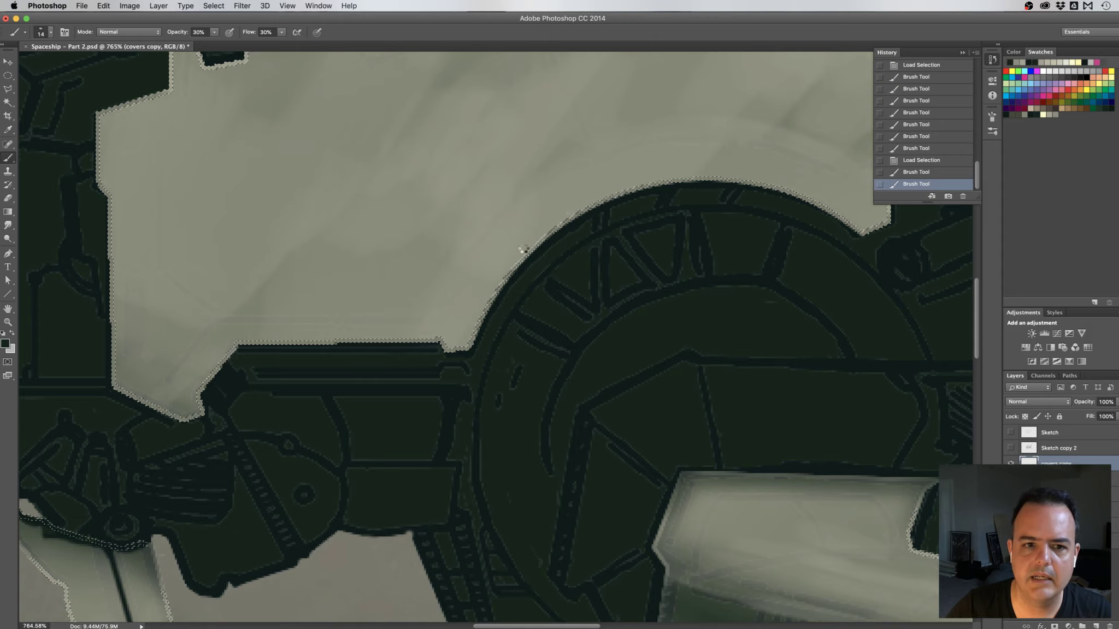
mouse_move(523, 249)
left_mouse_down()
mouse_move(459, 331)
mouse_move(265, 345)
mouse_move(323, 341)
left_mouse_up()
left_click_drag(257, 343, 364, 343)
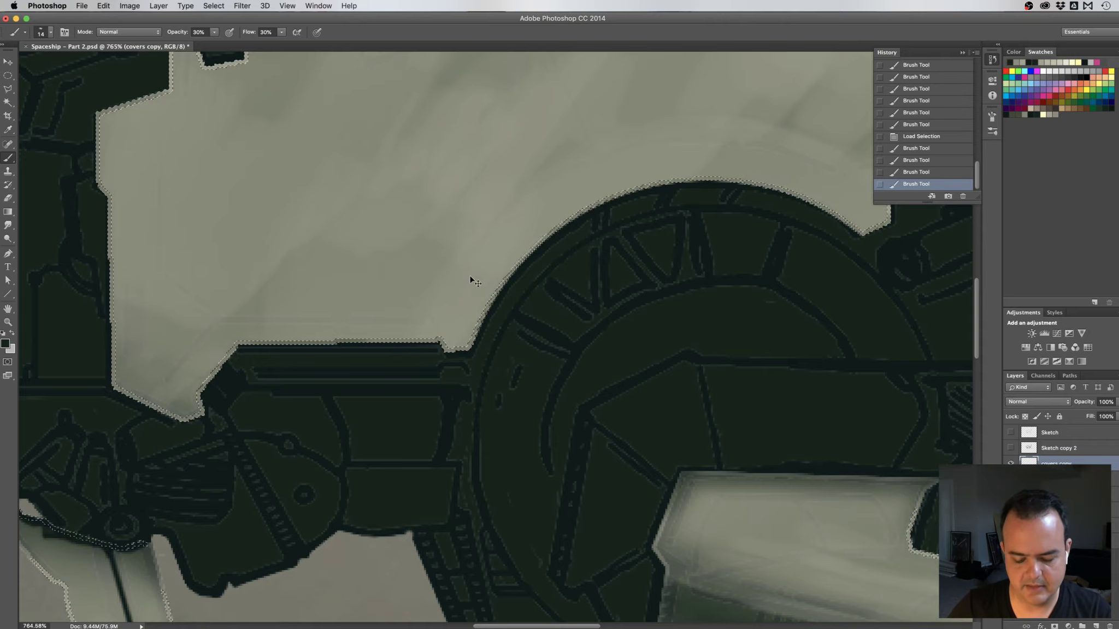
key("super+h")
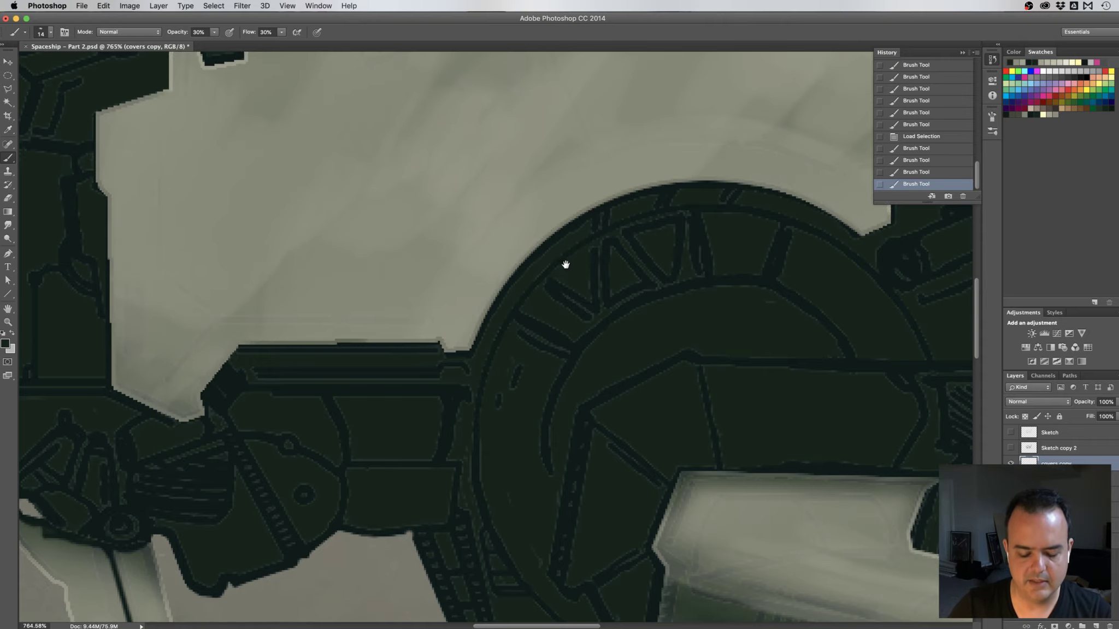
Paint faint 30% strokes along the hull panel's left edges, top-left notch and lower tip
scroll(566, 265, "down", 6)
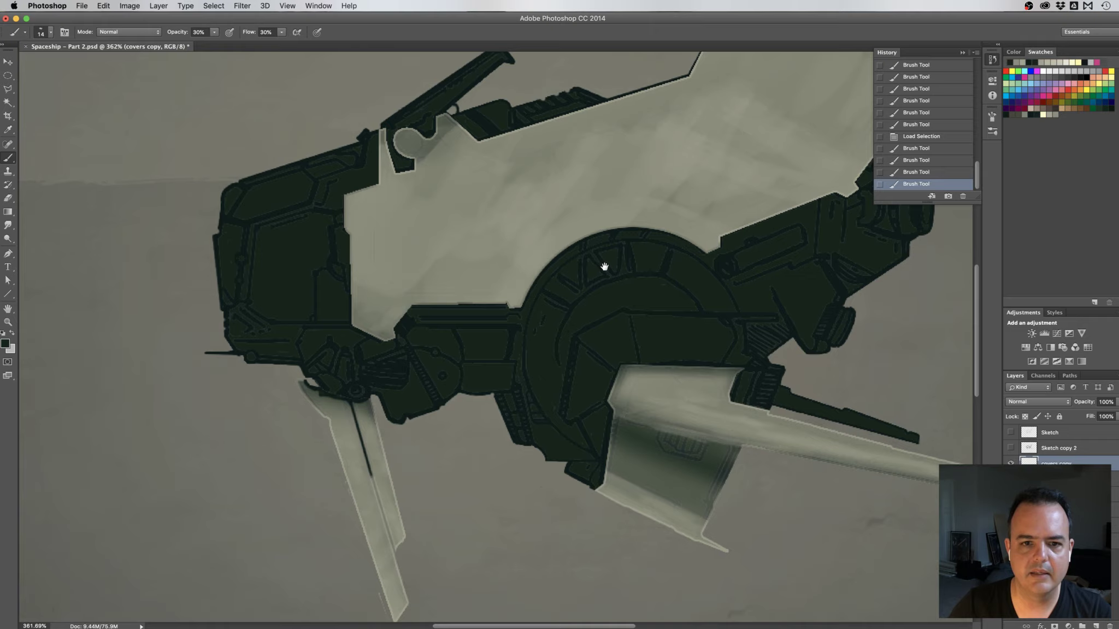
scroll(604, 266, "right", 6)
scroll(604, 267, "up", 2)
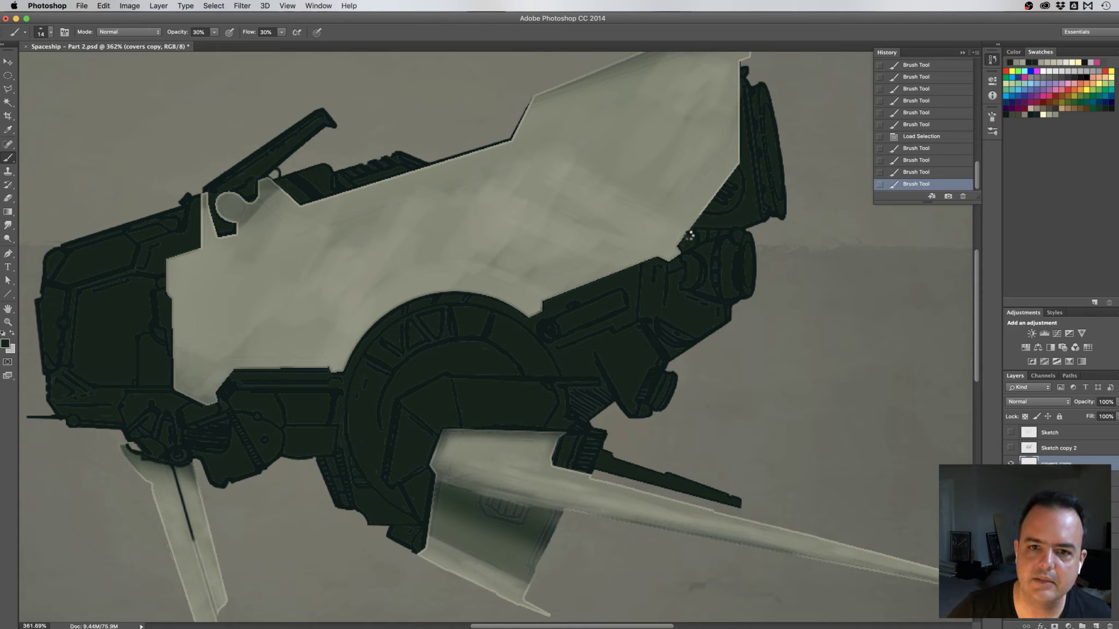
left_click_drag(739, 161, 735, 168)
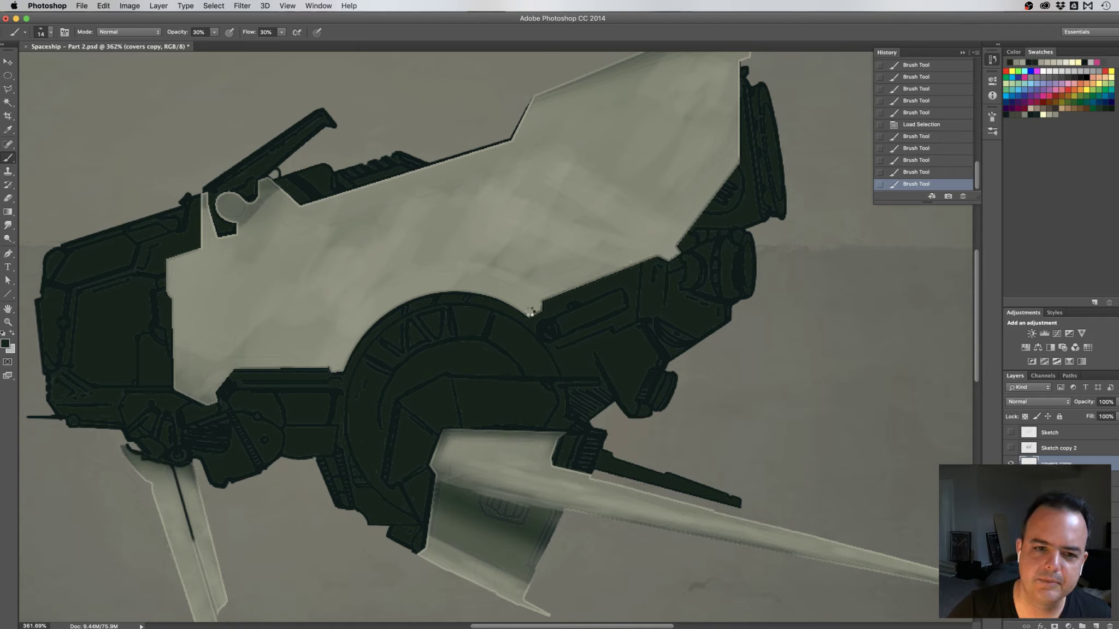
left_click(544, 304)
left_click_drag(544, 299, 529, 315)
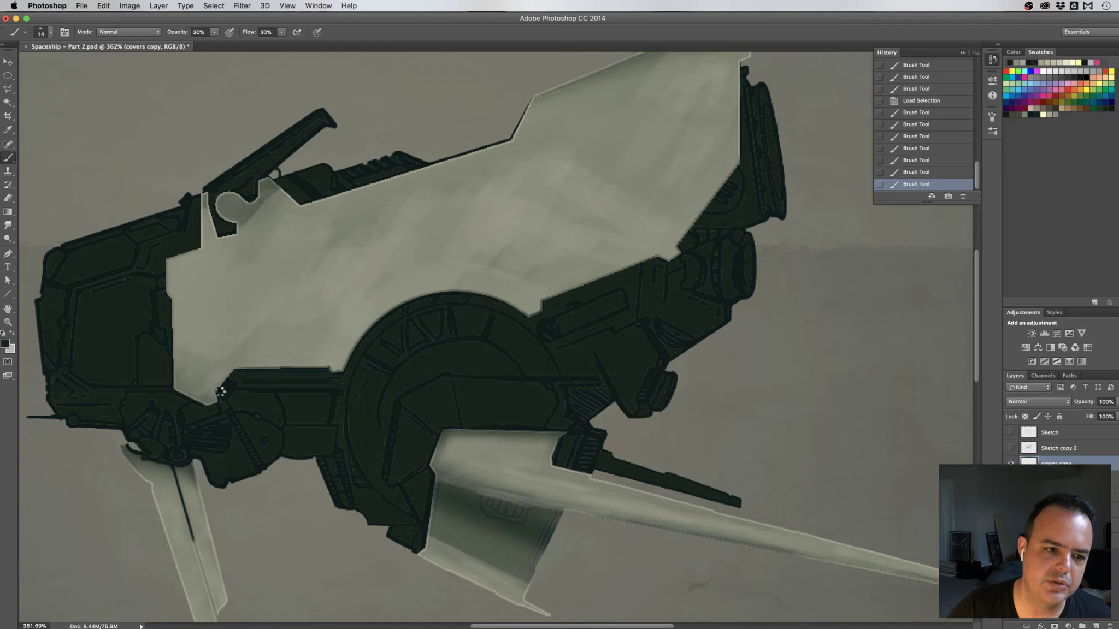
mouse_move(222, 390)
left_mouse_down()
mouse_move(211, 399)
mouse_move(221, 389)
left_mouse_up()
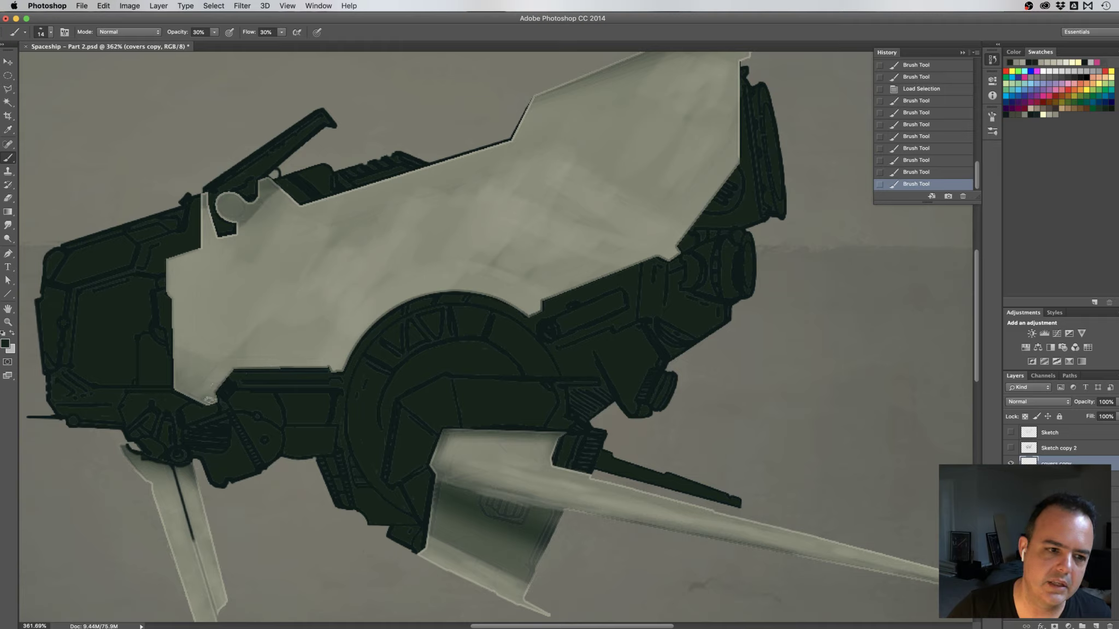
left_click(217, 404)
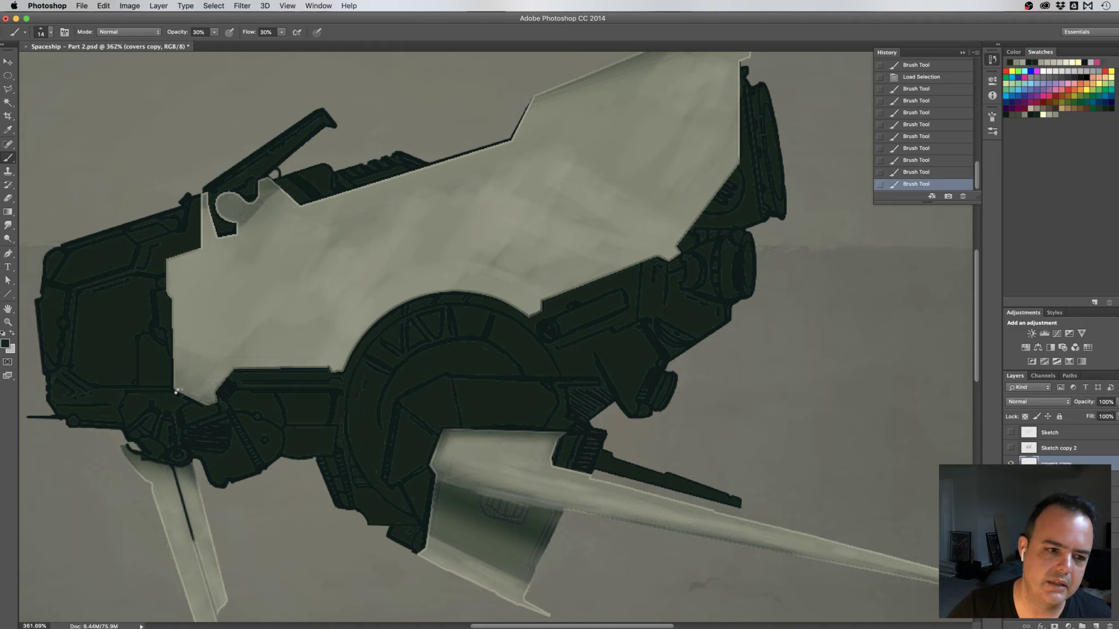
left_click_drag(199, 397, 173, 378)
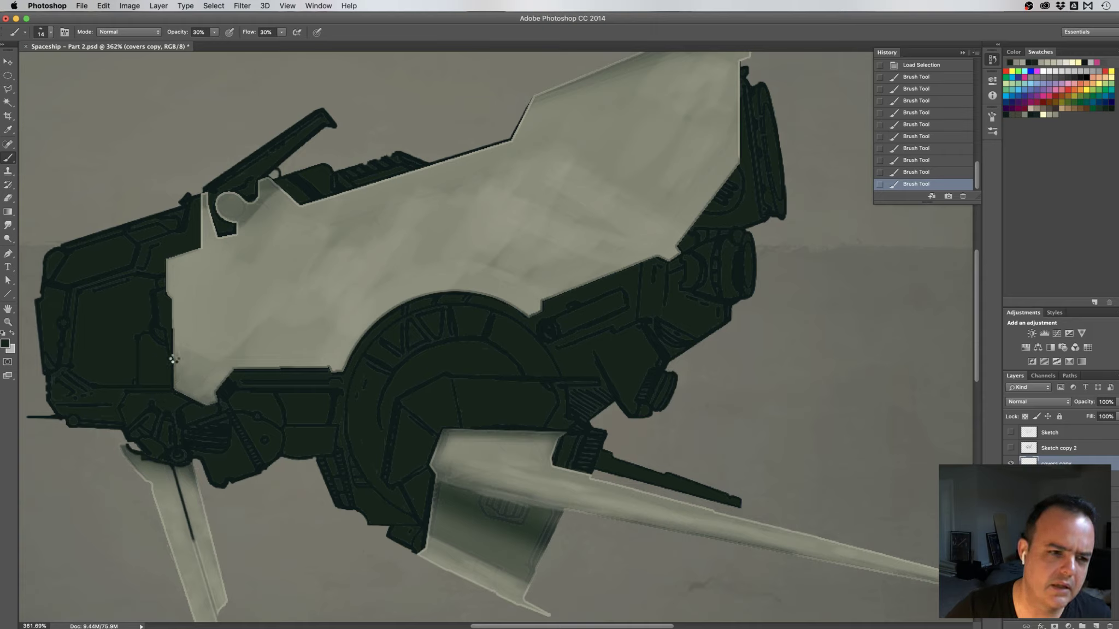
left_click_drag(169, 267, 176, 255)
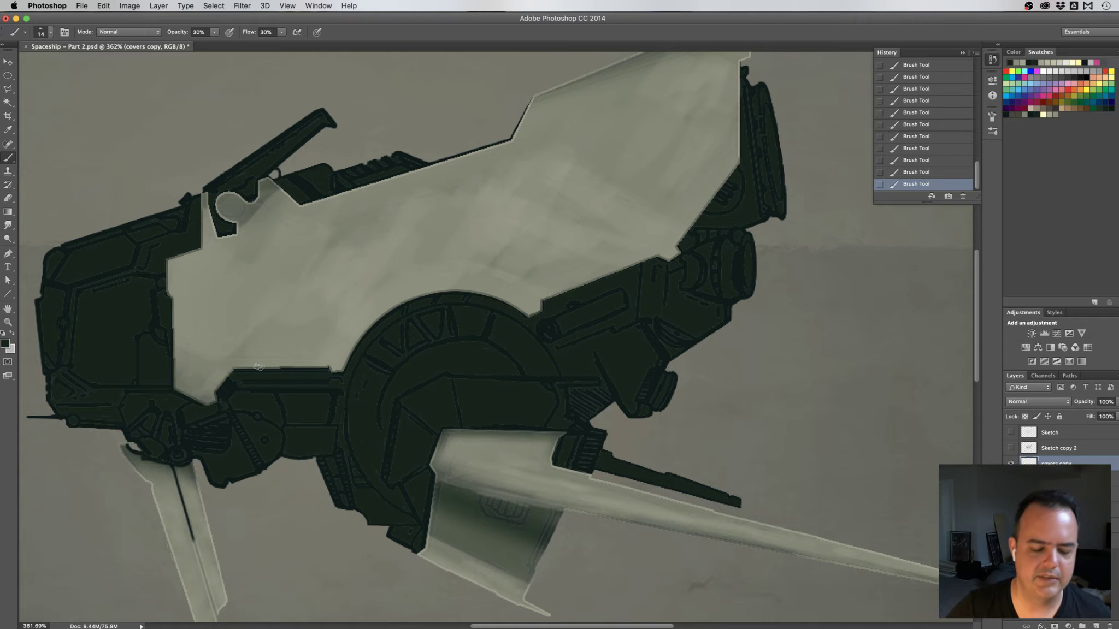
Frame the whole ship and reload the covers copy panels as the active selection
scroll(404, 327, "down", 3)
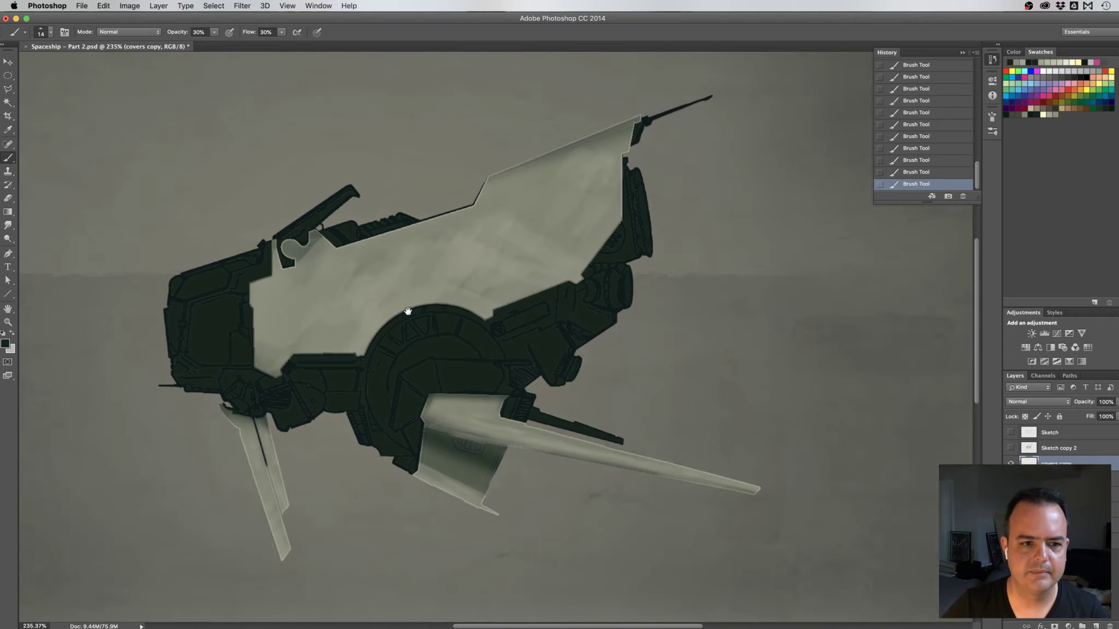
scroll(409, 310, "up", 1)
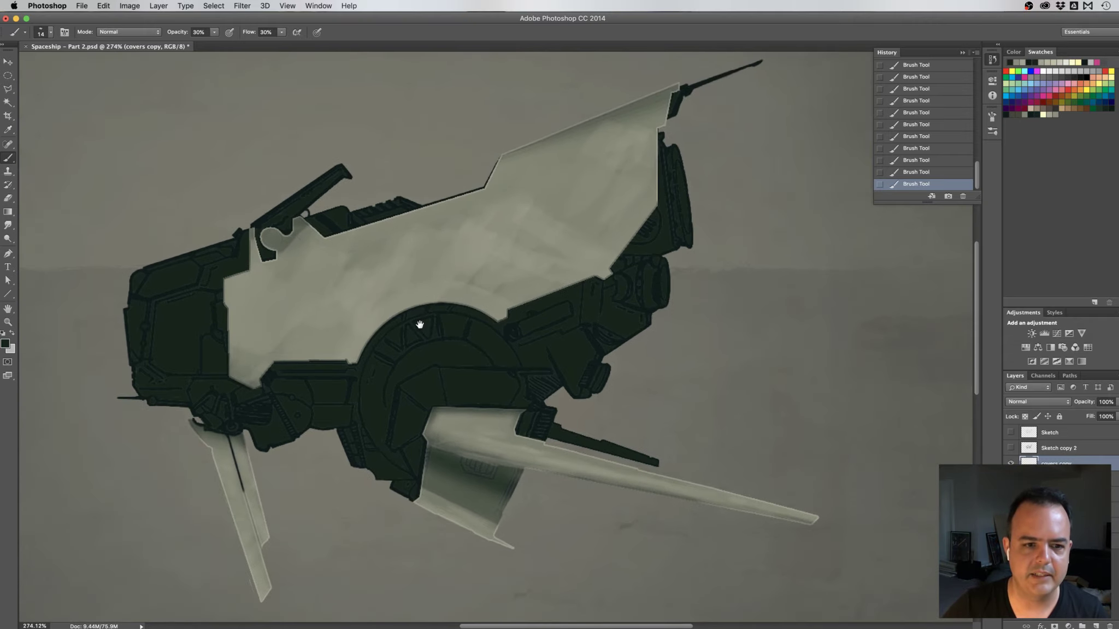
scroll(429, 321, "up", 1)
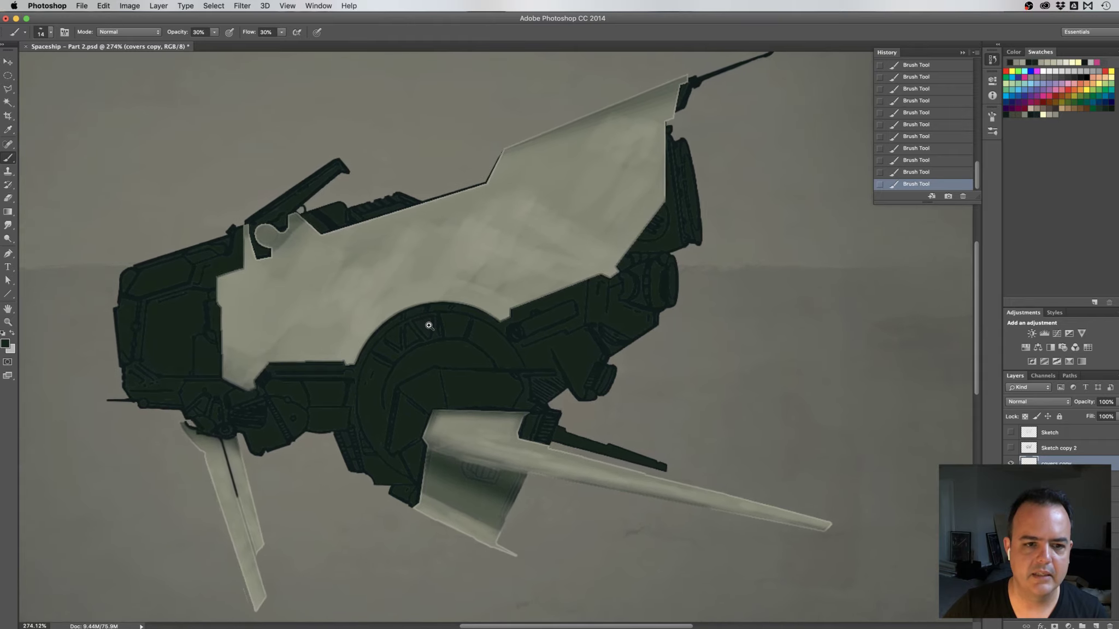
left_click_drag(429, 325, 417, 300)
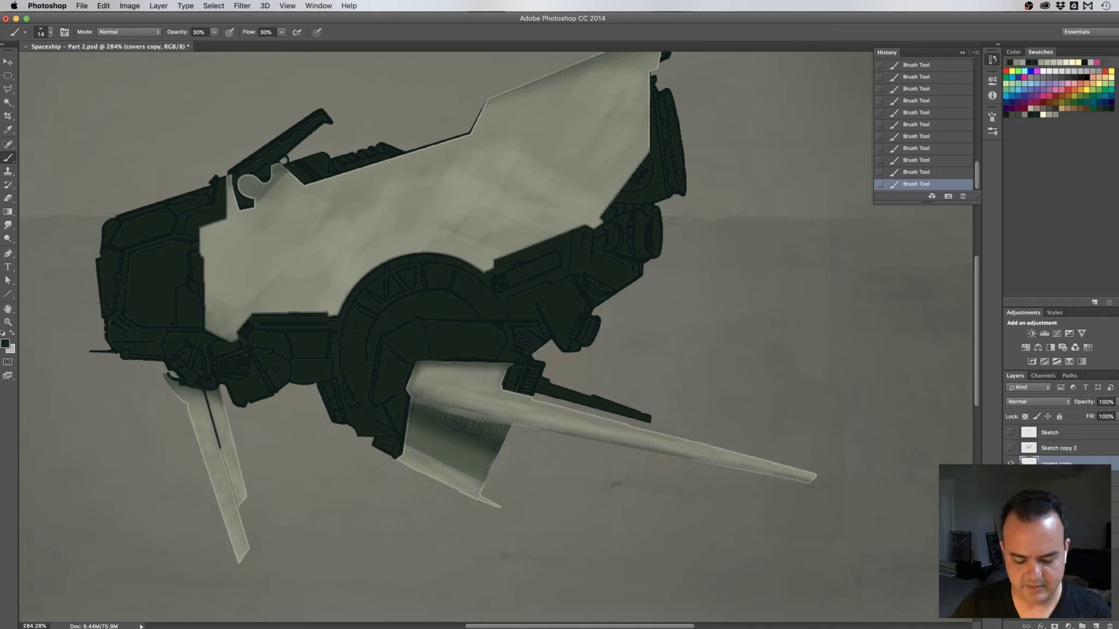
left_click(1029, 463, "super")
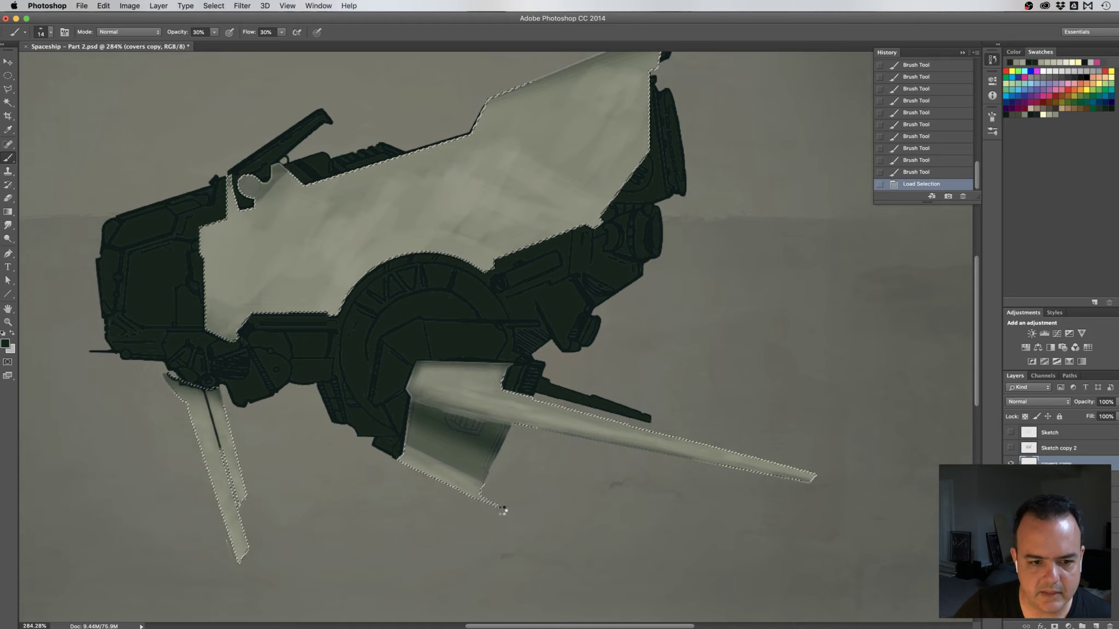
Hide selection edges and paint faint 30% strokes along the lower-left fin and long lower wing panels
left_click(500, 508)
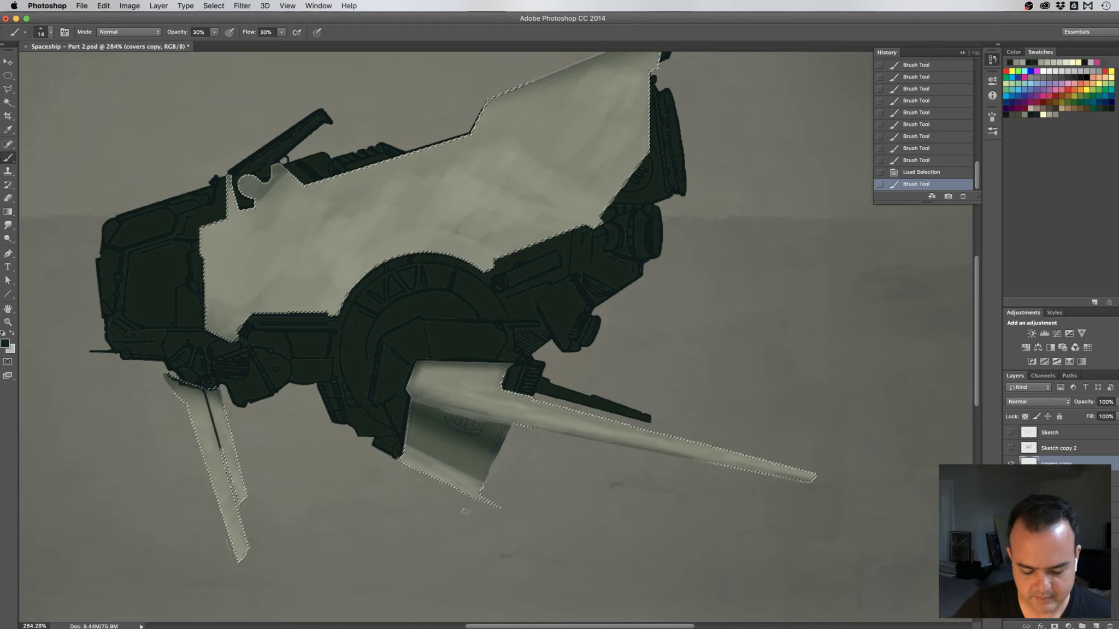
key("ctrl+h")
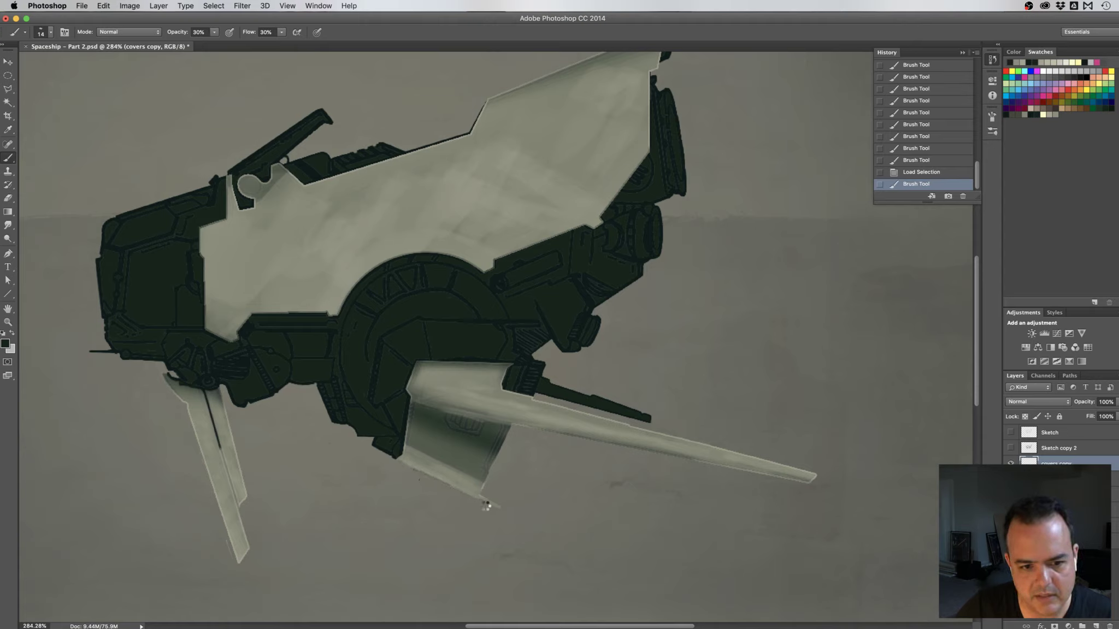
mouse_move(491, 511)
left_mouse_down()
mouse_move(506, 511)
mouse_move(401, 463)
left_mouse_up()
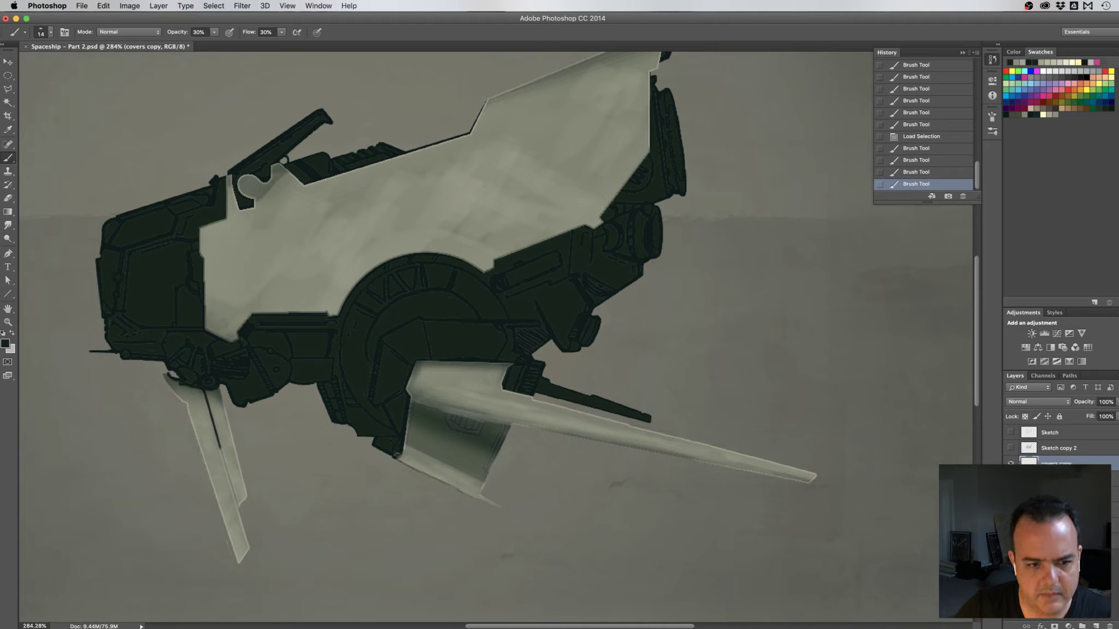
left_click_drag(408, 452, 391, 453)
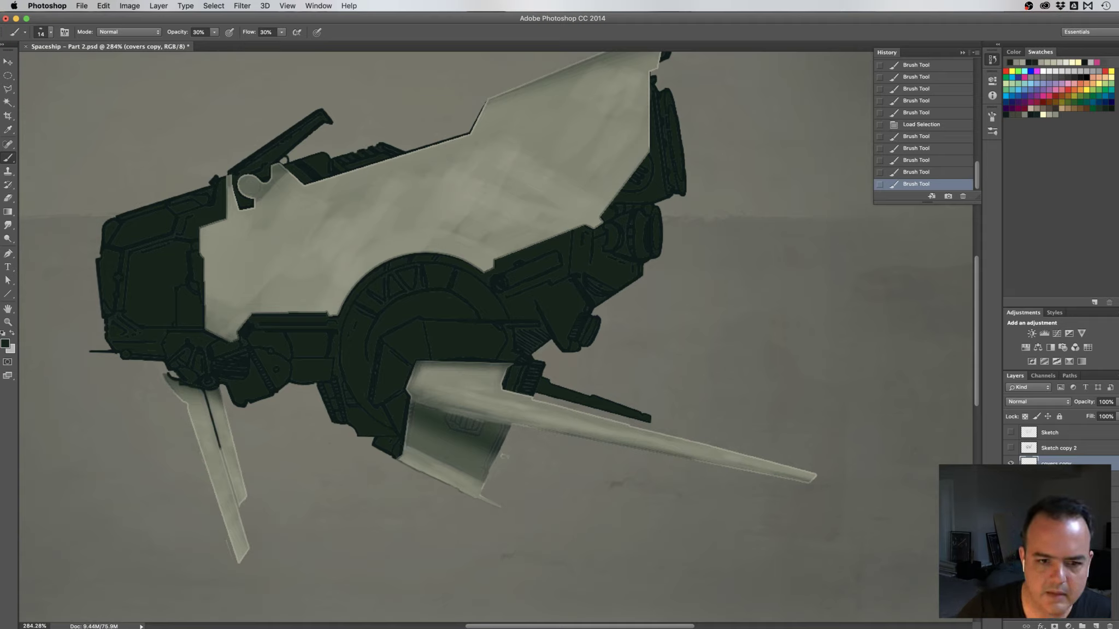
left_click_drag(499, 445, 541, 436)
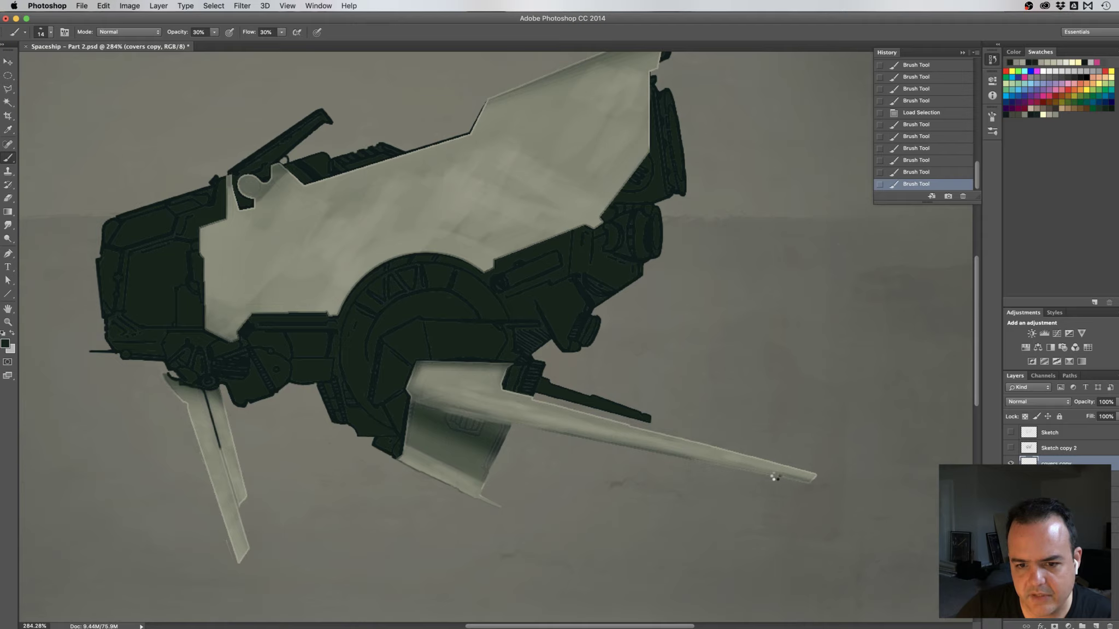
left_click_drag(774, 478, 691, 439)
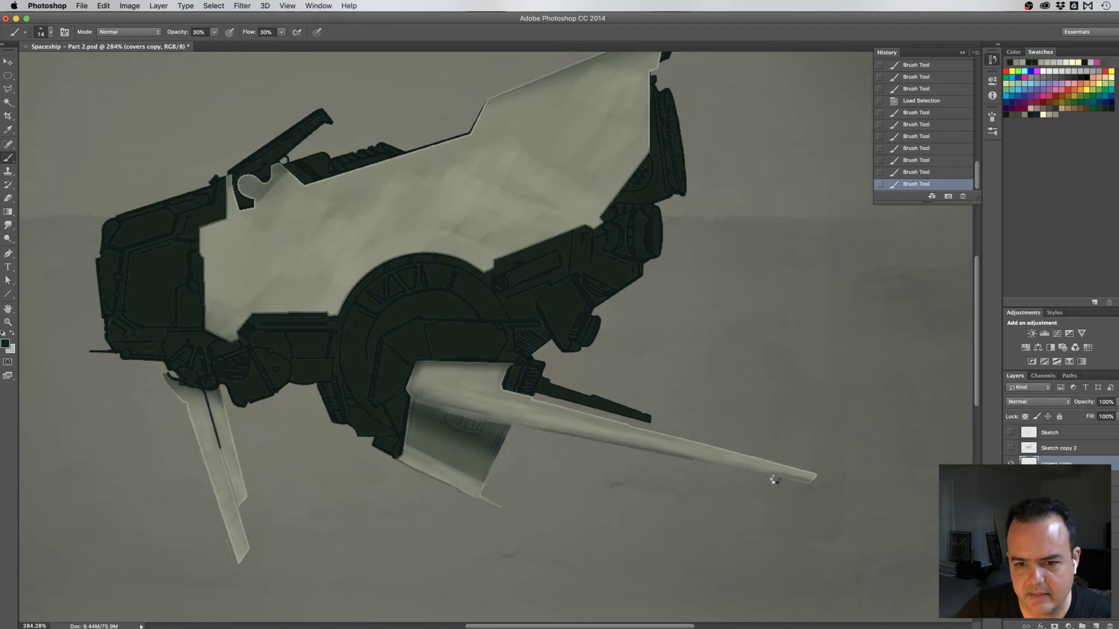
mouse_move(795, 482)
left_mouse_down()
mouse_move(573, 424)
mouse_move(545, 429)
mouse_move(711, 464)
left_mouse_up()
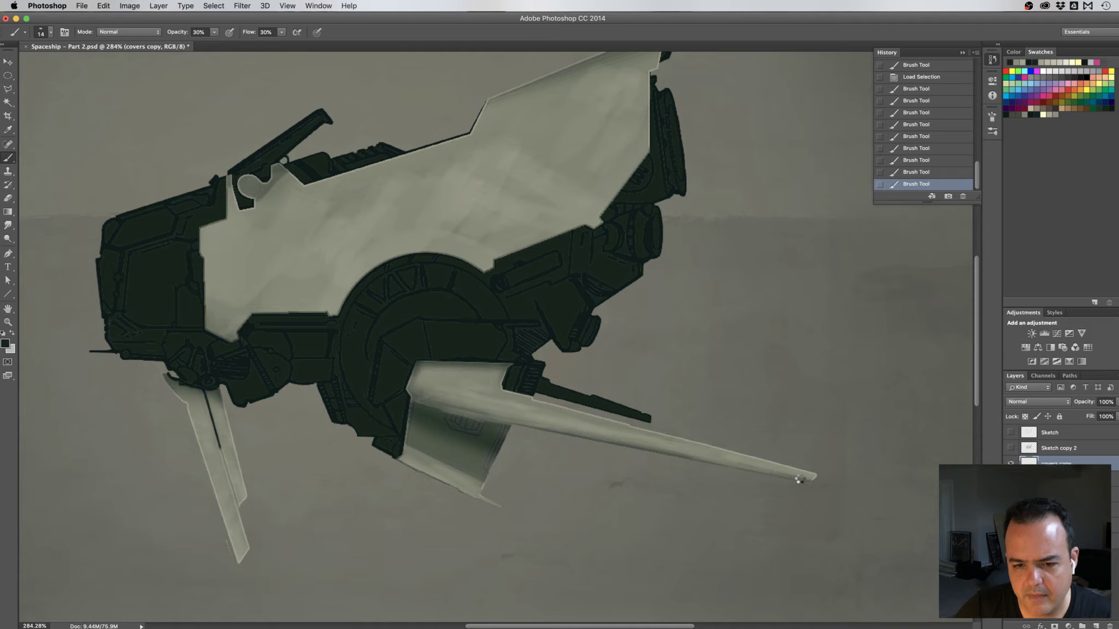
left_click_drag(807, 483, 821, 476)
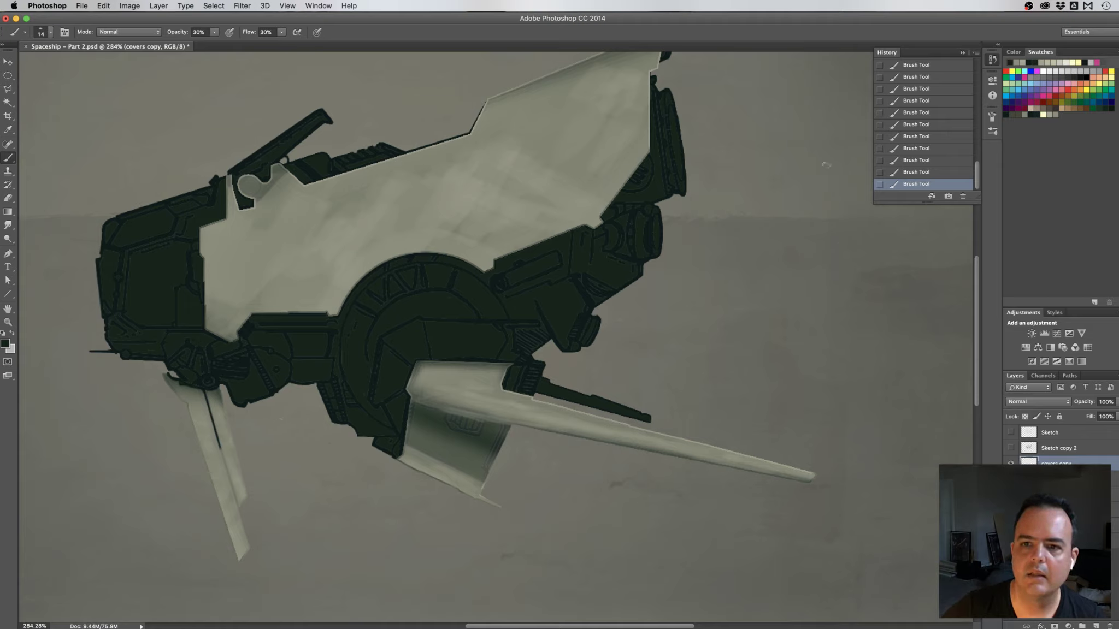
Step back in the History panel to remove the last two shading strokes
left_click(921, 172)
left_click(938, 160)
left_click(945, 146)
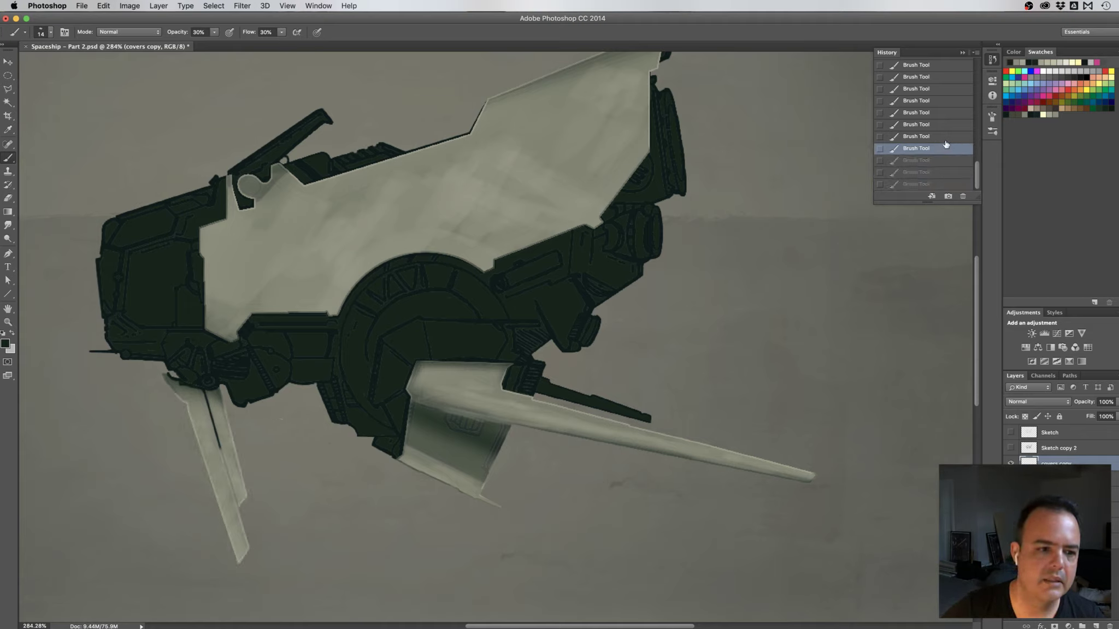
left_click(935, 161)
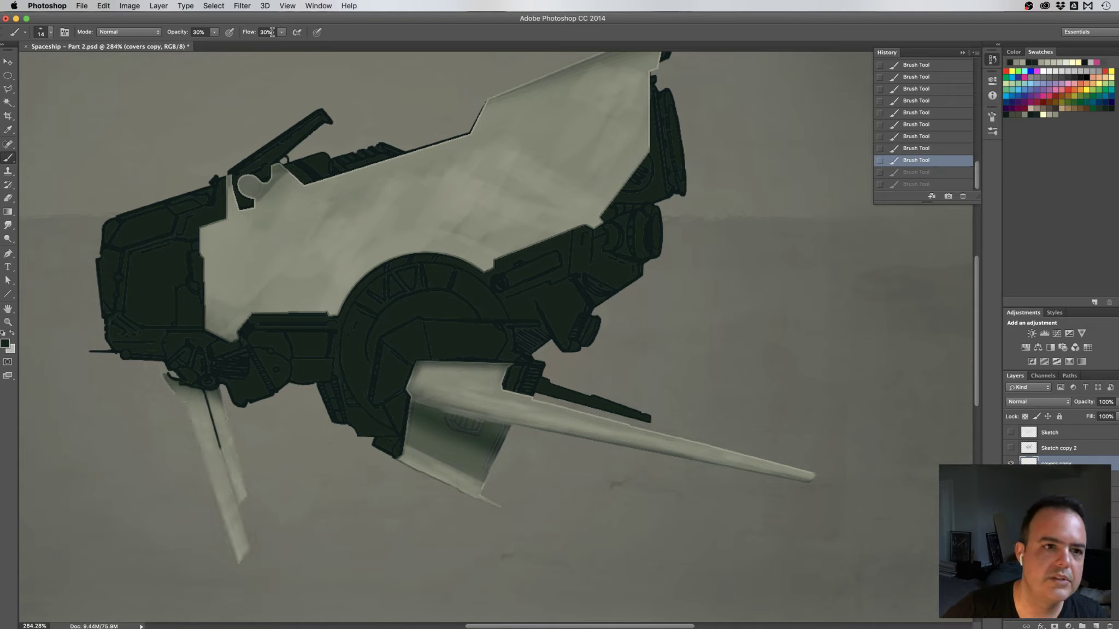
Set the brush Opacity and Flow to 20%
left_click(200, 32)
type("20")
key("Tab")
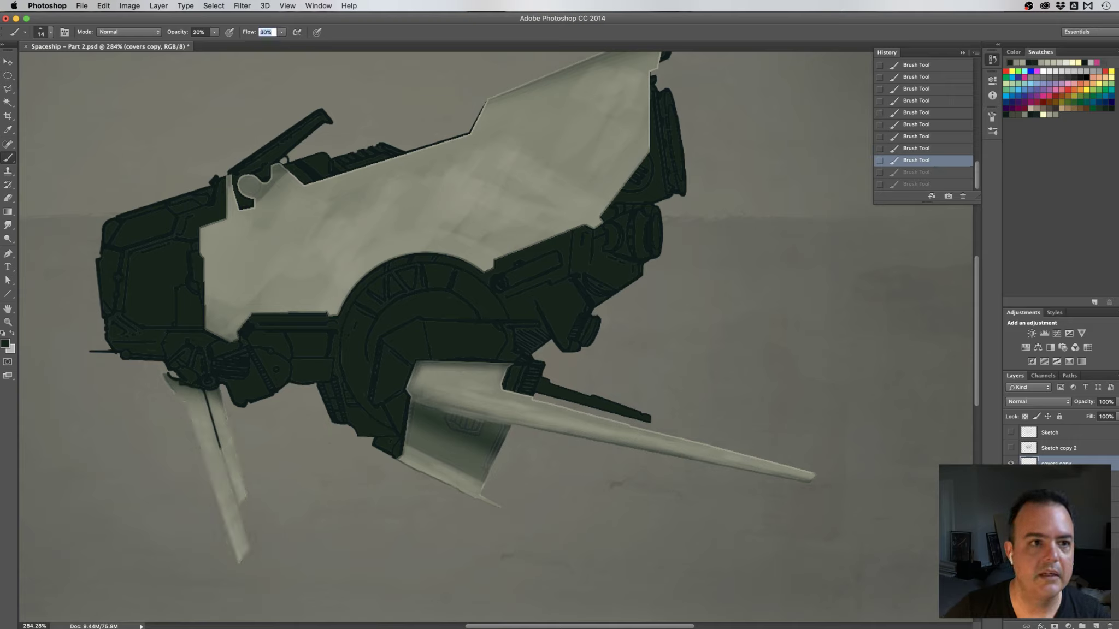
type("20")
key("Tab")
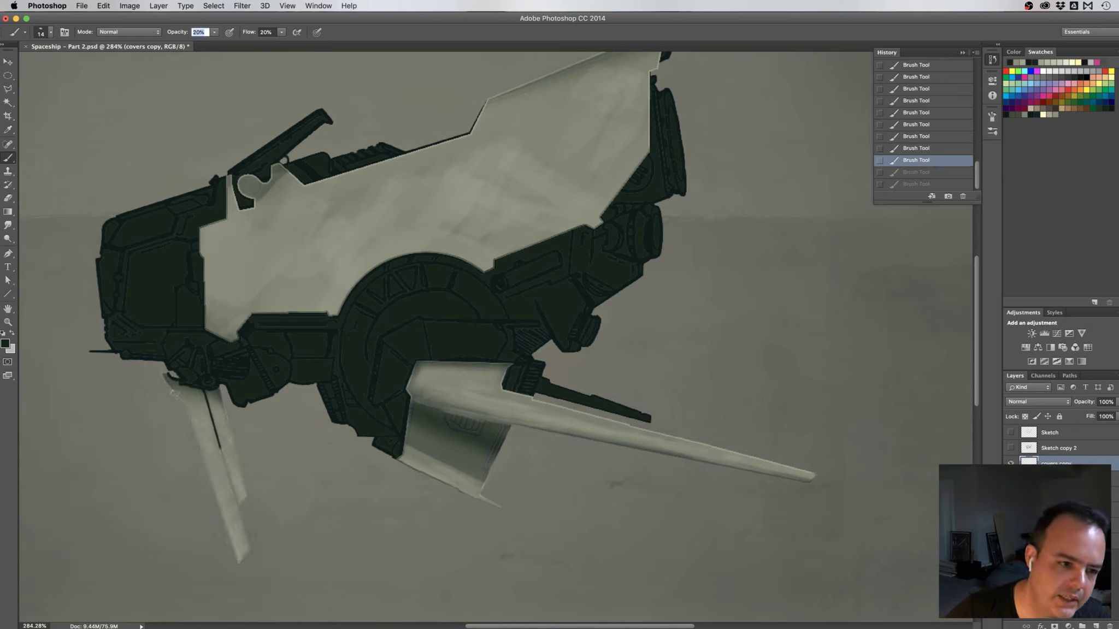
key("Return")
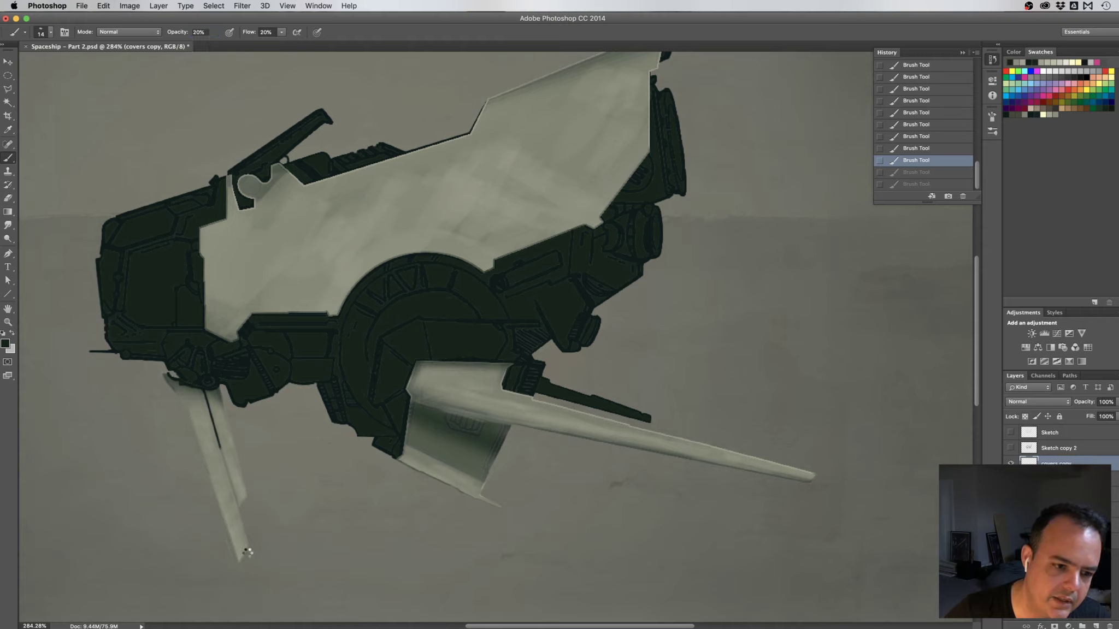
Repaint the lower-left fin with a gentler 20% opacity brush stroke
left_click_drag(235, 557, 250, 508)
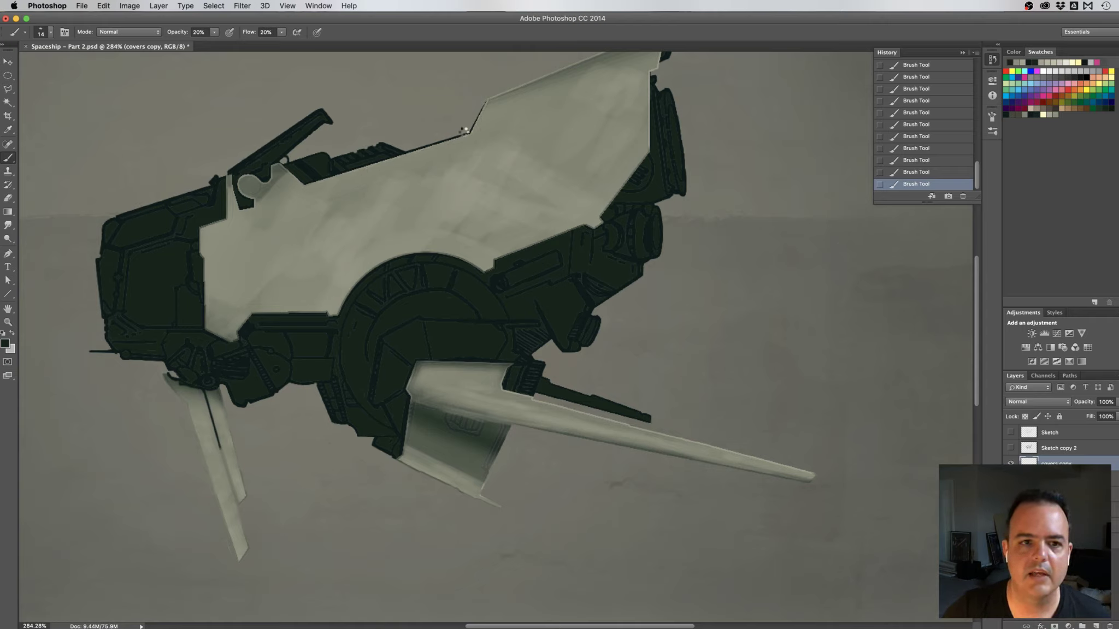
scroll(529, 145, "up", 5)
scroll(529, 145, "right", 3)
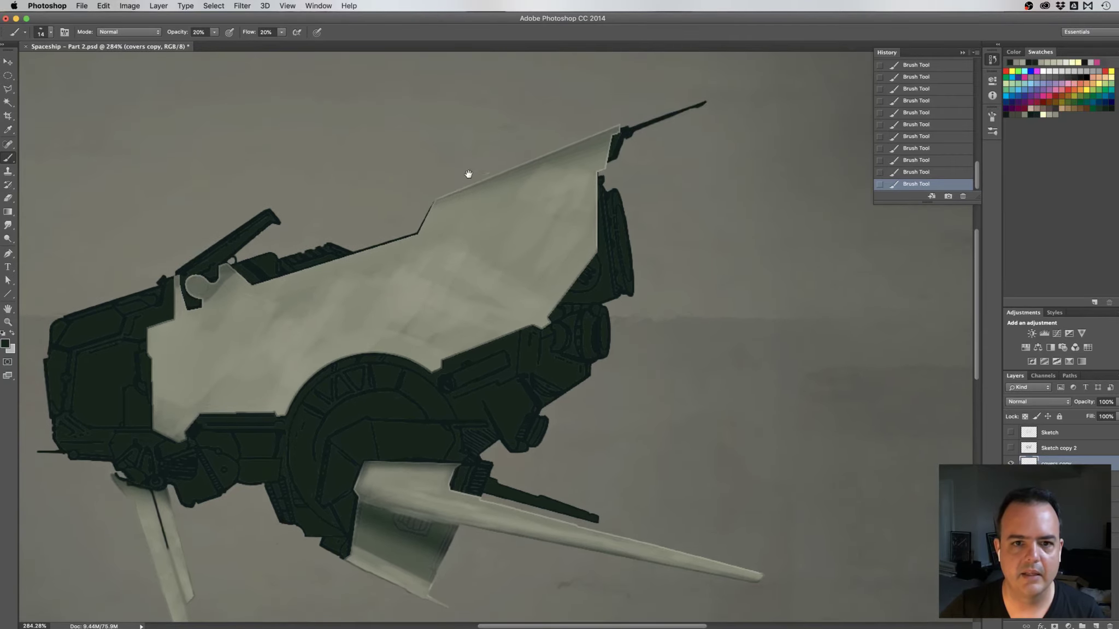
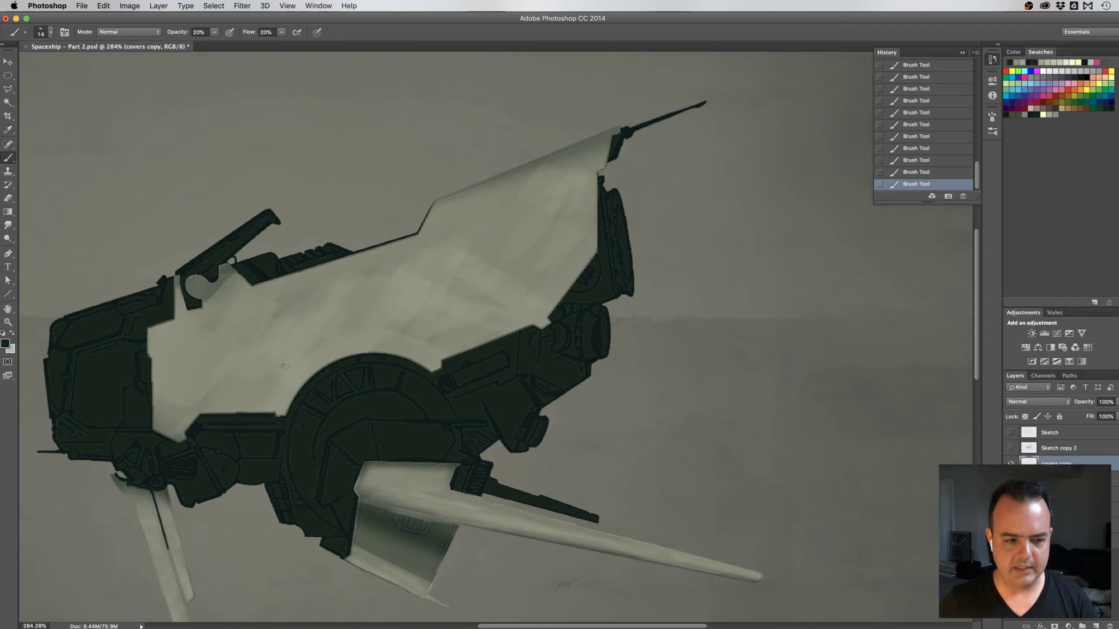
Reframe the ship, then select both the covers and covers copy layers in the Layers panel
left_click_drag(547, 312, 545, 305)
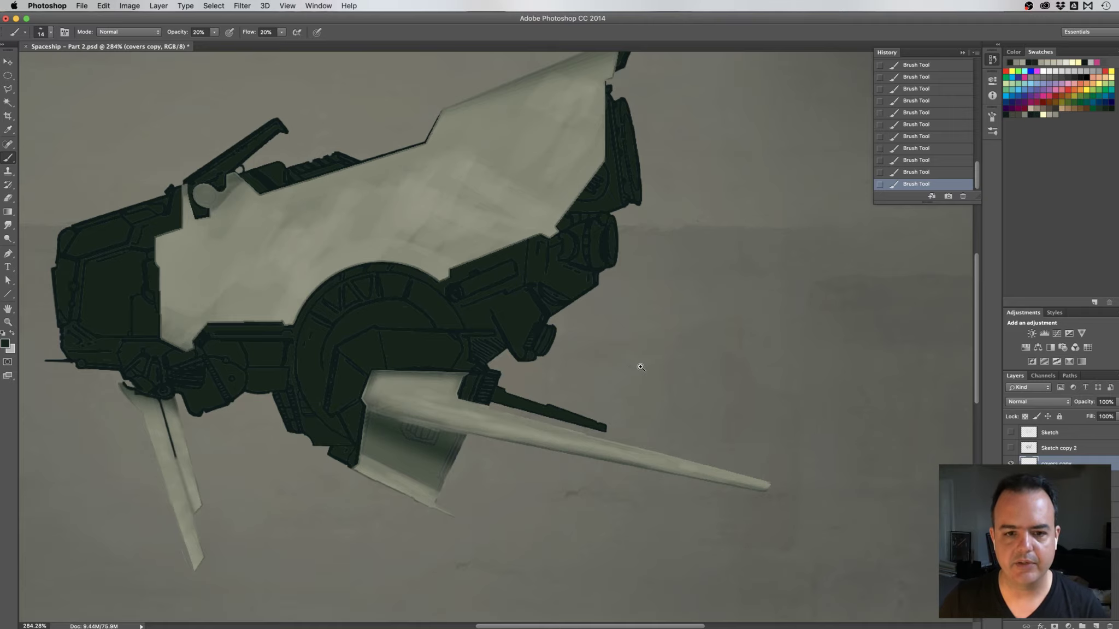
left_click_drag(639, 366, 657, 345)
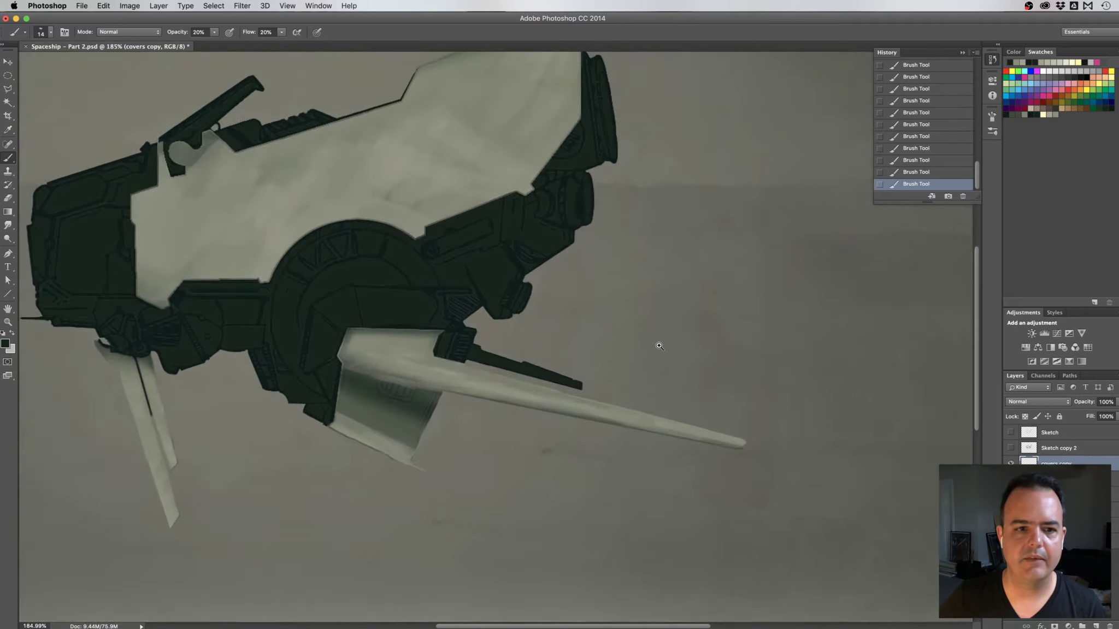
left_click_drag(519, 302, 500, 394)
left_click(1038, 478)
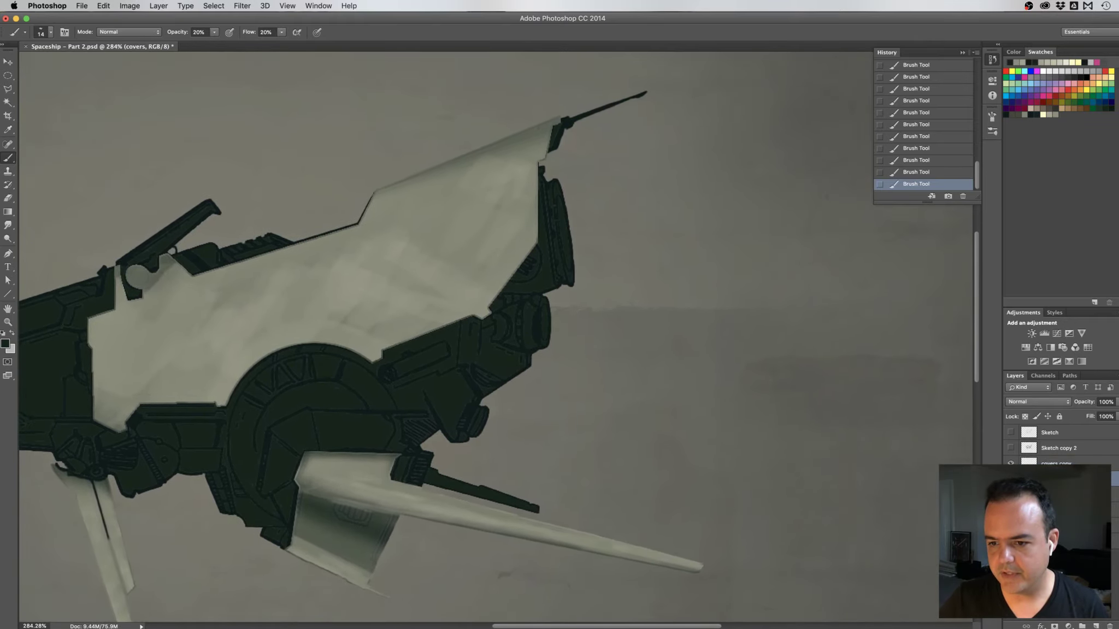
left_click(1060, 463, "shift")
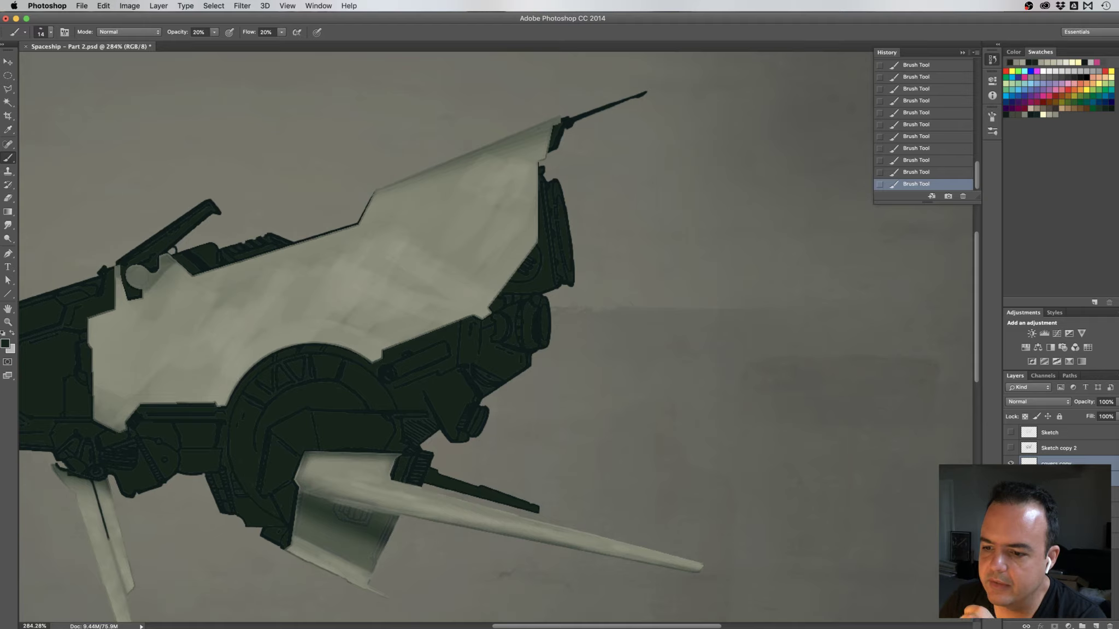
Undo an initial merge-down, then merge covers and covers copy into one covers copy layer
key("super+e")
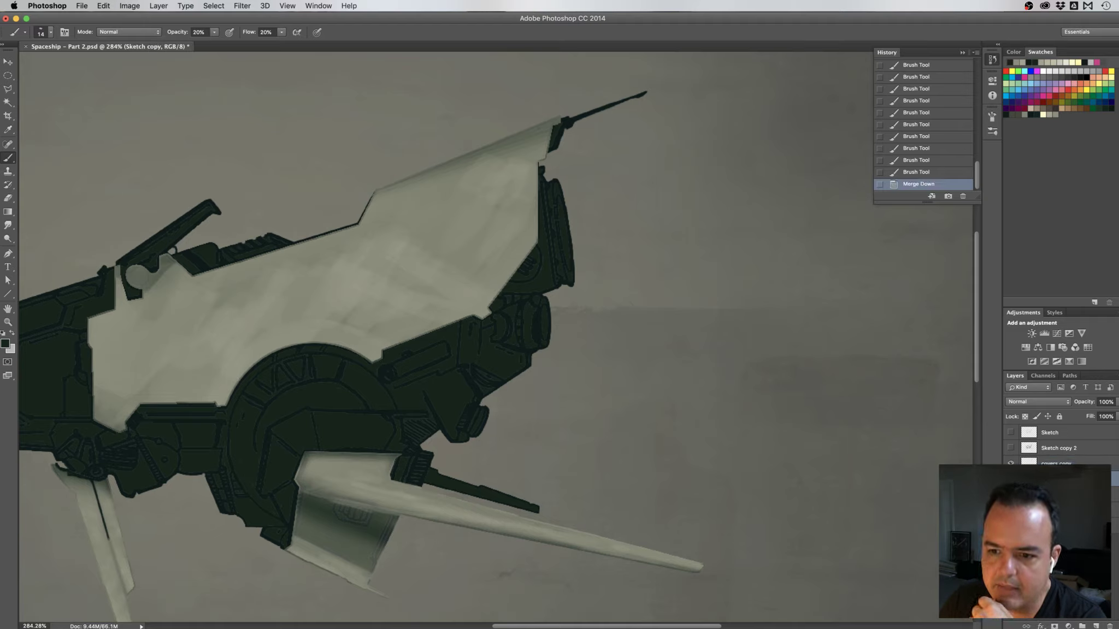
key("super+z")
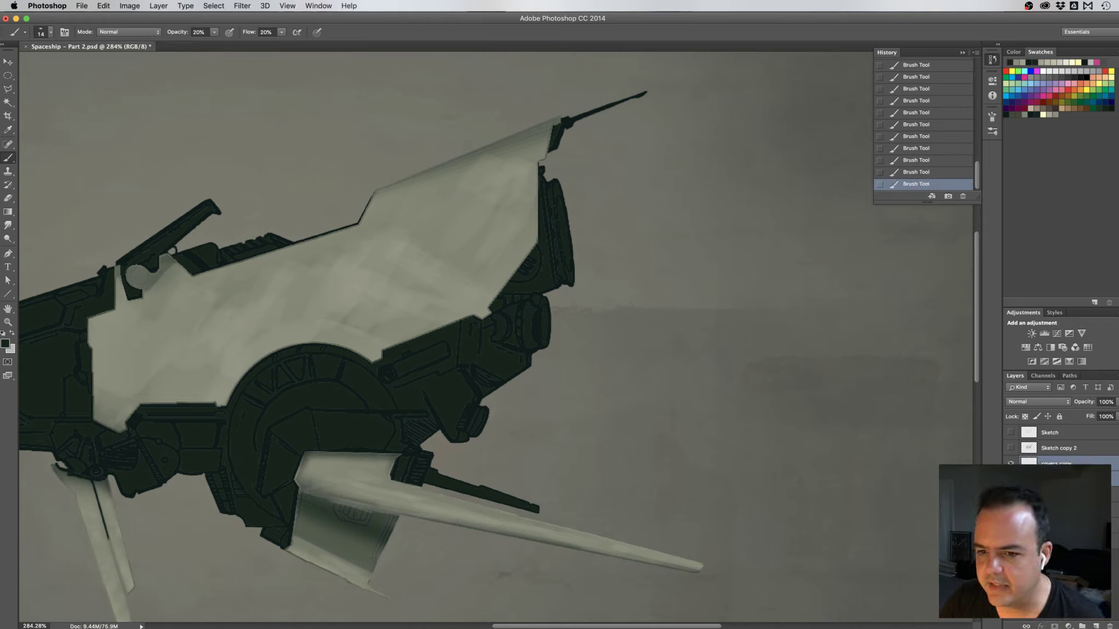
key("super+e")
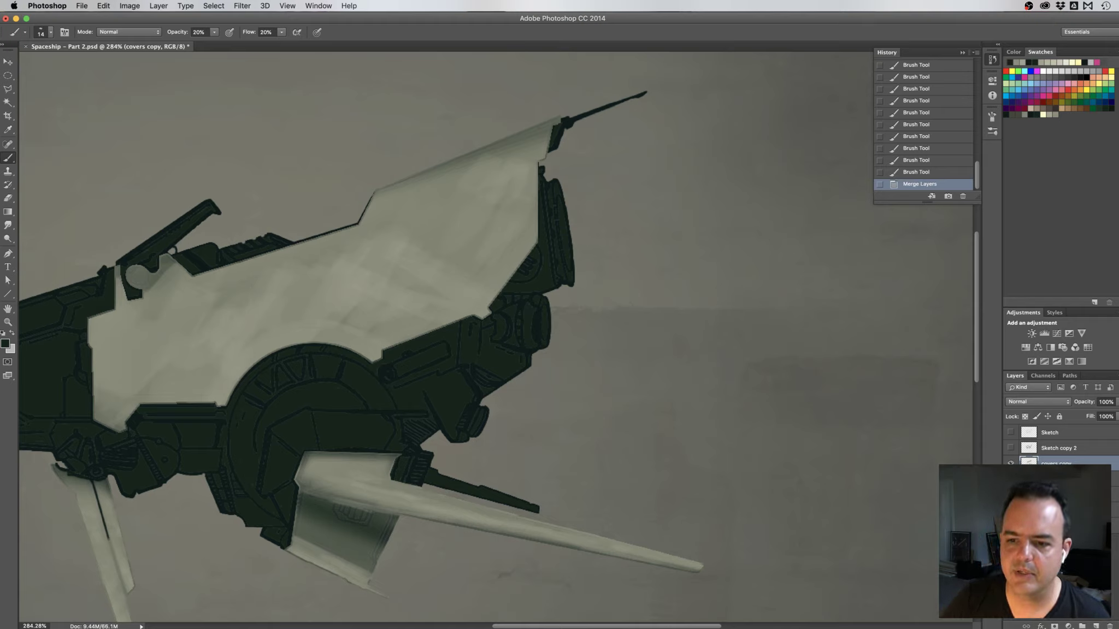
key("super+comma")
key("super+comma")
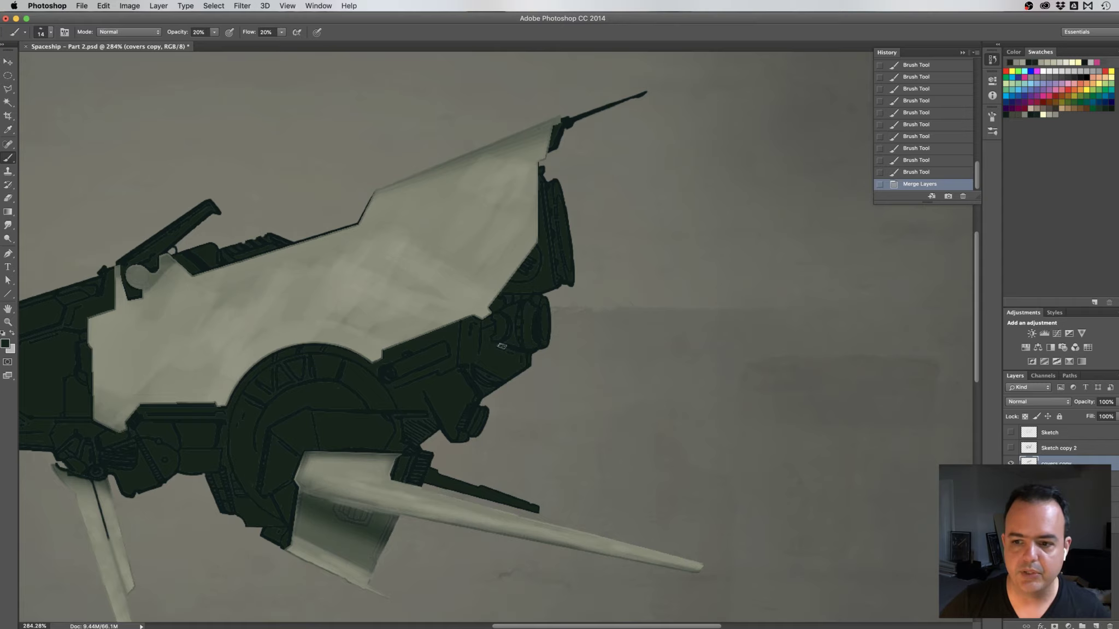
left_click_drag(479, 309, 609, 285)
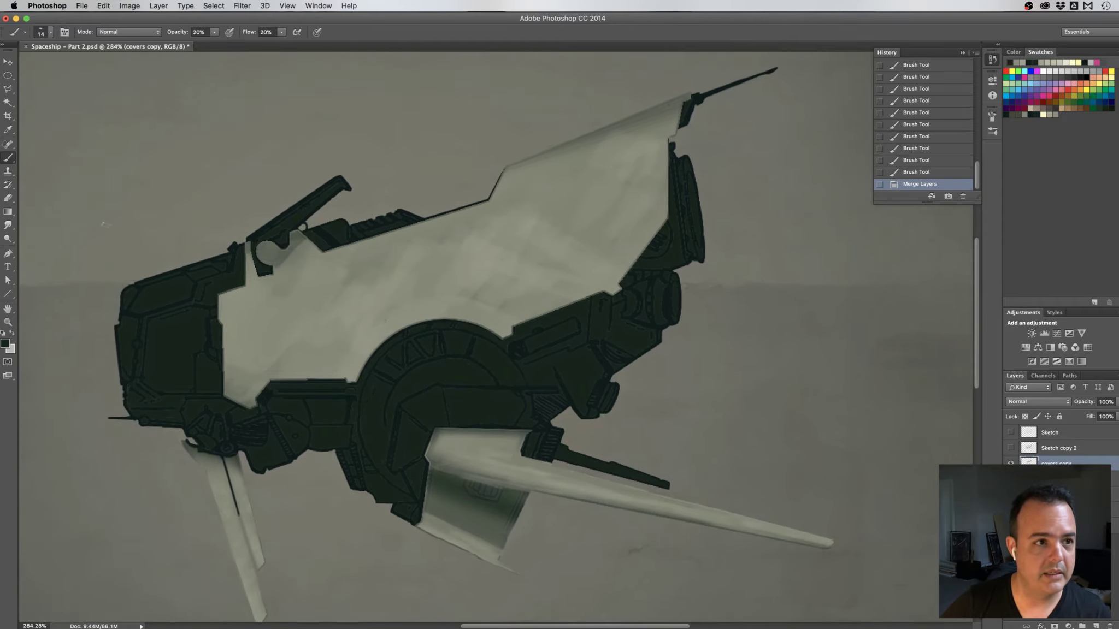
Drag an elliptical marquee circle around the ship's round hub at lower middle
key("m")
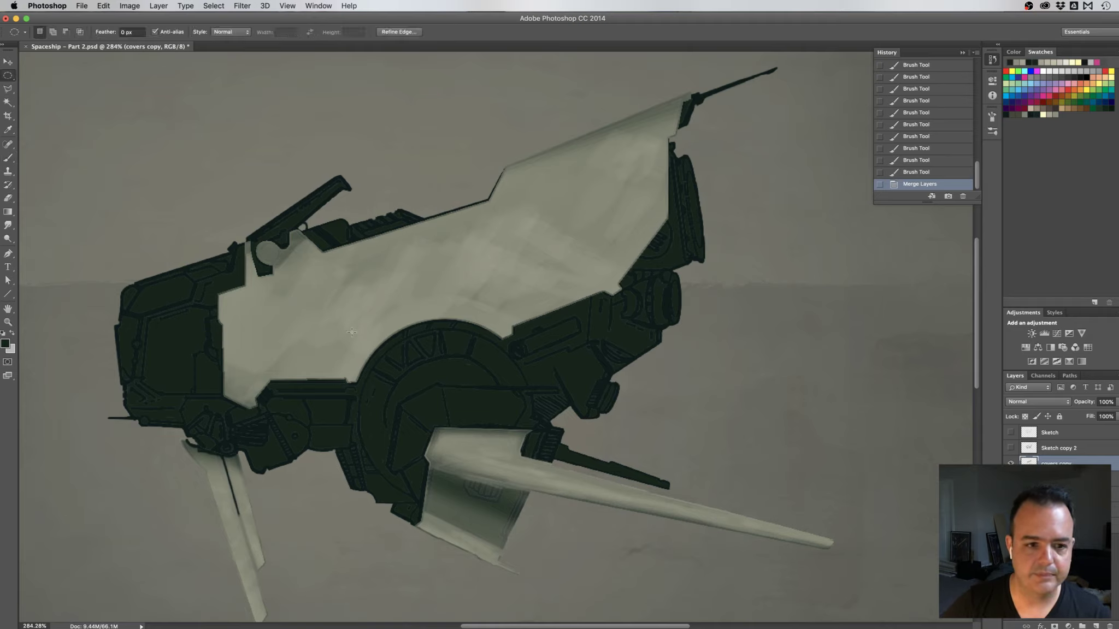
left_click_drag(582, 429, 282, 303)
key("shift")
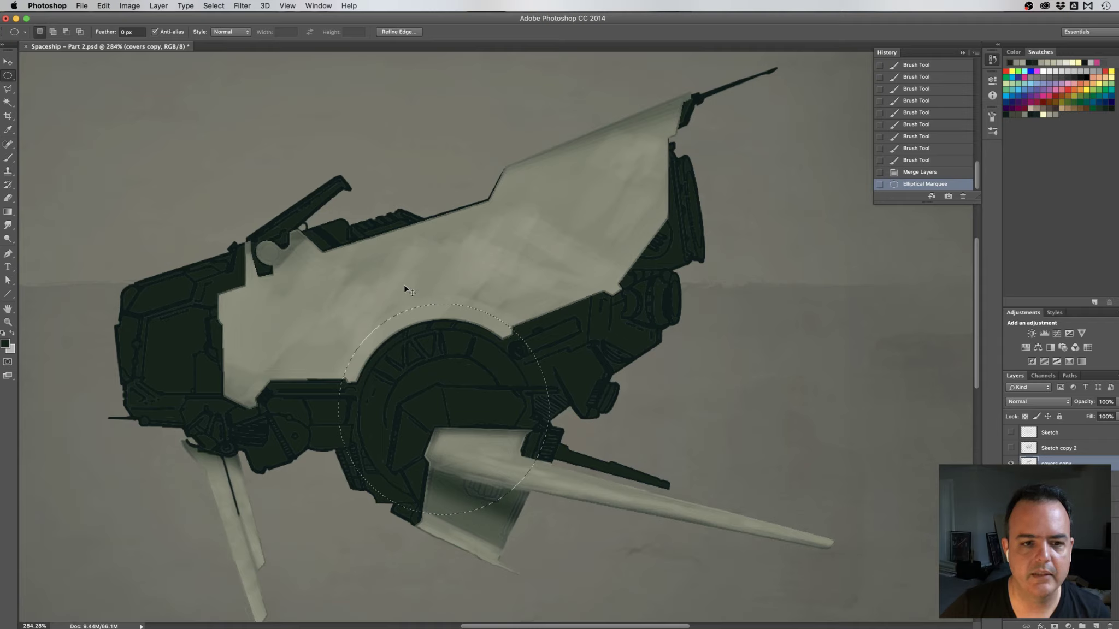
Load the covers copy hull panels as a selection, then bring up the Safari selection search
key("alt")
key("shift")
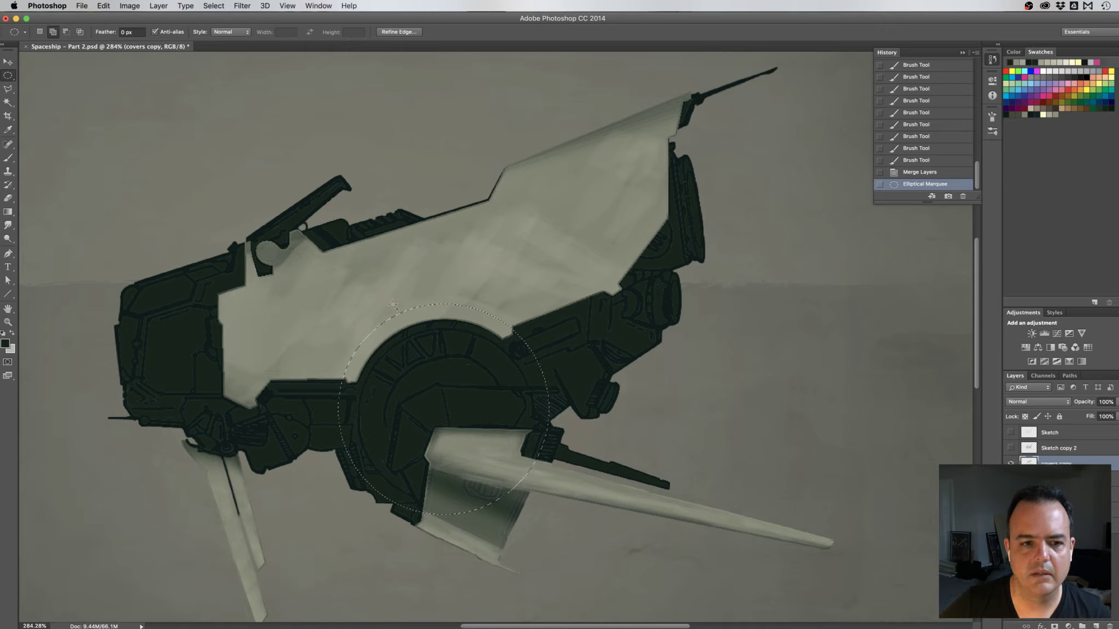
key("alt")
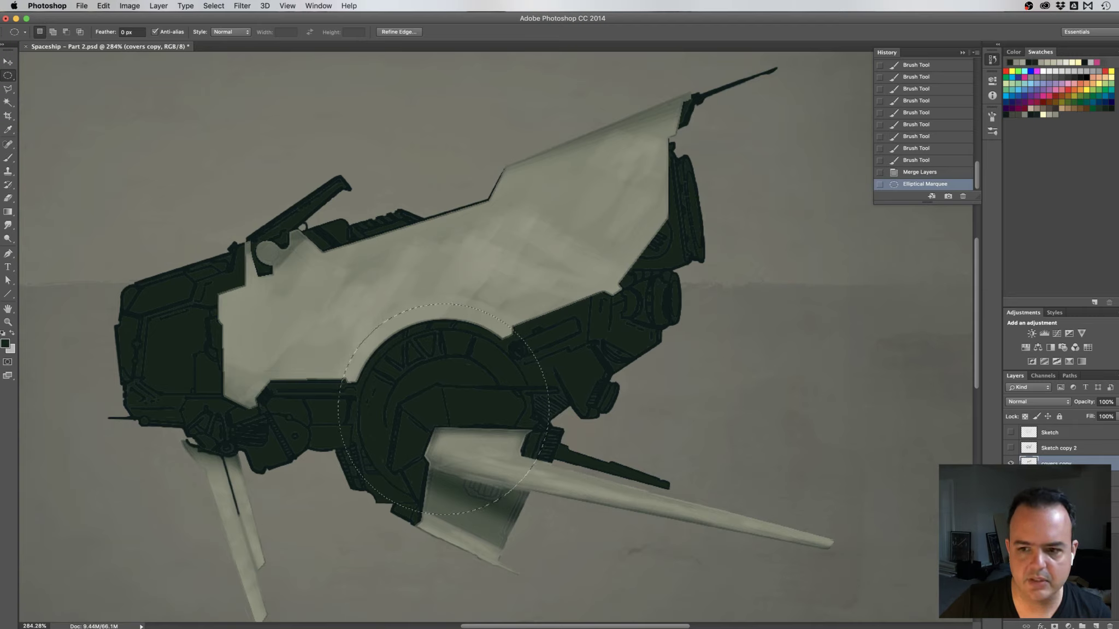
left_click(1027, 462, "super")
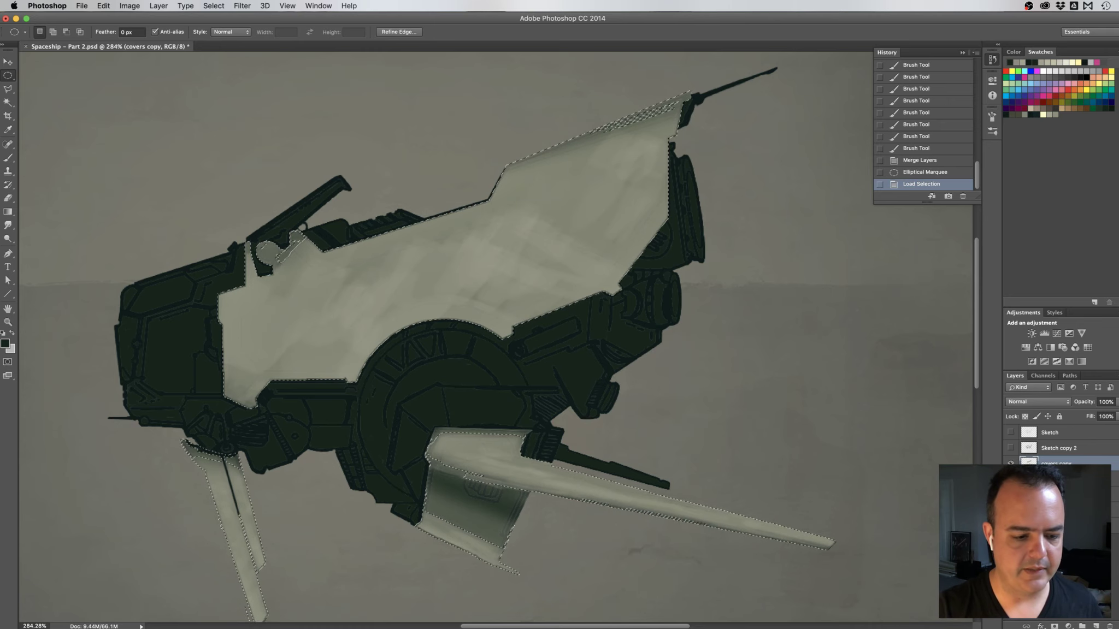
key("super+Tab")
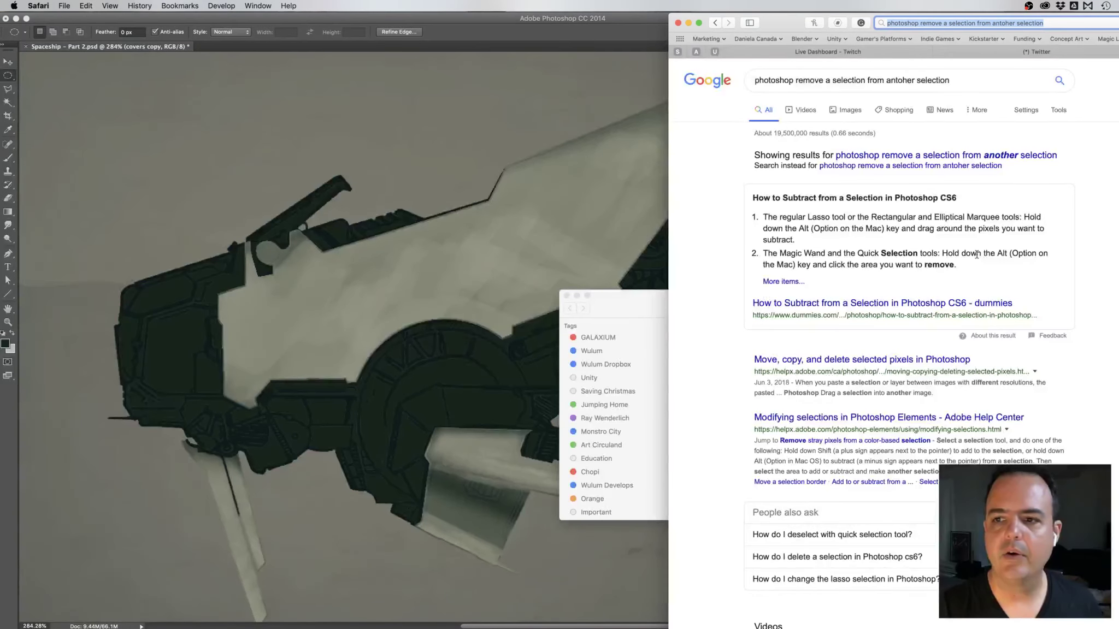
Search Google in Safari for 'photoshop intersection shapes'
left_click(863, 53)
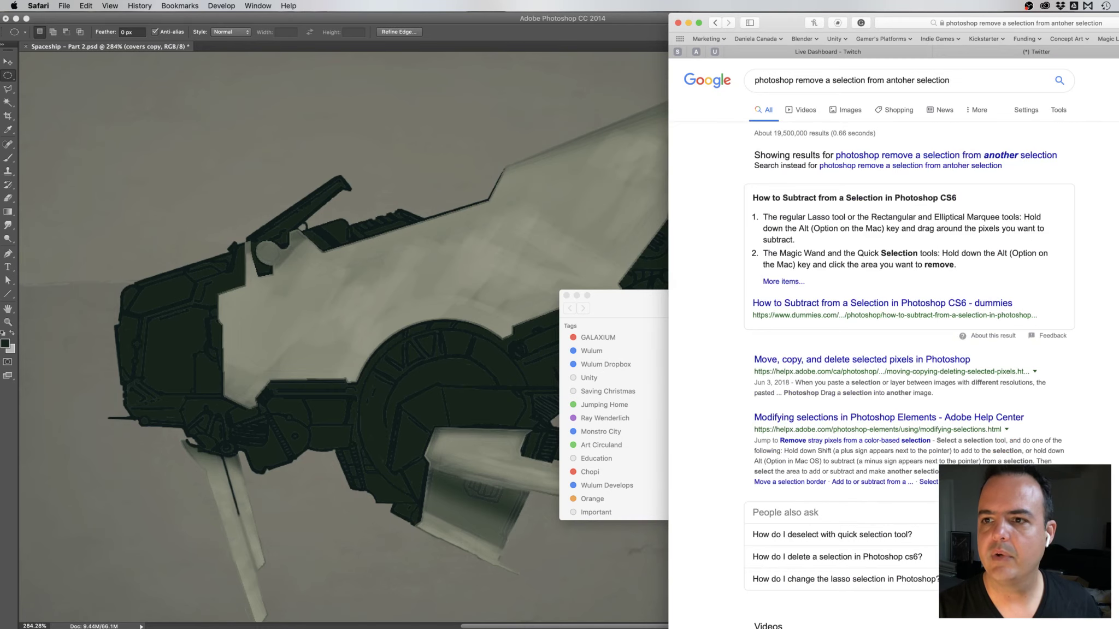
key("ctrl+Tab")
left_click(1039, 23)
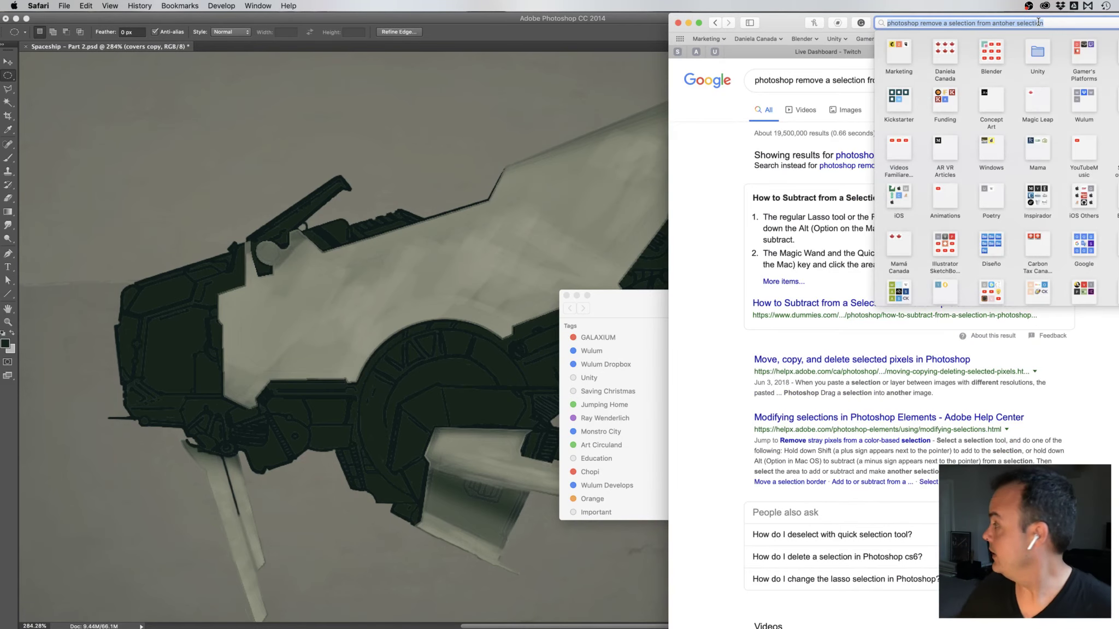
key("BackSpace")
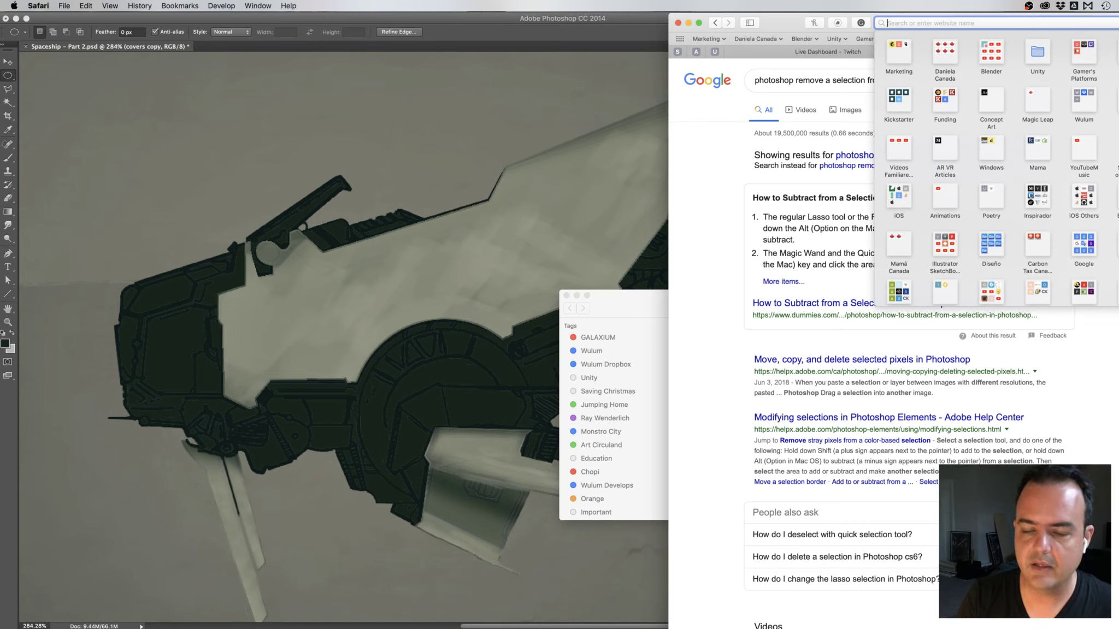
type("photoshop")
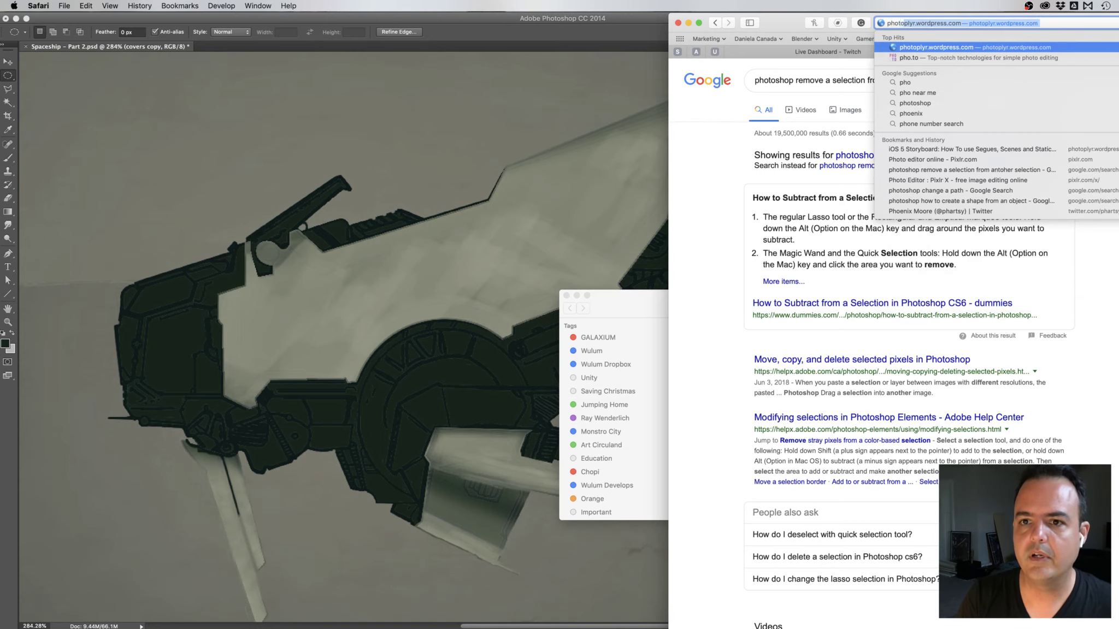
type(" int")
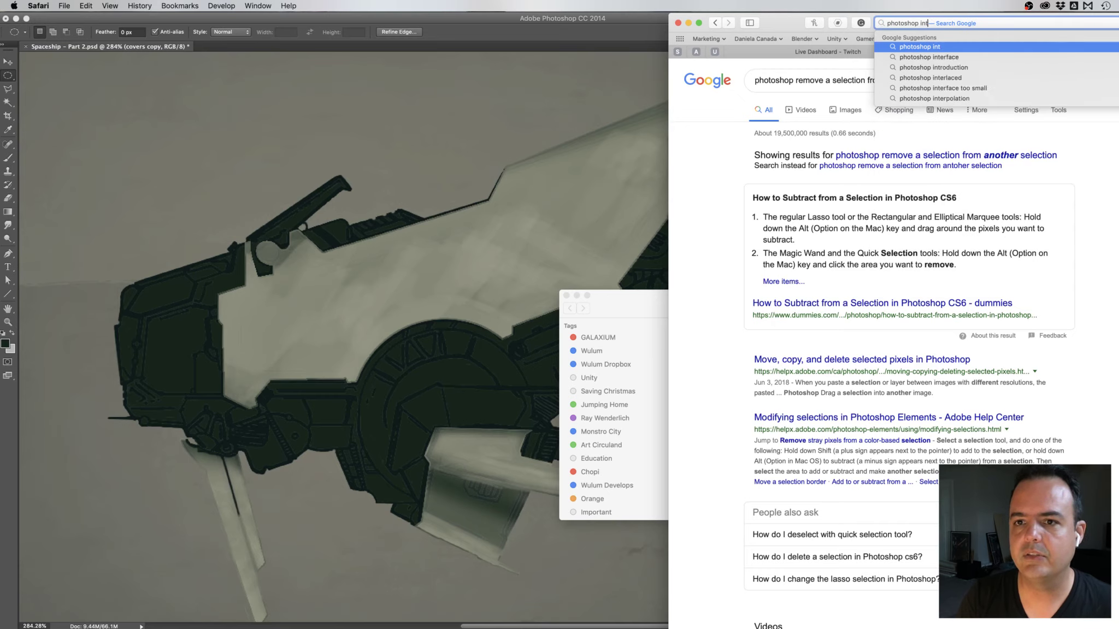
type("ersection")
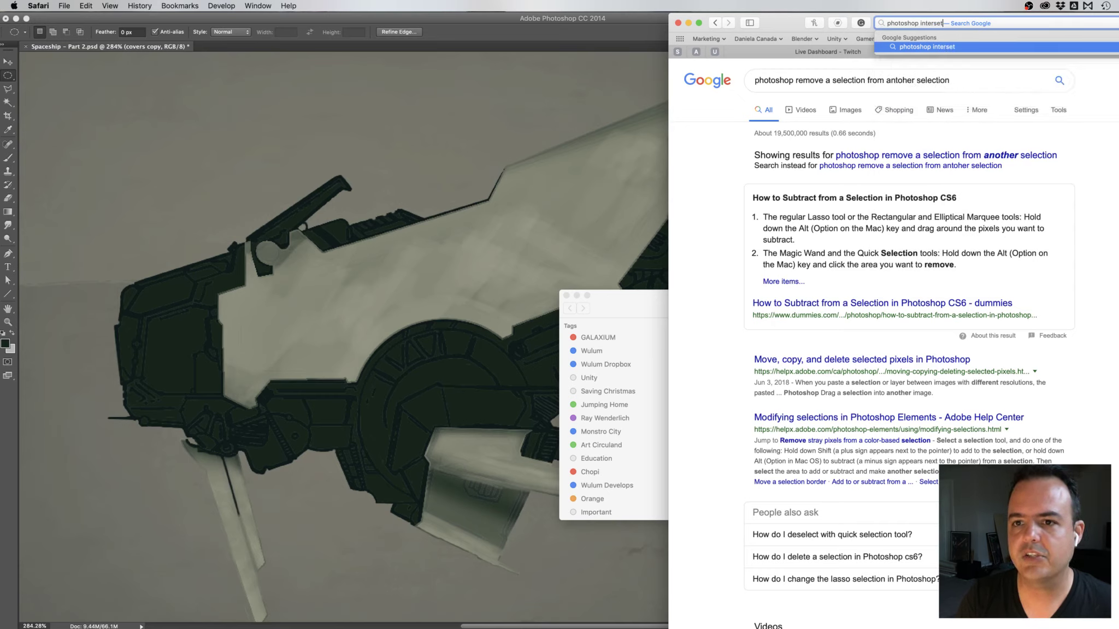
type(" shapes")
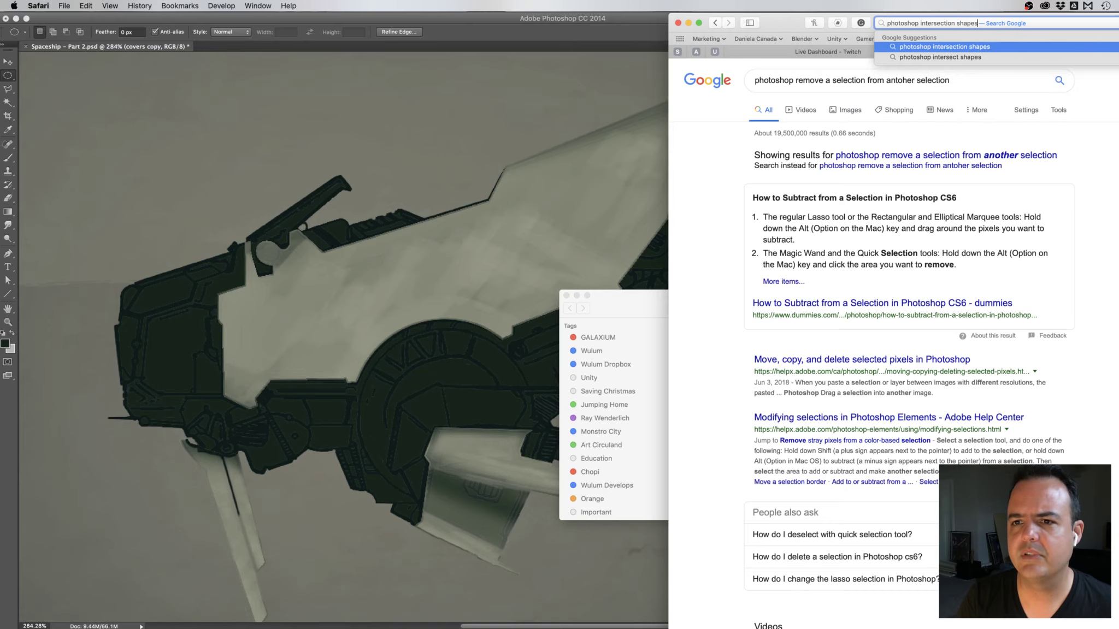
key("Return")
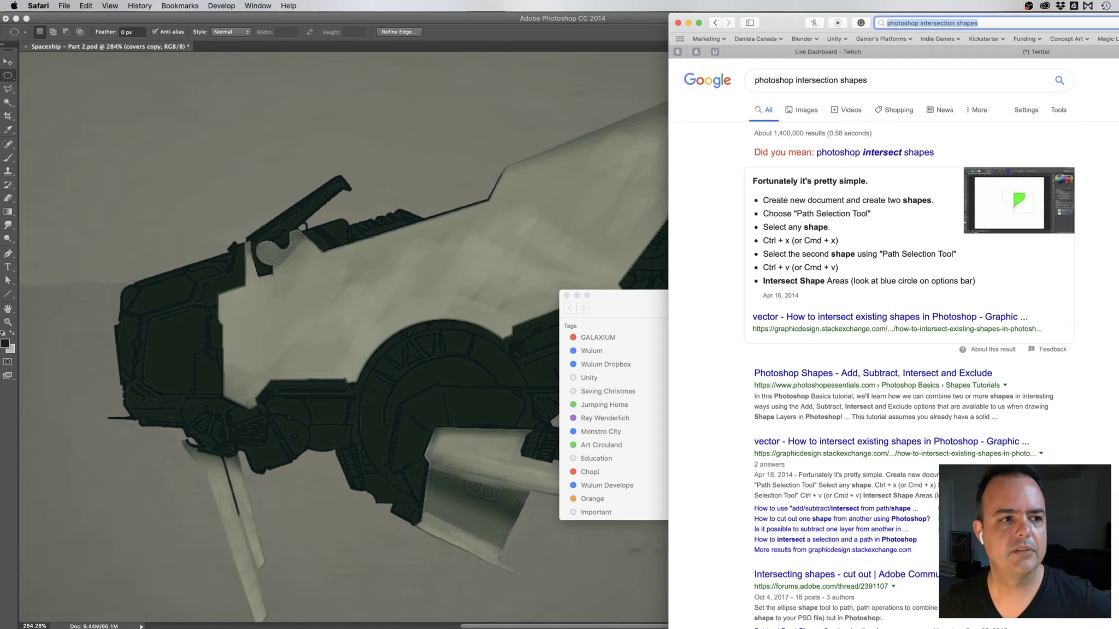
Back in Photoshop, pick the Polygonal Lasso Tool while keeping the hull panel selection
left_click(277, 23)
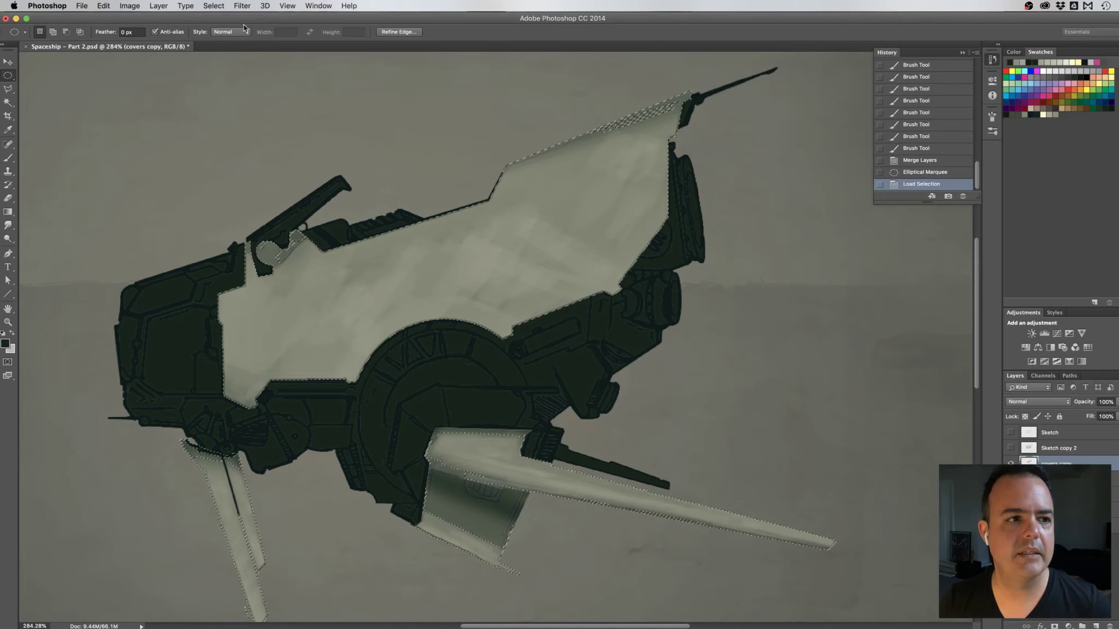
left_click(8, 77)
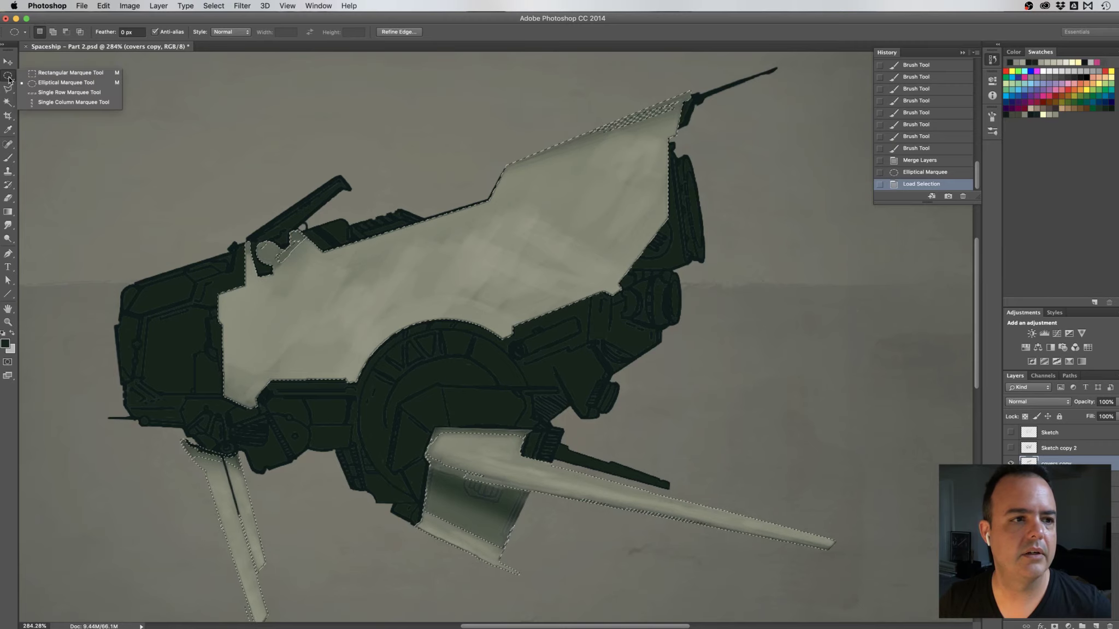
left_click(9, 89)
left_click(9, 90)
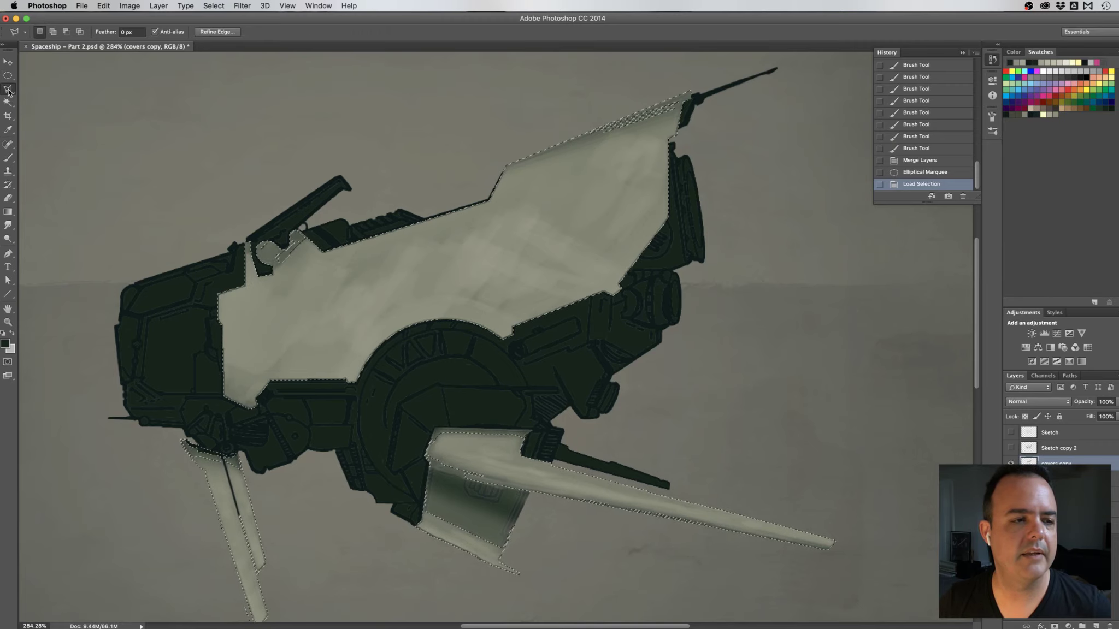
left_click(9, 92)
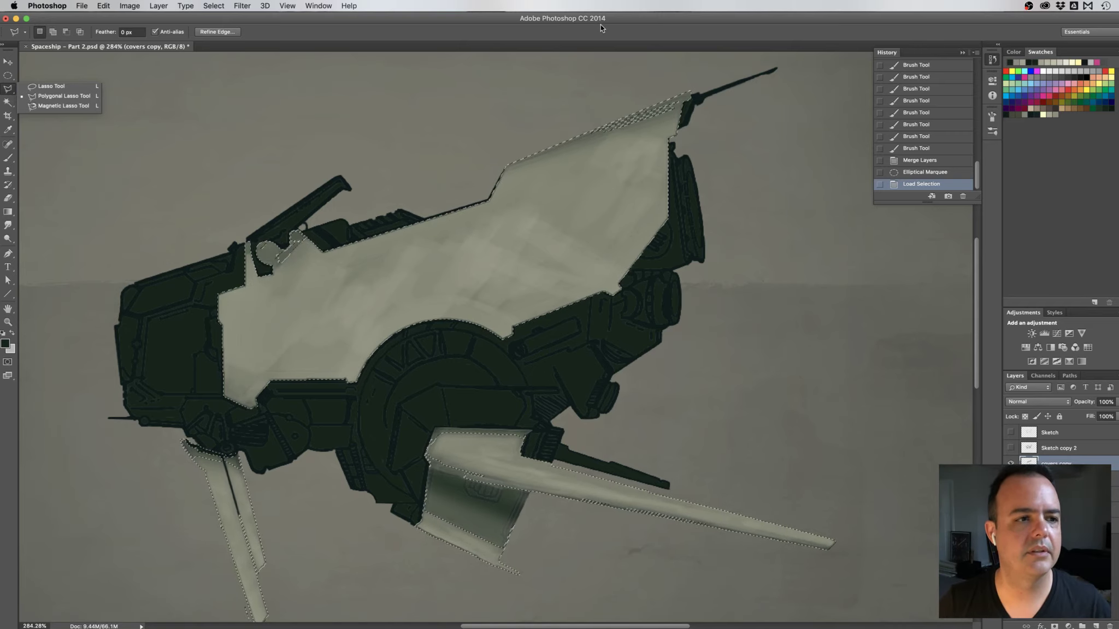
left_click(653, 19)
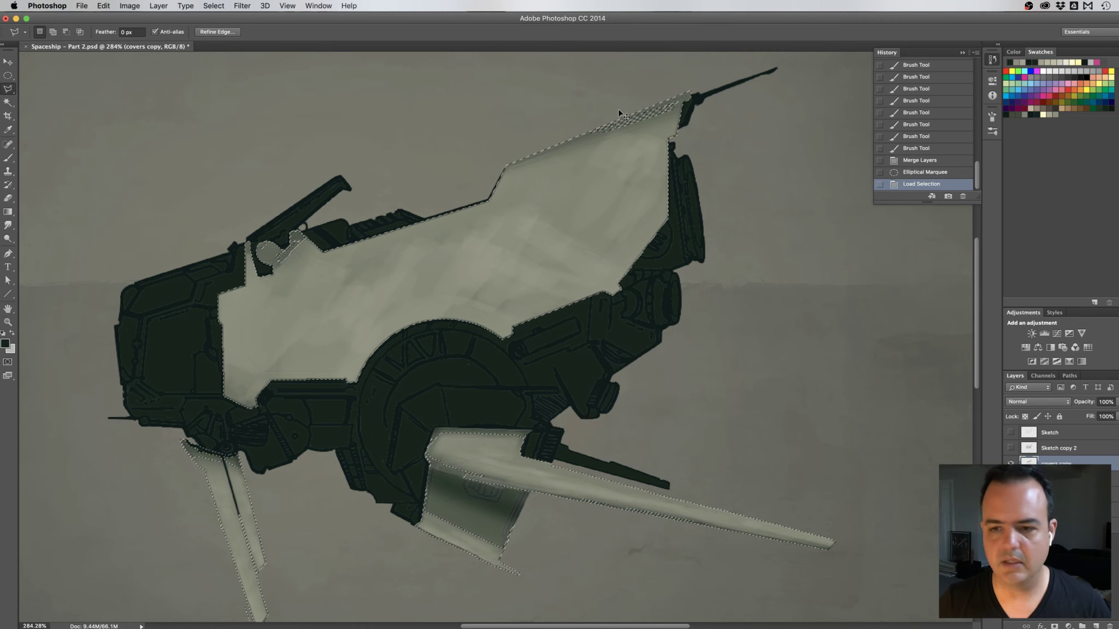
key("super+Tab")
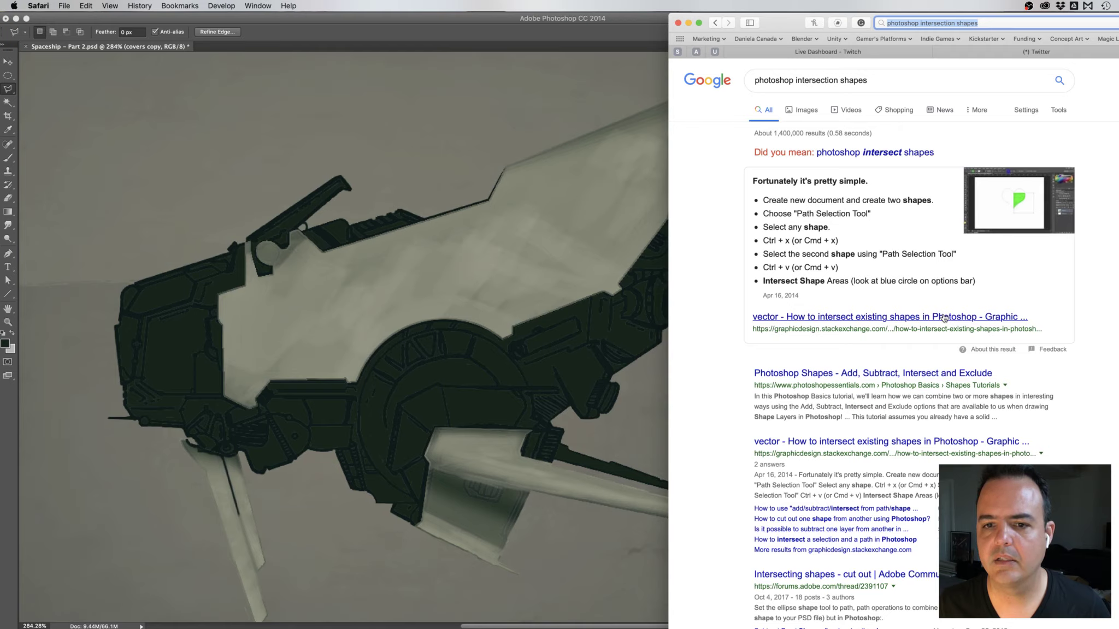
left_click_drag(792, 23, 1111, 25)
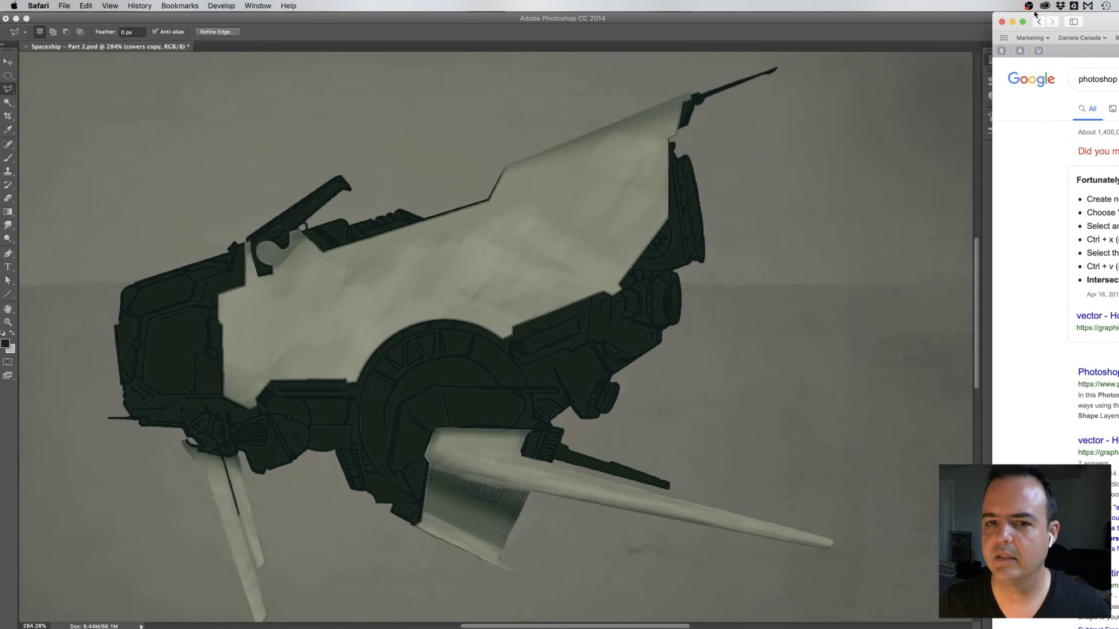
left_click(783, 19)
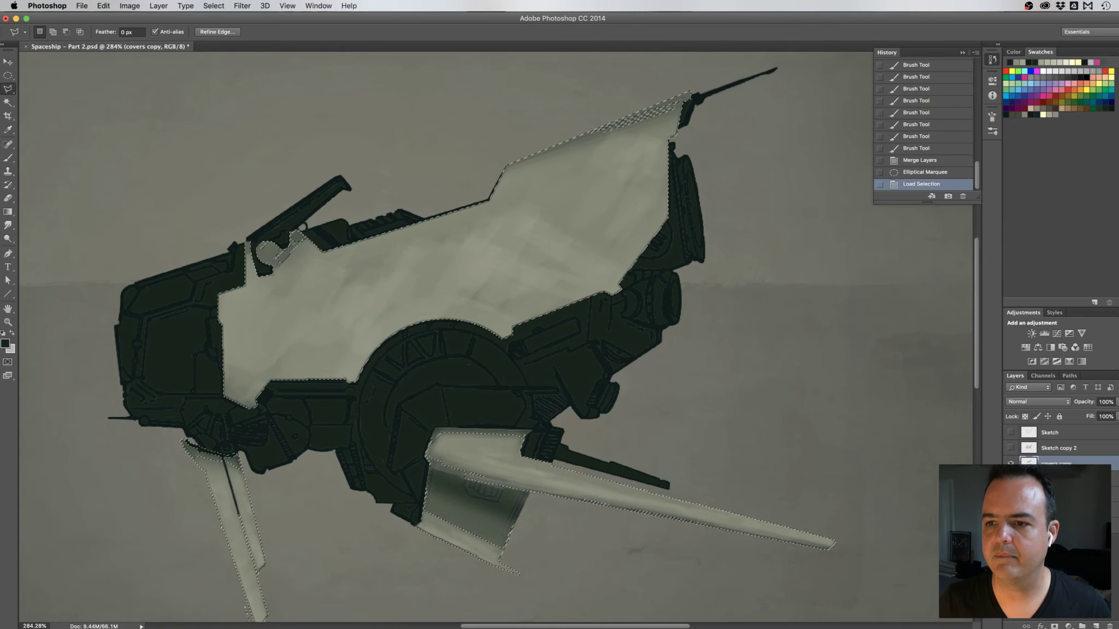
Duplicate covers copy as a hidden backup layer, covers copy 2
left_click_drag(1117, 224, 1067, 229)
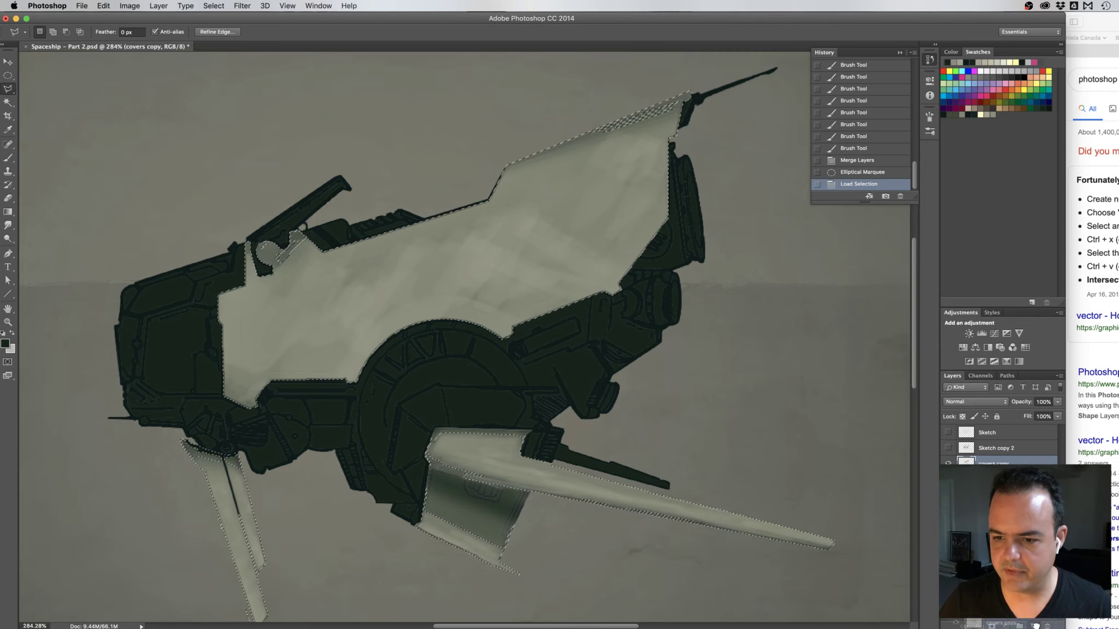
left_click_drag(1036, 624, 1034, 625)
left_click(948, 463)
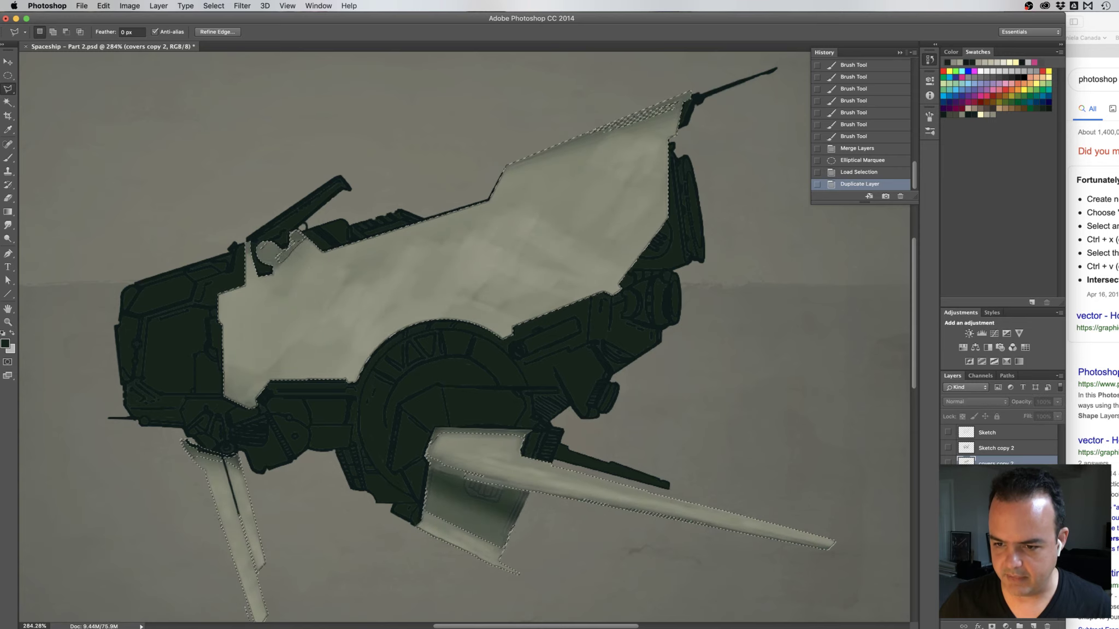
Load the pale hull plates as a selection on covers copy and cut them out
left_click(995, 479)
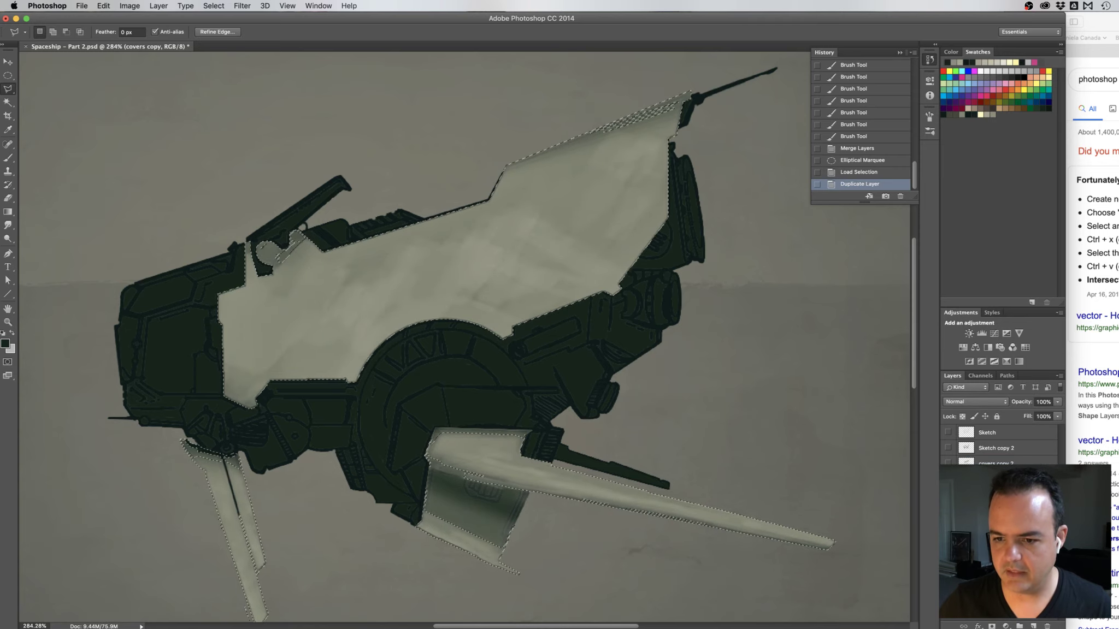
left_click(966, 478, "super")
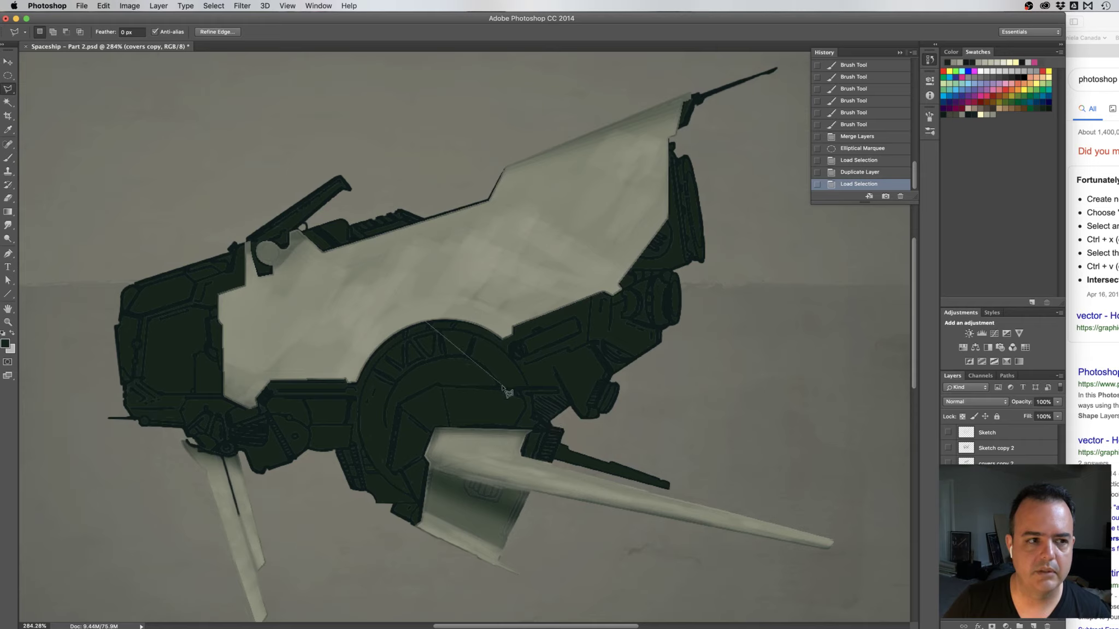
key("Escape")
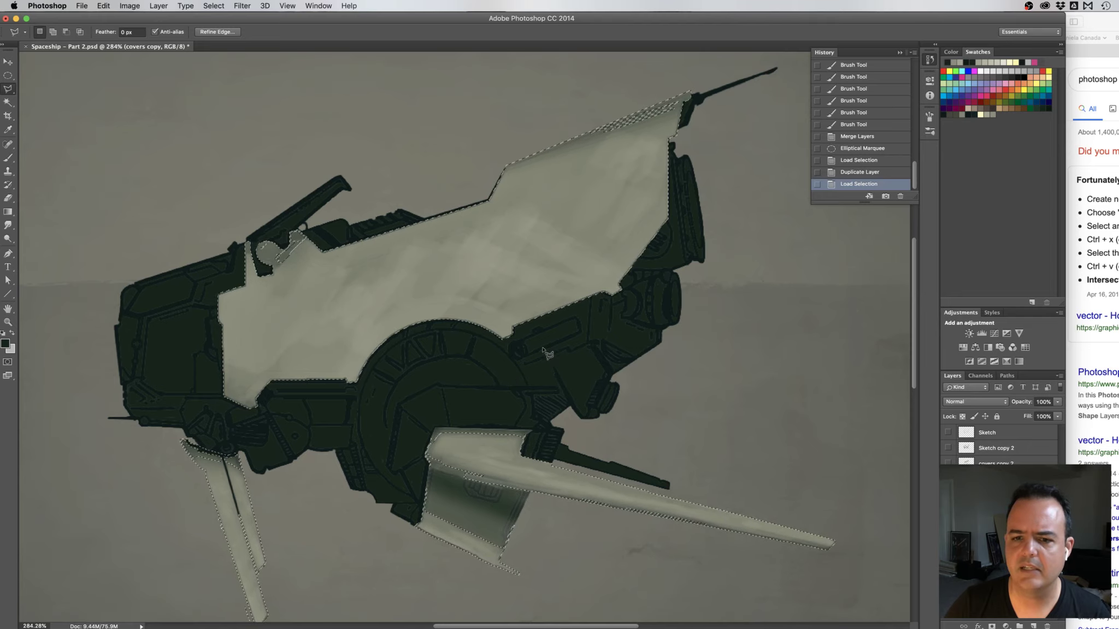
left_click(966, 479, "super")
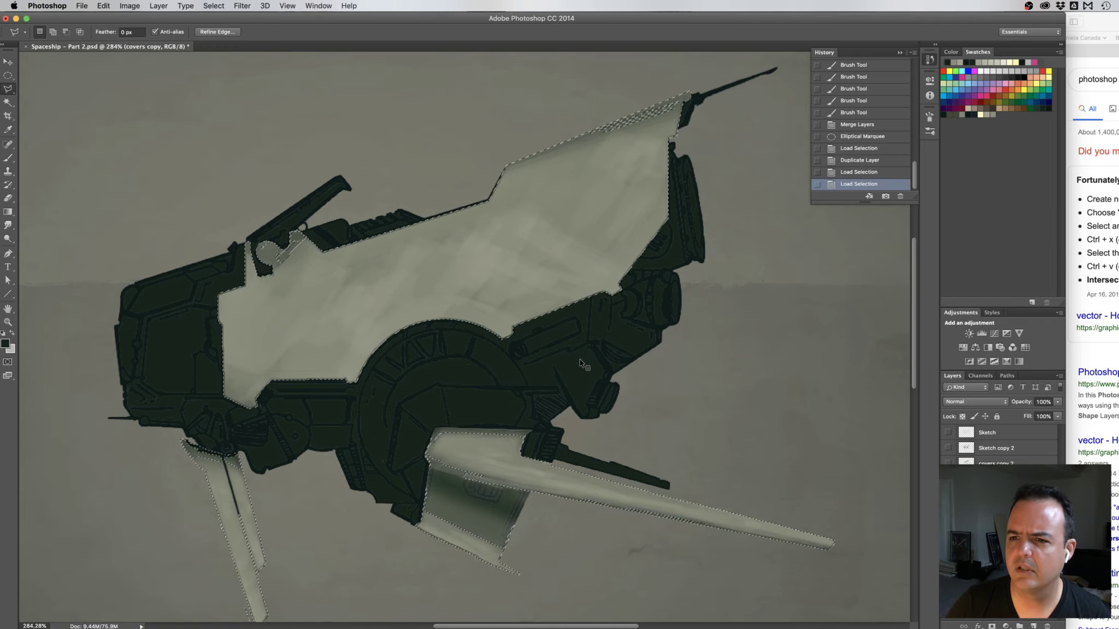
key("super+x")
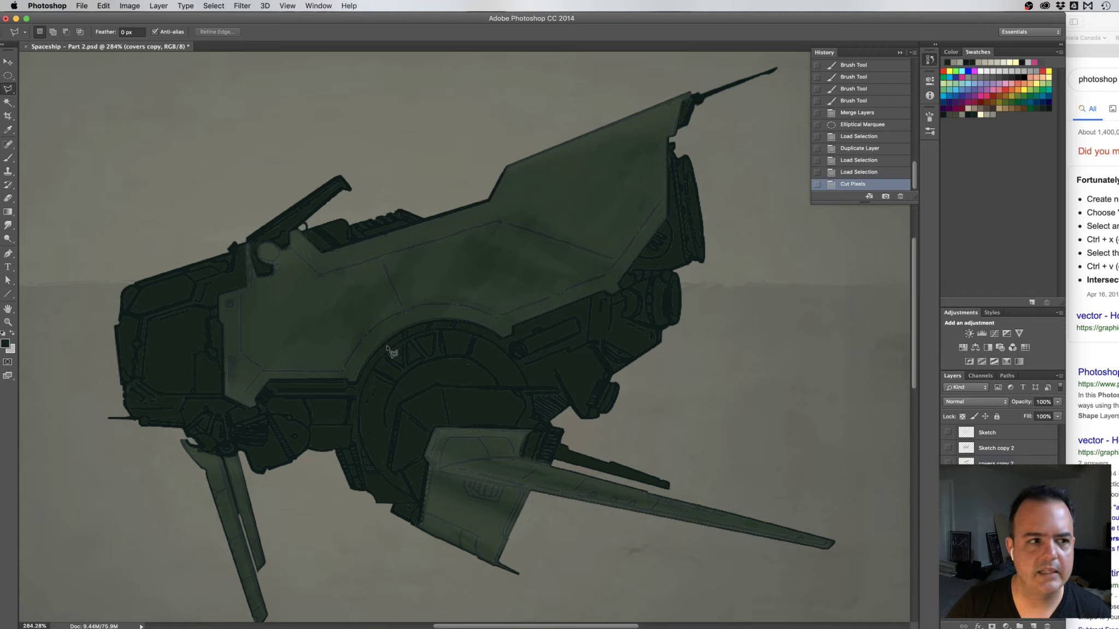
Try pasting the plates into an ellipse around the central disc, then revert History to Load Selection
left_click(8, 75)
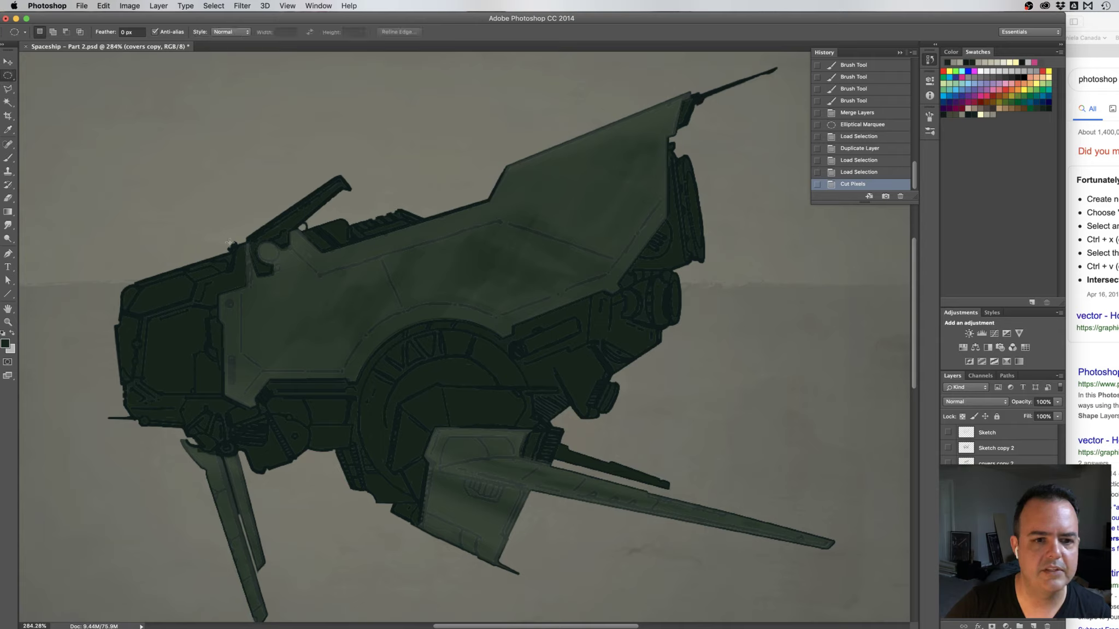
left_click_drag(552, 411, 217, 297)
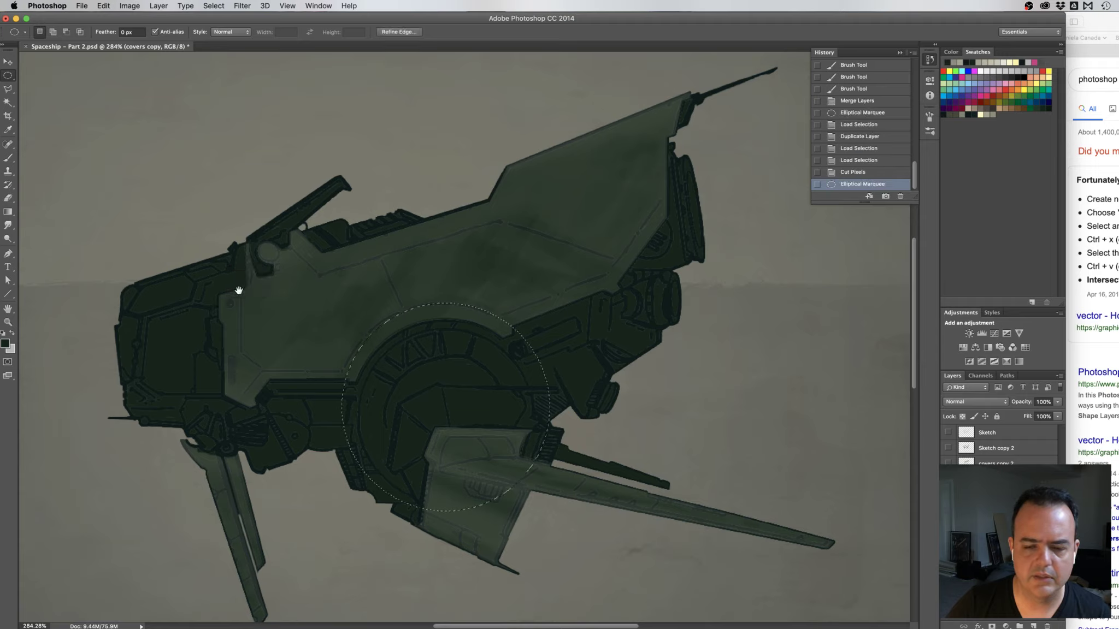
key("Left")
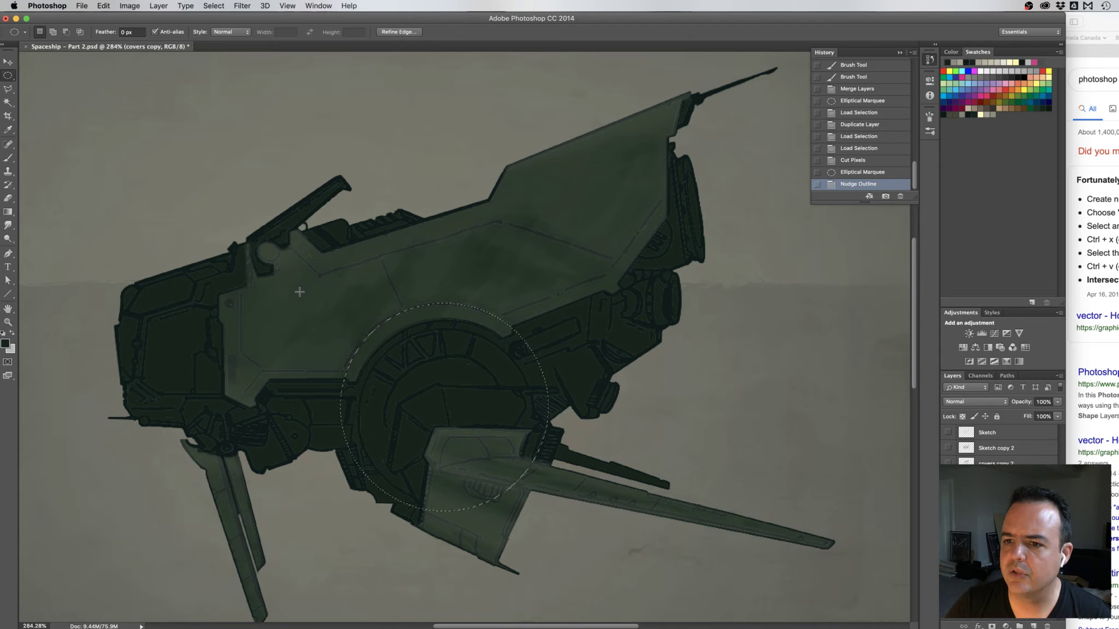
key("super+v")
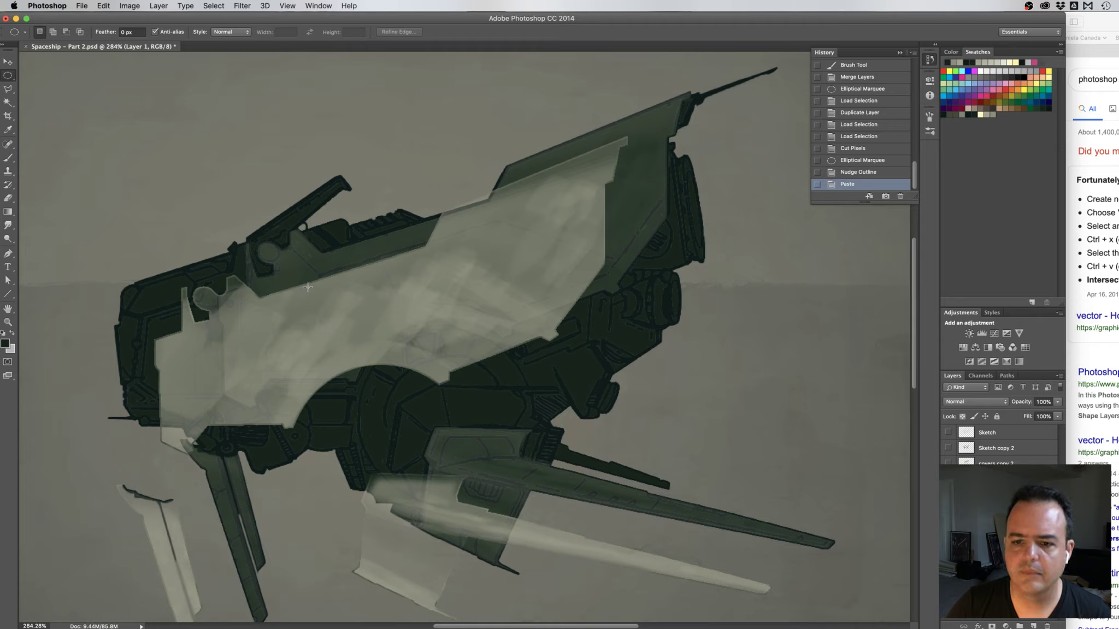
key("super+z")
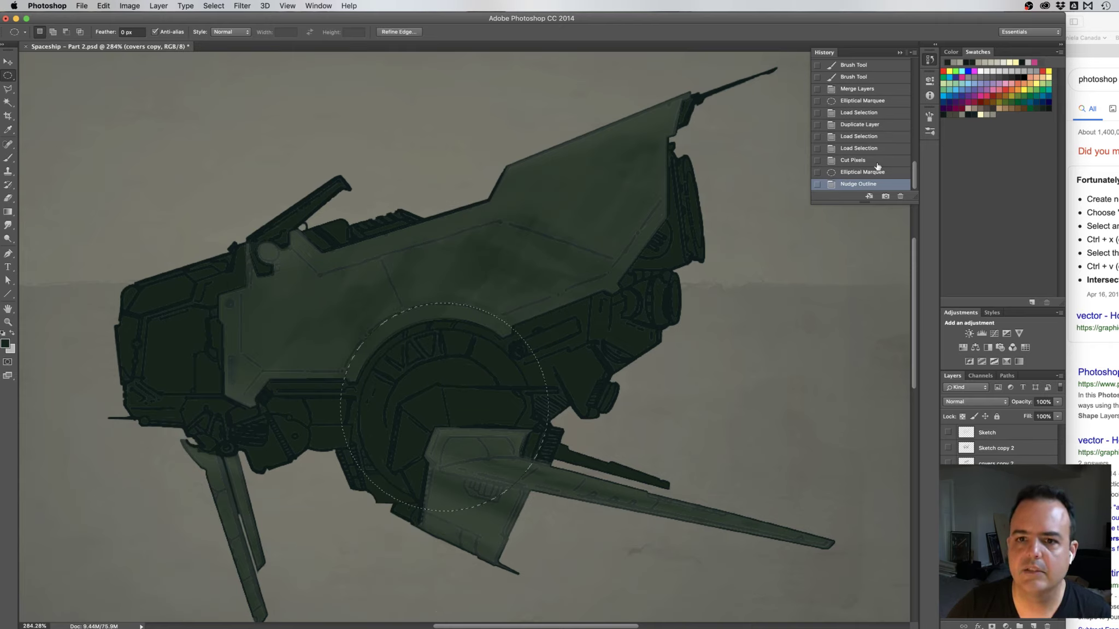
left_click(860, 148)
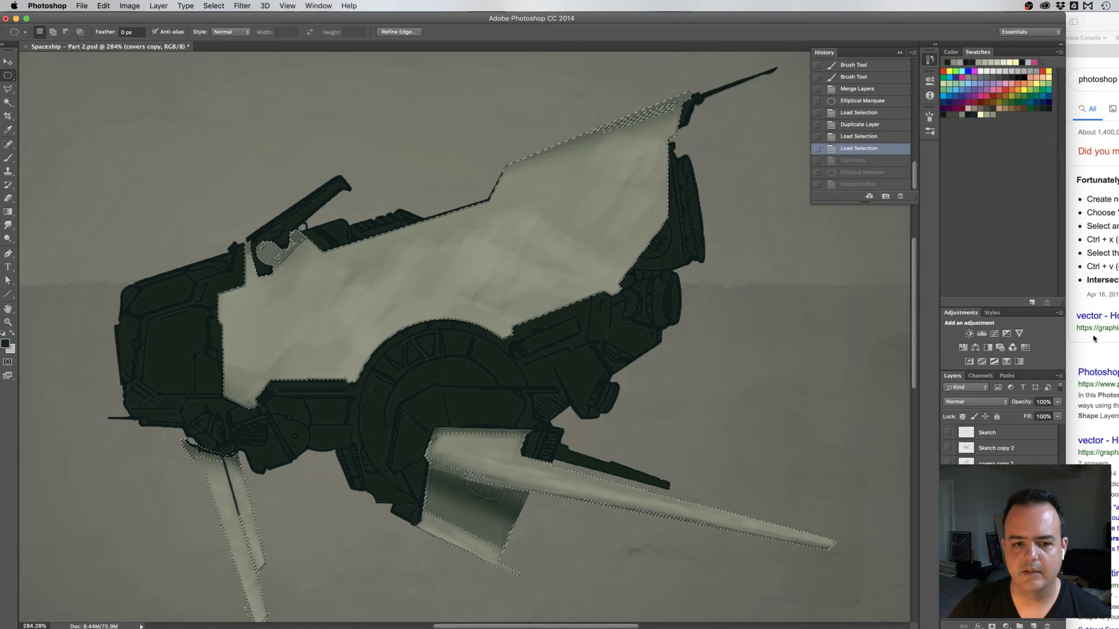
Reload the hull plate selection and test adding a small ellipse near the disc, then undo it
left_click(966, 478, "super")
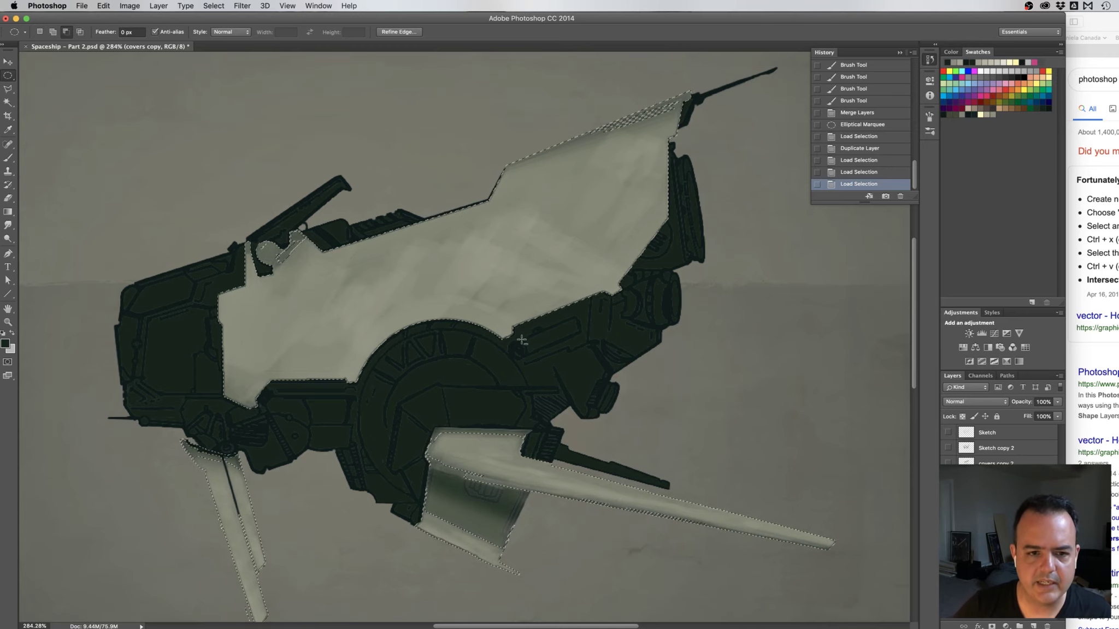
key("alt")
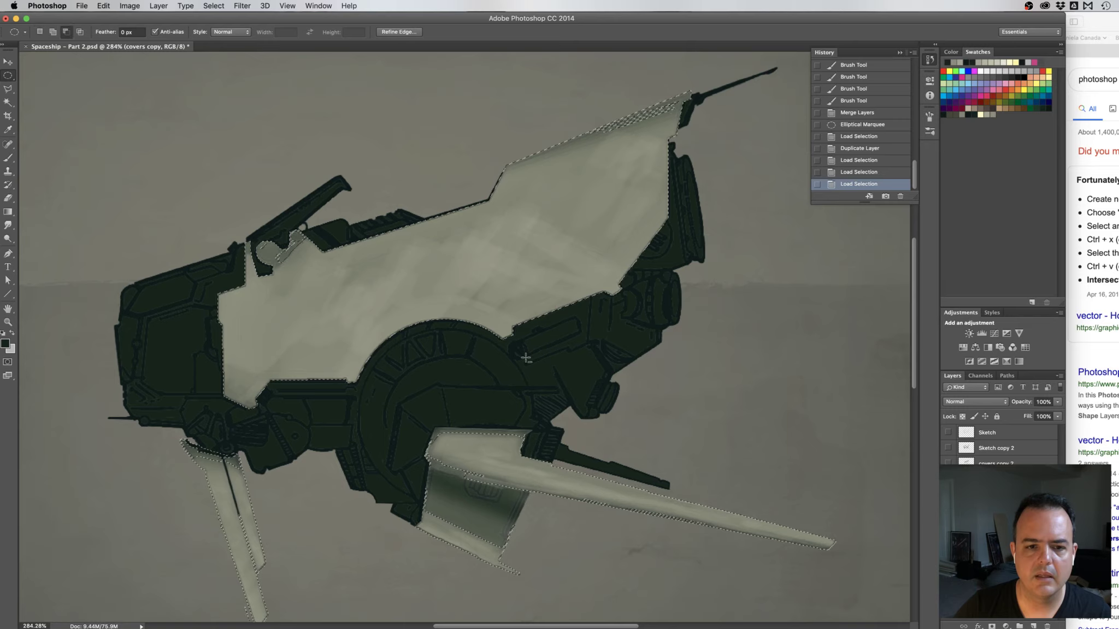
key("shift")
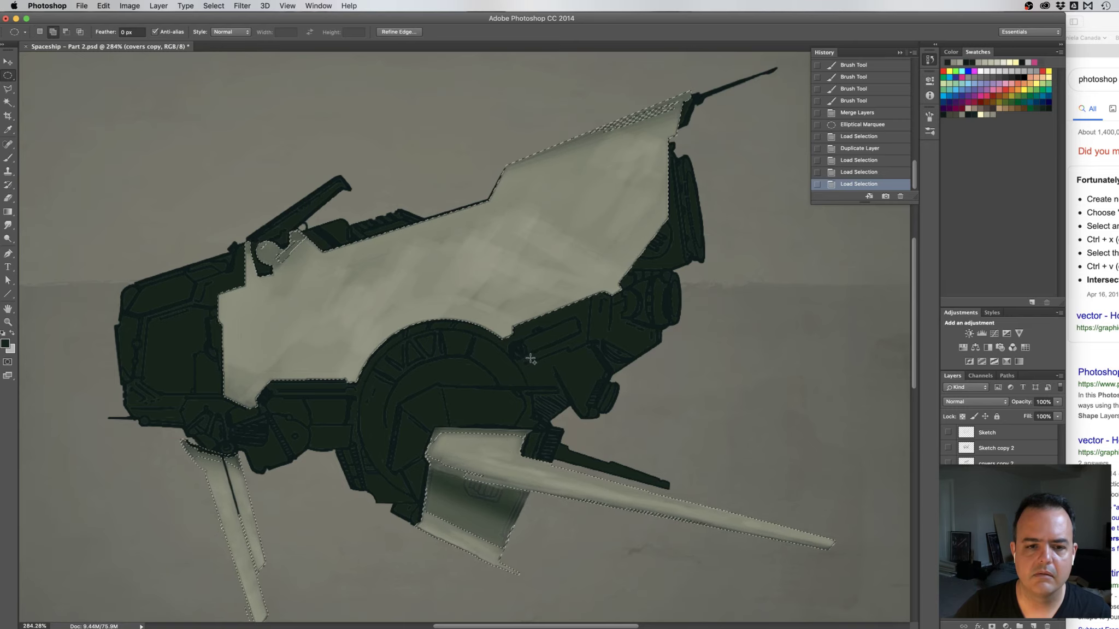
left_click_drag(541, 373, 523, 412)
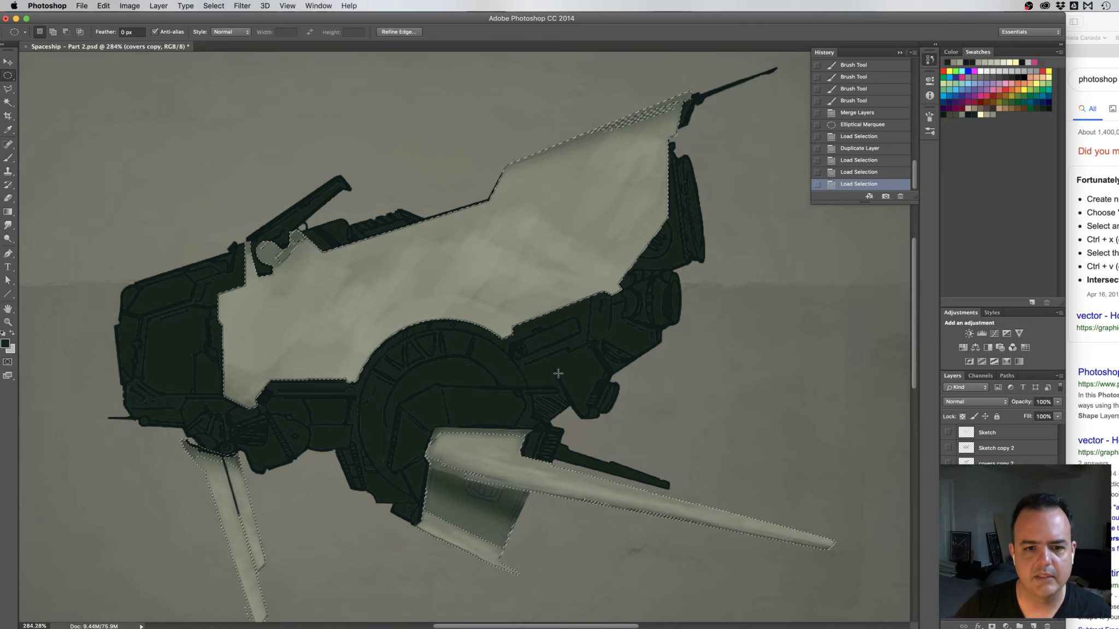
key("super+z")
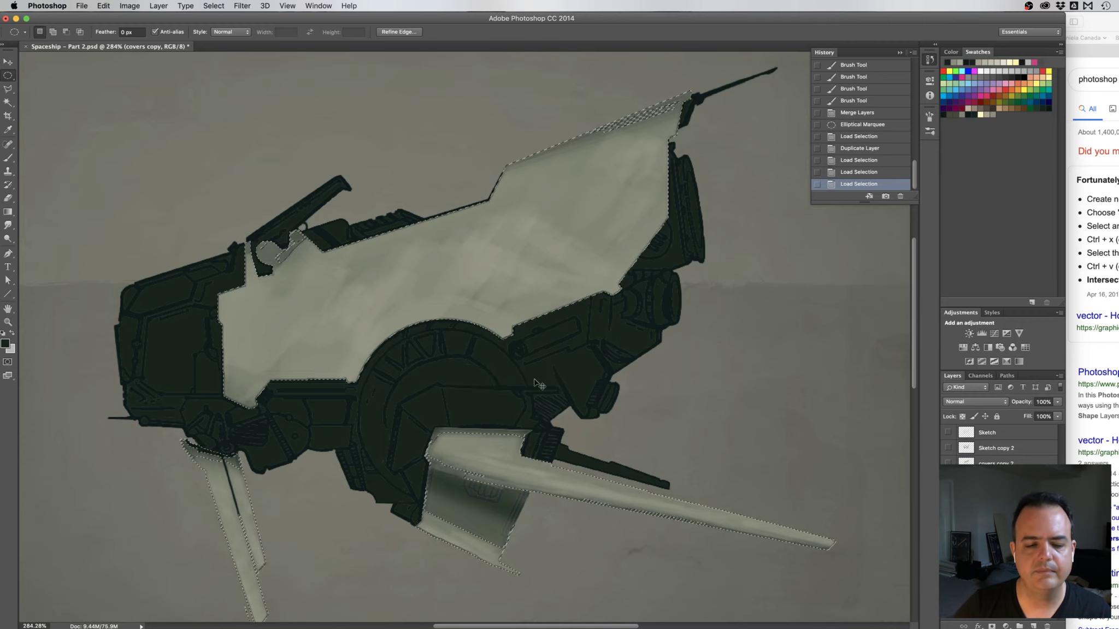
Look for an intersect option in the canvas context menu, then return to the Safari help page
key("alt")
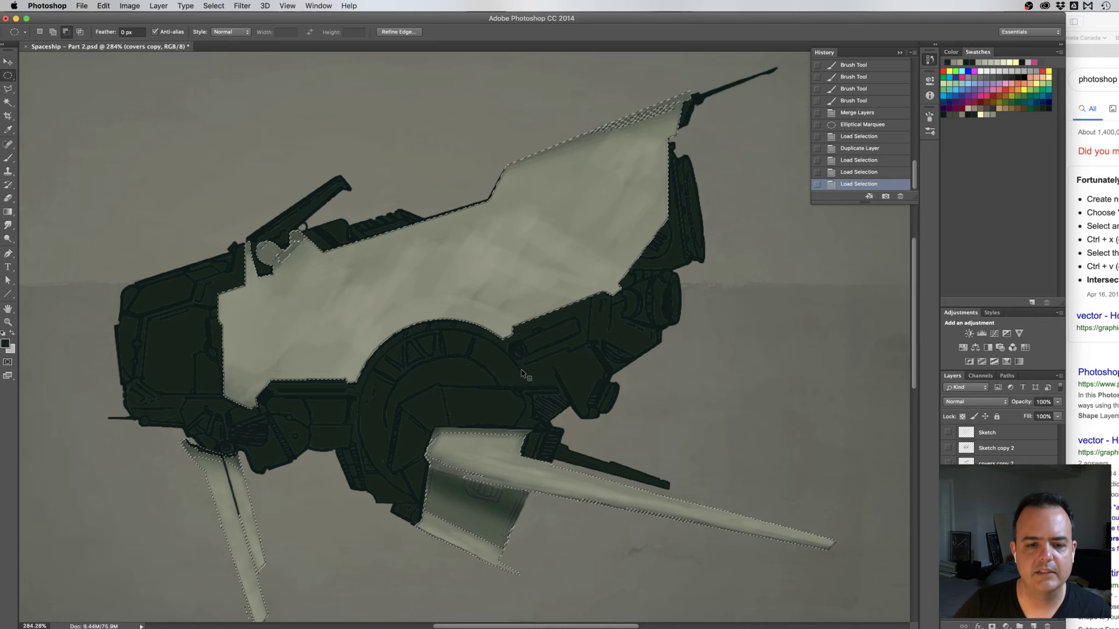
right_click(532, 371)
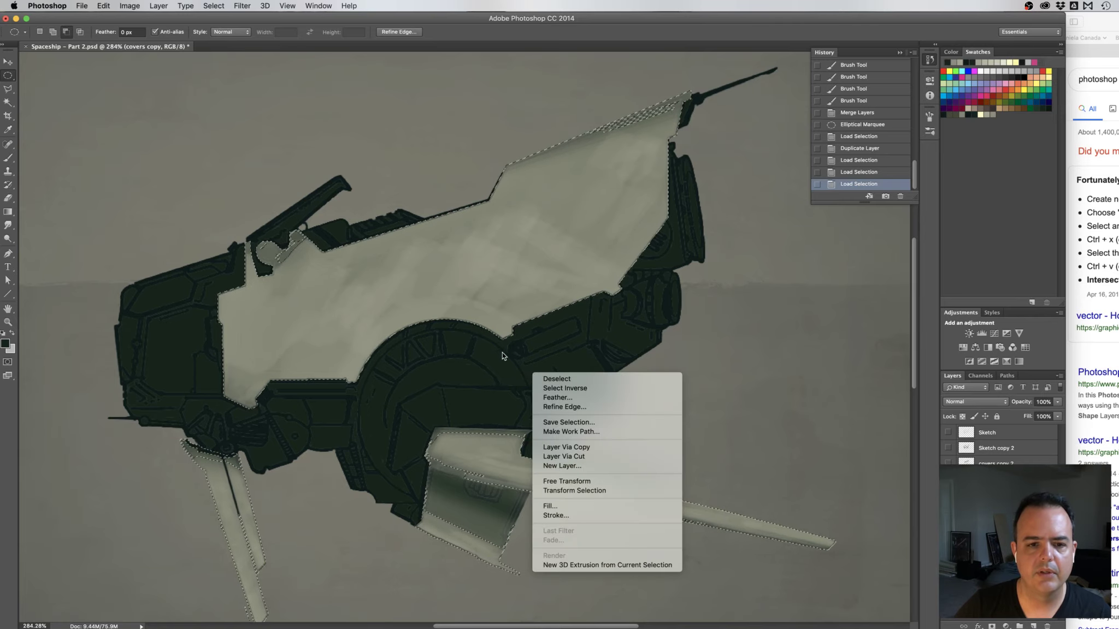
left_click(509, 366)
key("shift")
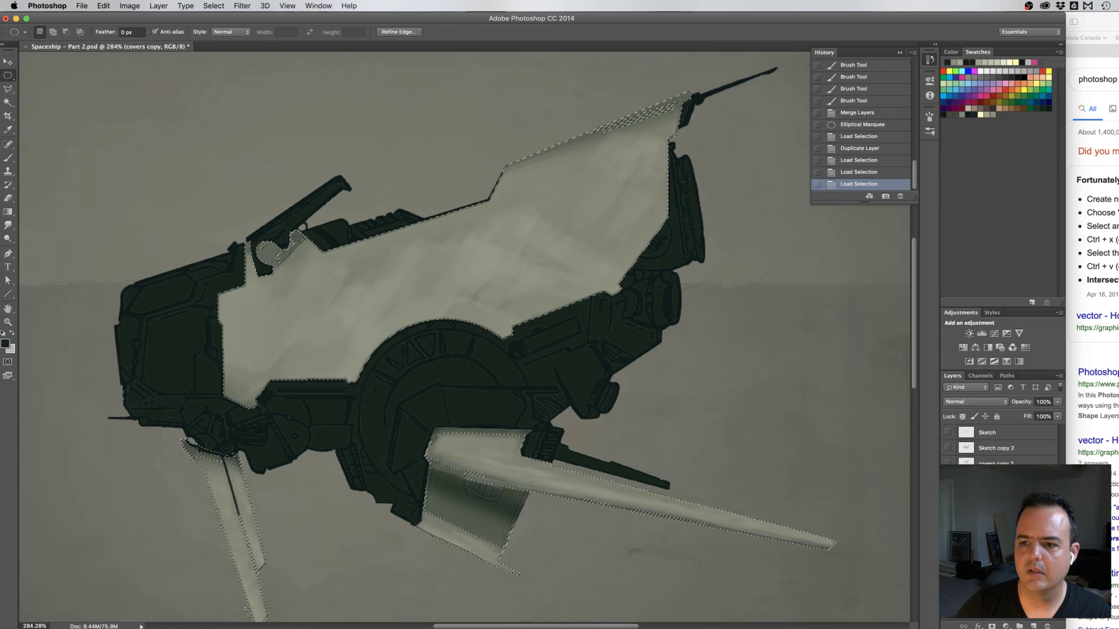
key("super+Tab")
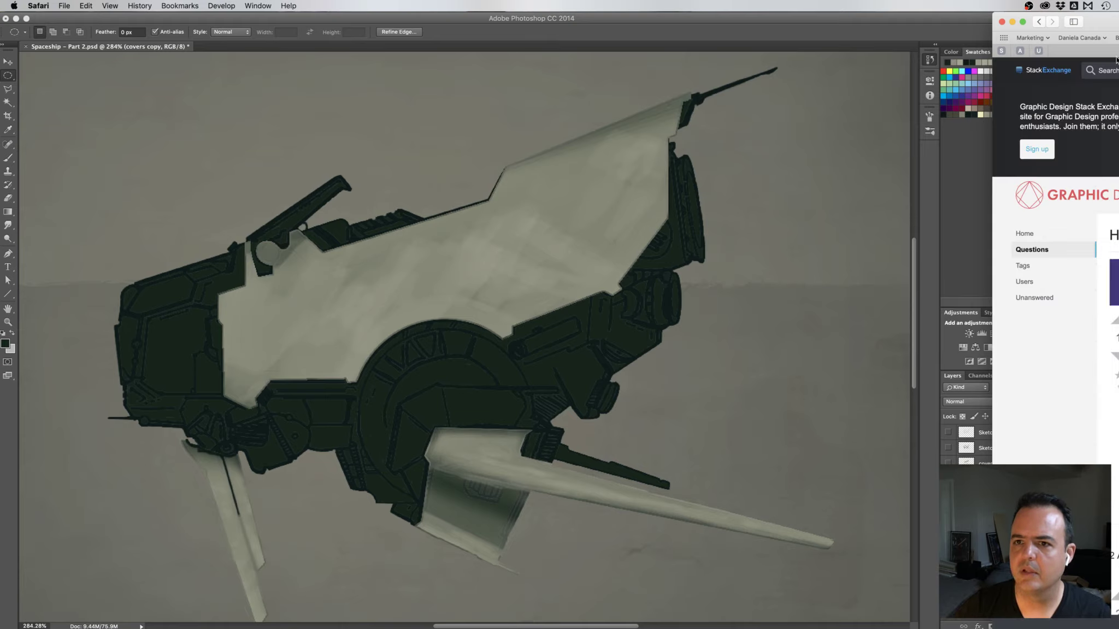
Scroll through the Stack Exchange answer on intersecting shapes, then bring Photoshop back to the front
left_click_drag(1112, 26, 1021, 28)
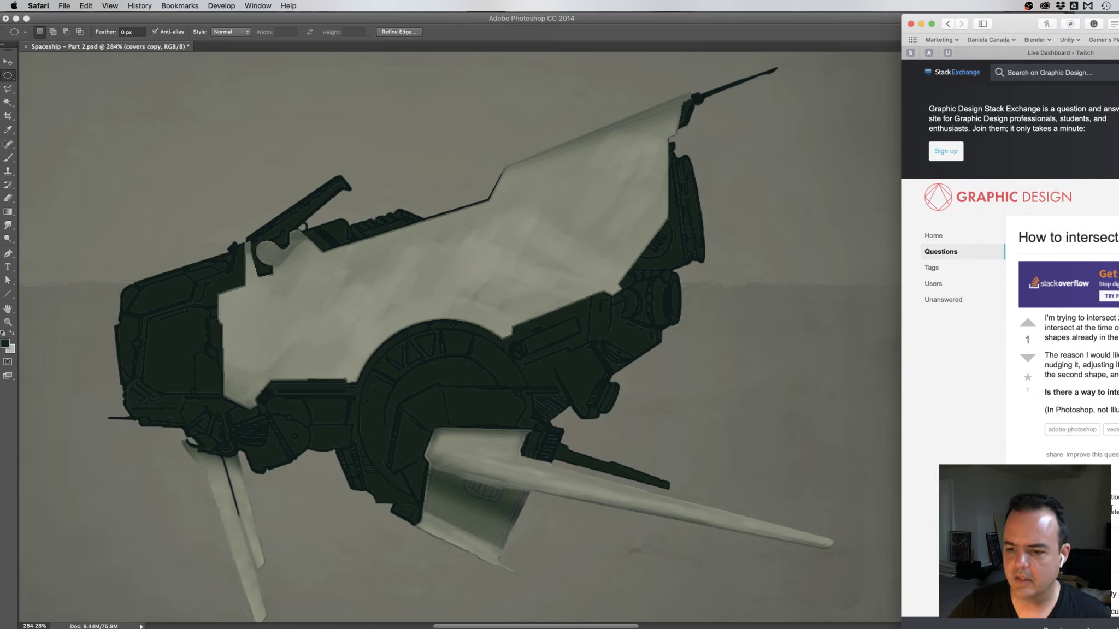
scroll(1065, 274, "down", 10)
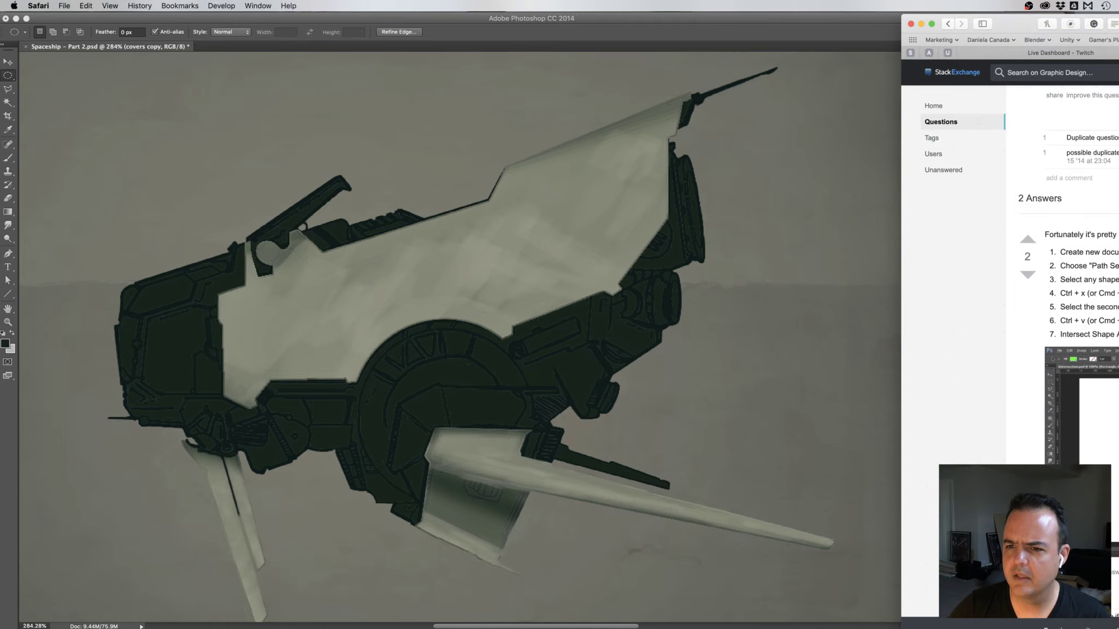
scroll(1066, 273, "down", 2)
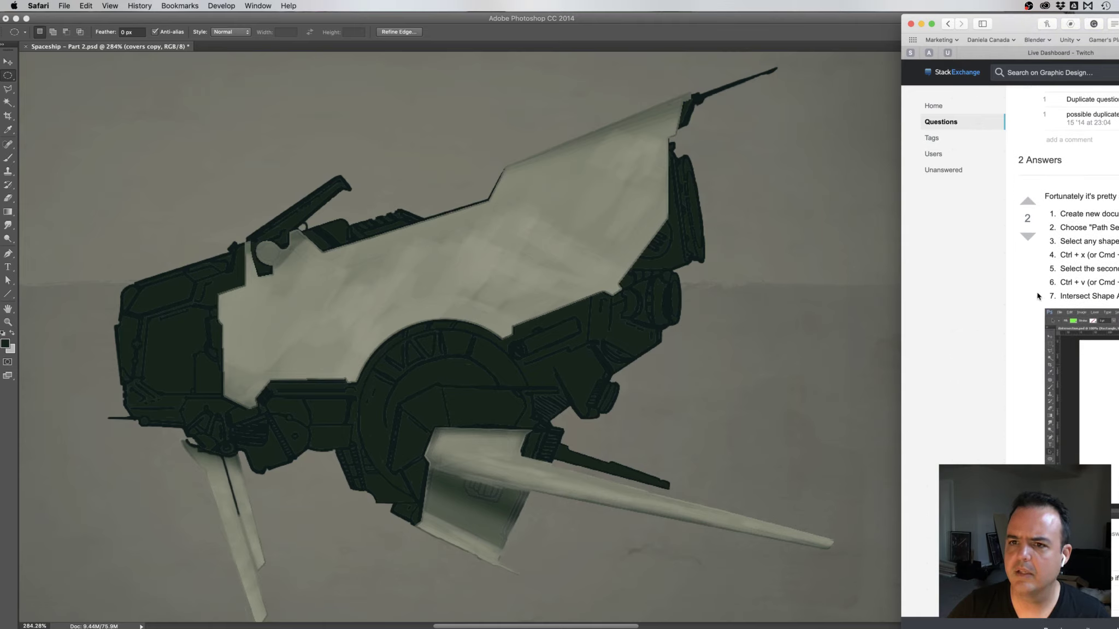
left_click_drag(1030, 20, 1070, 20)
left_click(829, 19)
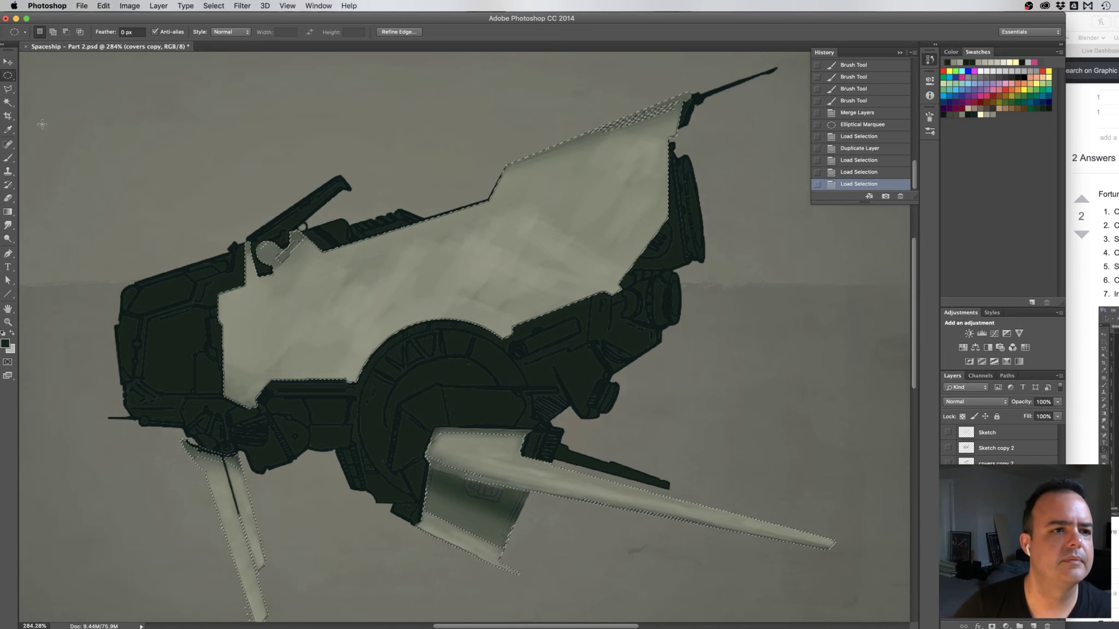
left_click(7, 77)
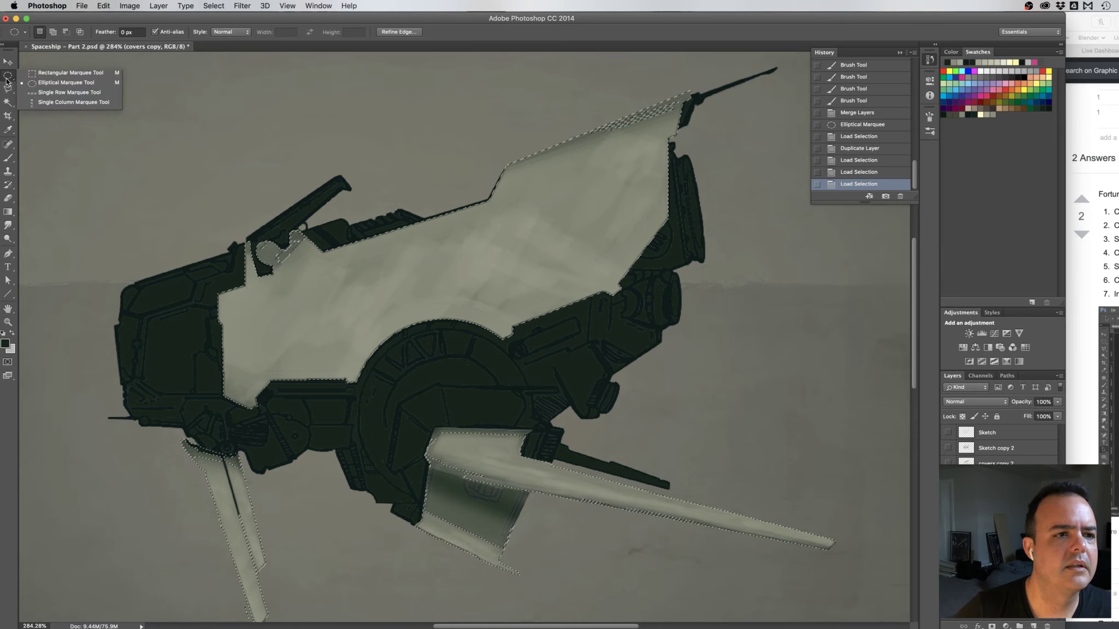
left_click(8, 93)
left_click(7, 91)
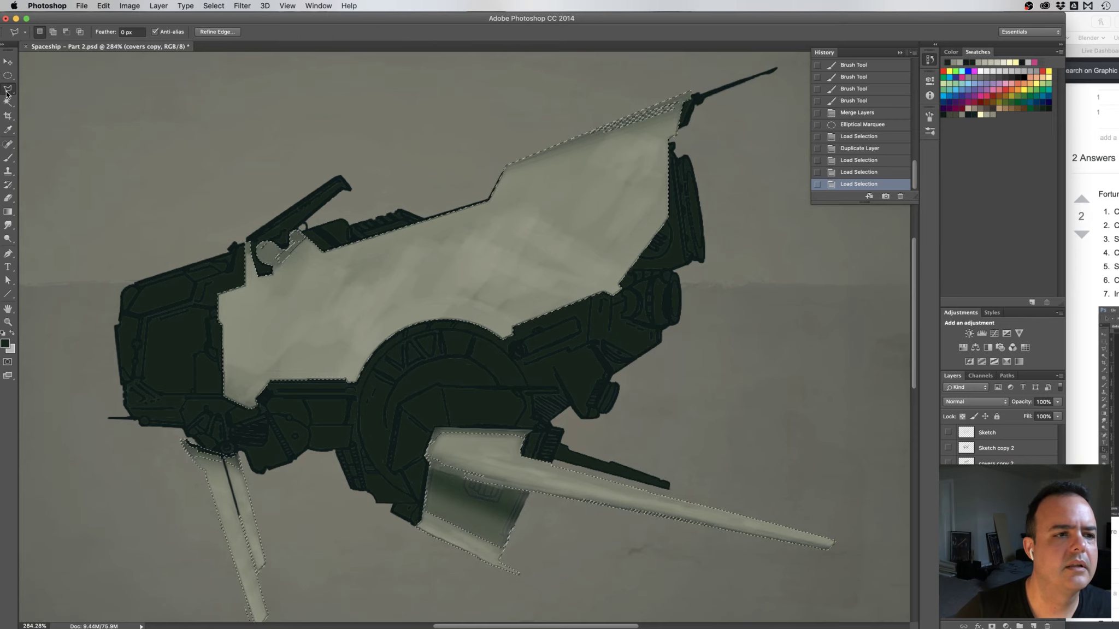
left_click(9, 91)
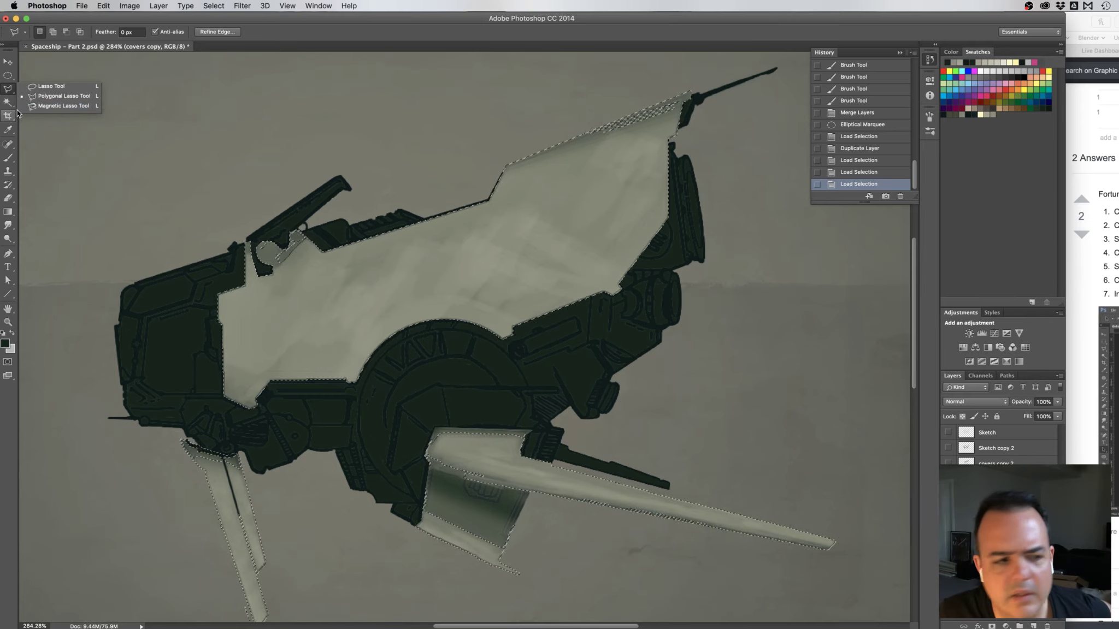
key("Escape")
left_click(8, 281)
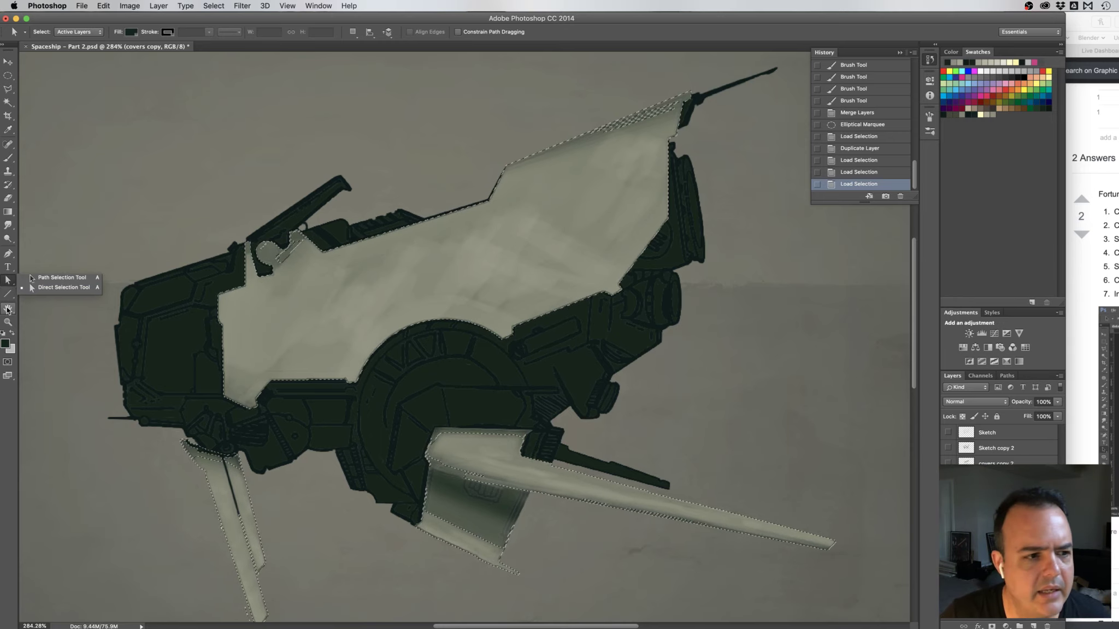
left_click(44, 288)
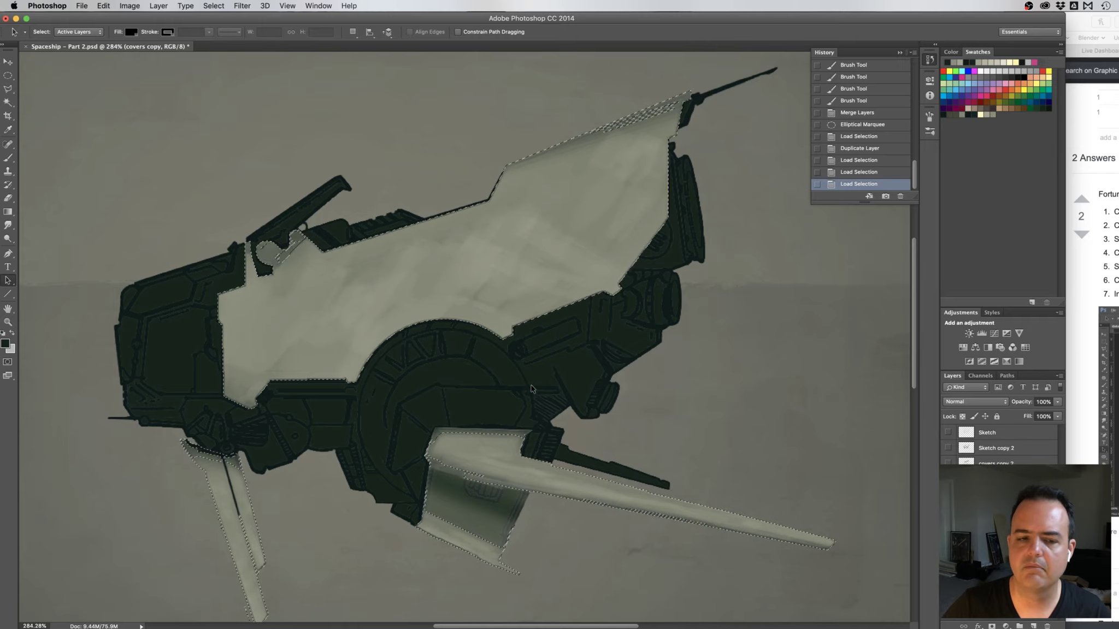
left_click(966, 463, "super")
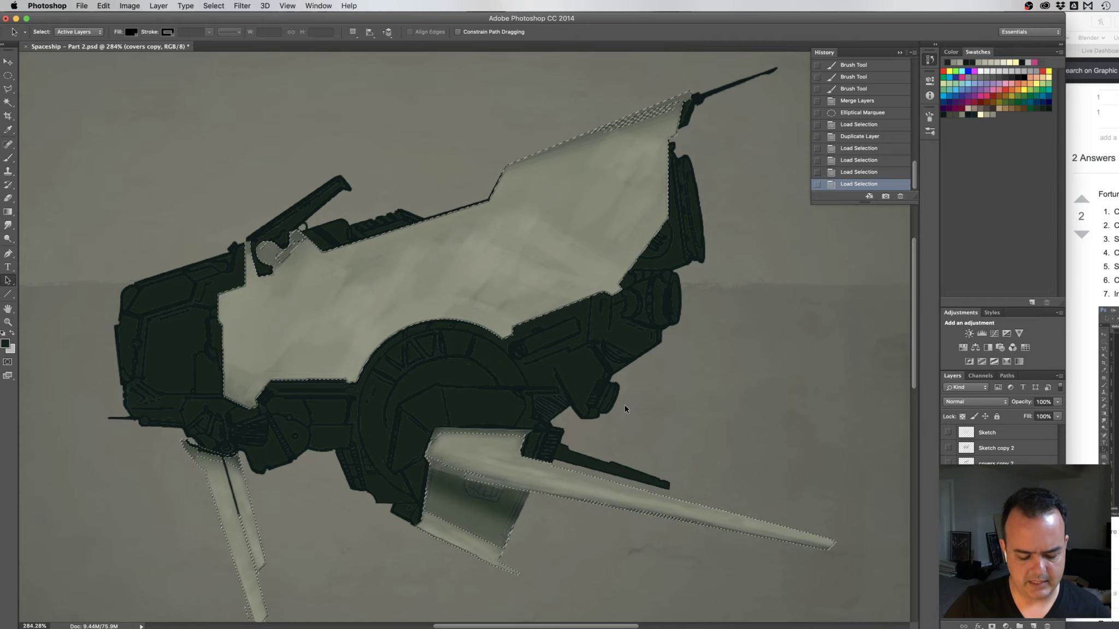
Cut the selected hull plates, undo the cut, and deselect to keep the plates intact
key("super+x")
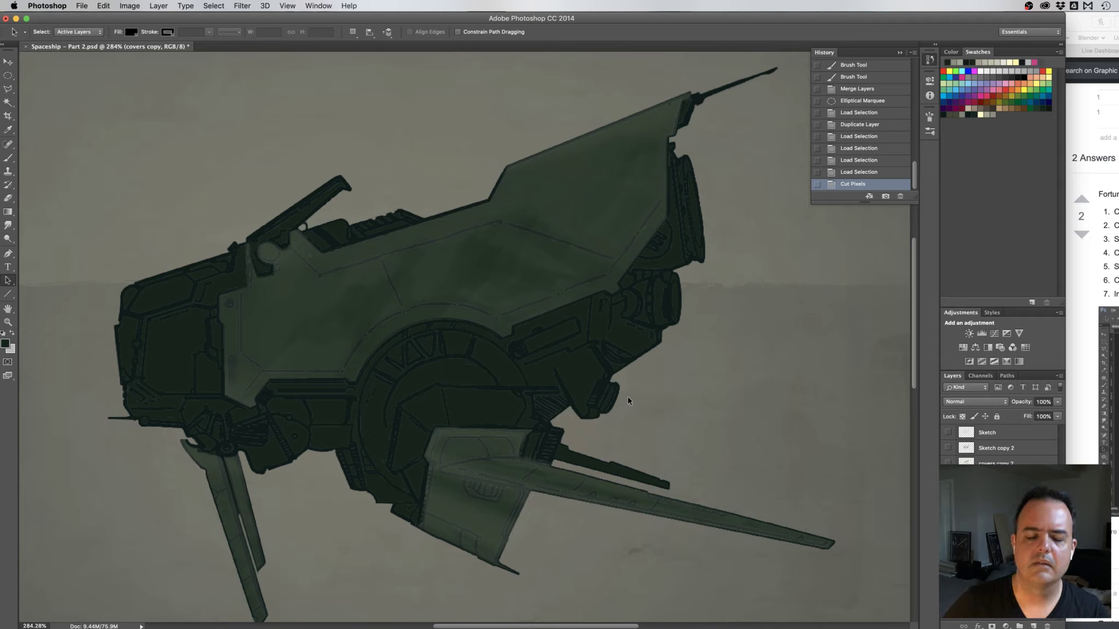
key("super+z")
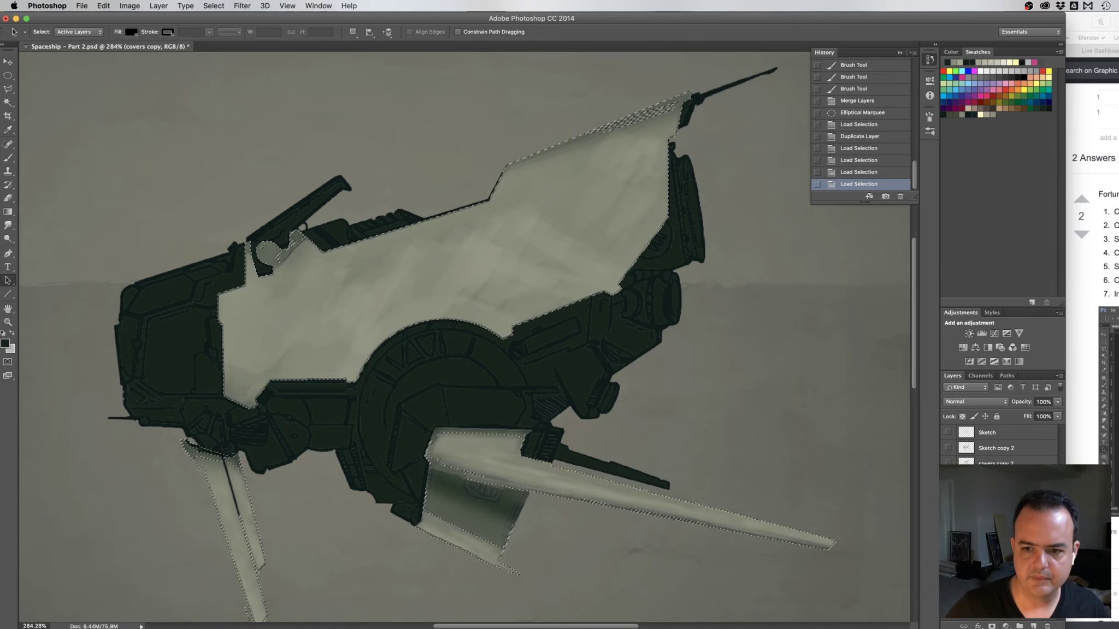
key("super+d")
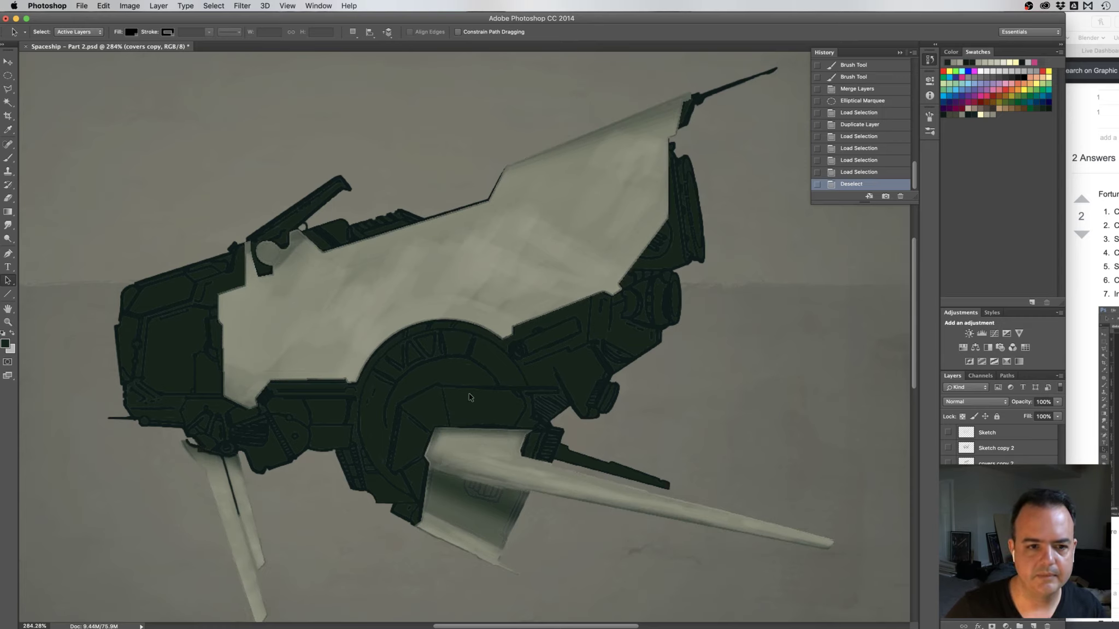
Draw an elliptical marquee circle around the central wheel housing, nudging and redrawing it slightly larger
left_click(8, 75)
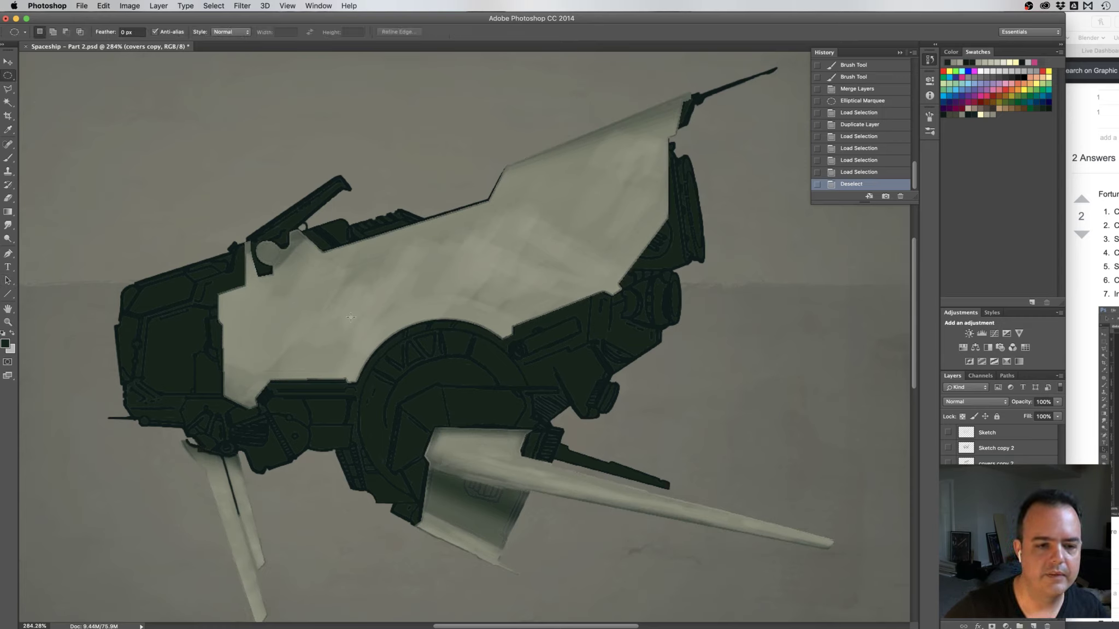
left_click_drag(353, 345, 542, 506)
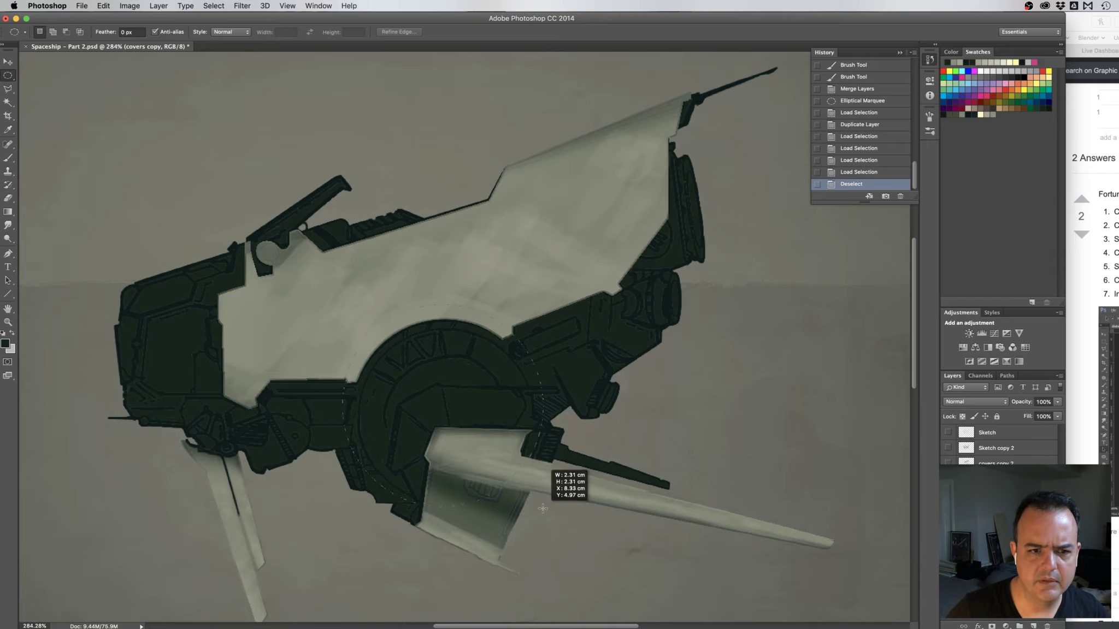
left_click_drag(543, 507, 543, 506)
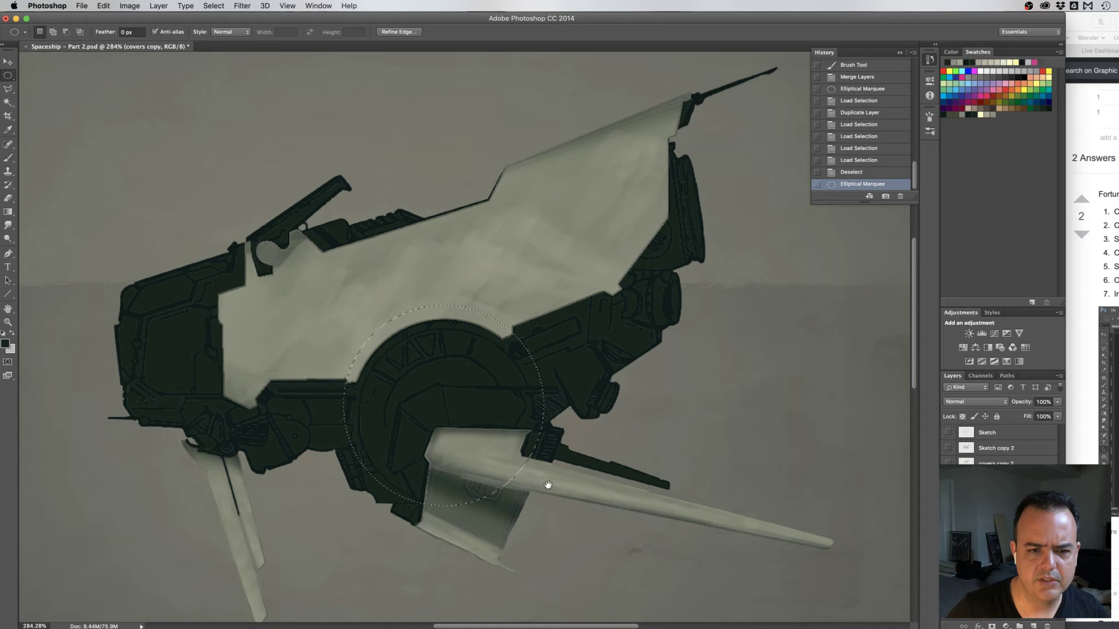
key("Left")
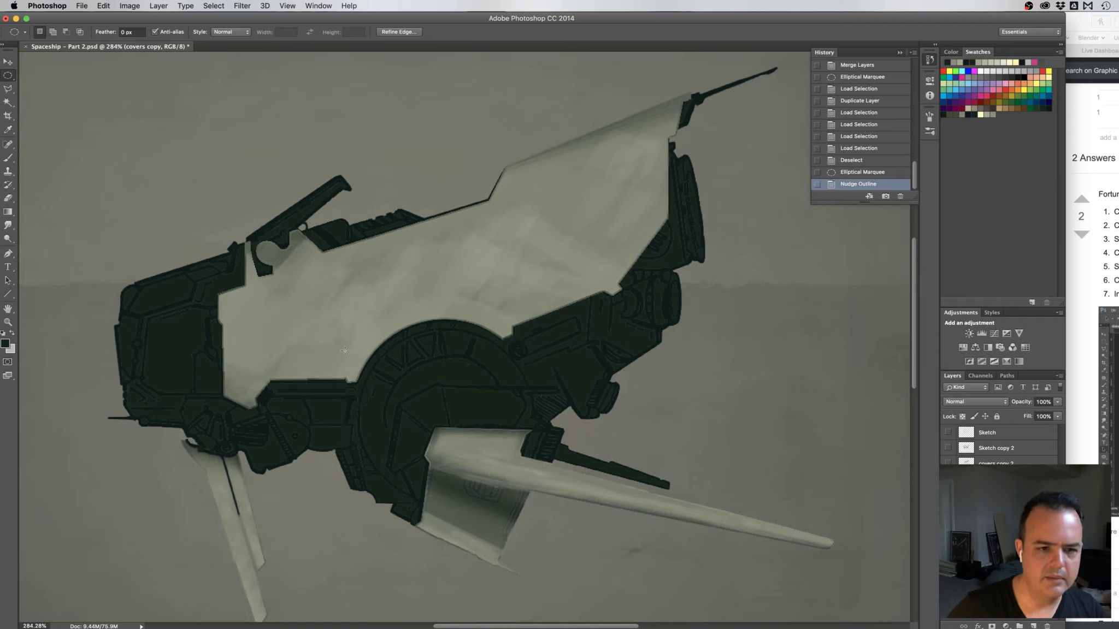
left_click_drag(344, 356, 549, 515)
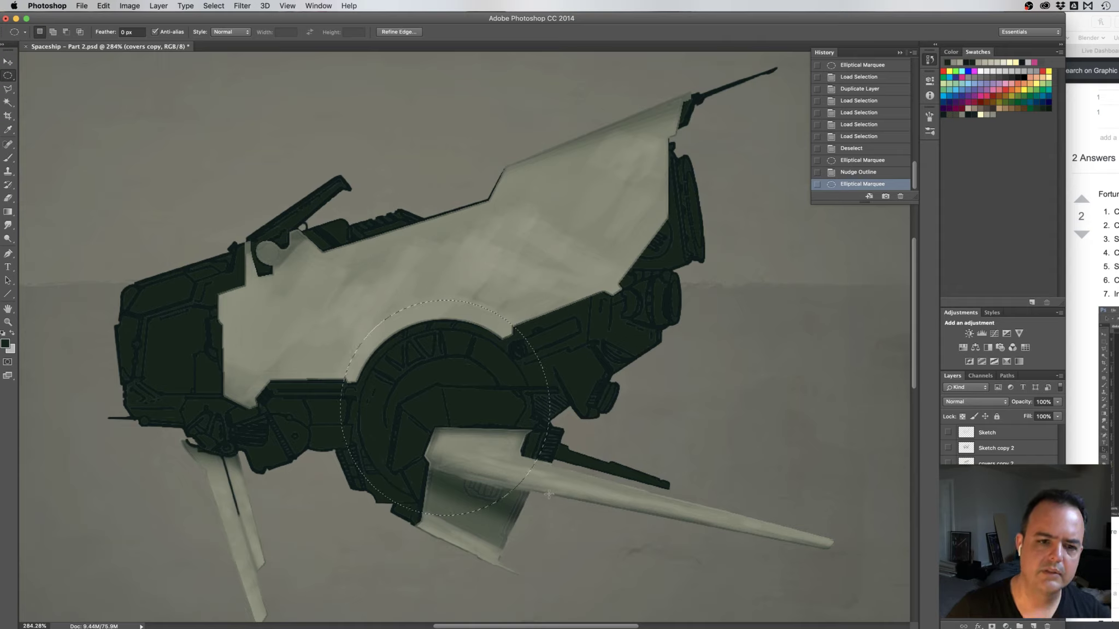
Nudge the wheel circle down and toggle between Subtract and Intersect selection modes
key("Down")
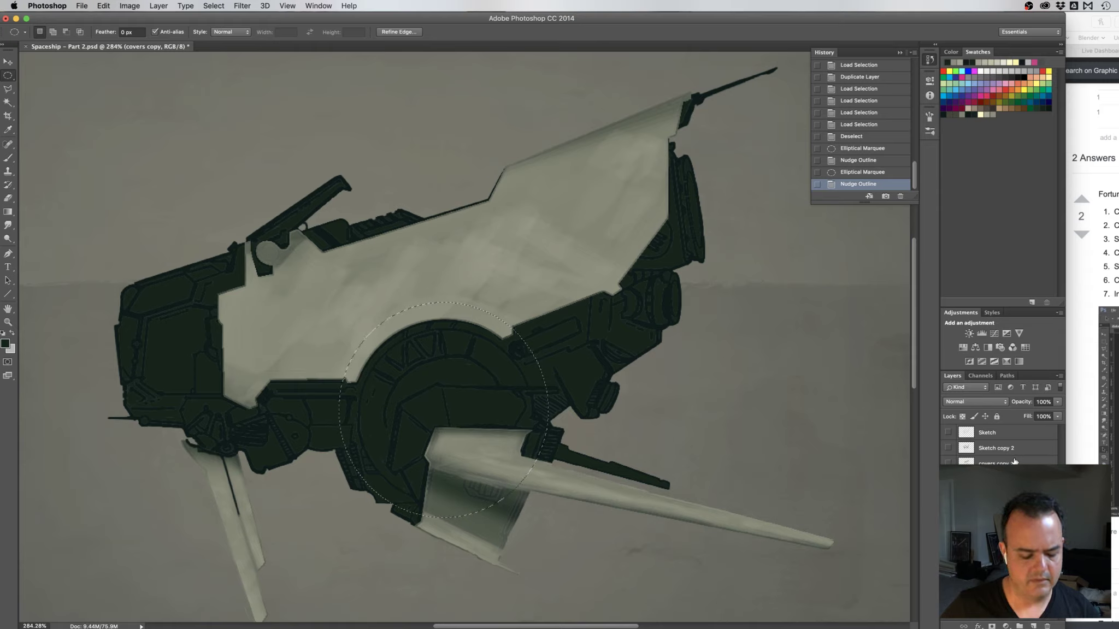
key("alt")
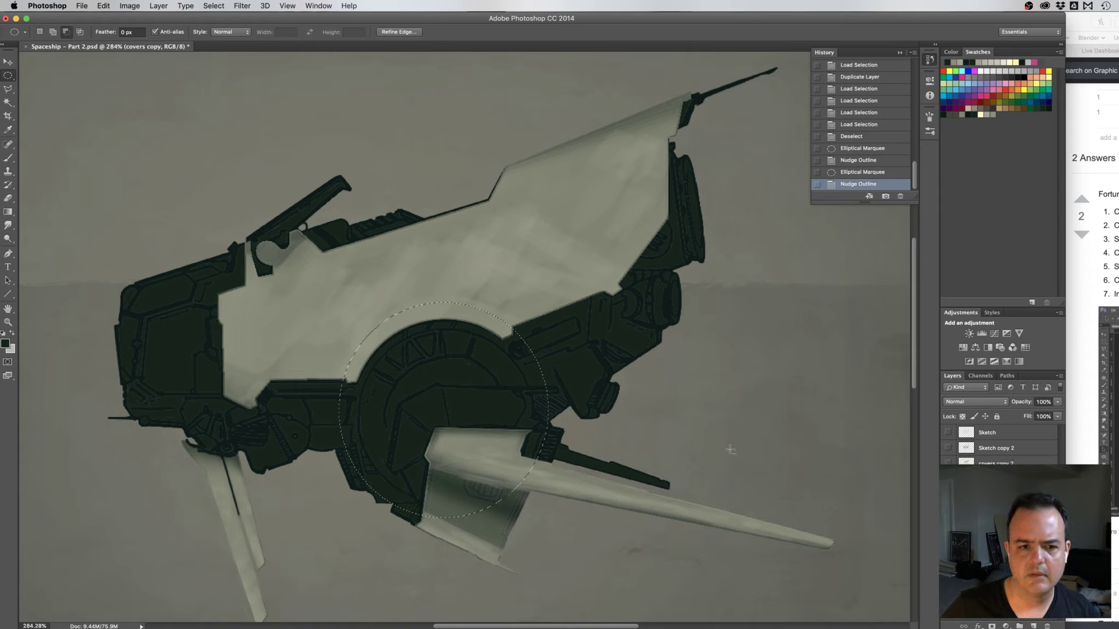
key("shift")
key("alt")
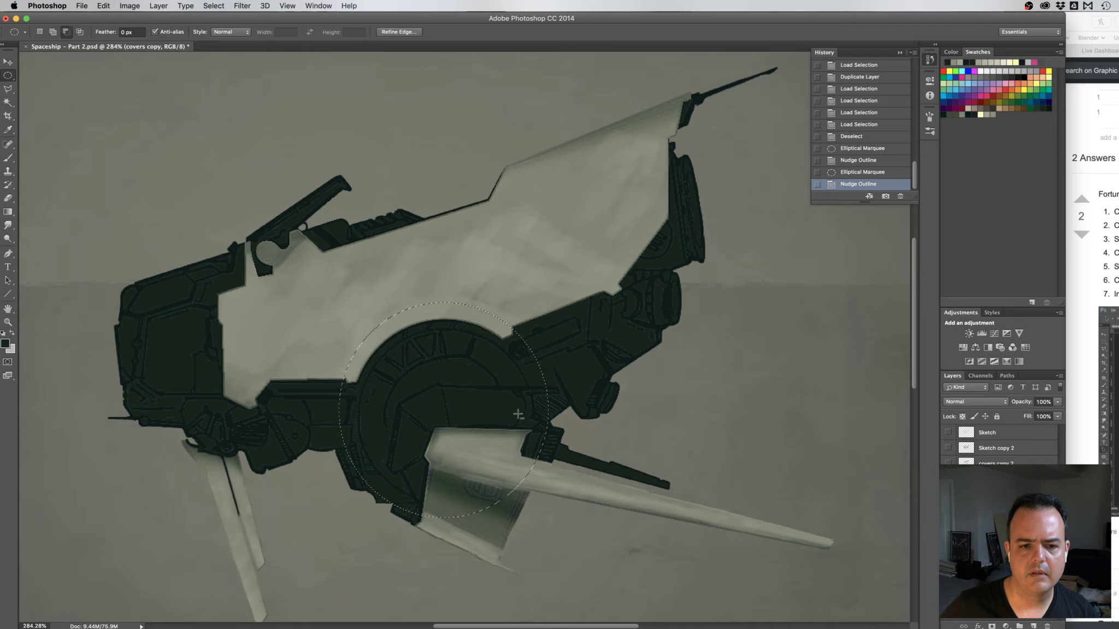
key("shift")
key("alt")
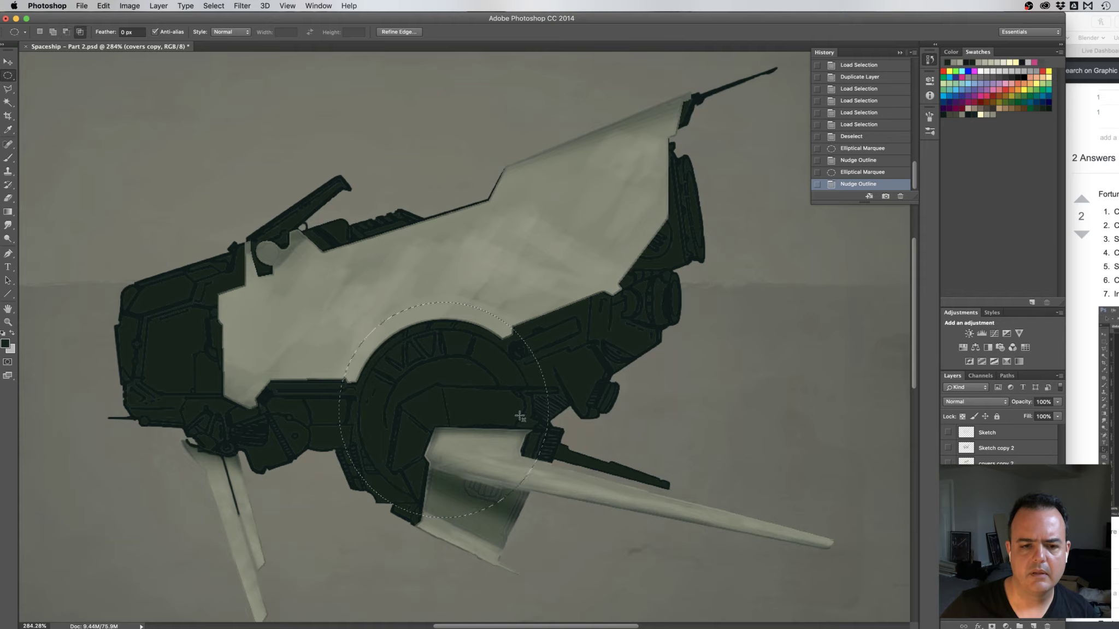
key("shift")
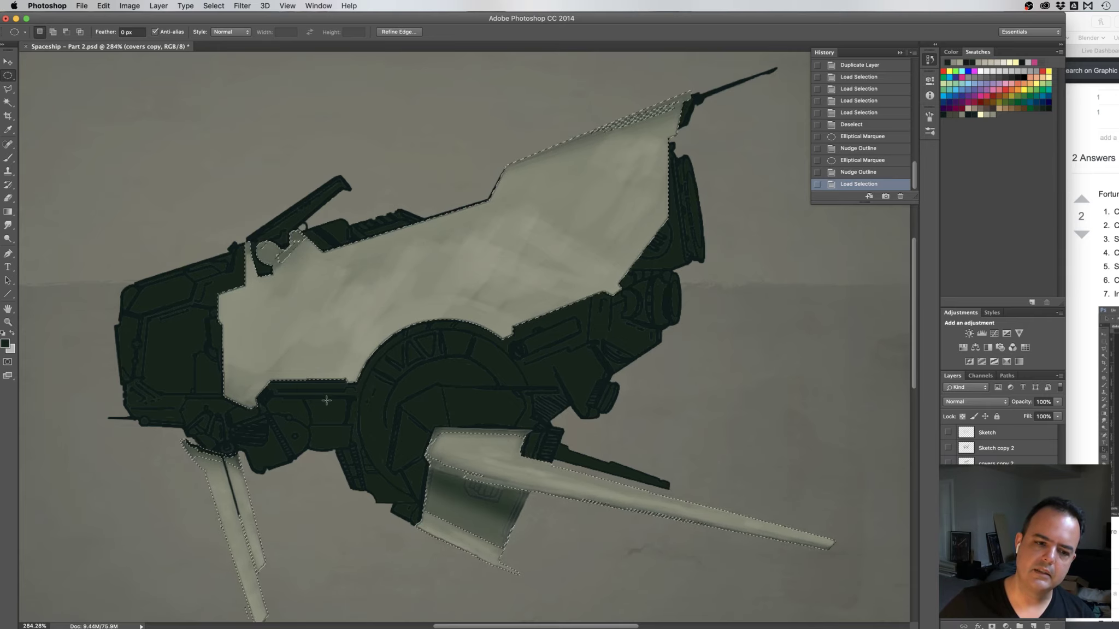
Try adding a circle around the wheel housing, undo it, then bring OBS in front
key("shift")
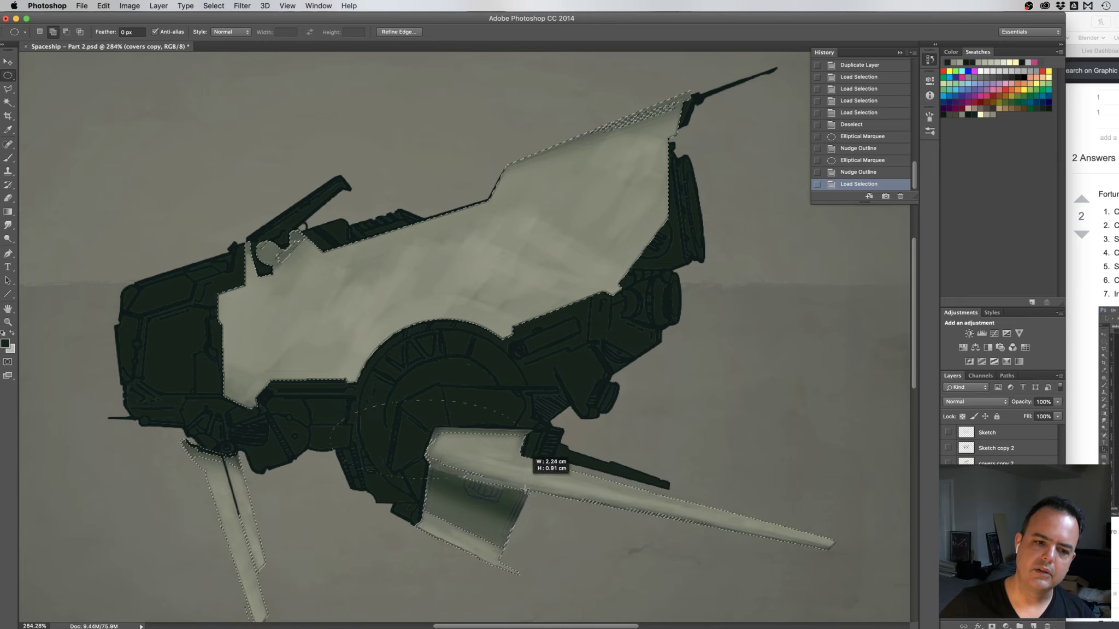
left_click_drag(525, 491, 543, 449)
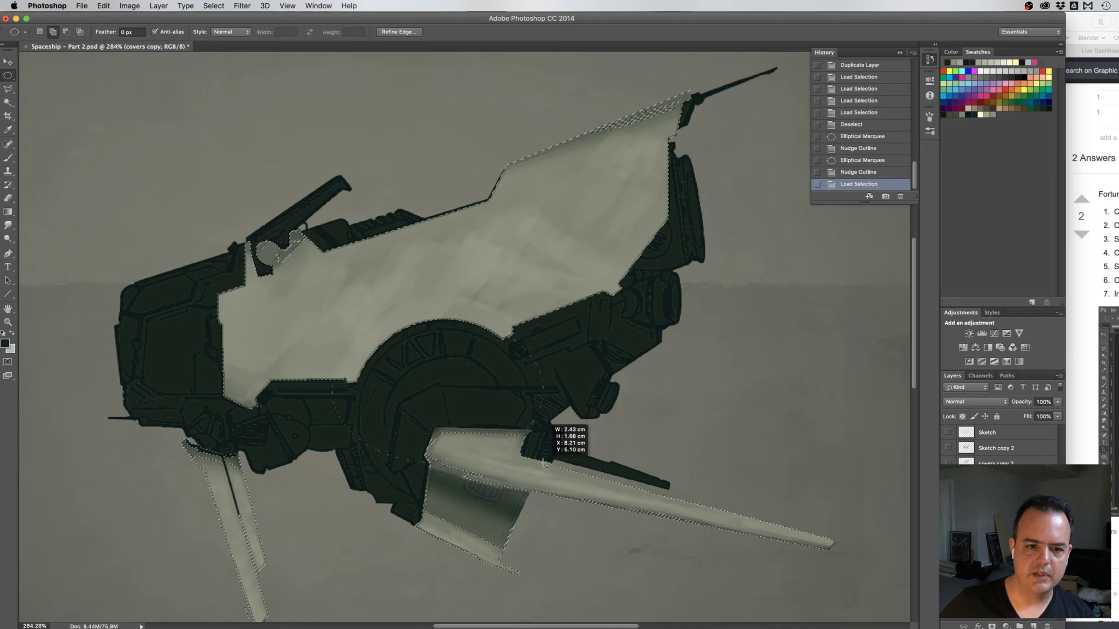
left_click_drag(551, 508, 552, 523)
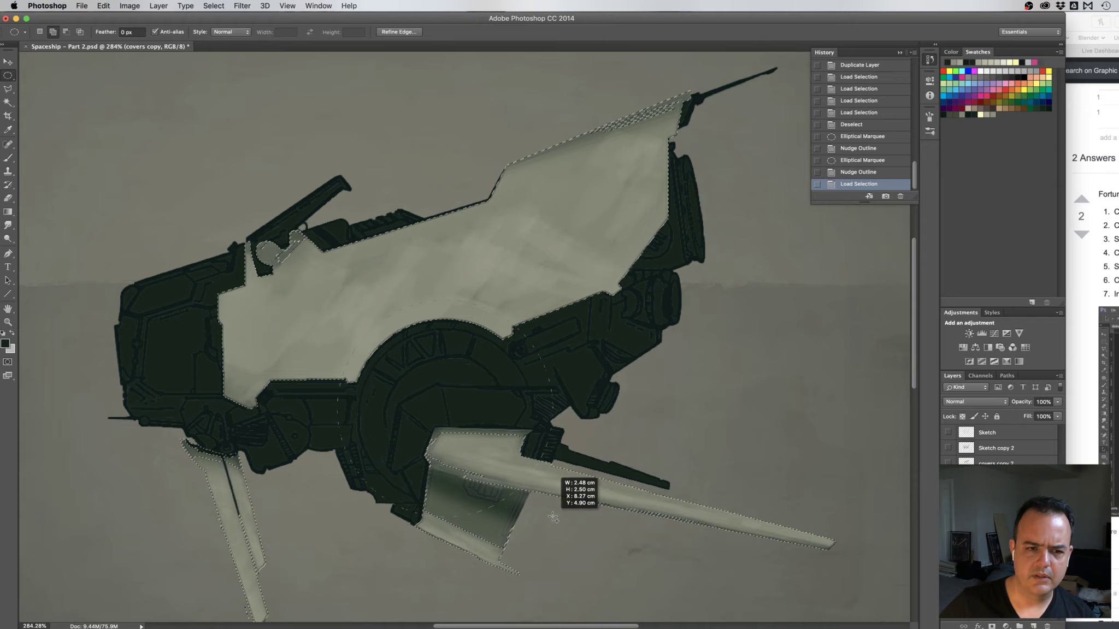
left_click_drag(553, 519, 551, 512)
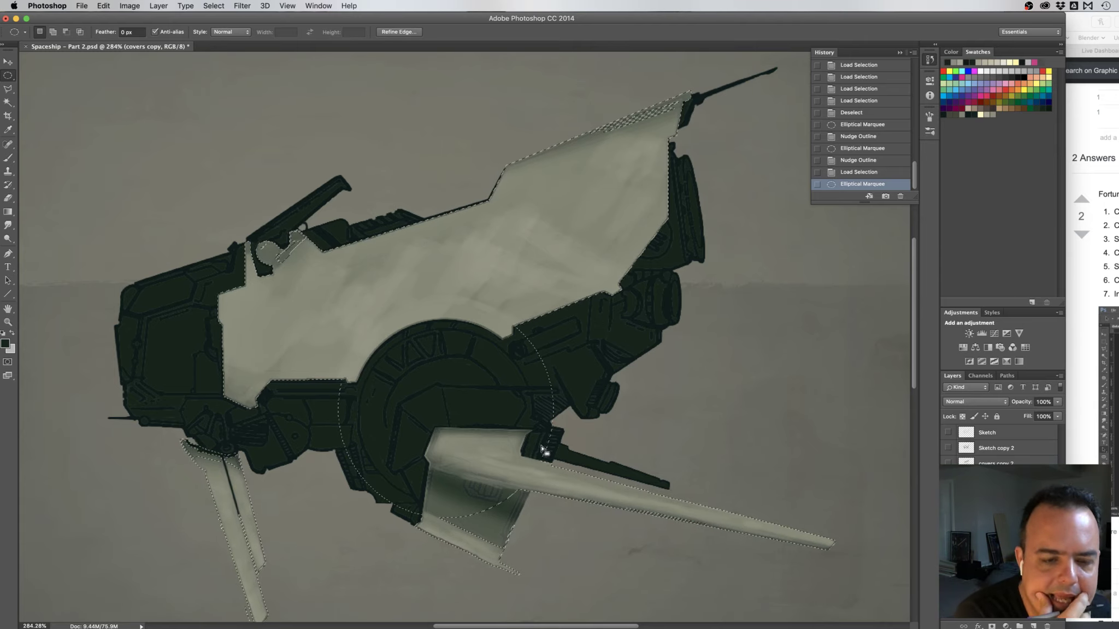
key("cmd+z")
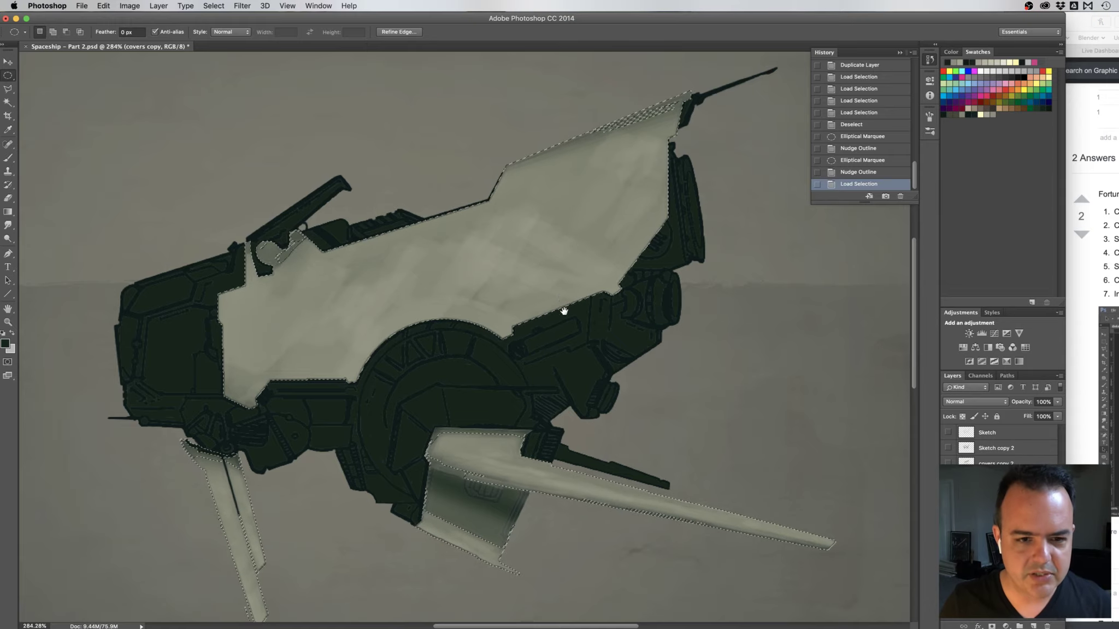
mouse_move(555, 315)
left_mouse_down()
mouse_move(569, 265)
mouse_move(585, 307)
mouse_move(544, 340)
mouse_move(563, 323)
left_mouse_up()
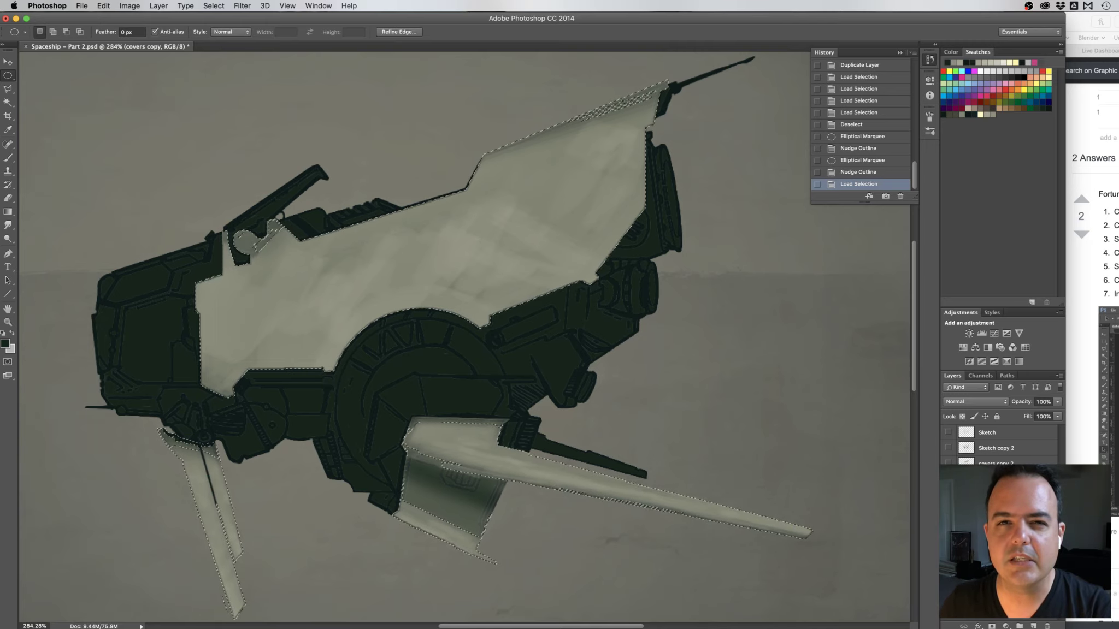
left_click(1113, 589)
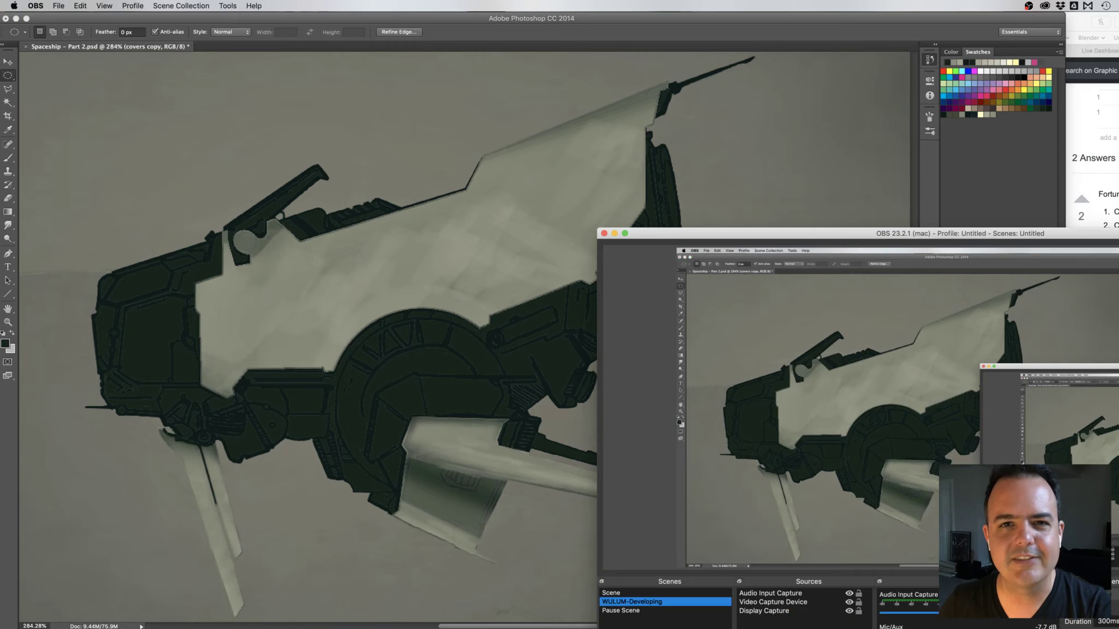